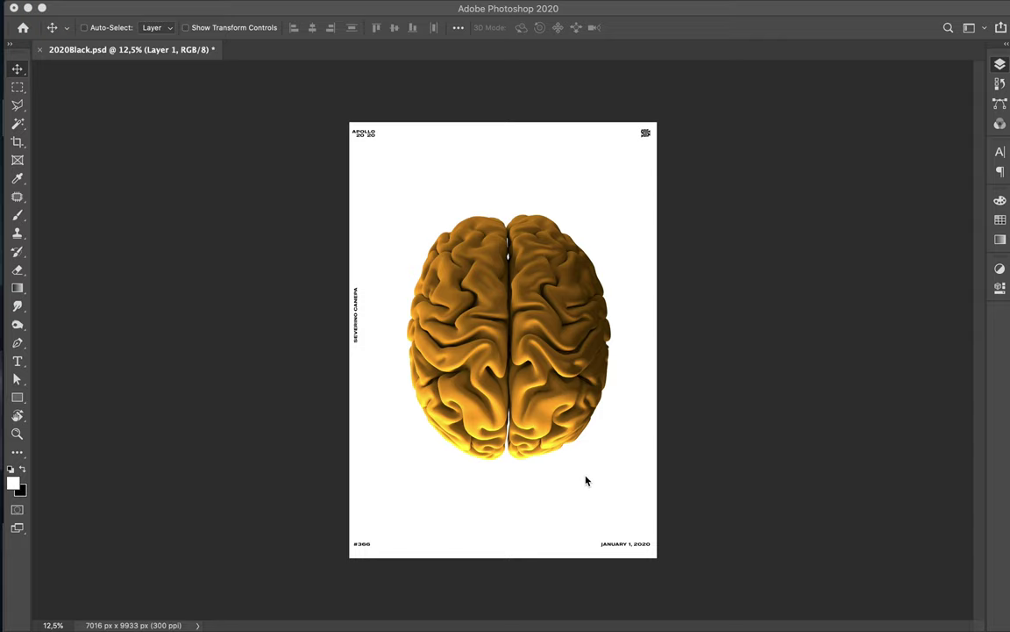
# - Change the issue number label from #366 to #589
pyautogui.press('F7')
pyautogui.keyDown('super'); pyautogui.click(561, 505); pyautogui.keyUp('super')
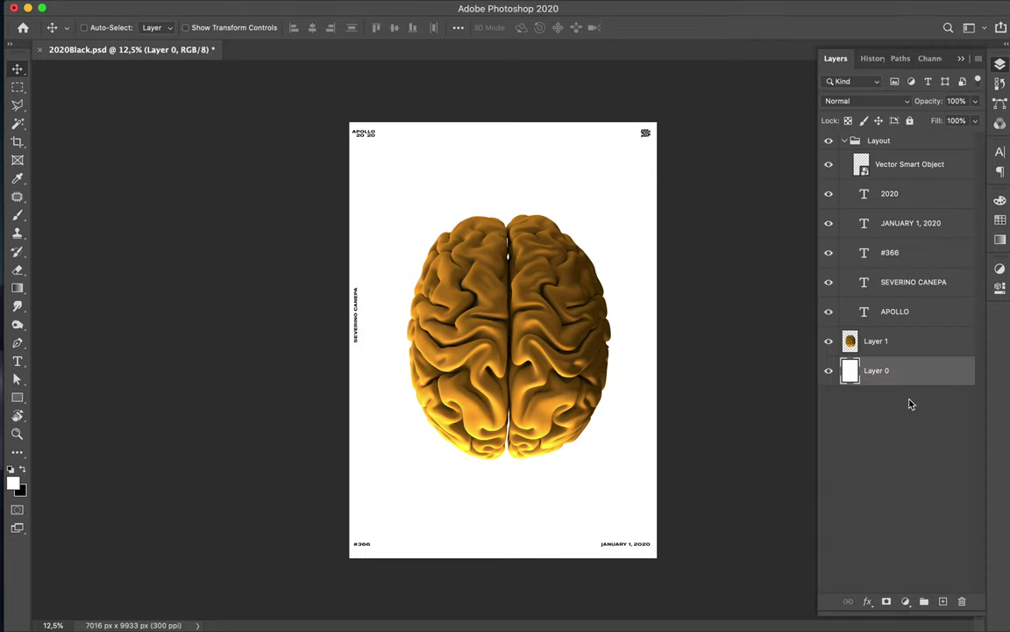
pyautogui.press('z')
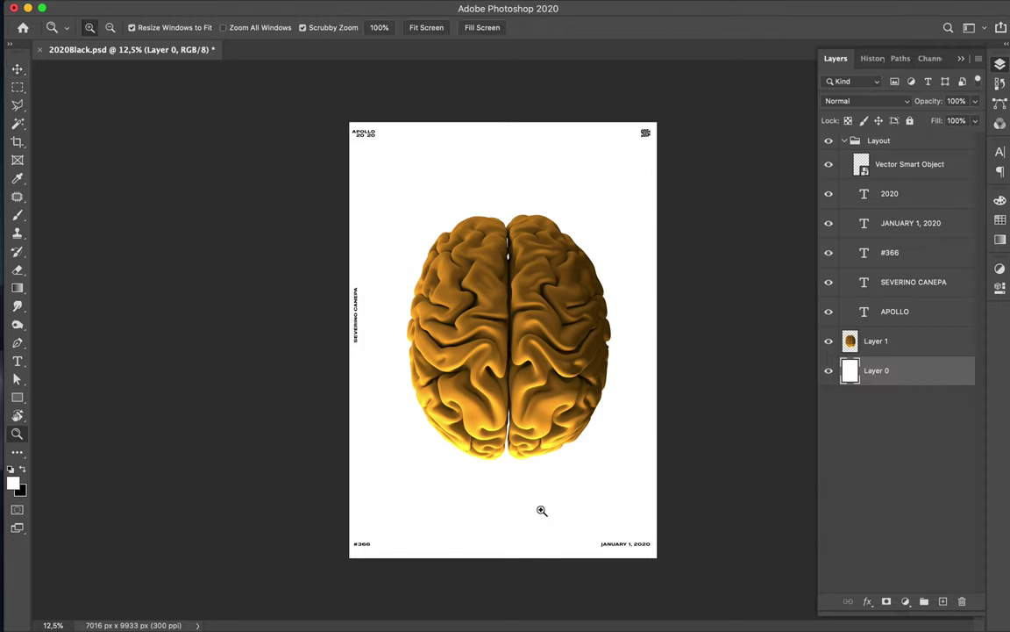
pyautogui.press('t')
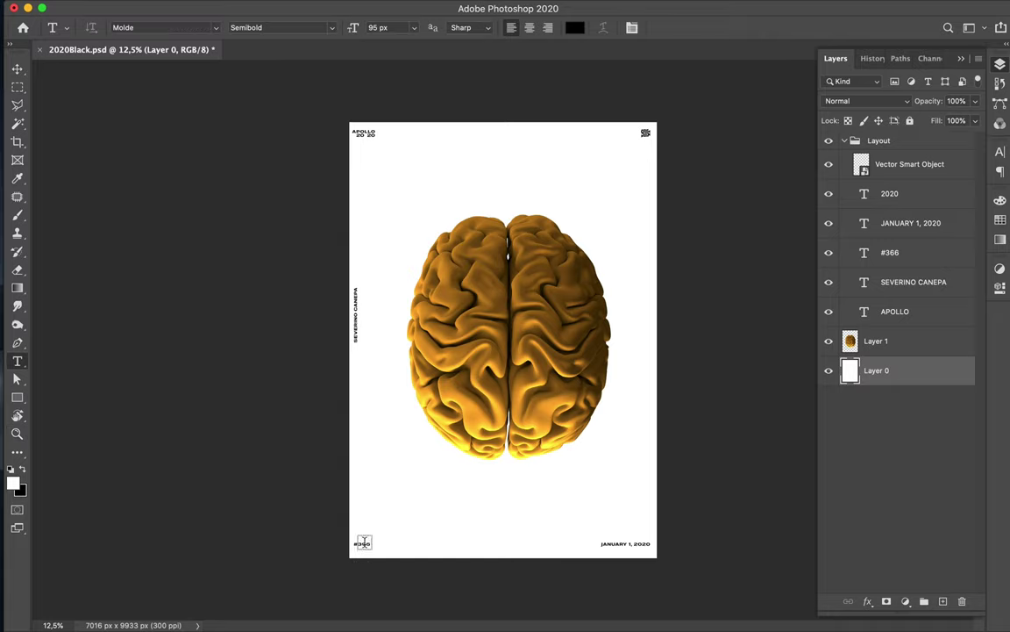
pyautogui.doubleClick(362, 544)
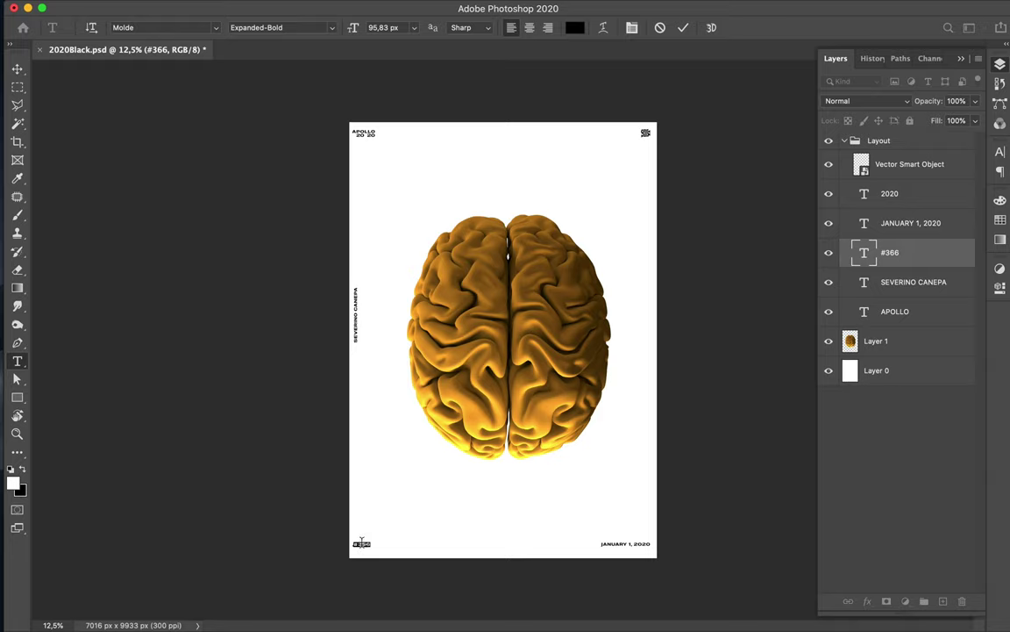
pyautogui.write('#')
pyautogui.write('6')
pyautogui.press('Escape')
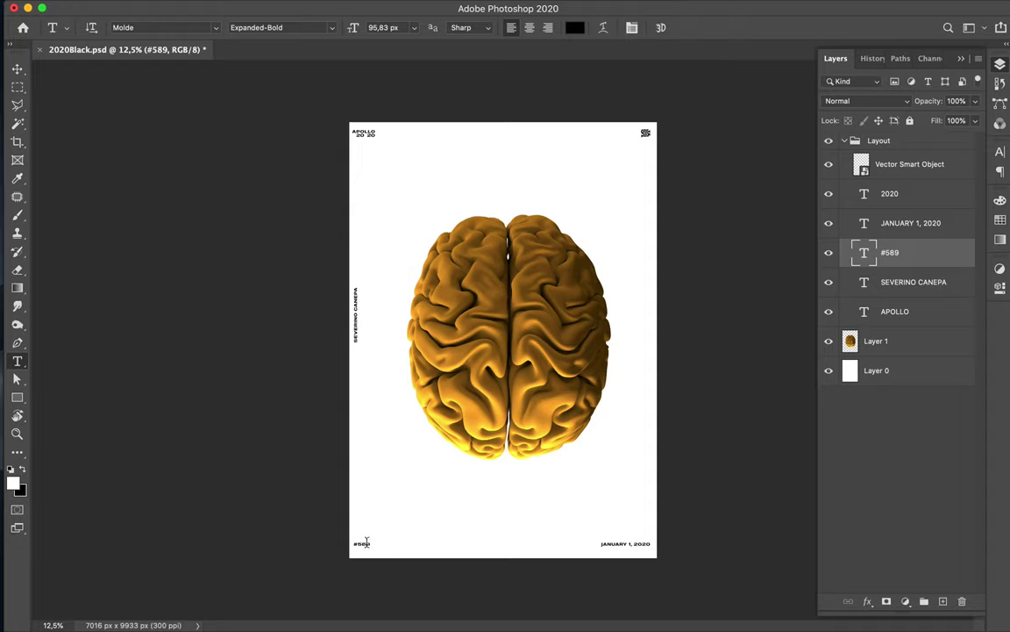
pyautogui.scroll(3, 536, 520)
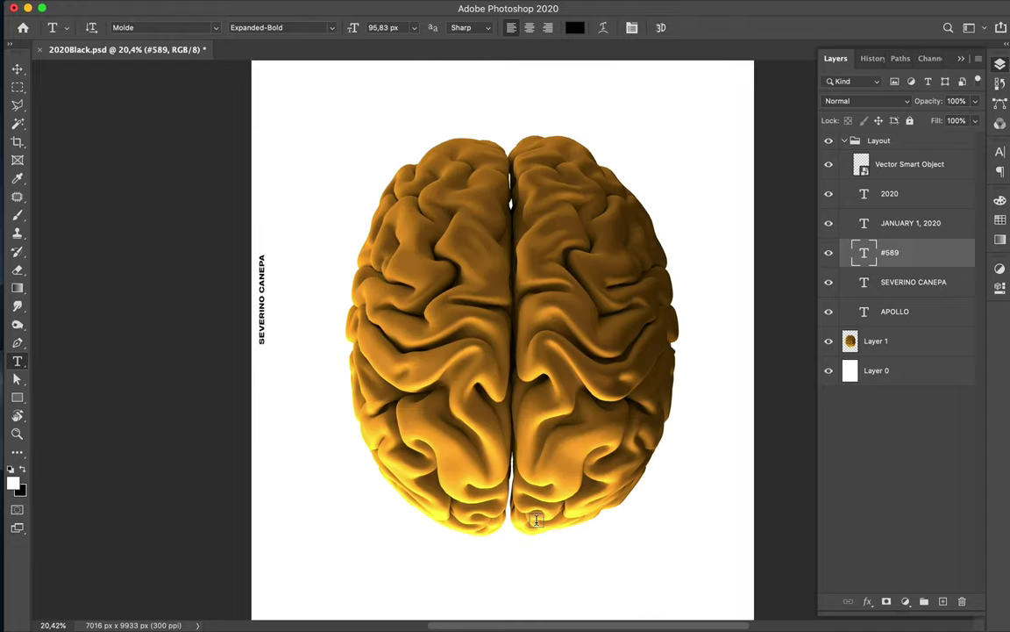
pyautogui.scroll(-5, 536, 520)
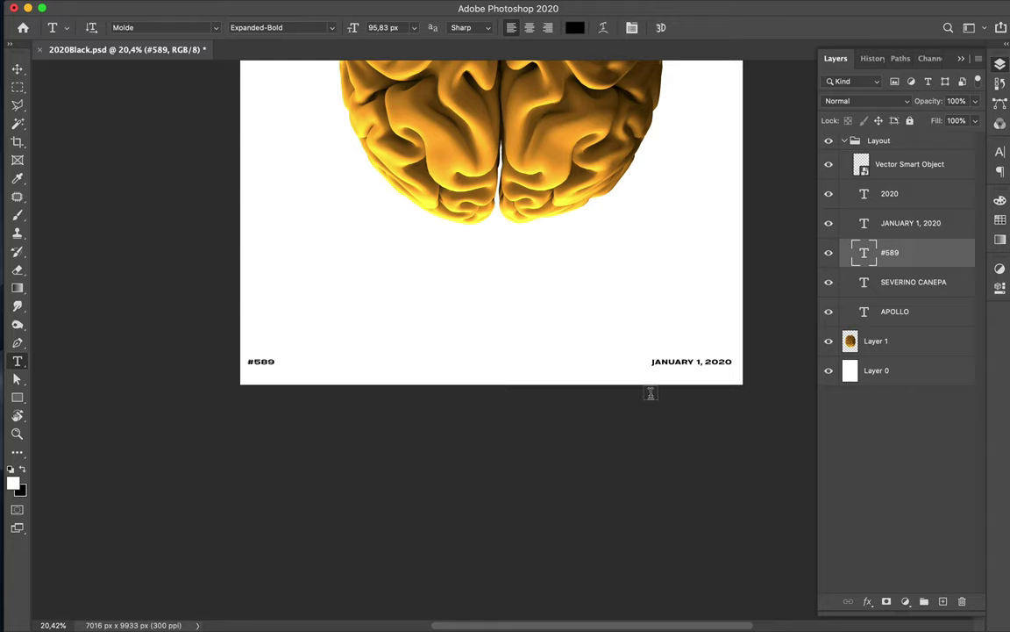
# - Change the date from JANUARY 1 to AUGUST 11, 2020
pyautogui.doubleClick(669, 361)
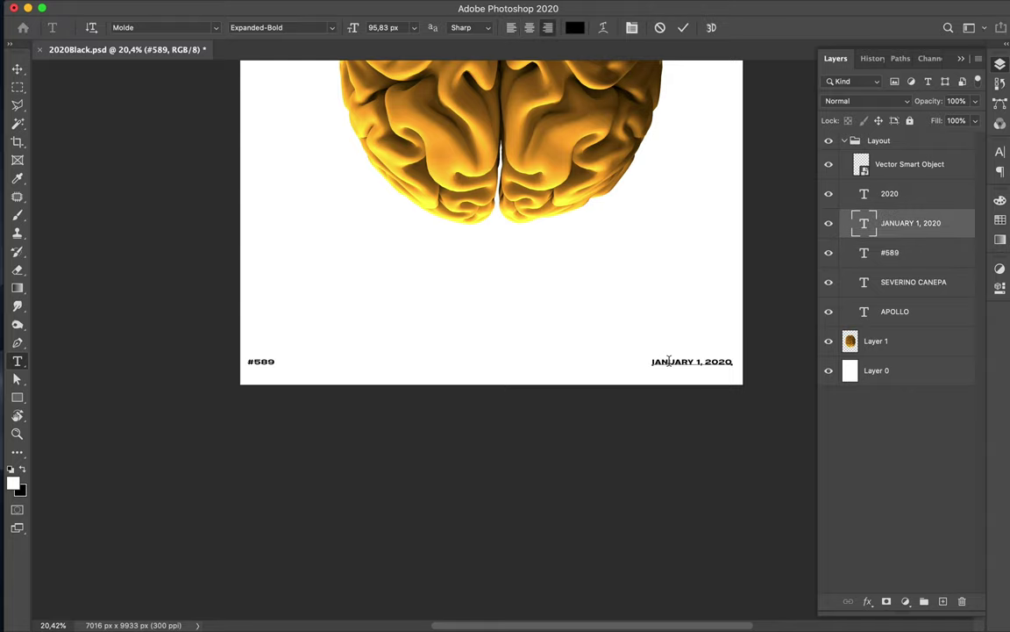
pyautogui.write('AUGUST')
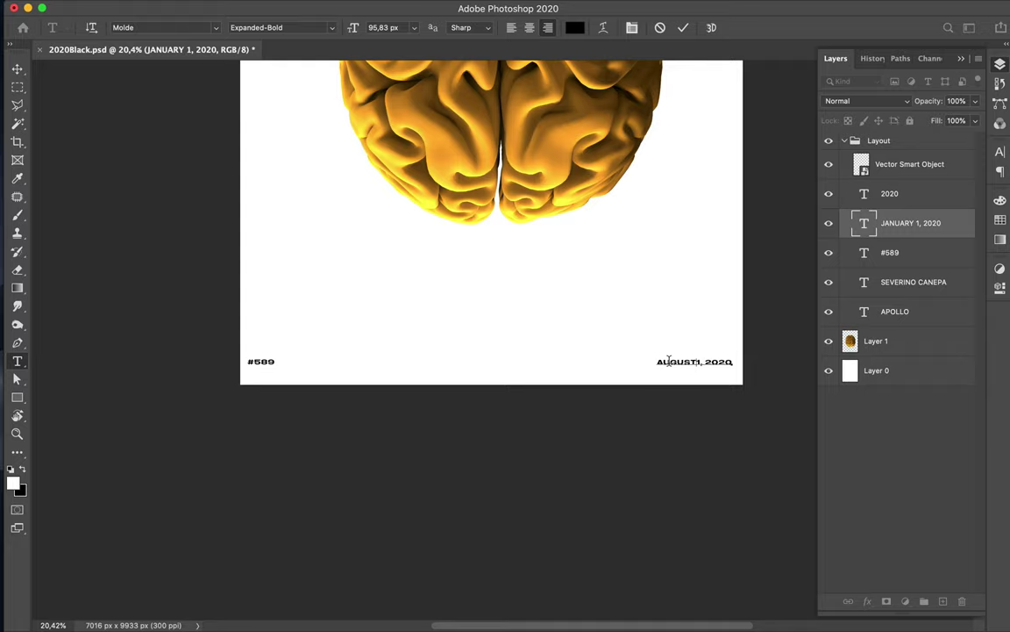
pyautogui.write(' 1')
pyautogui.hotkey('ctrl', 'Return')
# - Delete the separate 2020 text layer and append 2020 to the APOLLO title
pyautogui.press('v')
pyautogui.scroll(10, 453, 220)
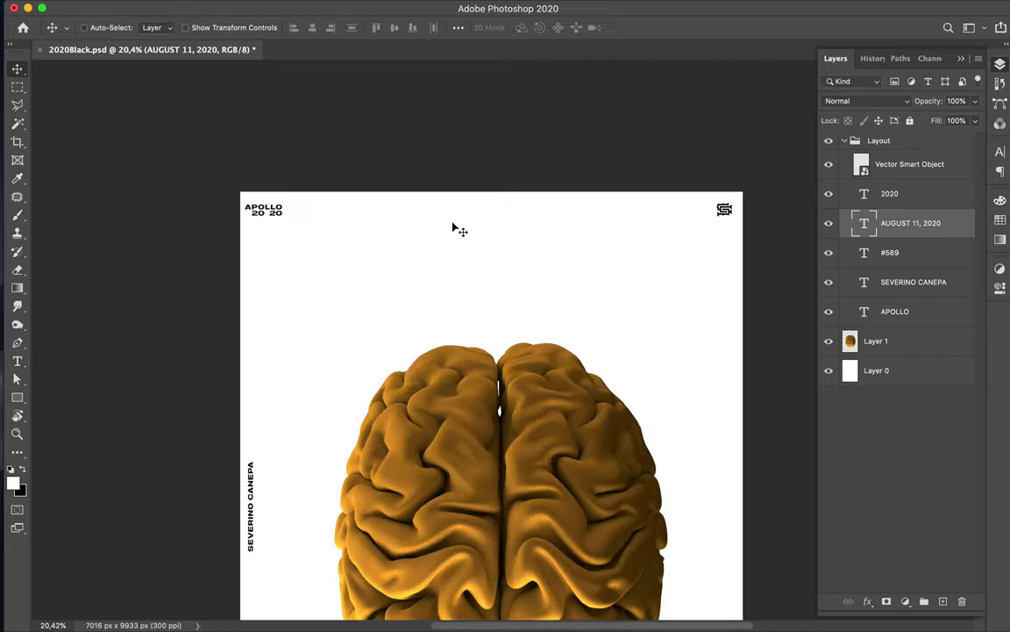
pyautogui.click(275, 215)
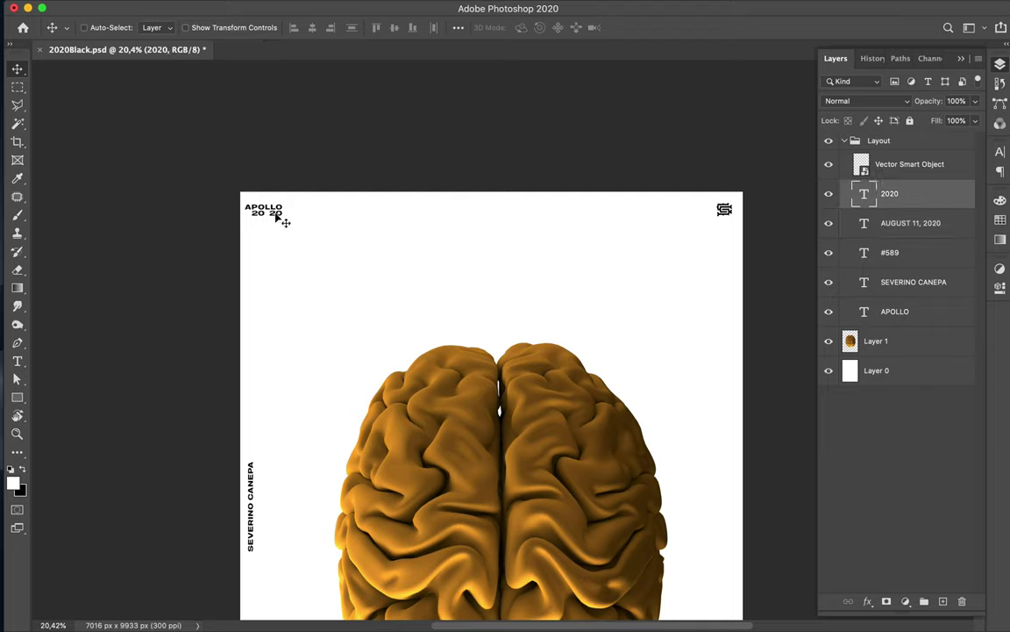
pyautogui.press('BackSpace')
pyautogui.press('t')
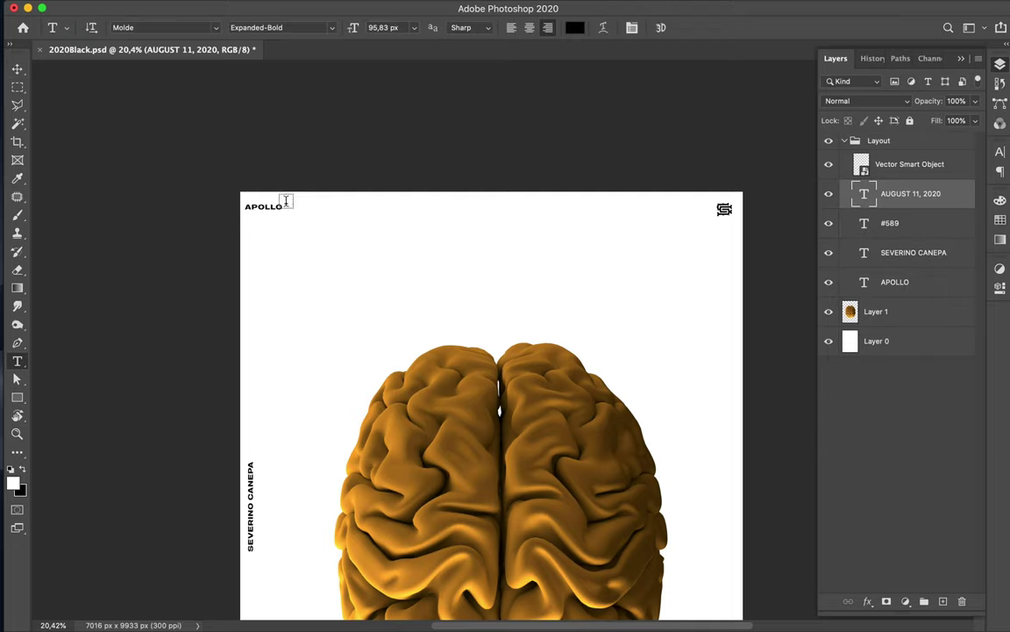
pyautogui.click(283, 207)
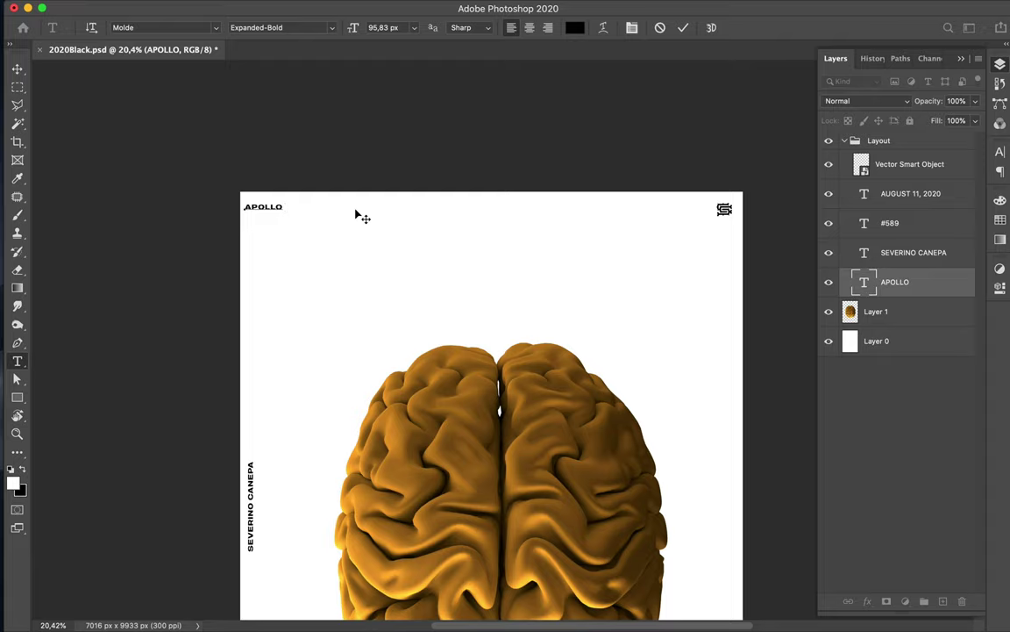
pyautogui.write(' 2020')
pyautogui.click(356, 211)
# - Fit the whole poster in view and select the brain image layer
pyautogui.press('super+0')
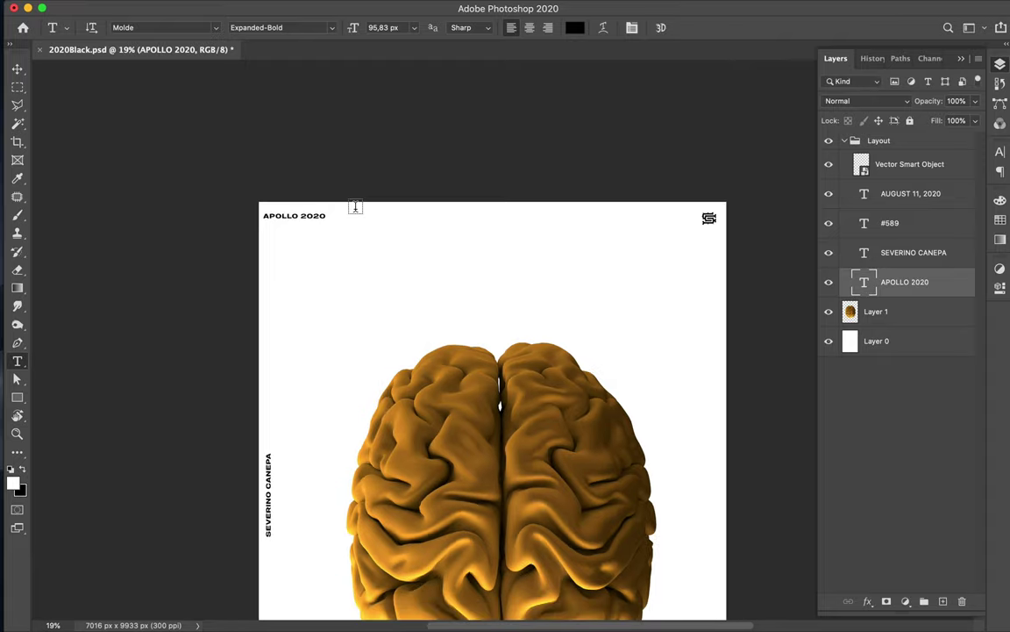
pyautogui.press('v')
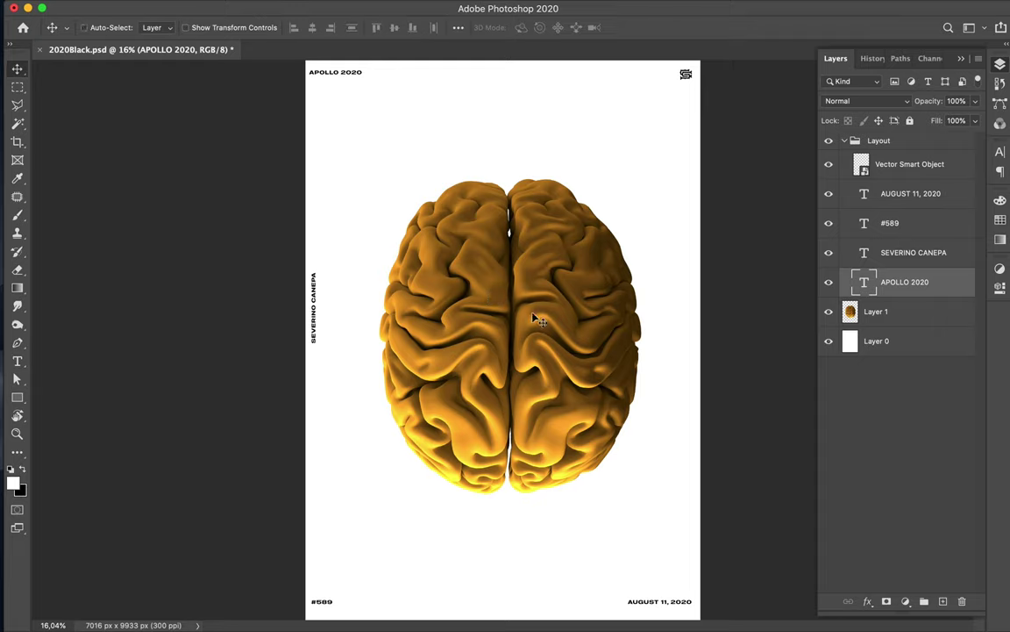
pyautogui.keyDown('super'); pyautogui.click(489, 287); pyautogui.keyUp('super')
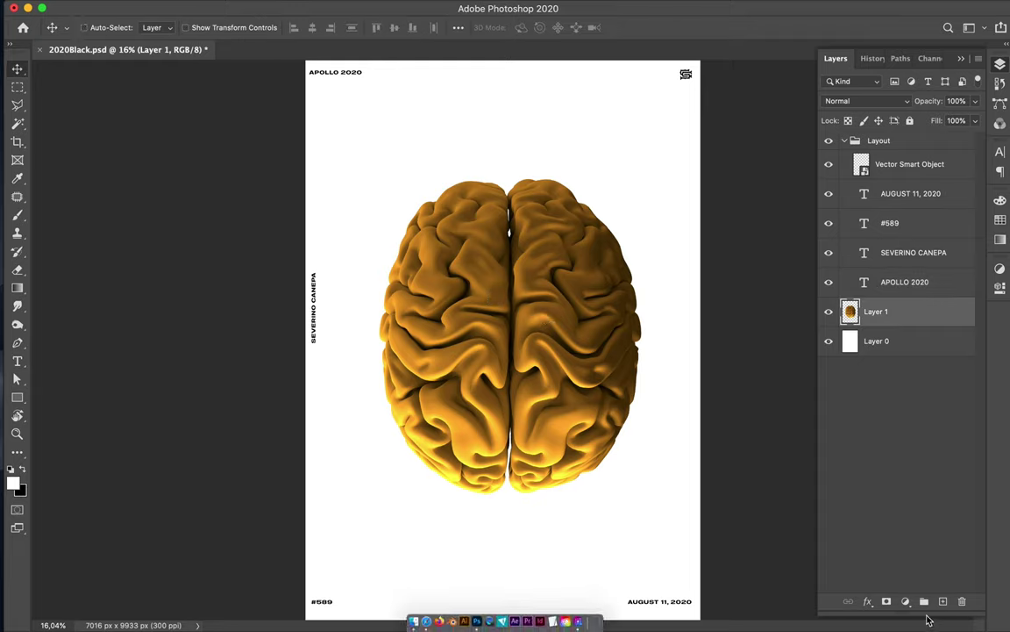
# - Add a Levels adjustment above the brain with inputs 13, 1,05 and 250
pyautogui.click(906, 602)
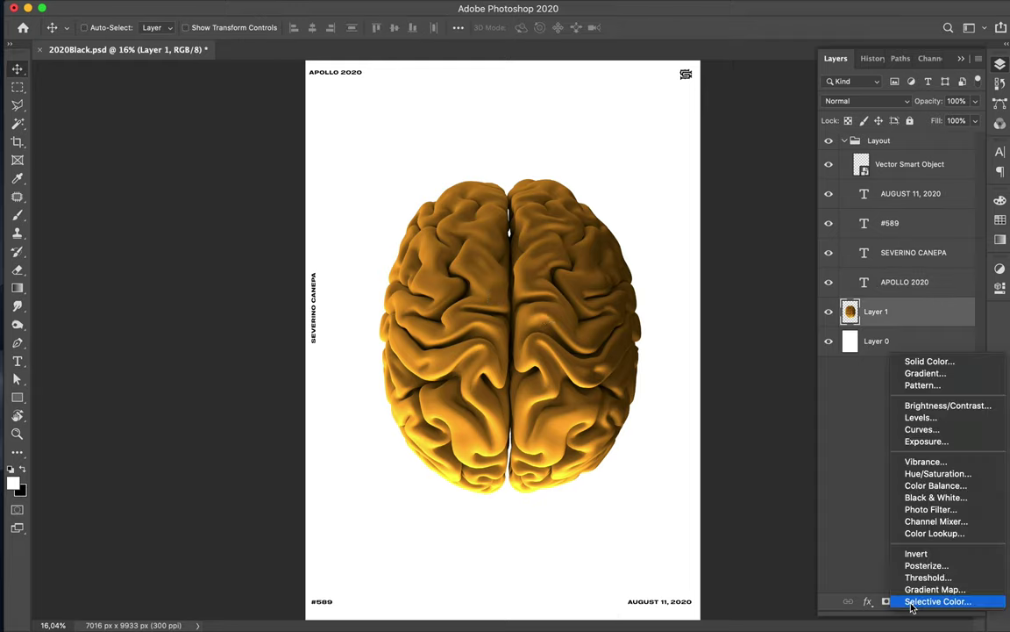
pyautogui.click(920, 419)
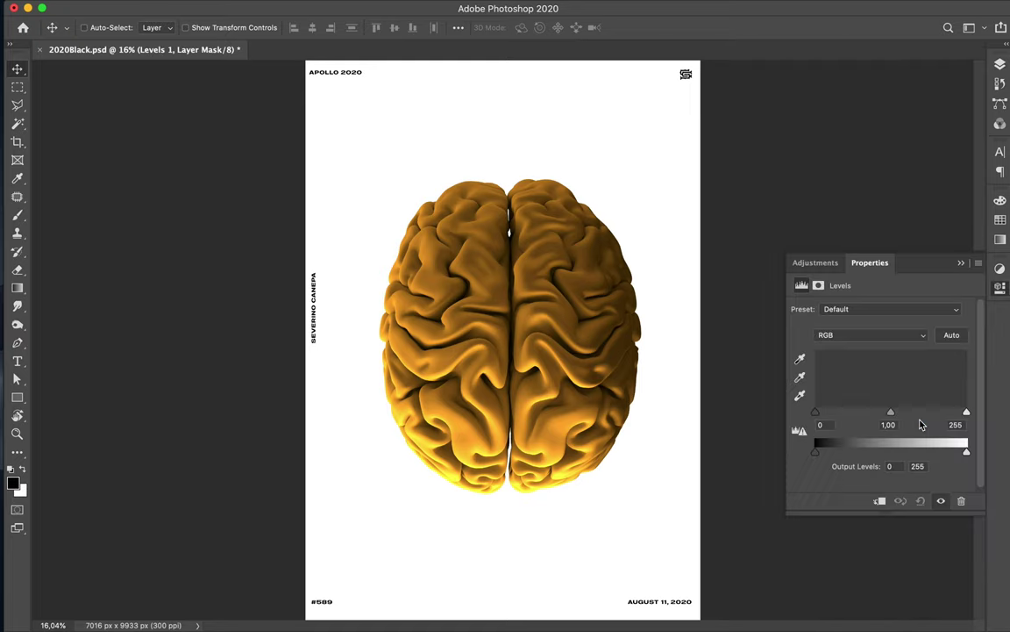
pyautogui.moveTo(816, 412); pyautogui.dragTo(825, 414)
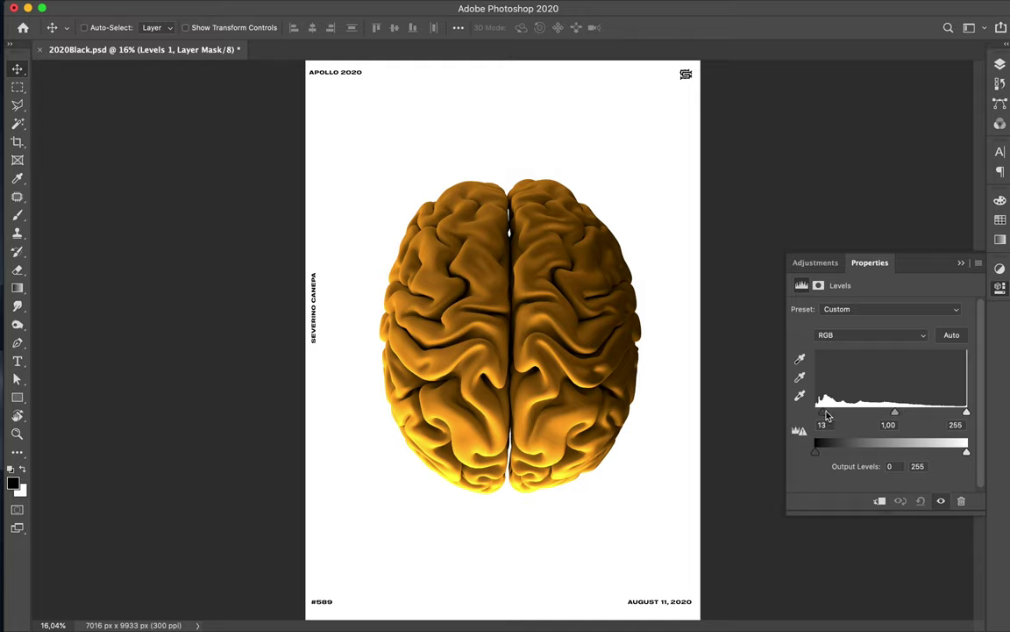
pyautogui.moveTo(967, 413); pyautogui.dragTo(963, 413)
pyautogui.moveTo(895, 413)
pyautogui.mouseDown()
pyautogui.moveTo(876, 413)
pyautogui.moveTo(892, 416)
pyautogui.mouseUp()
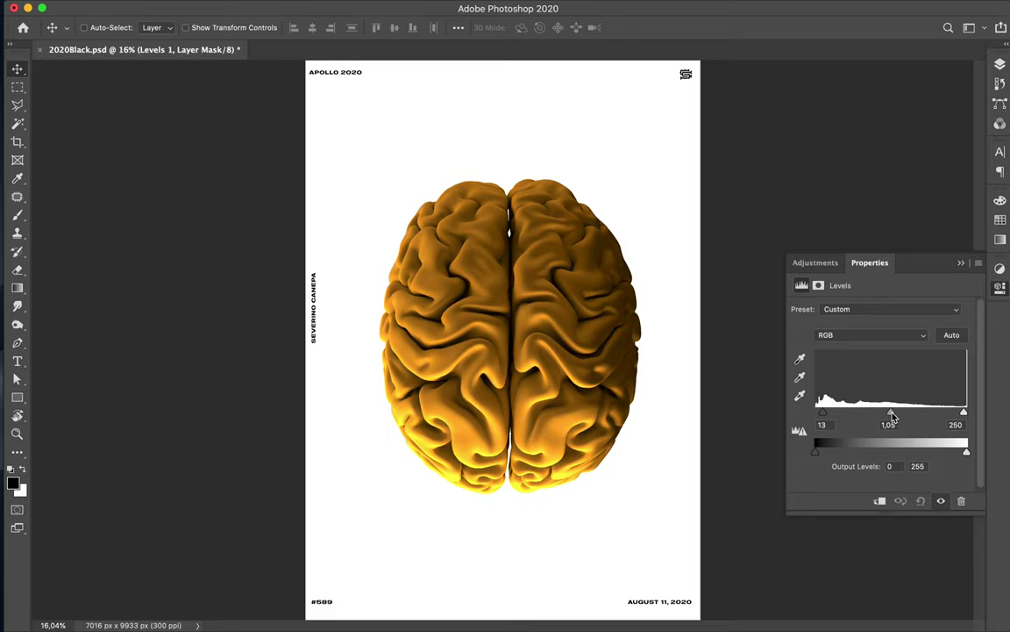
pyautogui.click(1000, 66)
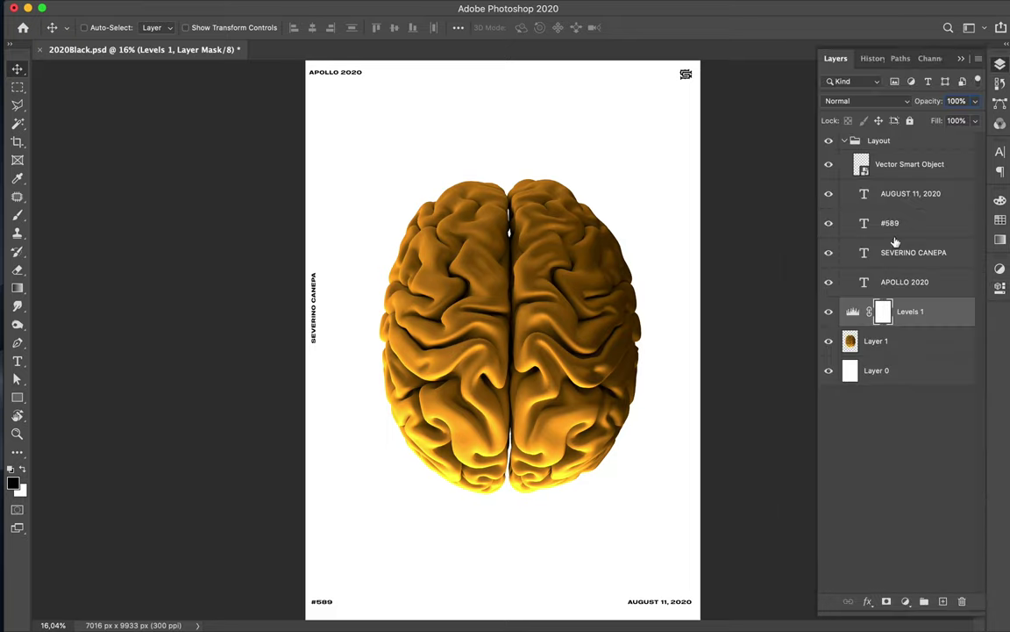
pyautogui.keyDown('shift'); pyautogui.click(926, 340); pyautogui.keyUp('shift')
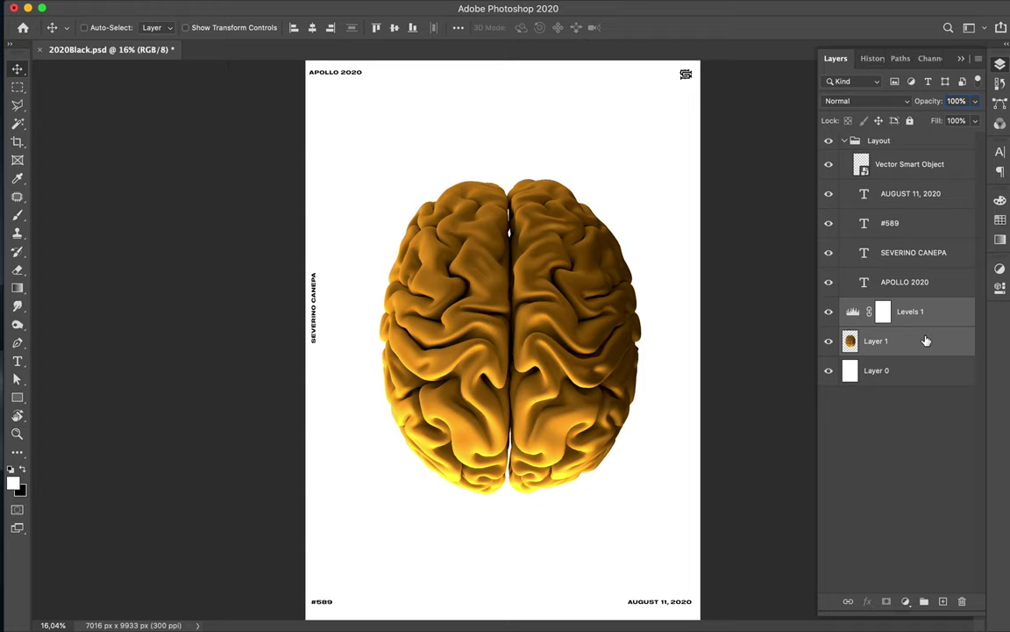
pyautogui.press('super')
# - Merge Levels 1 into the brain layer and duplicate it as Levels 1 copy
pyautogui.press('ctrl')
pyautogui.hotkey('ctrl', 'e')
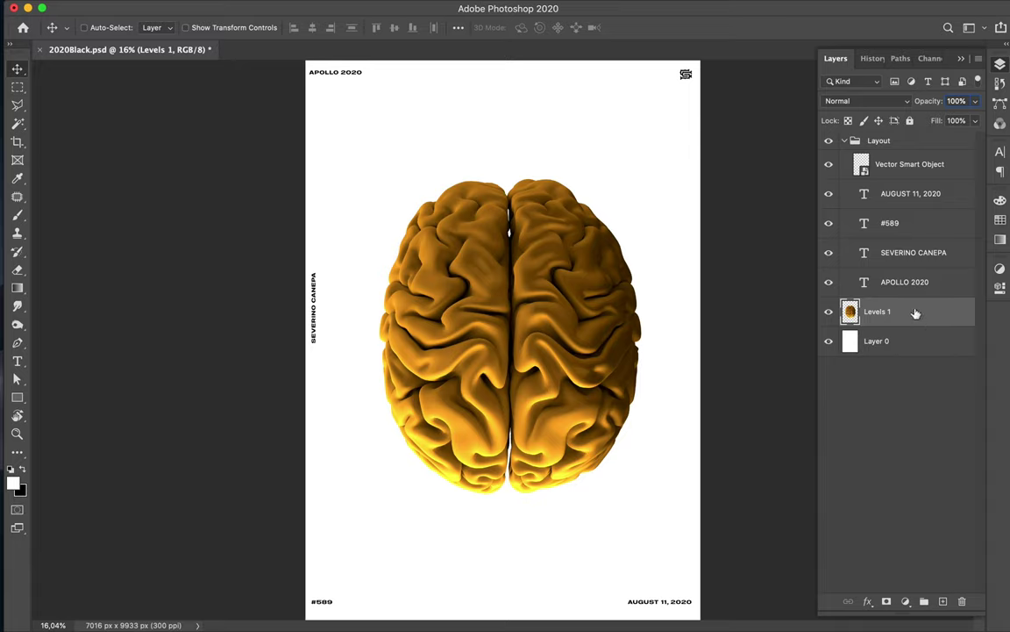
pyautogui.moveTo(915, 314)
pyautogui.mouseDown()
pyautogui.moveTo(912, 296)
pyautogui.moveTo(880, 333)
pyautogui.mouseUp()
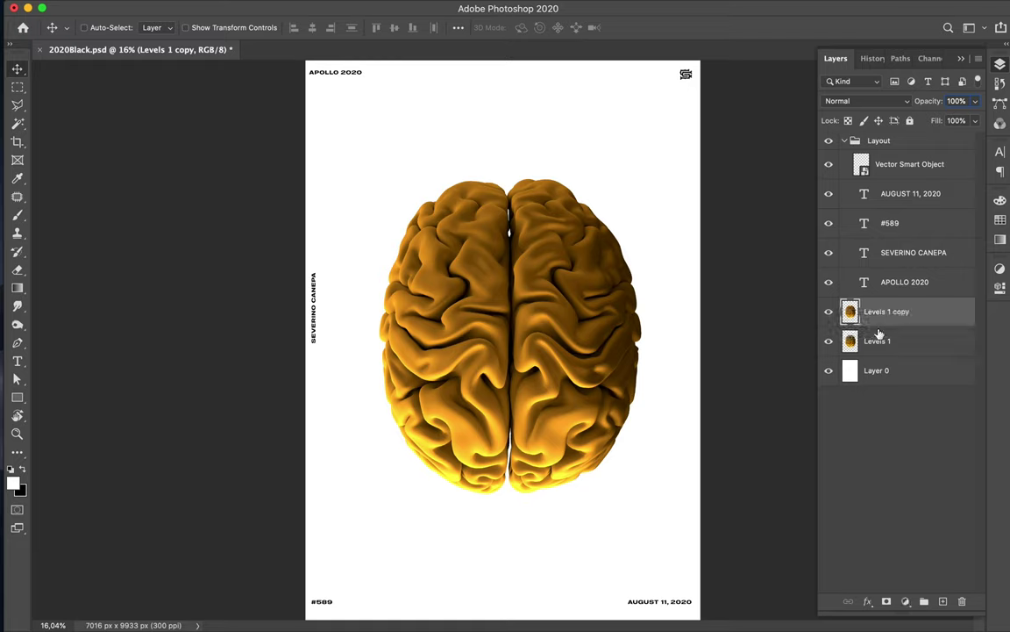
pyautogui.moveTo(328, 4)
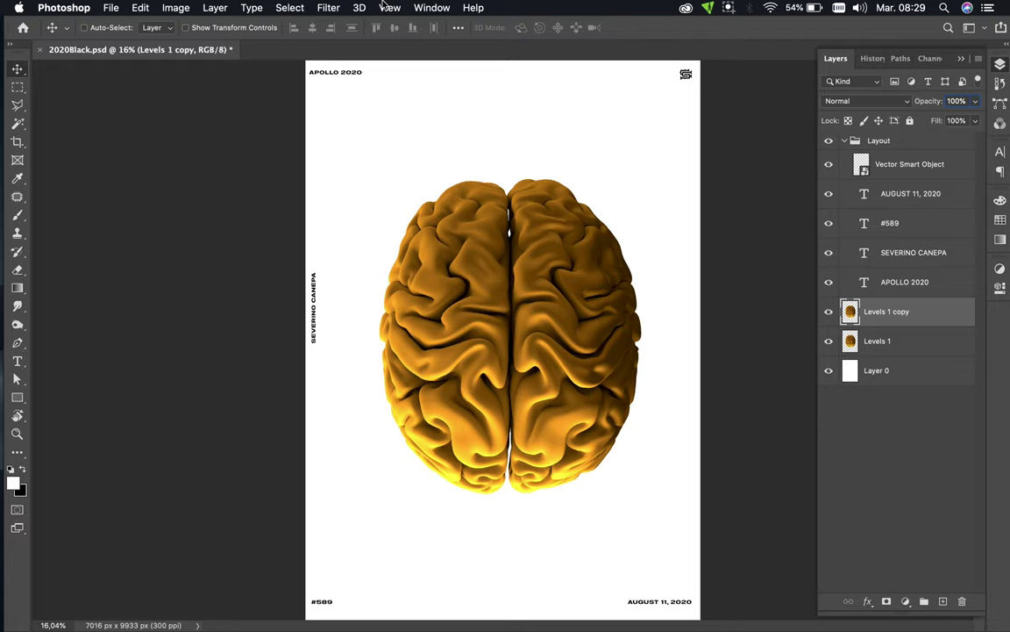
pyautogui.click(326, 9)
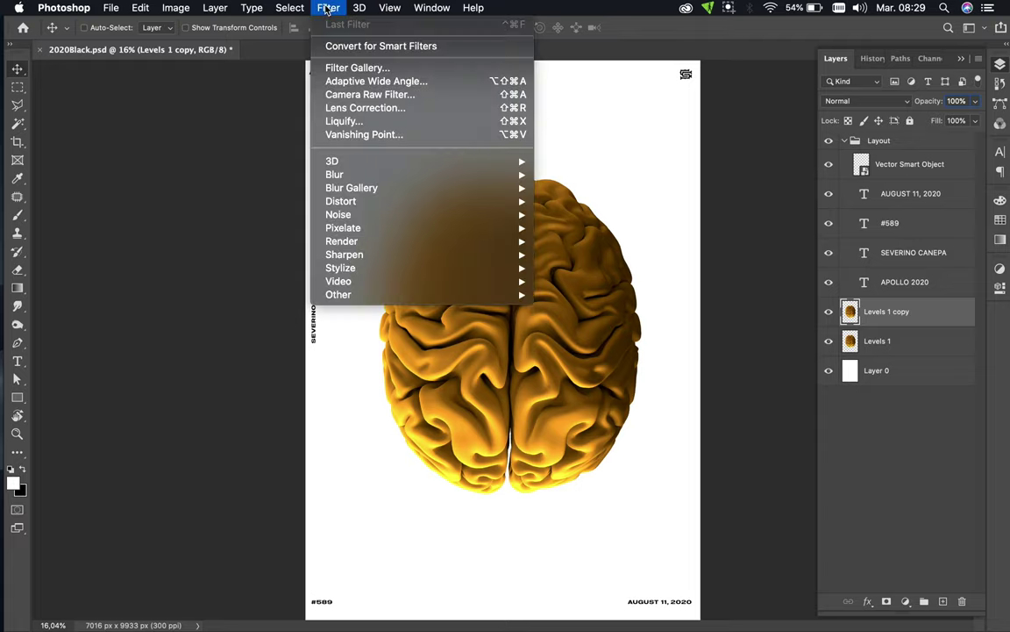
# - Apply a High Pass filter with a 167,7-pixel radius to Levels 1 copy
pyautogui.moveTo(338, 295)
pyautogui.click(574, 308)
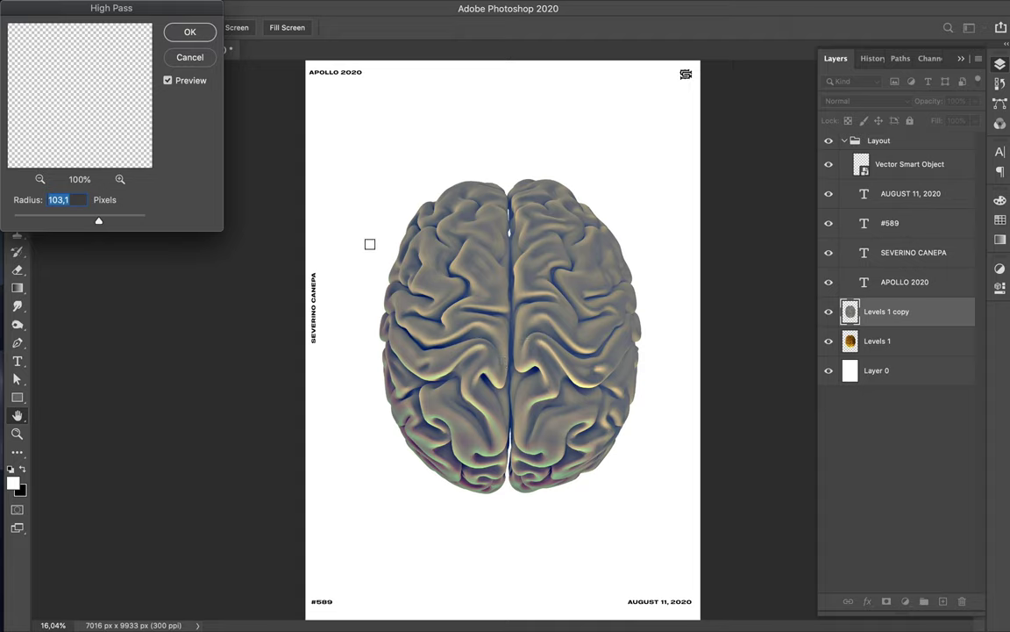
pyautogui.click(103, 223)
pyautogui.moveTo(107, 225)
pyautogui.mouseDown()
pyautogui.moveTo(130, 222)
pyautogui.moveTo(115, 222)
pyautogui.mouseUp()
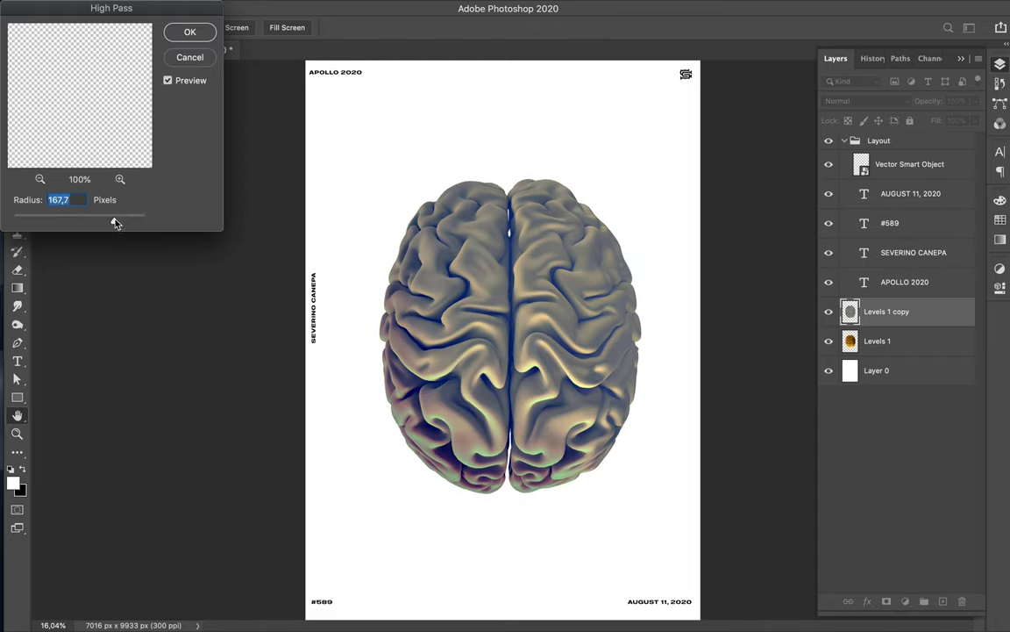
pyautogui.click(189, 35)
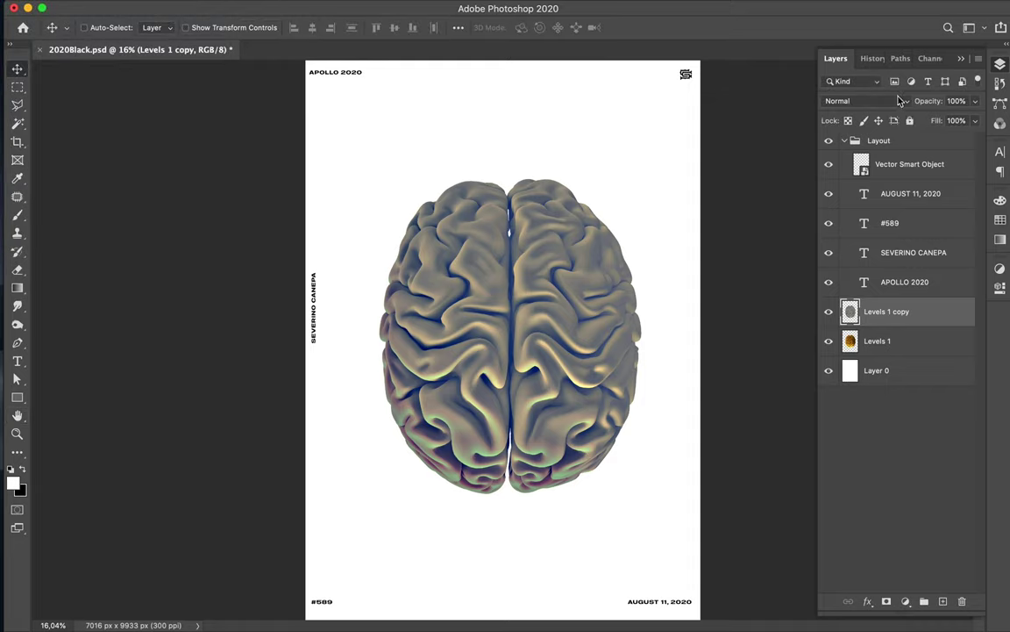
pyautogui.click(899, 101)
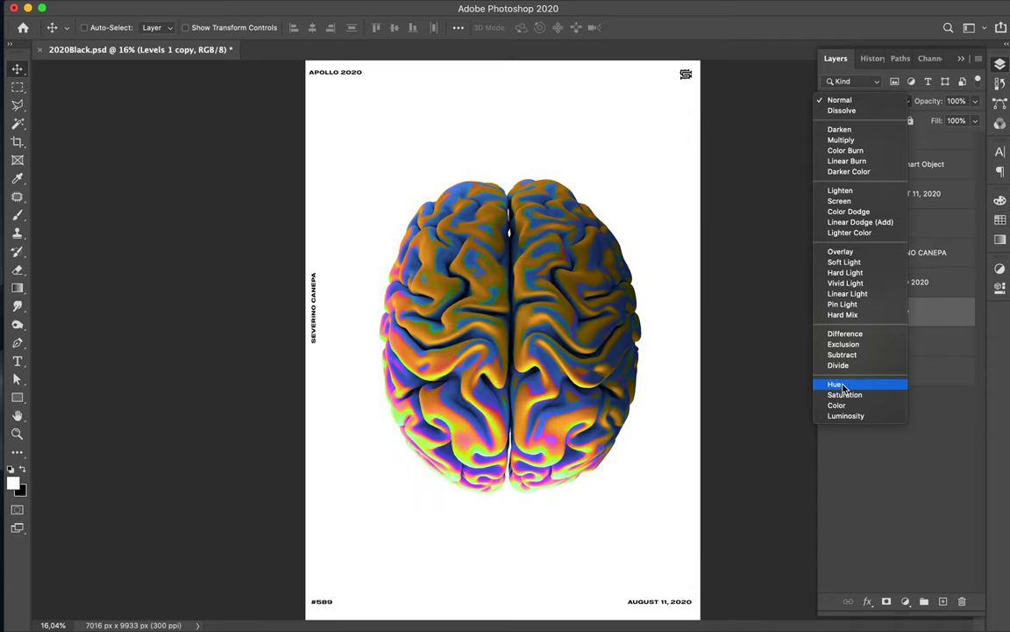
# - Blend Levels 1 copy in Hue mode, then duplicate it as Levels 1 copy 2
pyautogui.click(842, 386)
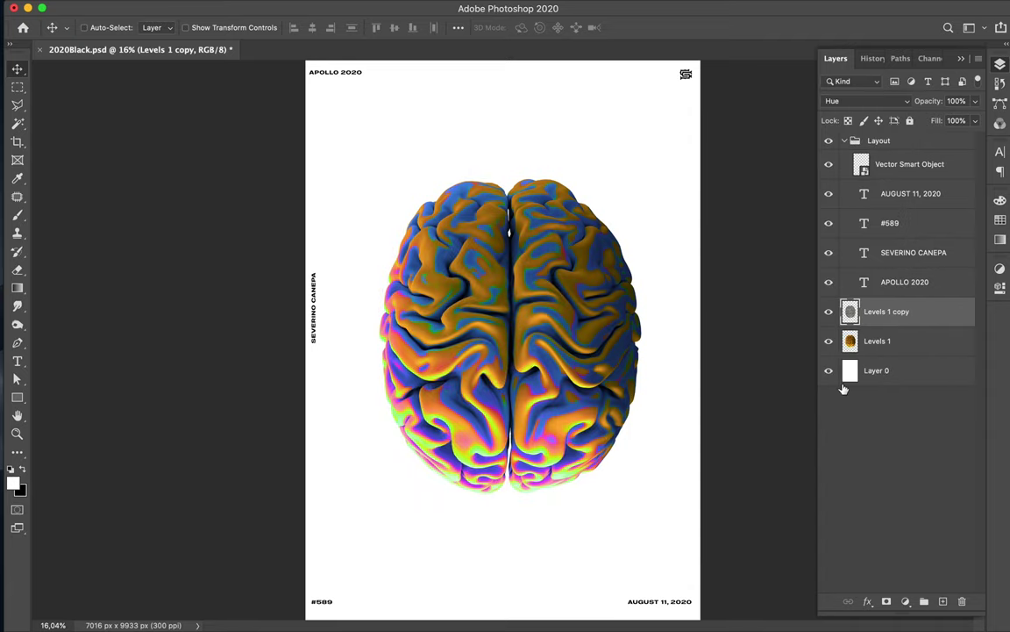
pyautogui.click(976, 121)
pyautogui.moveTo(886, 312); pyautogui.dragTo(869, 307)
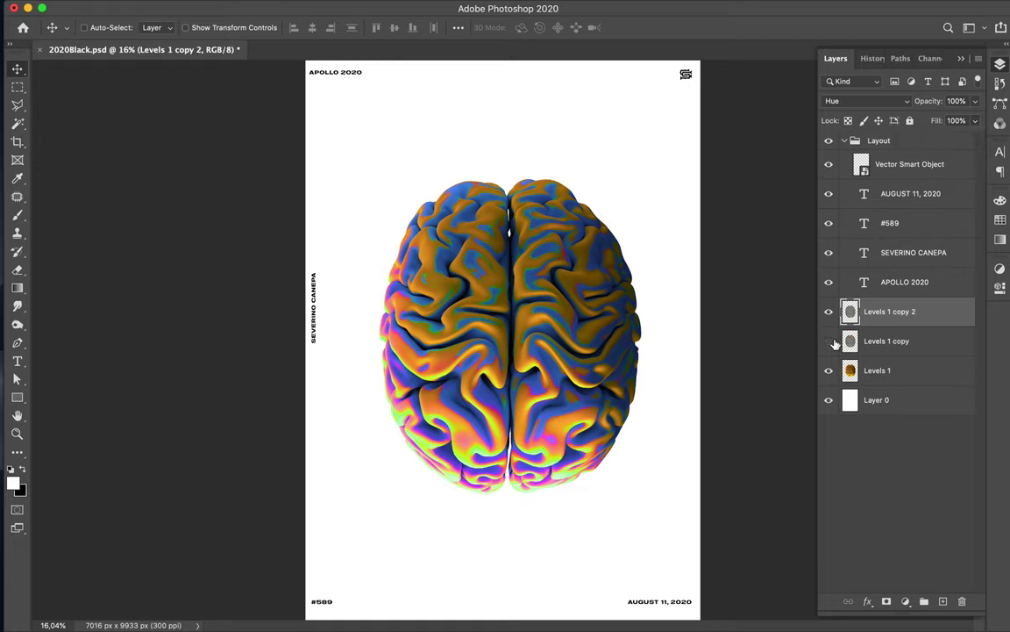
# - Apply a Gaussian Blur of about 197,1 pixels to Levels 1 copy 2
pyautogui.click(328, 7)
pyautogui.moveTo(334, 161)
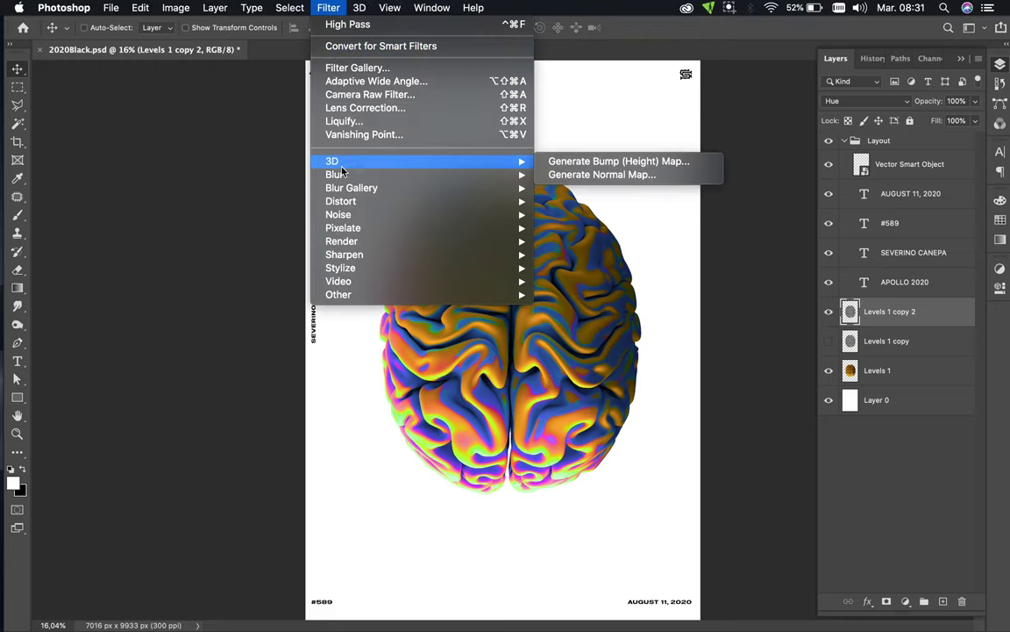
pyautogui.click(579, 234)
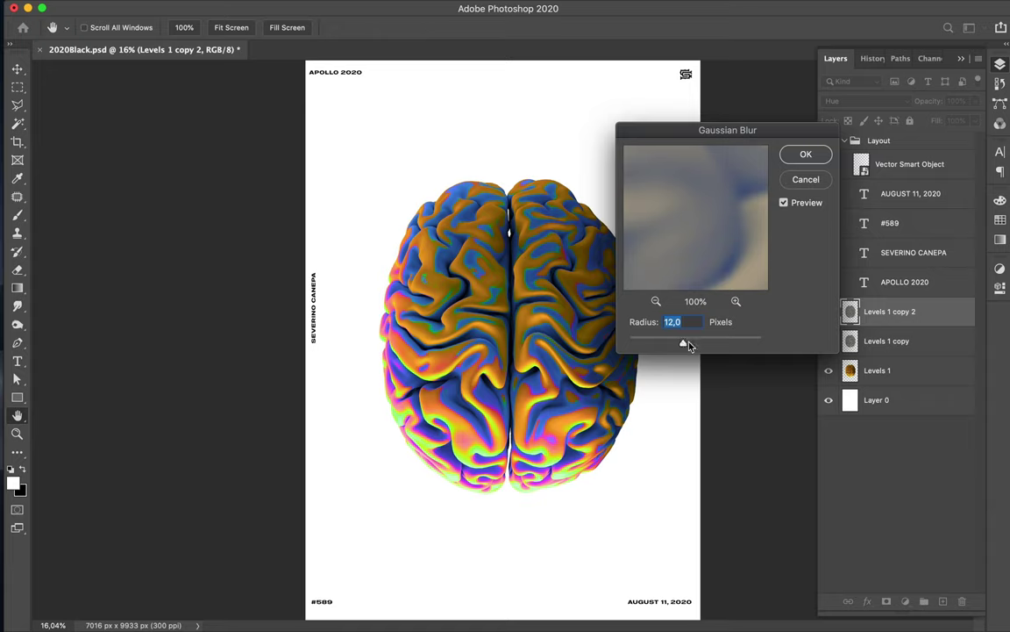
pyautogui.moveTo(685, 347); pyautogui.dragTo(710, 346)
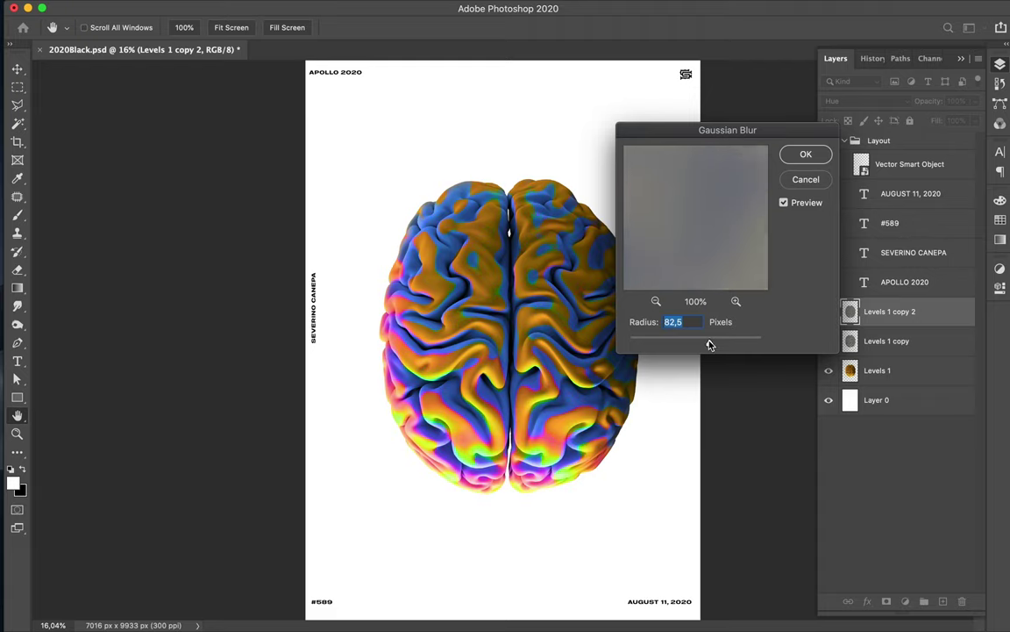
pyautogui.moveTo(710, 345); pyautogui.dragTo(742, 346)
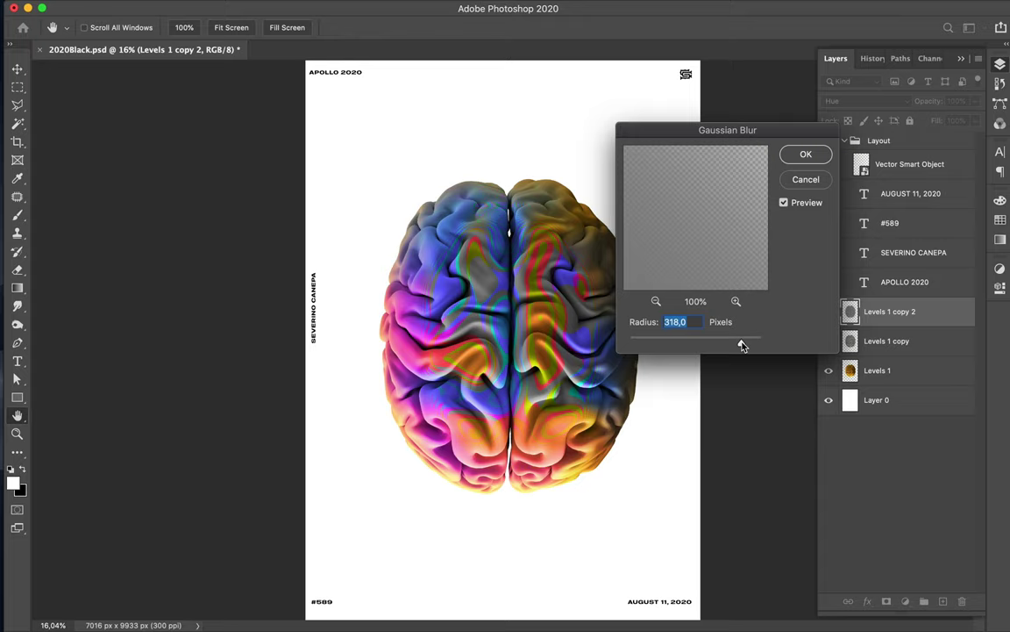
pyautogui.moveTo(743, 346); pyautogui.dragTo(750, 345)
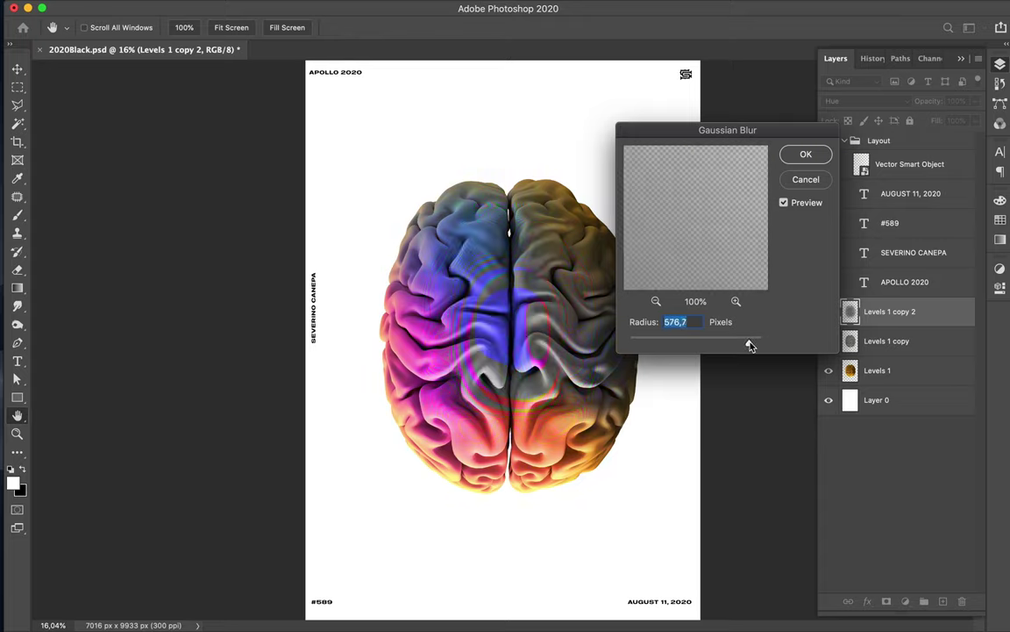
pyautogui.moveTo(750, 345)
pyautogui.mouseDown()
pyautogui.moveTo(644, 346)
pyautogui.moveTo(737, 345)
pyautogui.mouseUp()
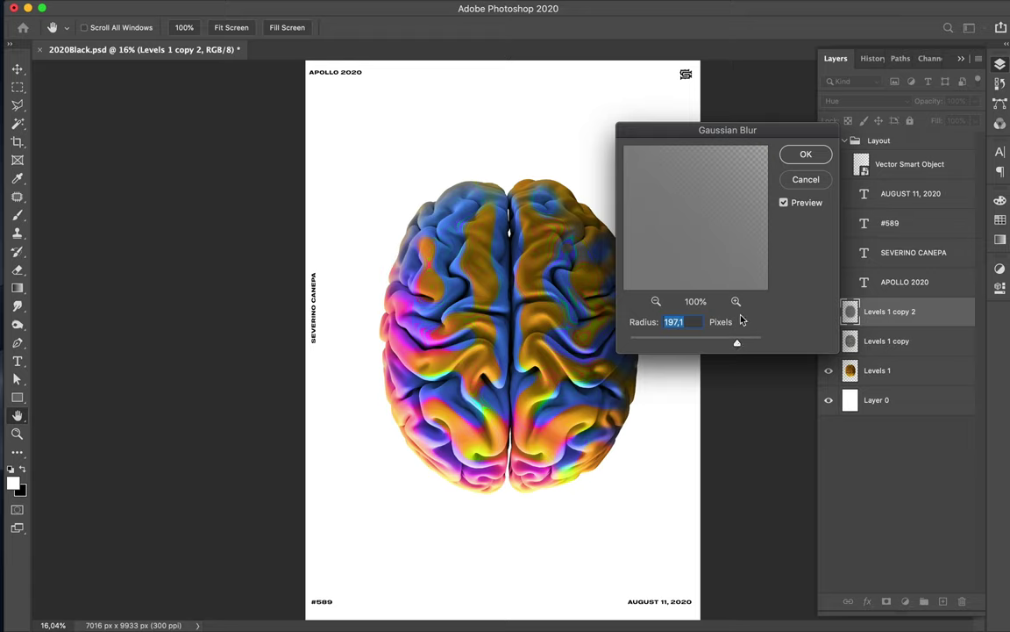
pyautogui.click(804, 153)
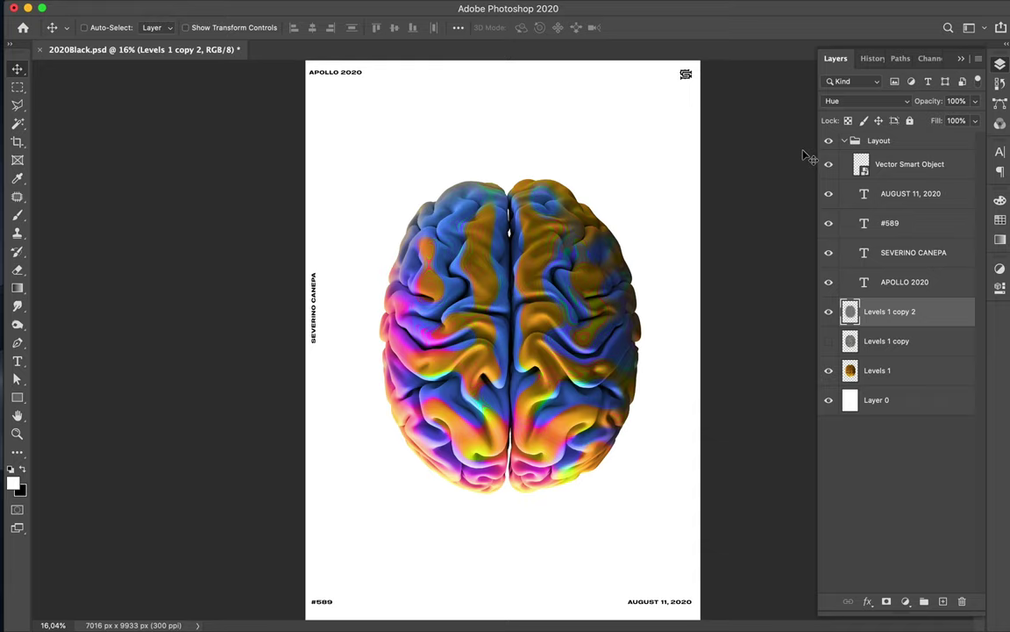
pyautogui.moveTo(913, 313); pyautogui.dragTo(909, 310)
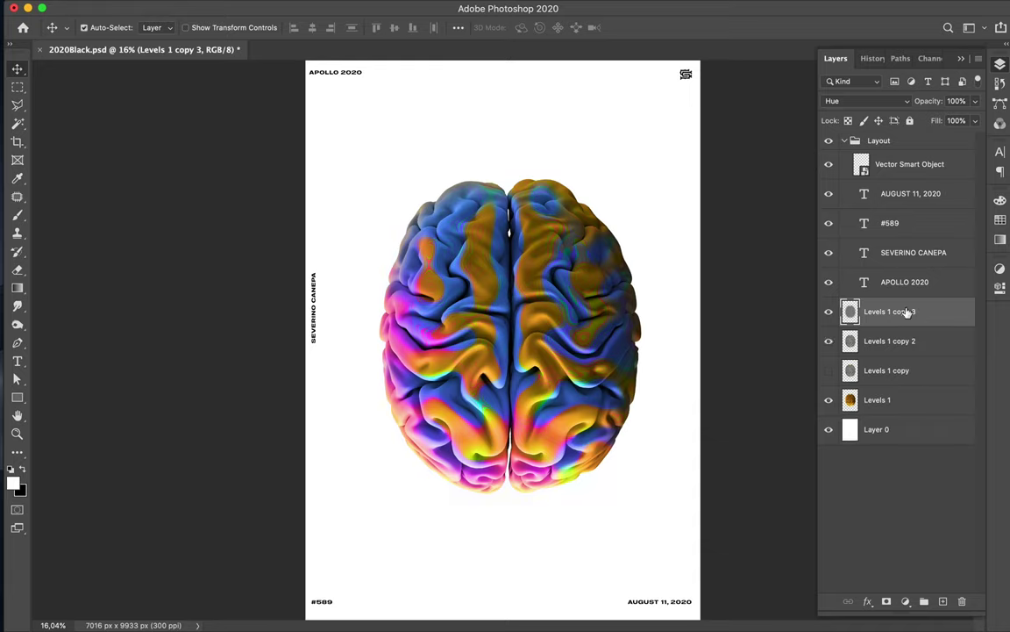
pyautogui.hotkey('ctrl', 'z')
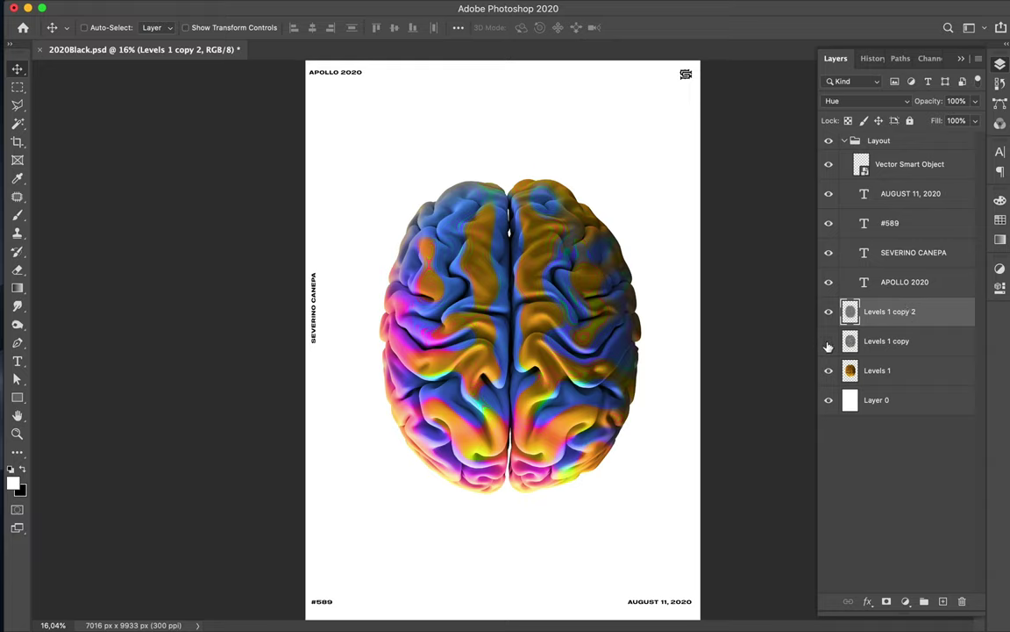
pyautogui.moveTo(888, 371); pyautogui.dragTo(887, 367)
# - Add a Levels 2 adjustment above Levels 1 copy 3 with midtones raised to 2,04
pyautogui.click(906, 601)
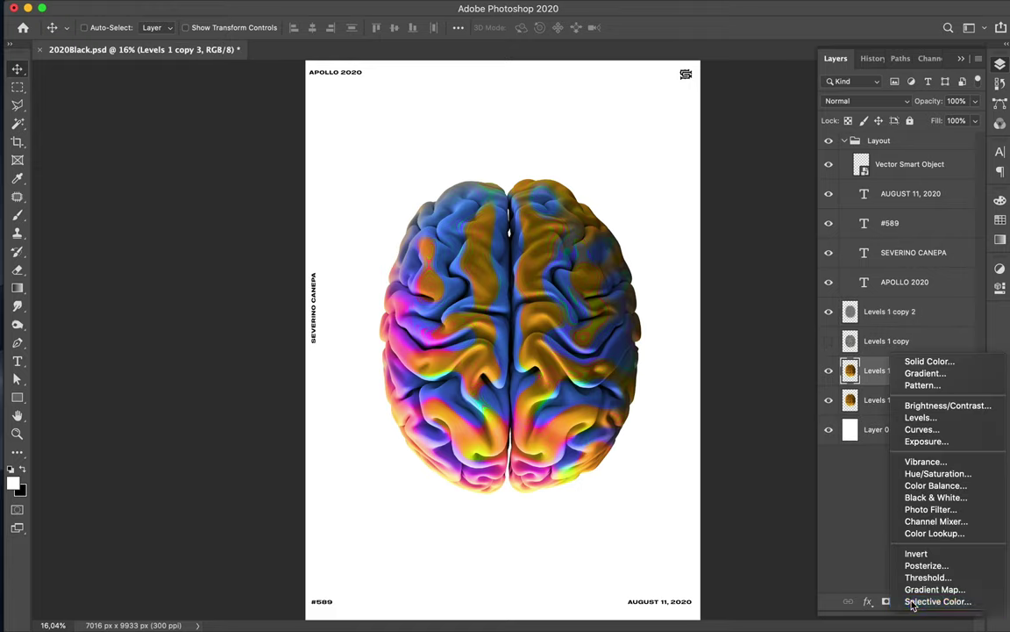
pyautogui.click(911, 420)
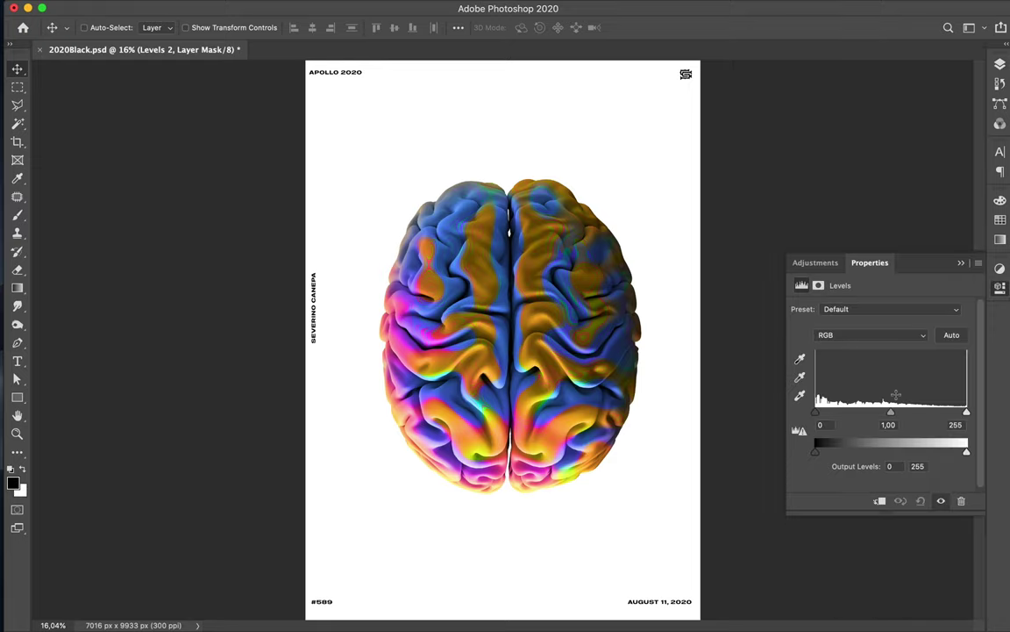
pyautogui.moveTo(891, 414); pyautogui.dragTo(853, 414)
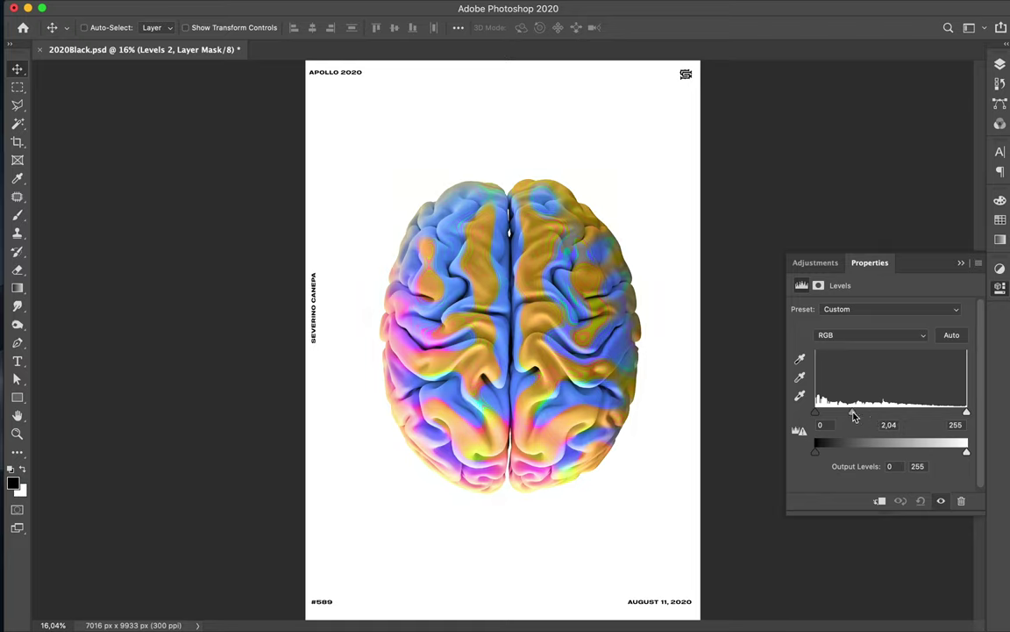
pyautogui.click(999, 67)
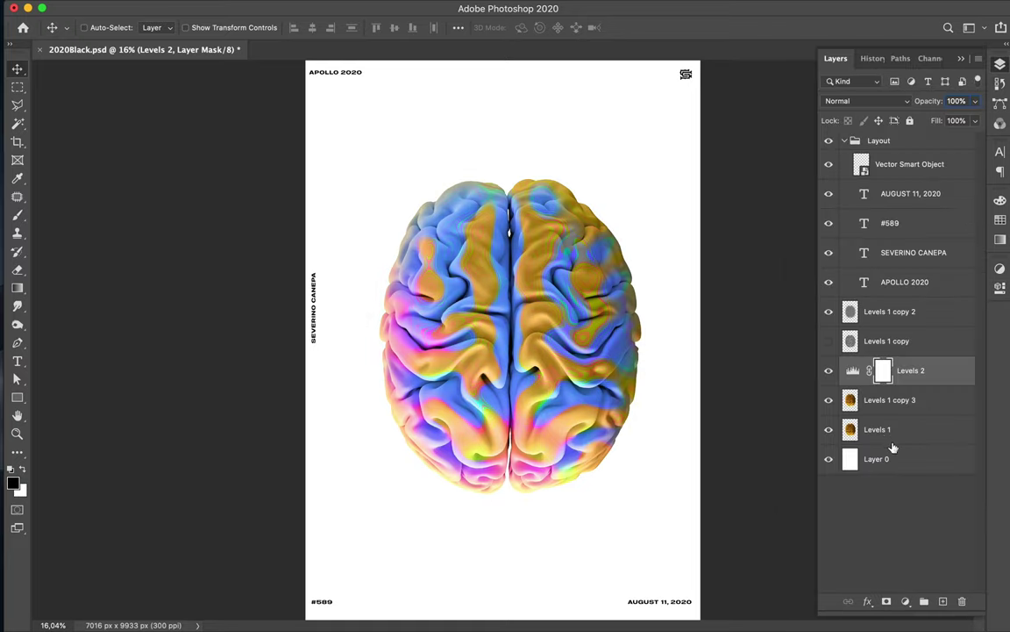
# - Move Levels 2 and Levels 1 copy 3 above Levels 1 copy 2 and reopen Levels 2's settings
pyautogui.keyDown('shift'); pyautogui.click(893, 402); pyautogui.keyUp('shift')
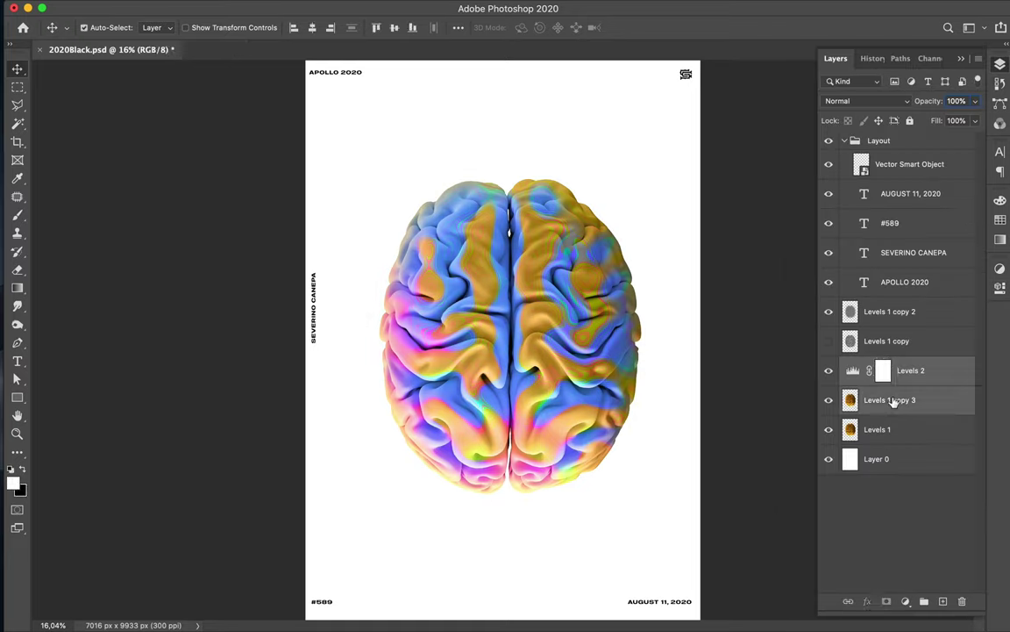
pyautogui.hotkey('ctrl', 'e')
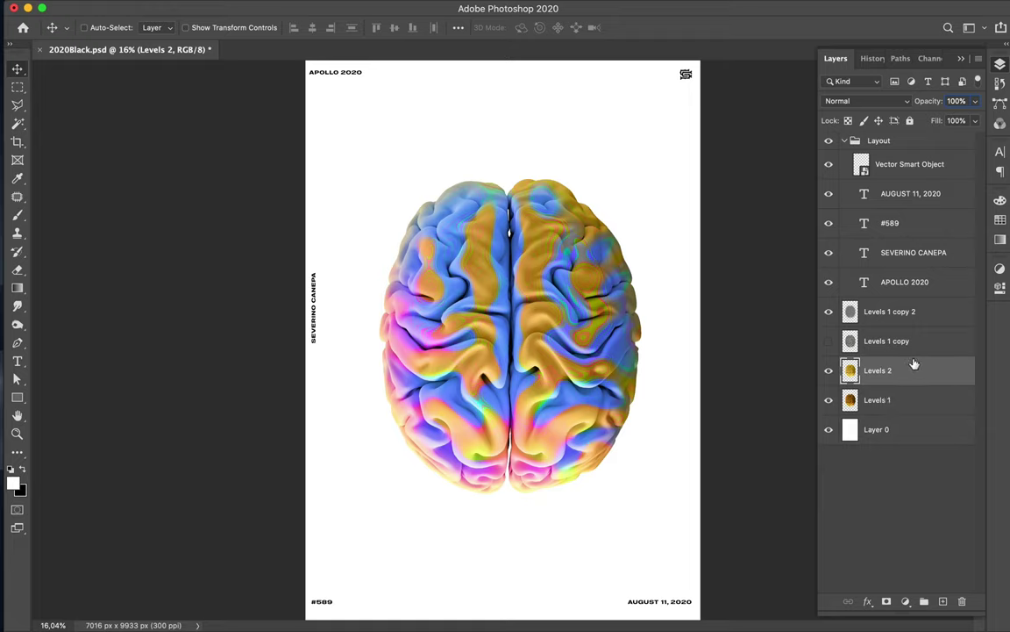
pyautogui.moveTo(897, 376); pyautogui.dragTo(890, 313)
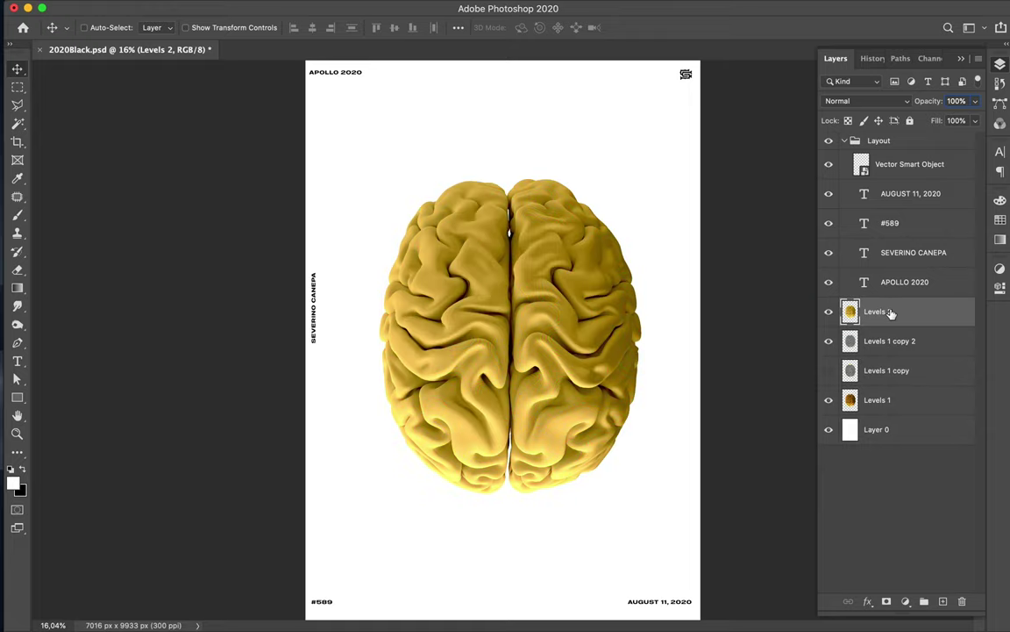
pyautogui.hotkey('ctrl', 'j')
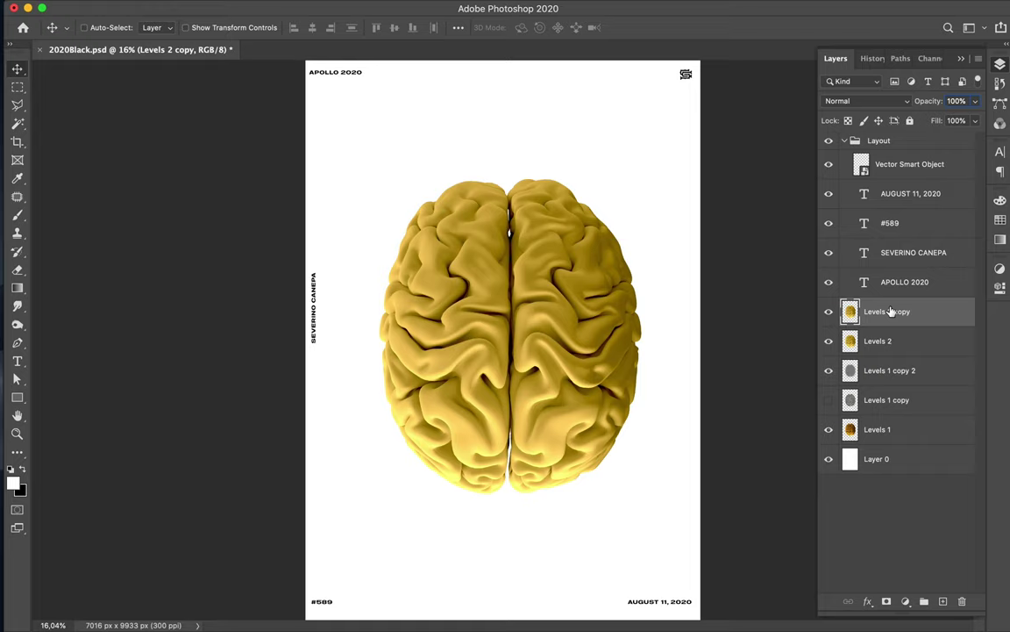
pyautogui.hotkey('ctrl', 'z')
pyautogui.hotkey('ctrl', 'z')
pyautogui.hotkey('ctrl', 'z')
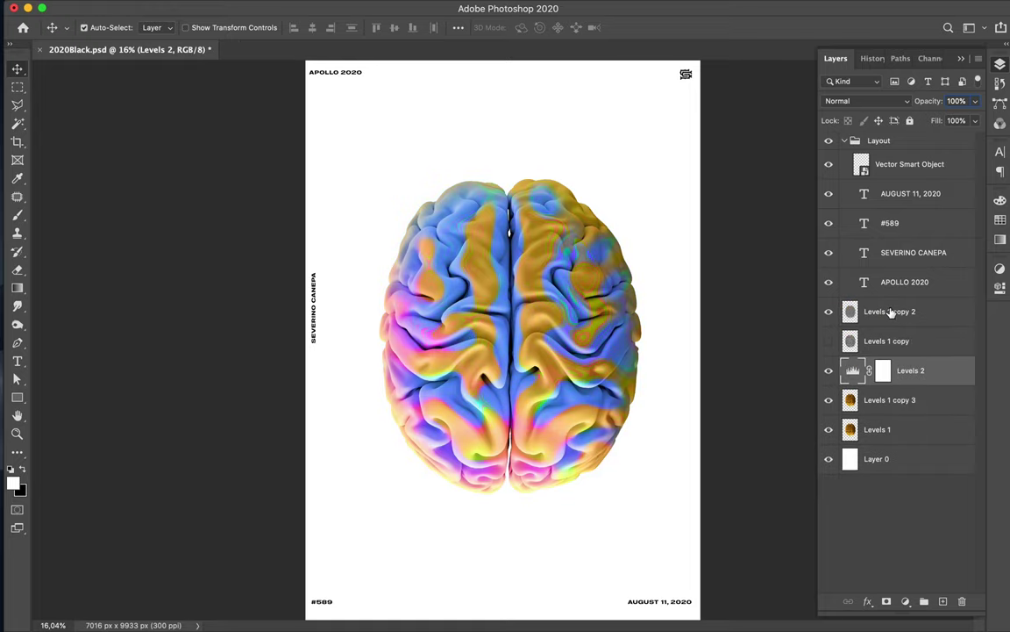
pyautogui.doubleClick(891, 399)
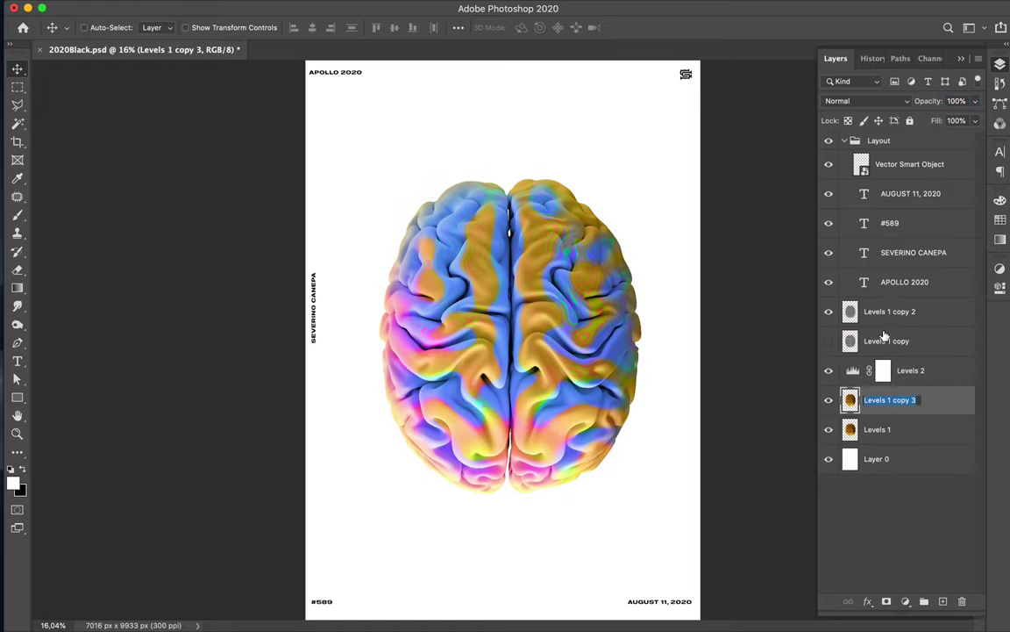
pyautogui.keyDown('shift'); pyautogui.click(912, 369); pyautogui.keyUp('shift')
pyautogui.moveTo(912, 369); pyautogui.dragTo(900, 301)
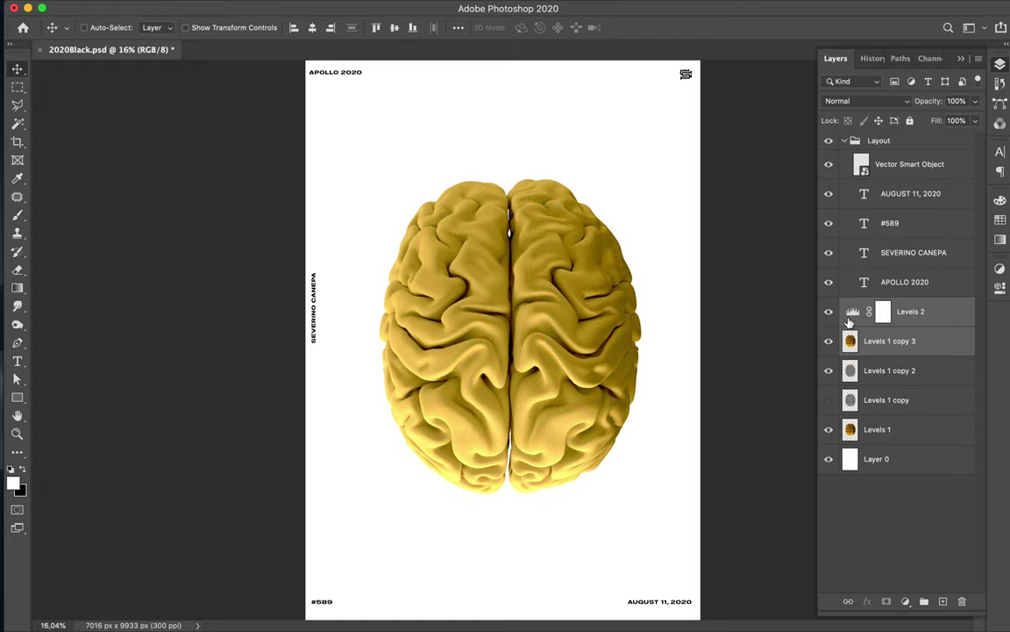
pyautogui.doubleClick(851, 313)
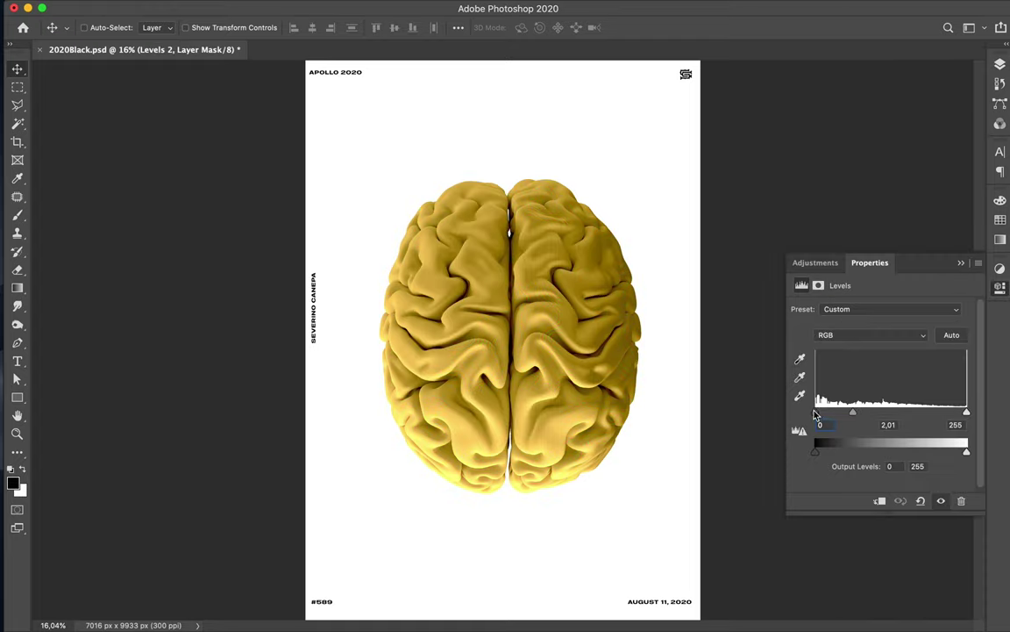
# - Set Levels 2 black input to 12 and white input to 140, then merge it into Levels 1 copy 3
pyautogui.moveTo(816, 413); pyautogui.dragTo(824, 413)
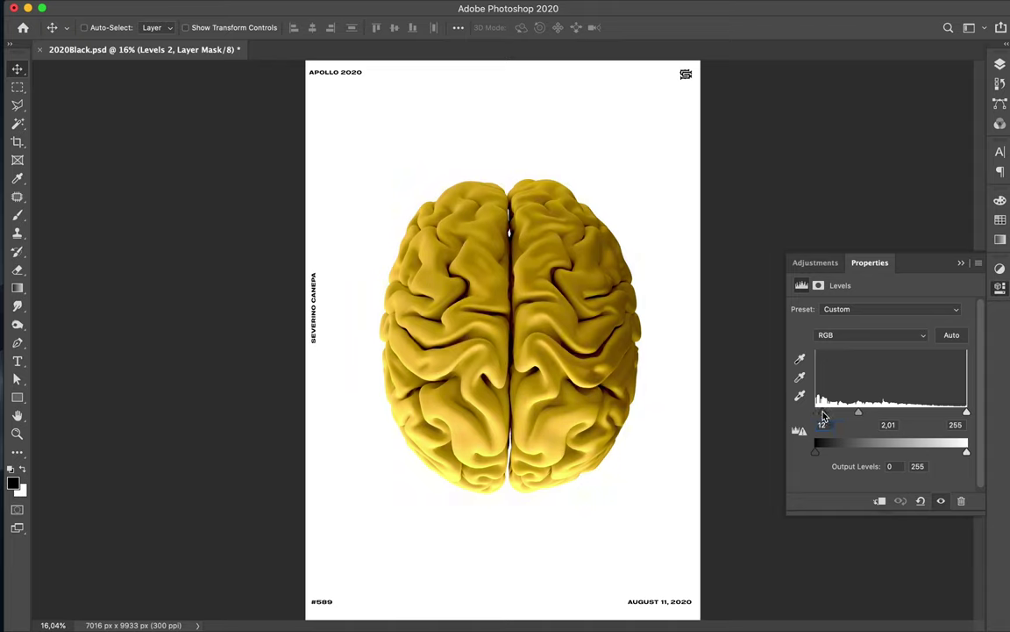
pyautogui.moveTo(966, 412); pyautogui.dragTo(848, 419)
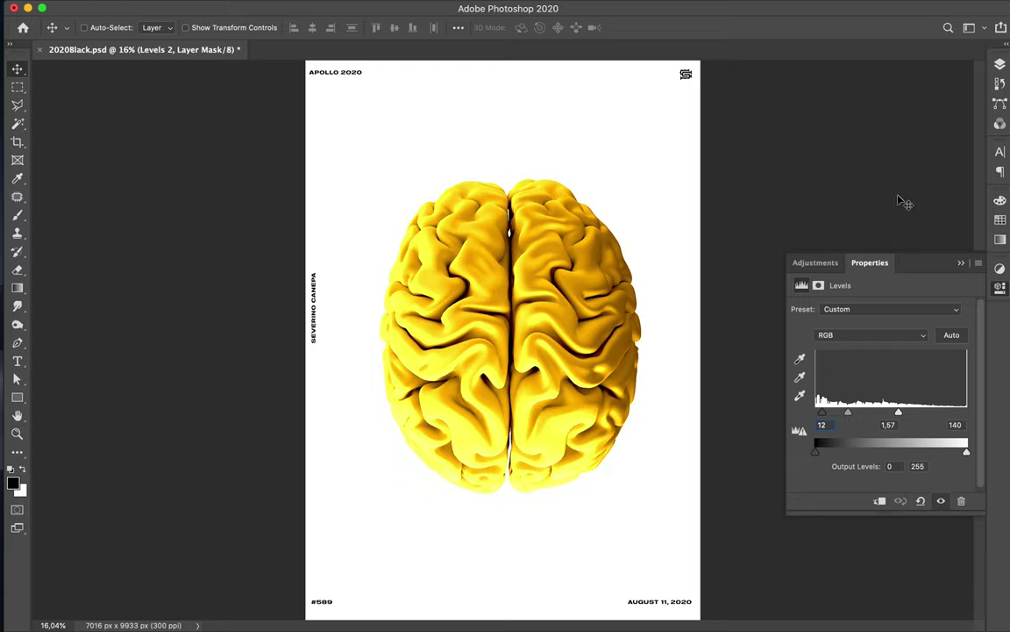
pyautogui.press('F7')
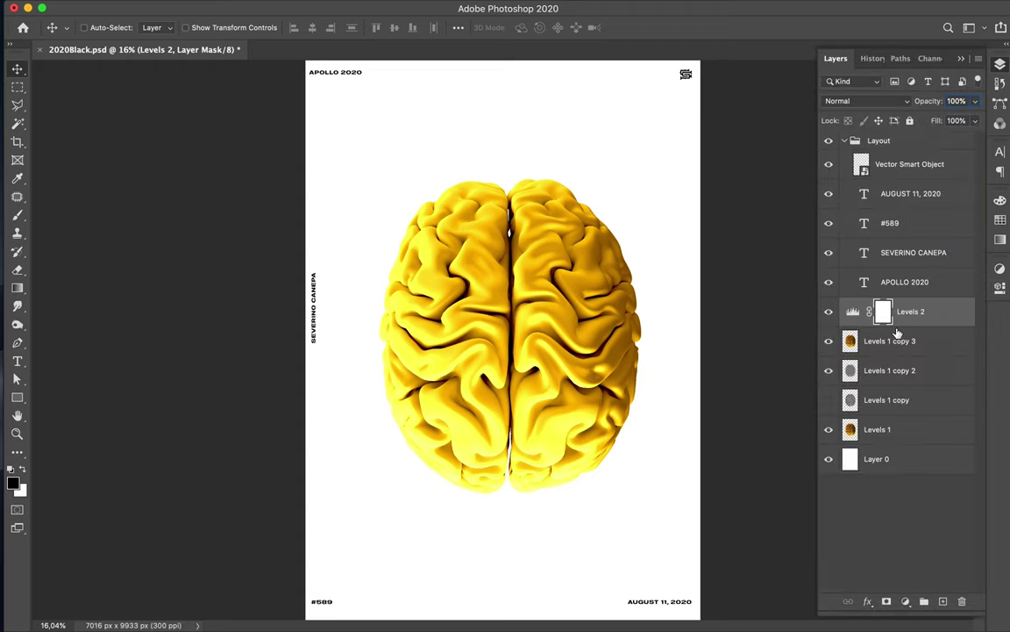
pyautogui.keyDown('shift'); pyautogui.click(895, 342); pyautogui.keyUp('shift')
pyautogui.hotkey('ctrl', 'e')
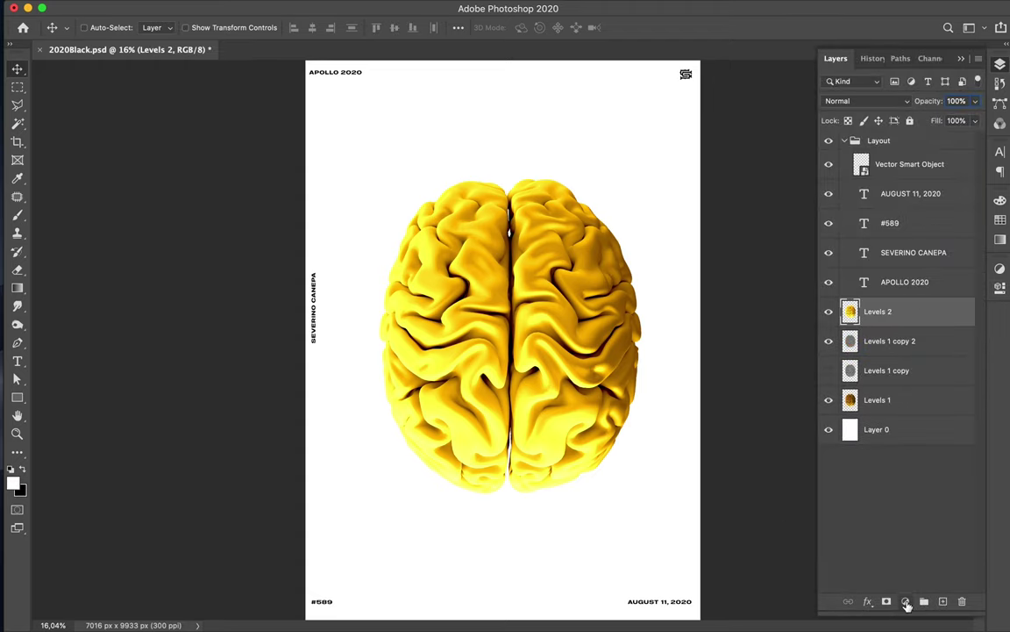
# - Duplicate the yellow brain, high-pass it at 167.7 px, duplicate that and hide the original
pyautogui.hotkey('ctrl', 'j')
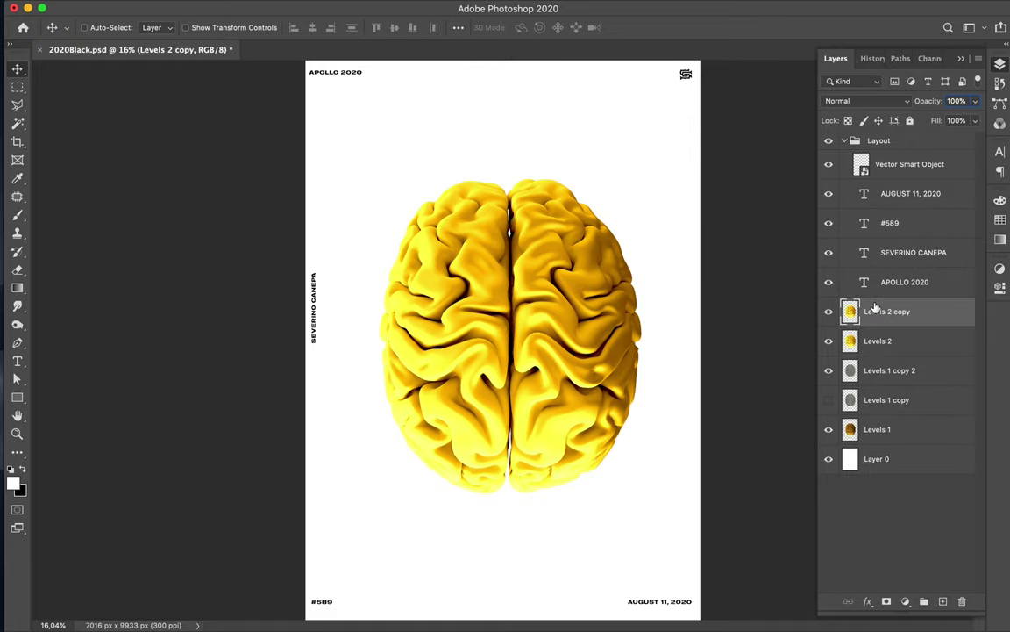
pyautogui.click(328, 7)
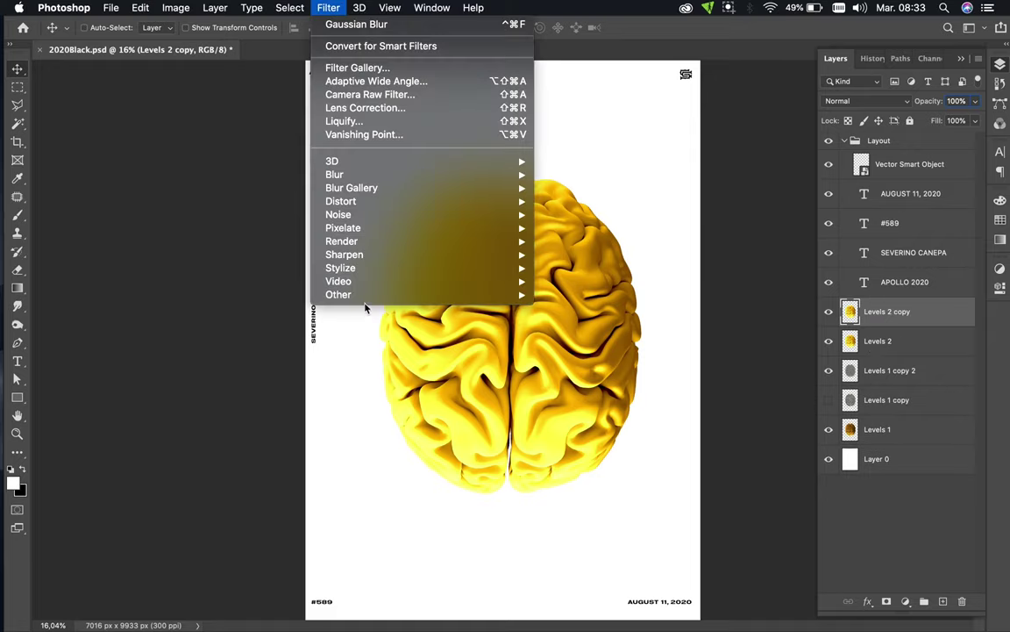
pyautogui.moveTo(339, 294)
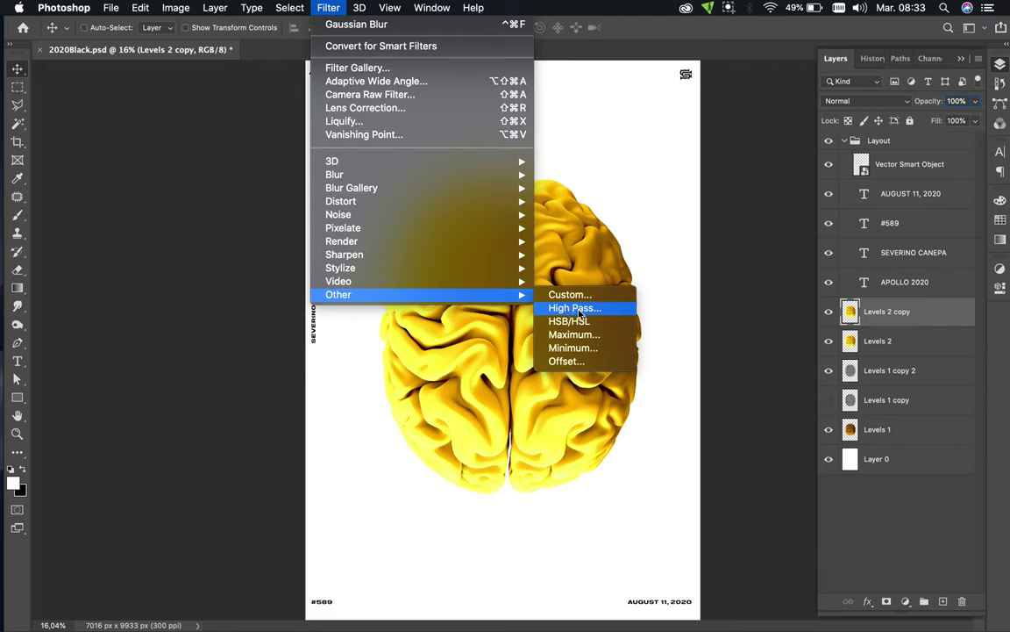
pyautogui.click(575, 308)
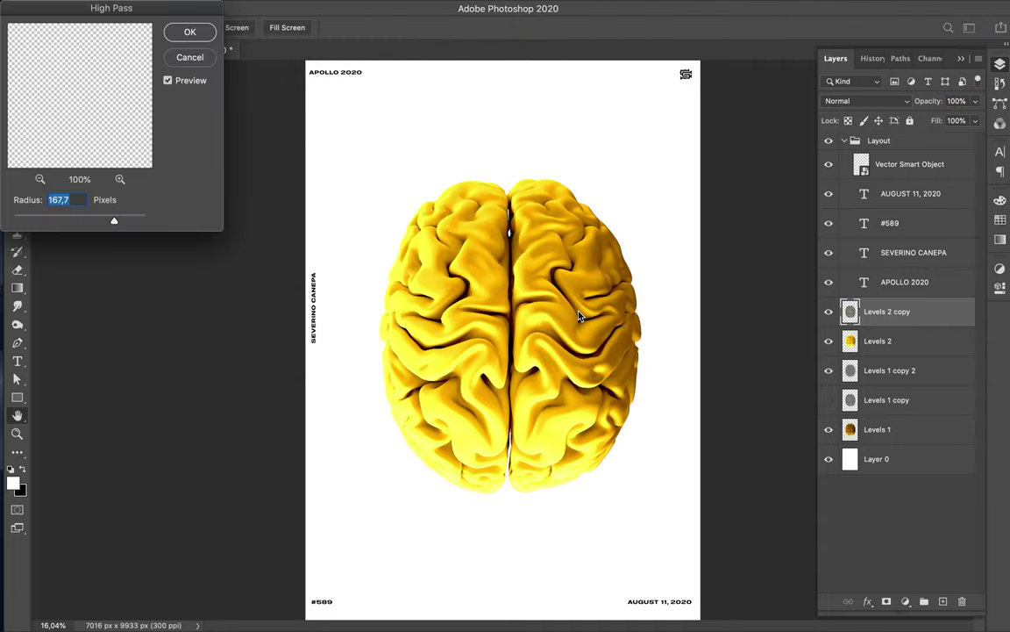
pyautogui.click(199, 39)
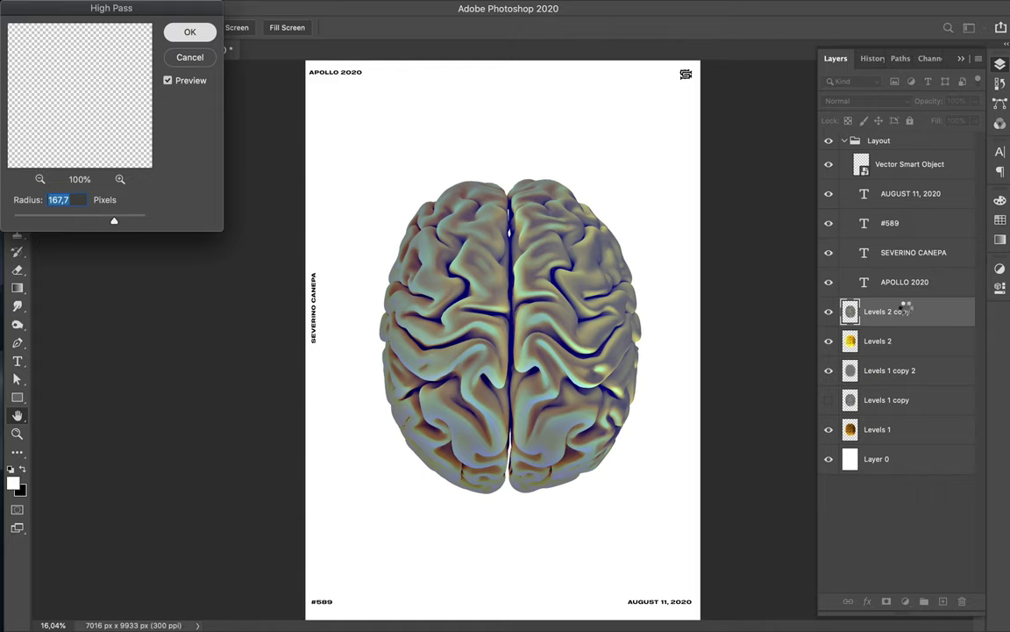
pyautogui.hotkey('ctrl', 'j')
pyautogui.click(829, 340)
pyautogui.click(873, 103)
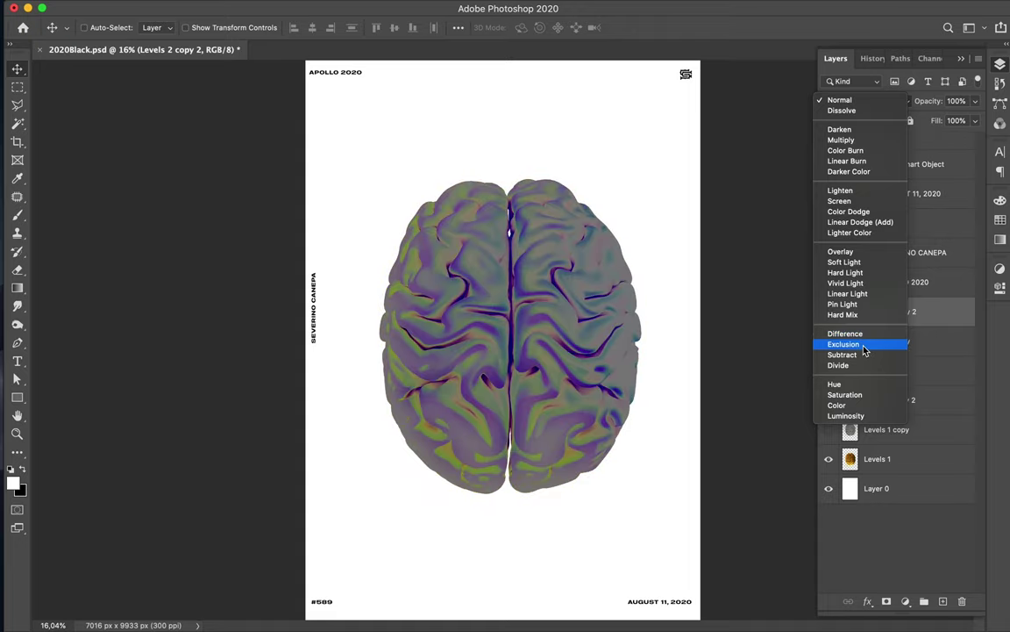
# - Set Levels 2 copy 2 to Hue blend mode and toggle it to compare
pyautogui.click(865, 390)
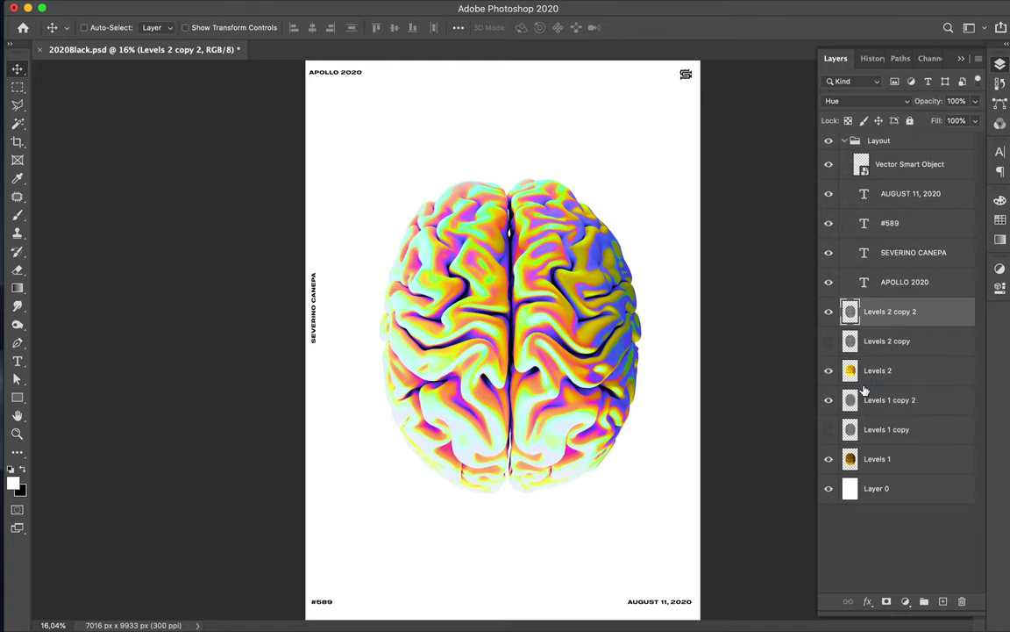
pyautogui.click(828, 313)
pyautogui.click(828, 312)
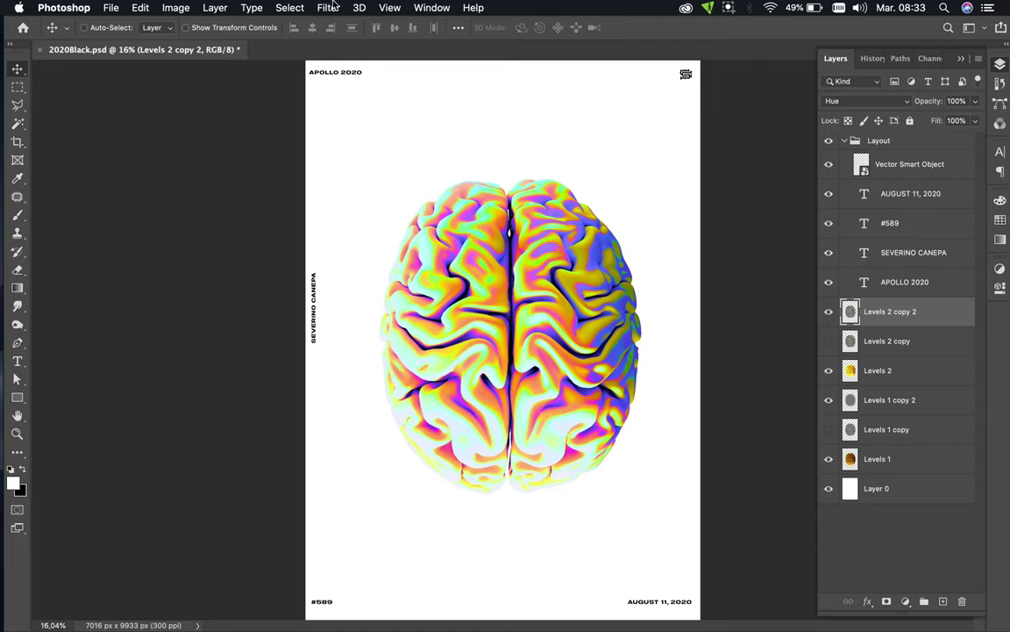
# - Blur Levels 2 copy 2 with a 168 px Gaussian Blur, then hide Levels 2 and Levels 1
pyautogui.click(333, 7)
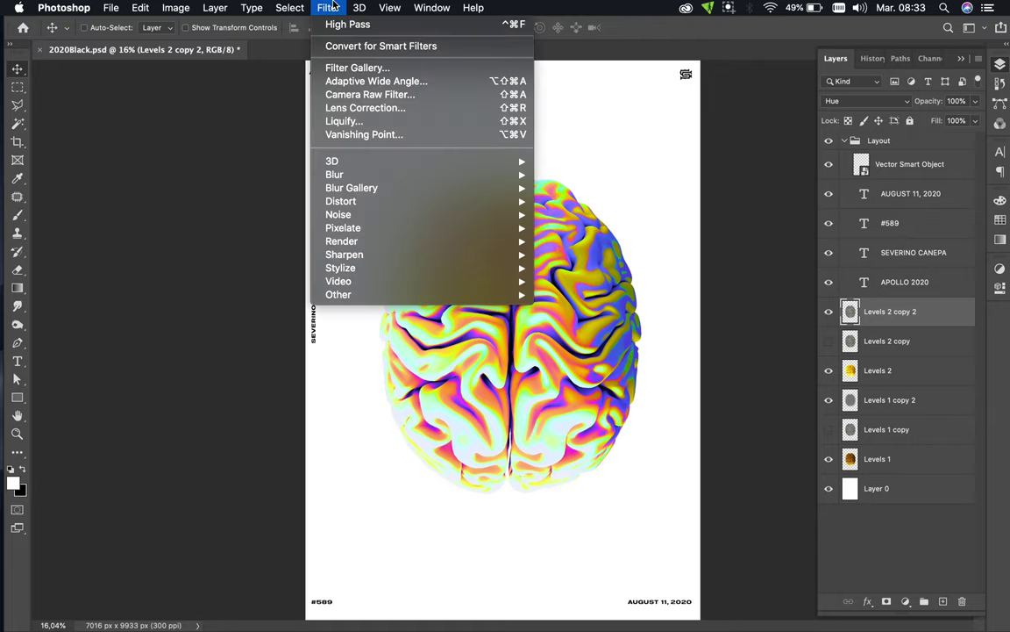
pyautogui.moveTo(336, 174)
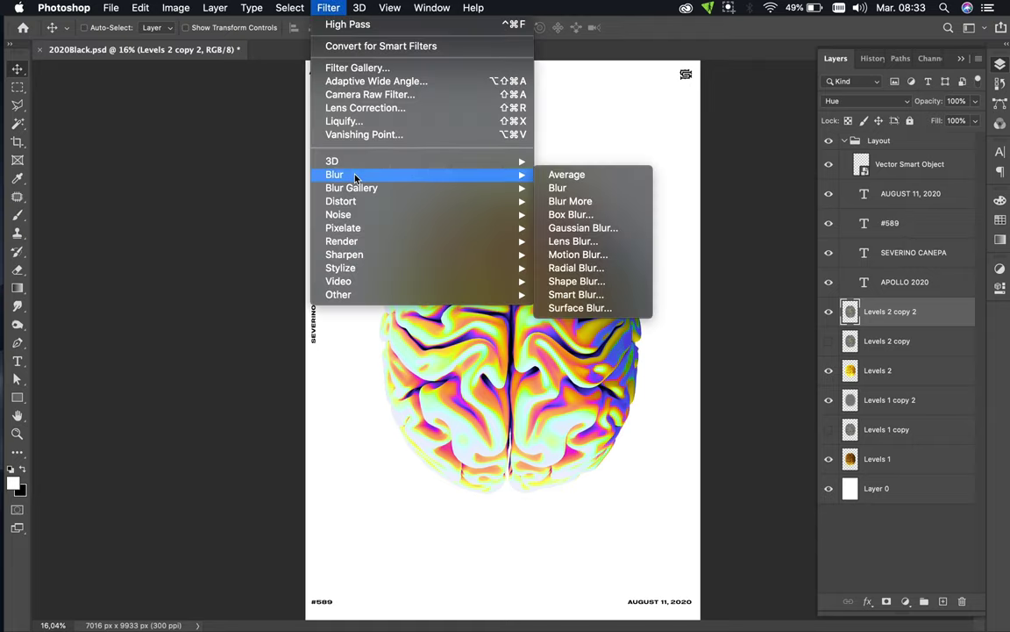
pyautogui.click(580, 227)
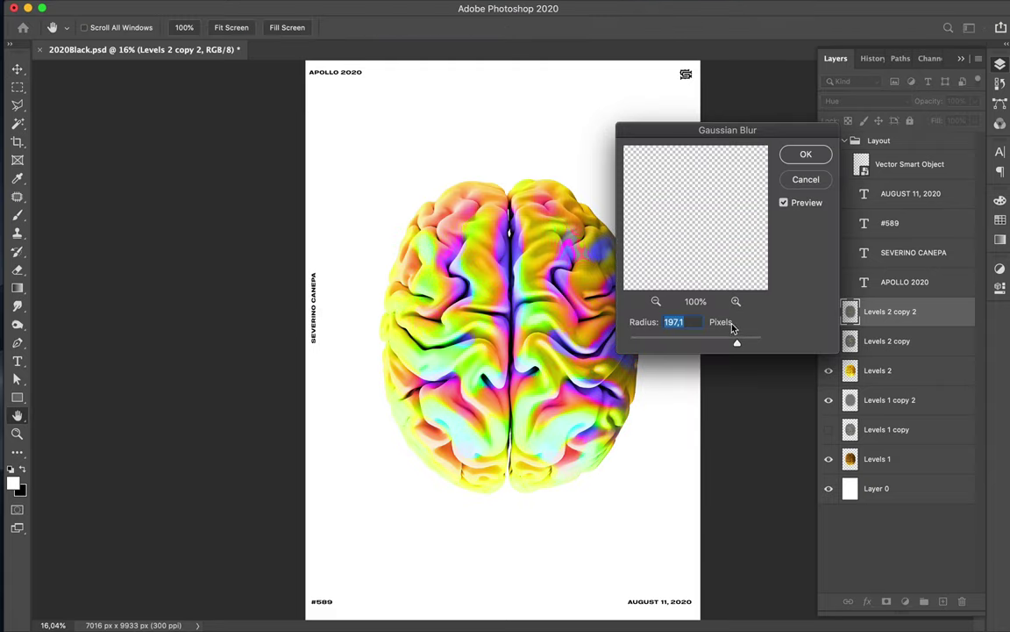
pyautogui.moveTo(737, 345)
pyautogui.mouseDown()
pyautogui.moveTo(688, 344)
pyautogui.moveTo(732, 343)
pyautogui.mouseUp()
pyautogui.click(806, 154)
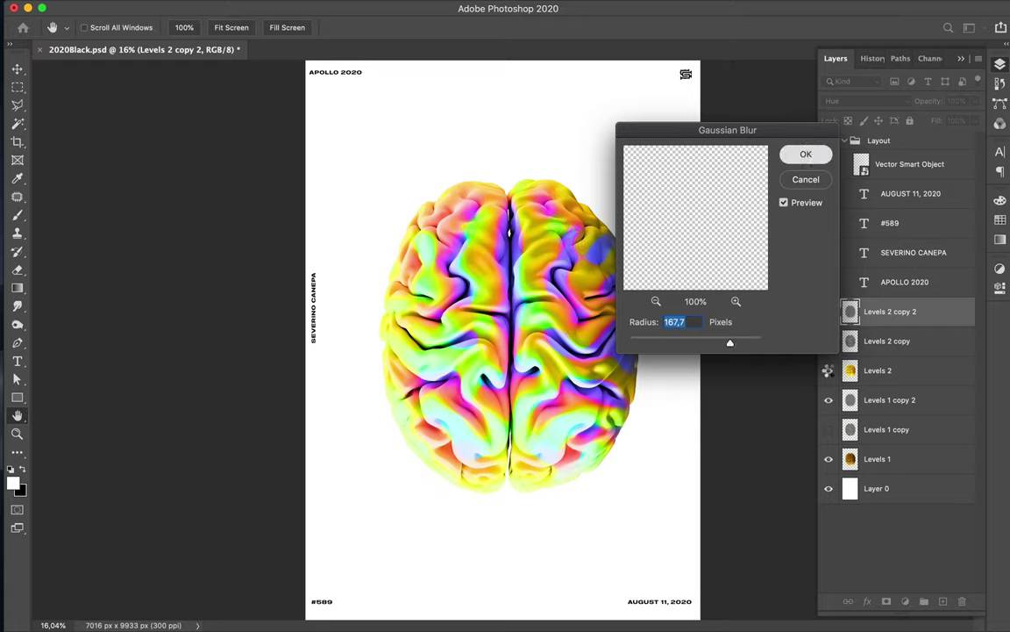
pyautogui.click(829, 371)
pyautogui.click(831, 459)
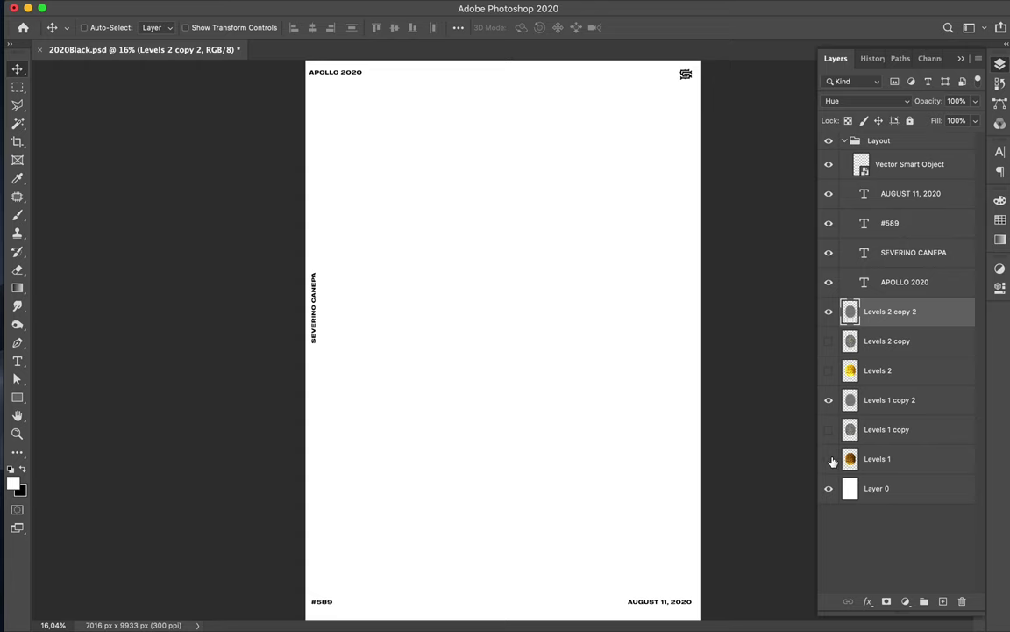
# - Show Levels 1 and 2 again, place Levels 1 copy 2 above Levels 1, and duplicate Levels 2 copy 2
pyautogui.click(829, 458)
pyautogui.click(828, 370)
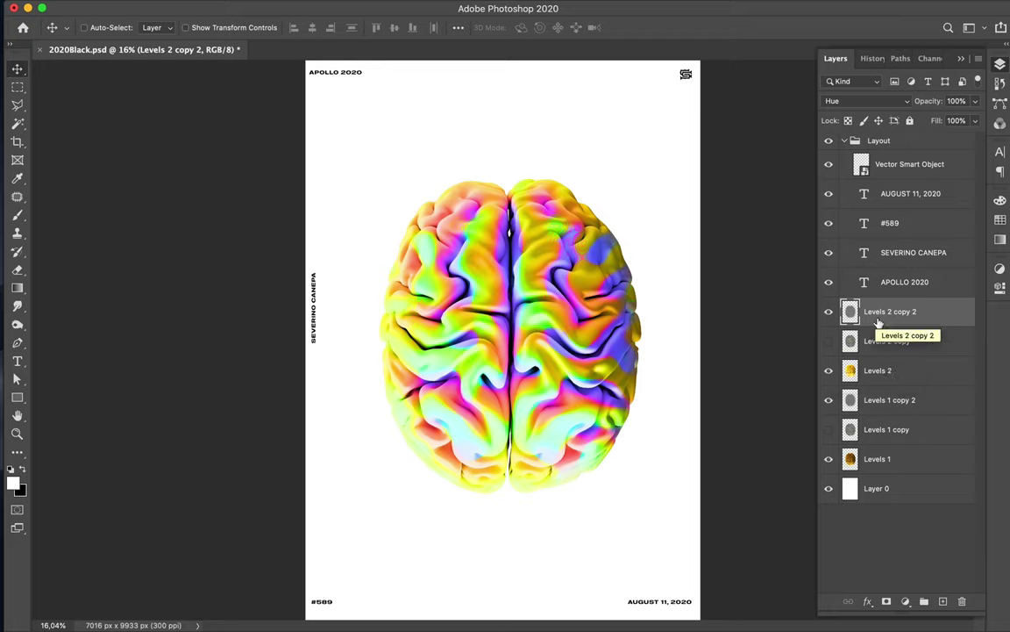
pyautogui.moveTo(886, 402); pyautogui.dragTo(877, 307)
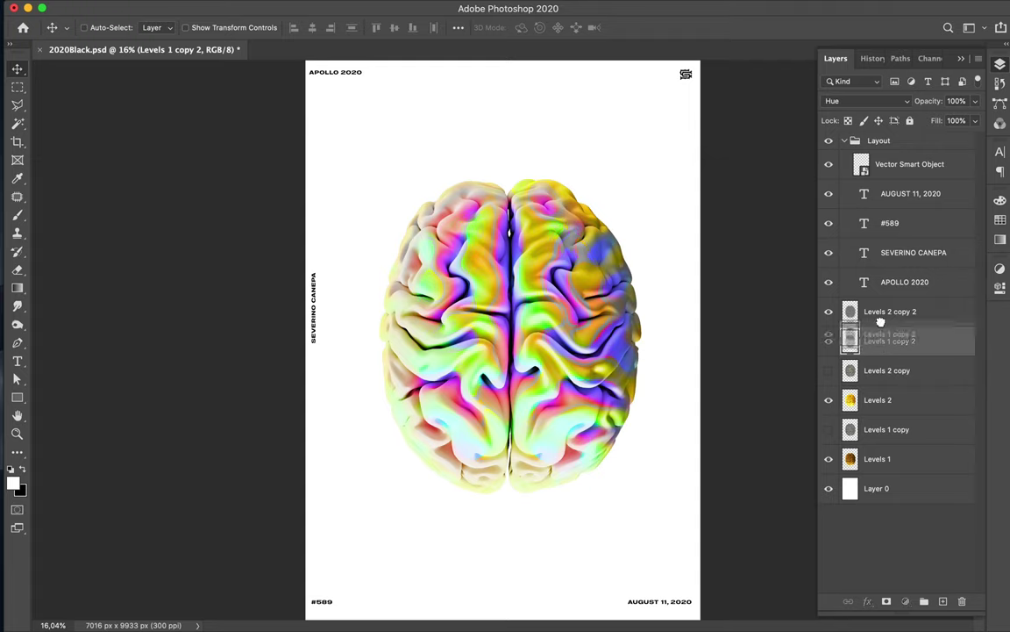
pyautogui.moveTo(878, 307); pyautogui.dragTo(877, 441)
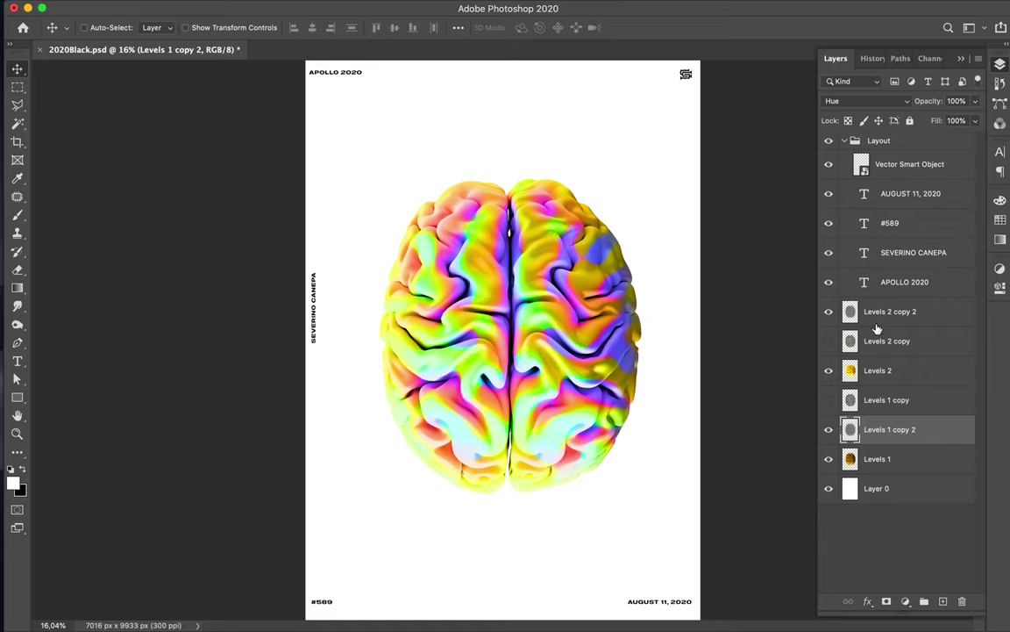
pyautogui.moveTo(877, 328); pyautogui.dragTo(877, 321)
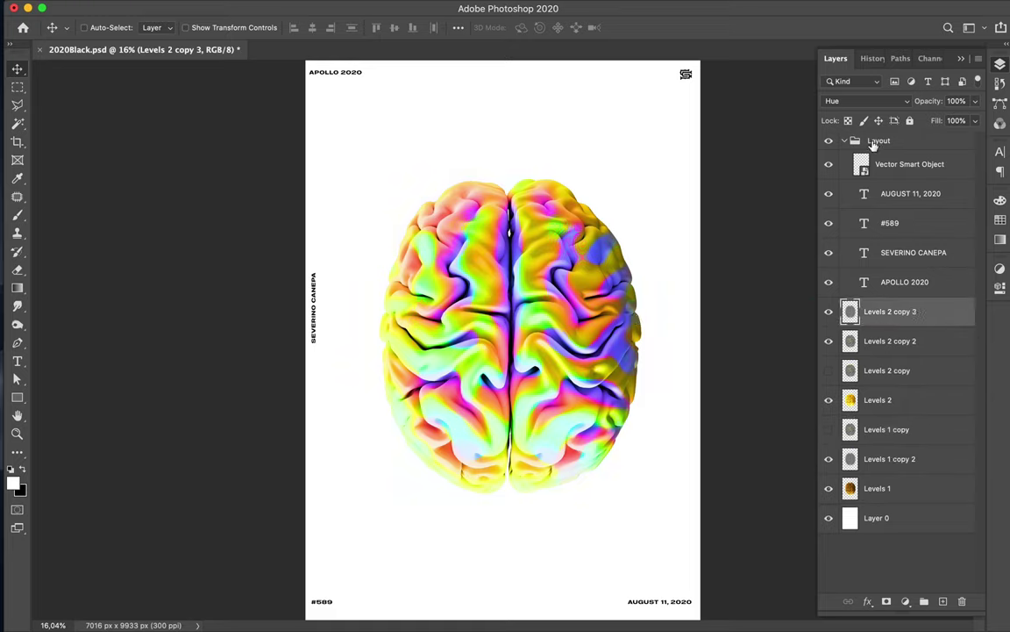
pyautogui.click(875, 103)
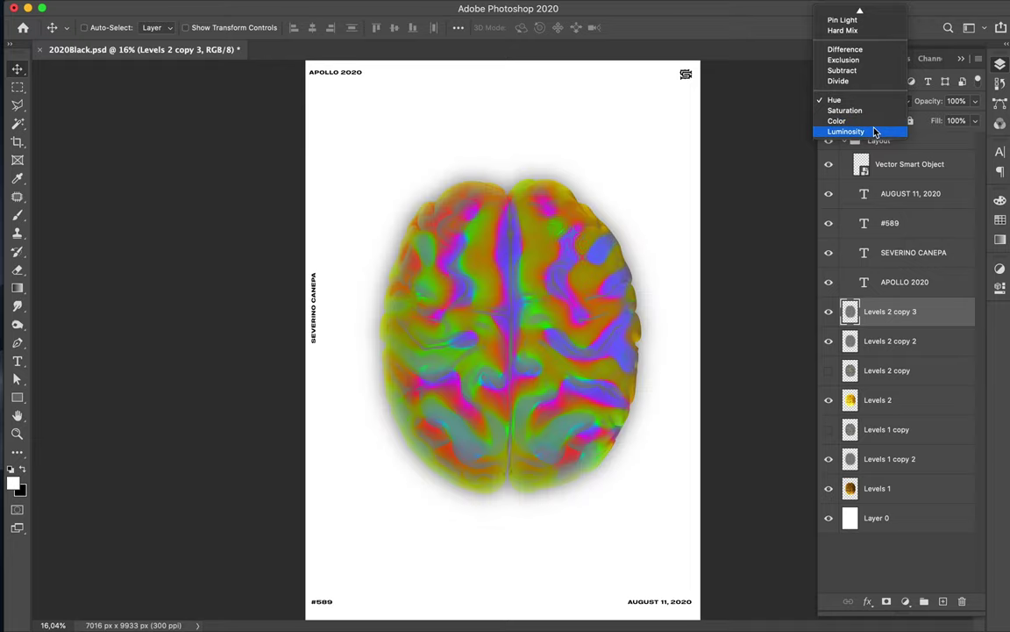
# - Move Levels 2 copy 3 below Levels 2 copy 2 and blend it in Linear Light
pyautogui.click(923, 302)
pyautogui.moveTo(914, 342); pyautogui.dragTo(916, 349)
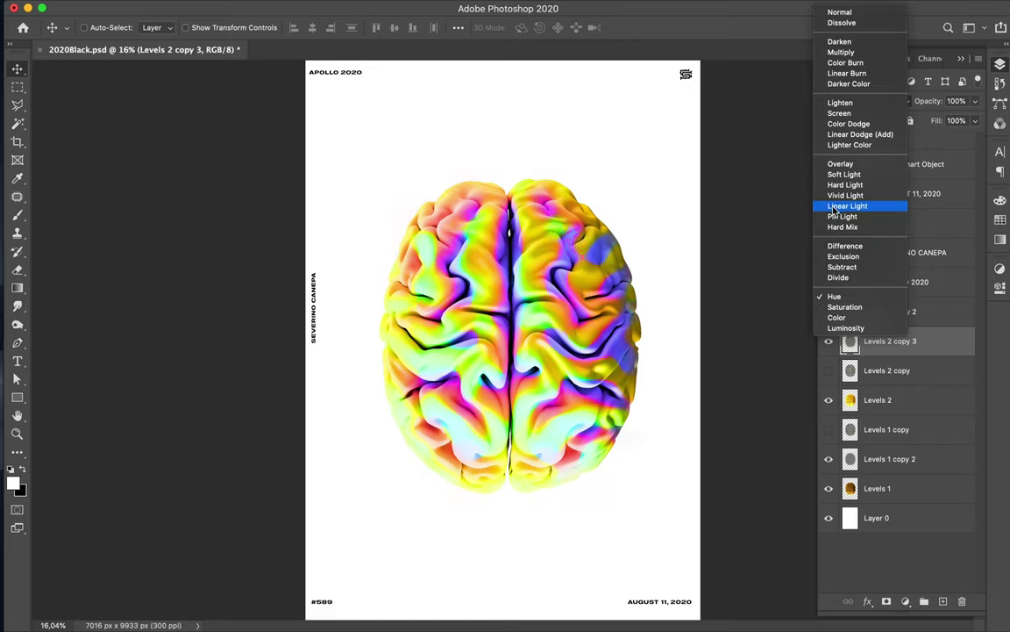
pyautogui.press('Escape')
pyautogui.hotkey('alt', 'shift', 'j')
# - Lower Levels 2 copy 3's fill to 55% and select the Levels 1 layers
pyautogui.click(977, 121)
pyautogui.moveTo(975, 139)
pyautogui.mouseDown()
pyautogui.moveTo(964, 141)
pyautogui.moveTo(975, 139)
pyautogui.mouseUp()
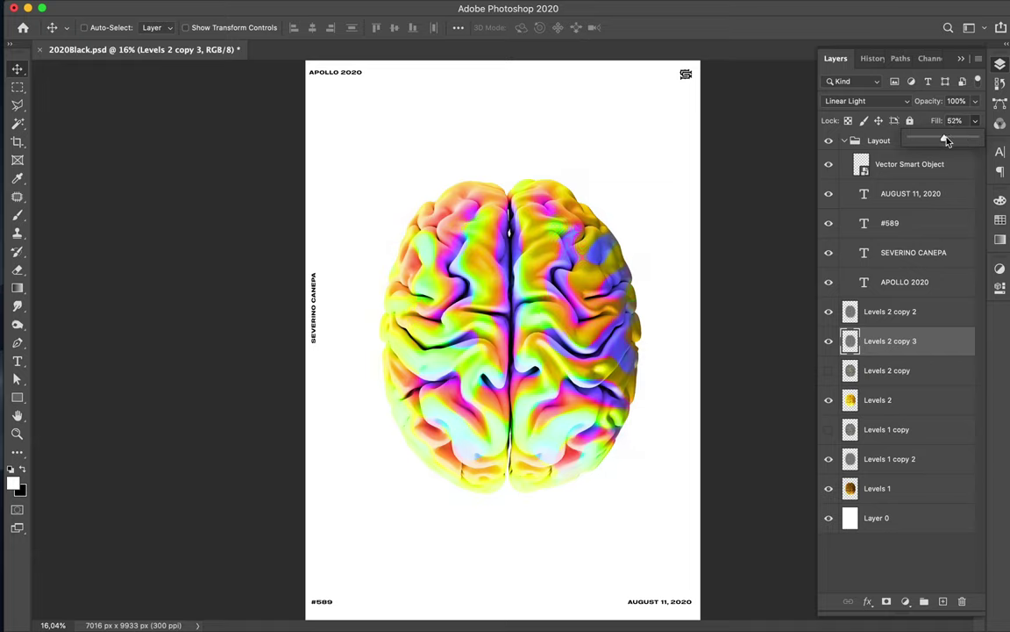
pyautogui.click(728, 252)
pyautogui.click(884, 429)
pyautogui.keyDown('shift'); pyautogui.click(886, 485); pyautogui.keyUp('shift')
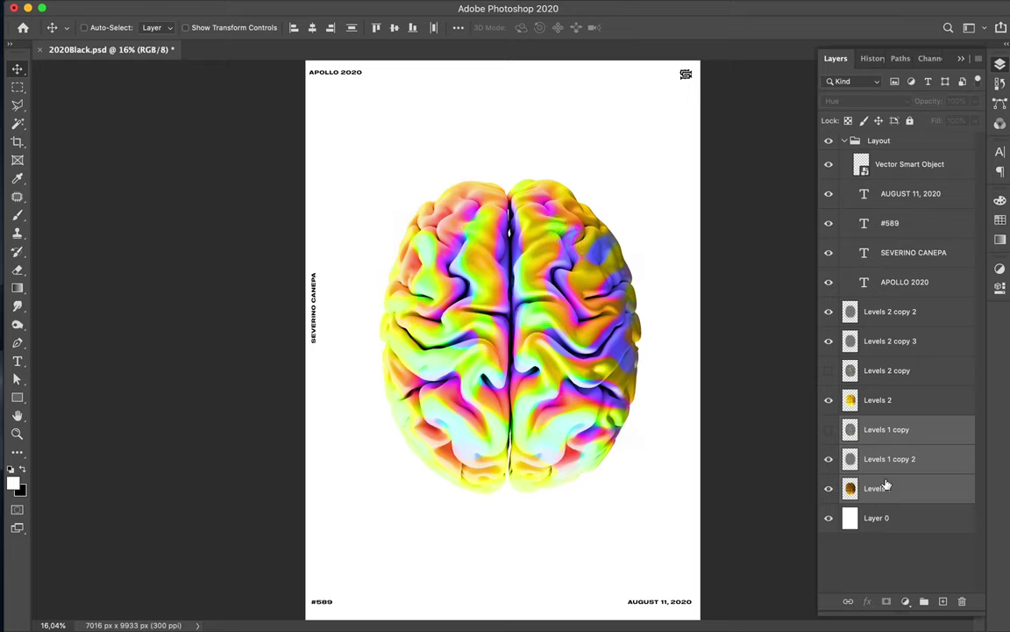
# - Delete the Levels 1 layers and Levels 2 copy, and duplicate the three Levels 2 layers
pyautogui.press('Delete')
pyautogui.click(877, 373)
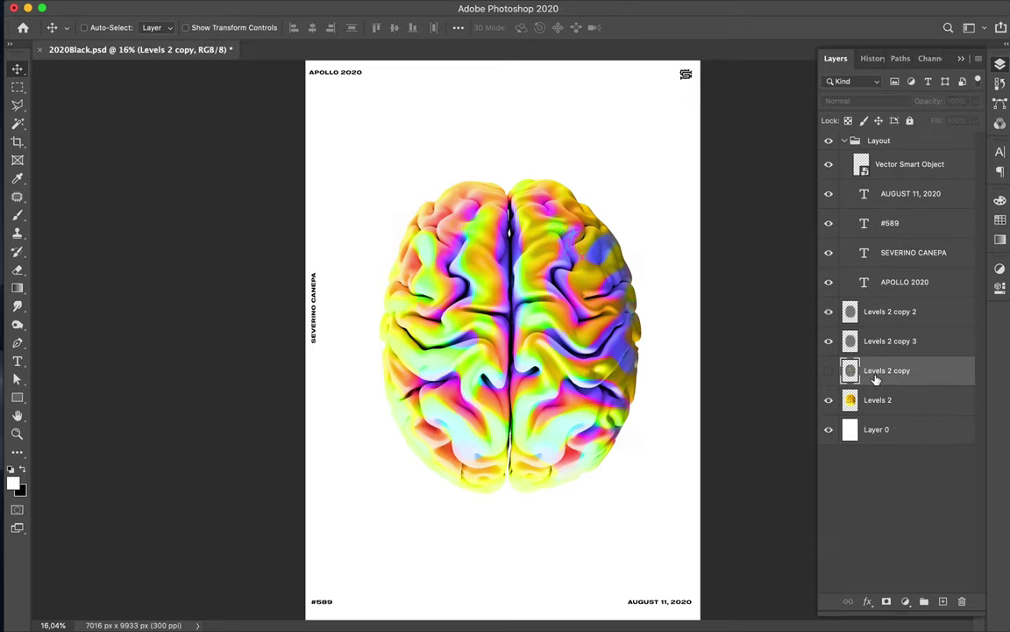
pyautogui.press('Delete')
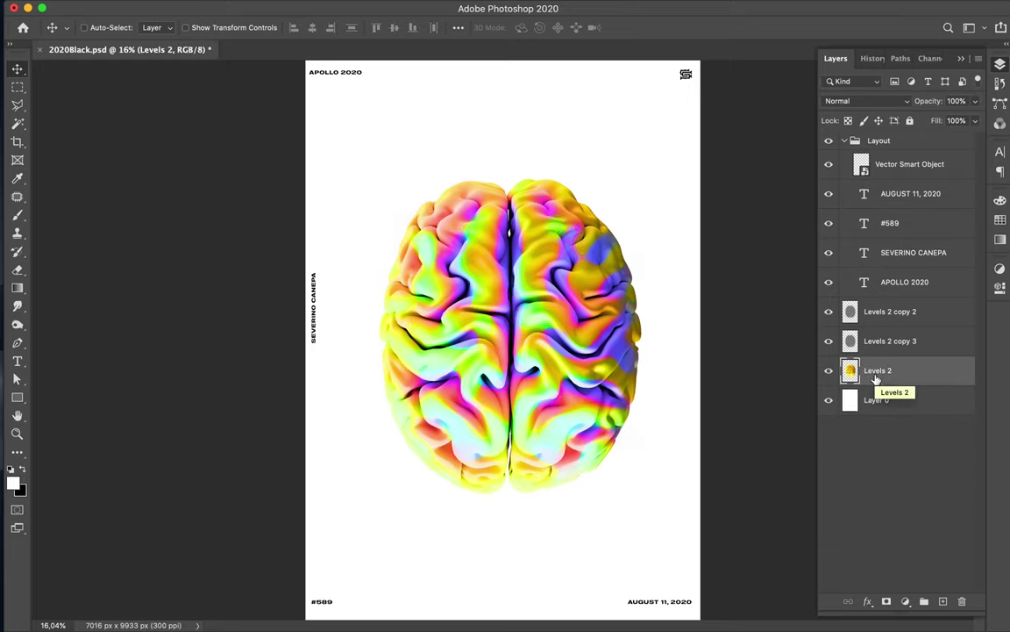
pyautogui.keyDown('shift'); pyautogui.click(876, 319); pyautogui.keyUp('shift')
pyautogui.moveTo(889, 323); pyautogui.dragTo(887, 296)
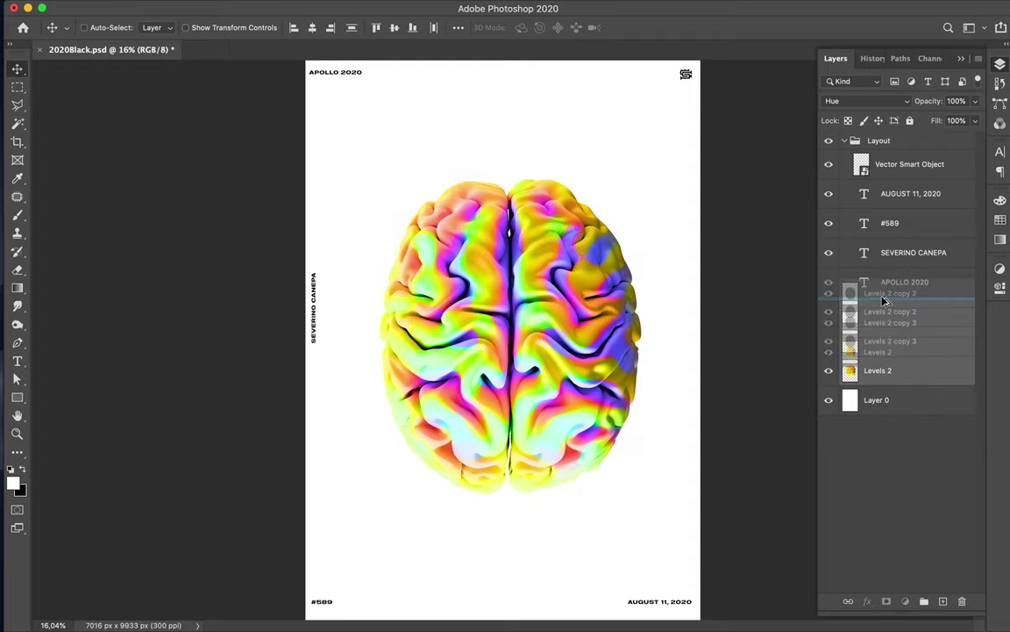
# - Group the three original brain layers into Group 1 and hide it
pyautogui.click(885, 401)
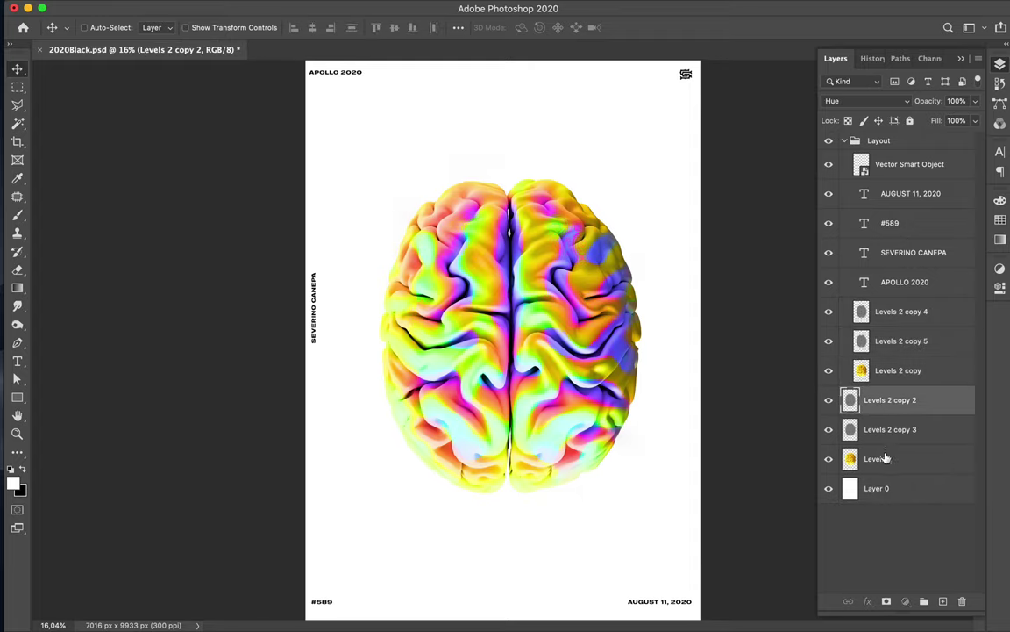
pyautogui.keyDown('shift'); pyautogui.click(868, 460); pyautogui.keyUp('shift')
pyautogui.hotkey('ctrl', 'g')
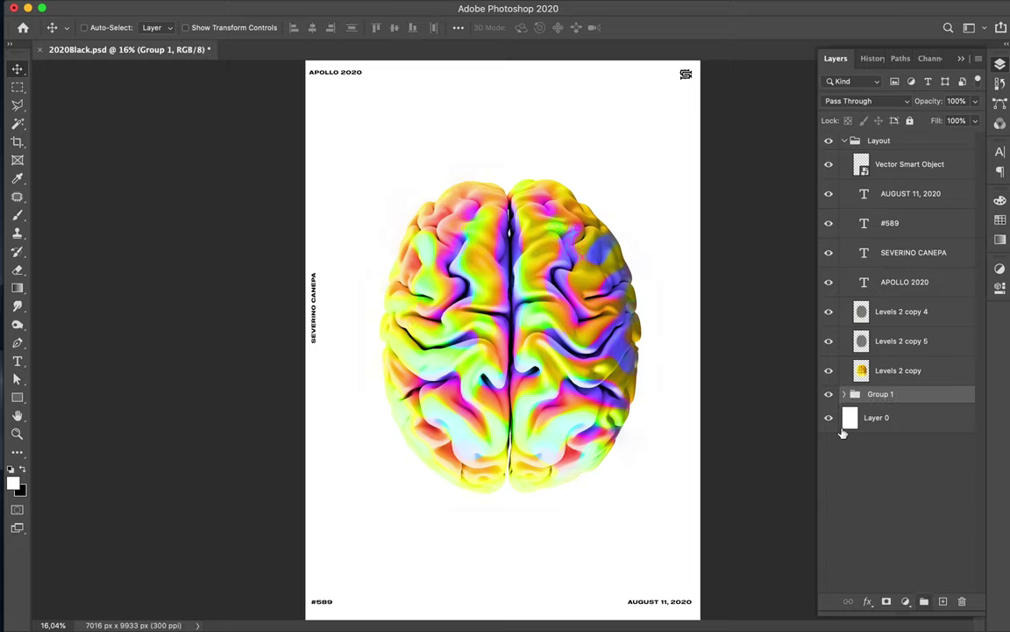
pyautogui.click(886, 311)
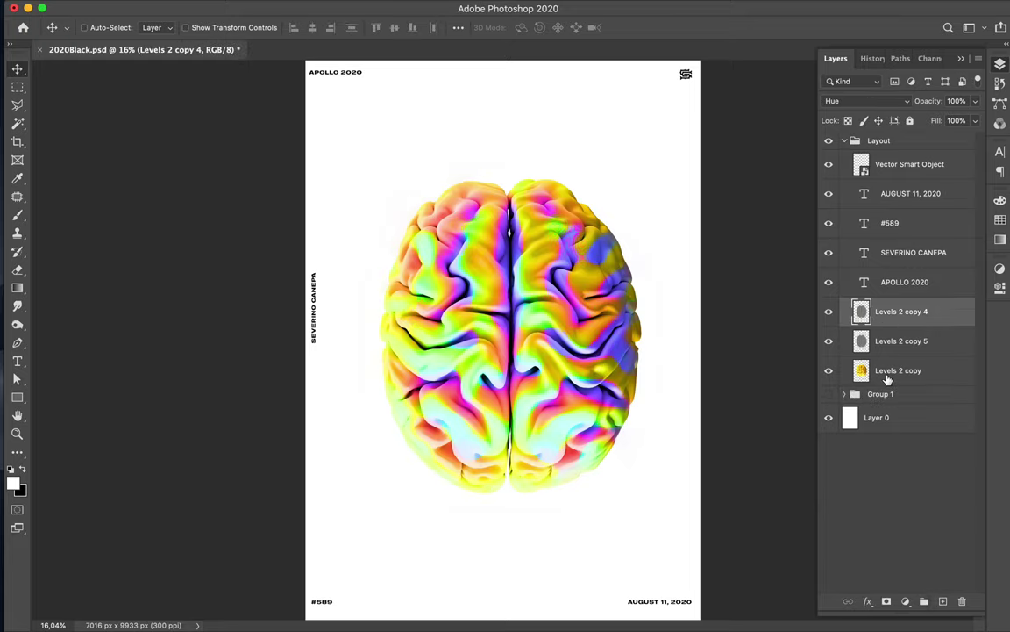
# - Merge the three duplicated brain layers into one layer, Levels 2 copy 4
pyautogui.keyDown('shift'); pyautogui.click(885, 370); pyautogui.keyUp('shift')
pyautogui.moveTo(886, 370); pyautogui.dragTo(866, 388)
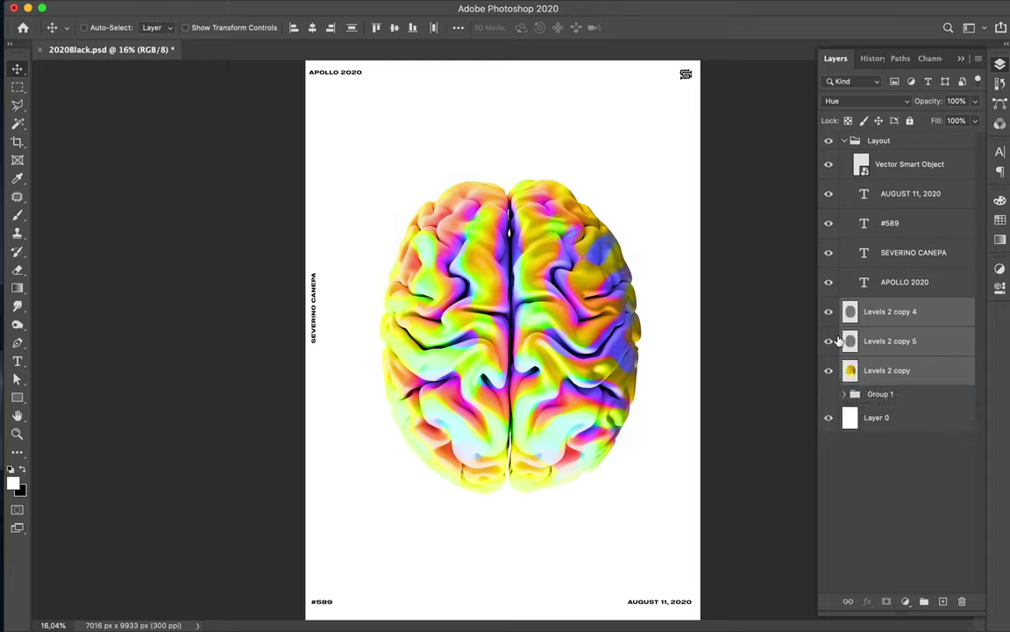
pyautogui.moveTo(899, 327); pyautogui.dragTo(896, 325)
pyautogui.hotkey('ctrl', 'e')
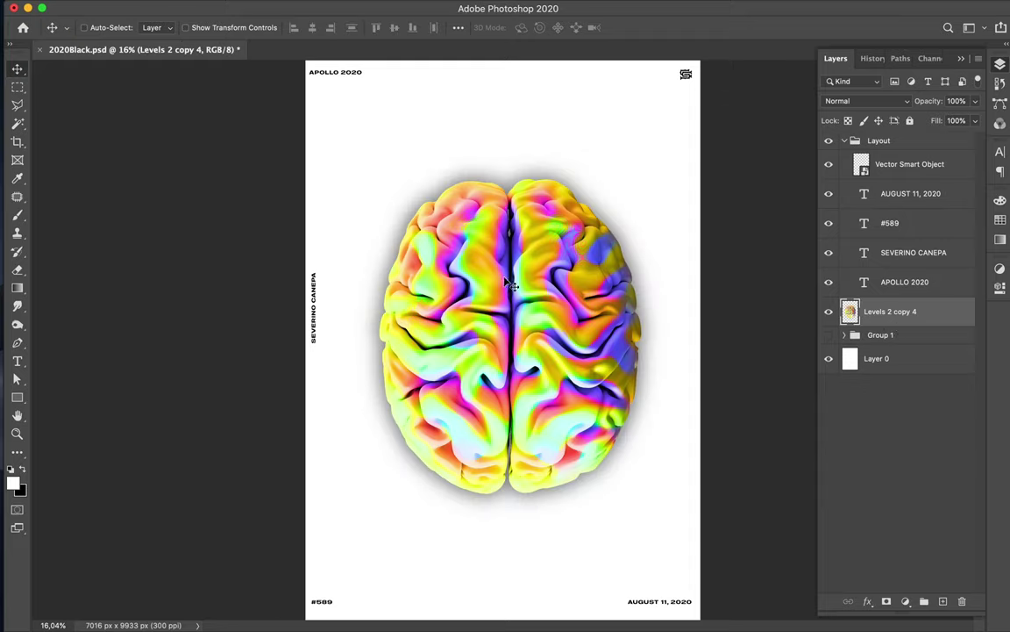
# - Nudge the merged brain into position and collapse the Layout group
pyautogui.moveTo(496, 369)
pyautogui.mouseDown()
pyautogui.moveTo(497, 356)
pyautogui.moveTo(498, 375)
pyautogui.moveTo(486, 356)
pyautogui.moveTo(493, 368)
pyautogui.mouseUp()
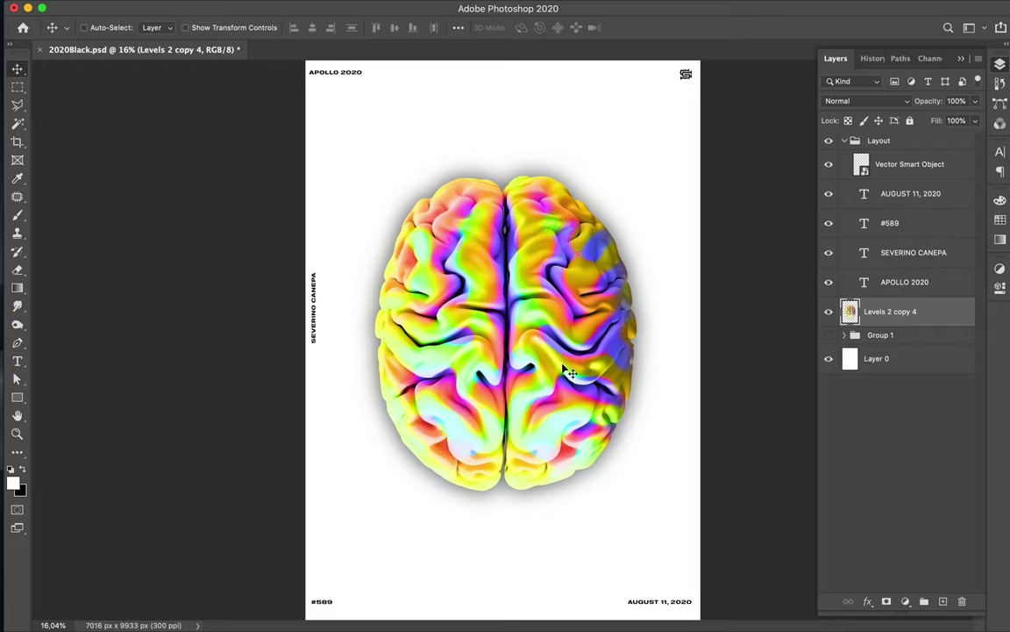
pyautogui.moveTo(560, 361); pyautogui.dragTo(561, 367)
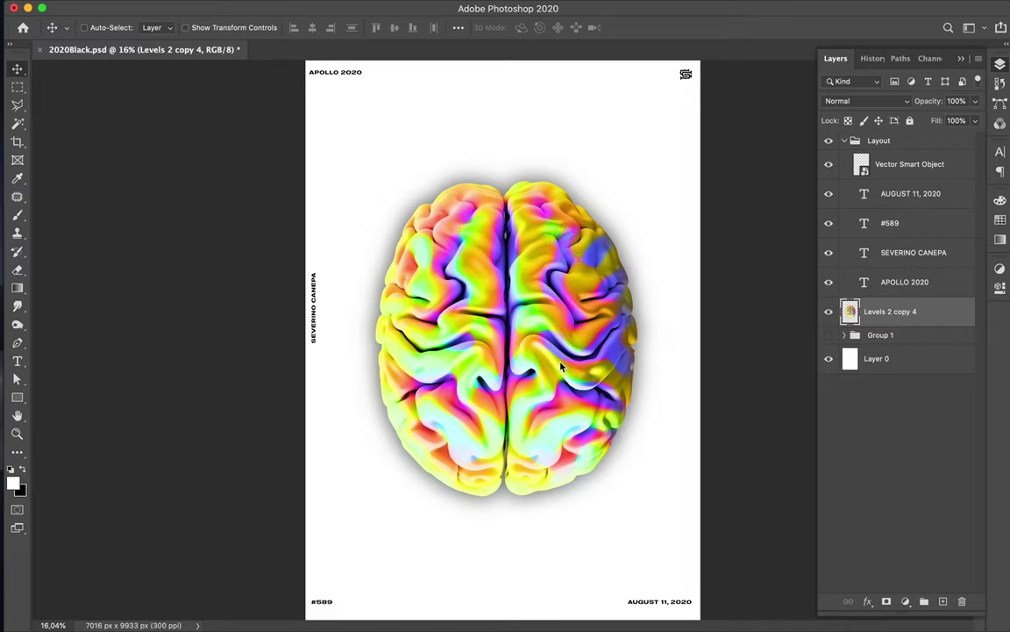
pyautogui.click(844, 143)
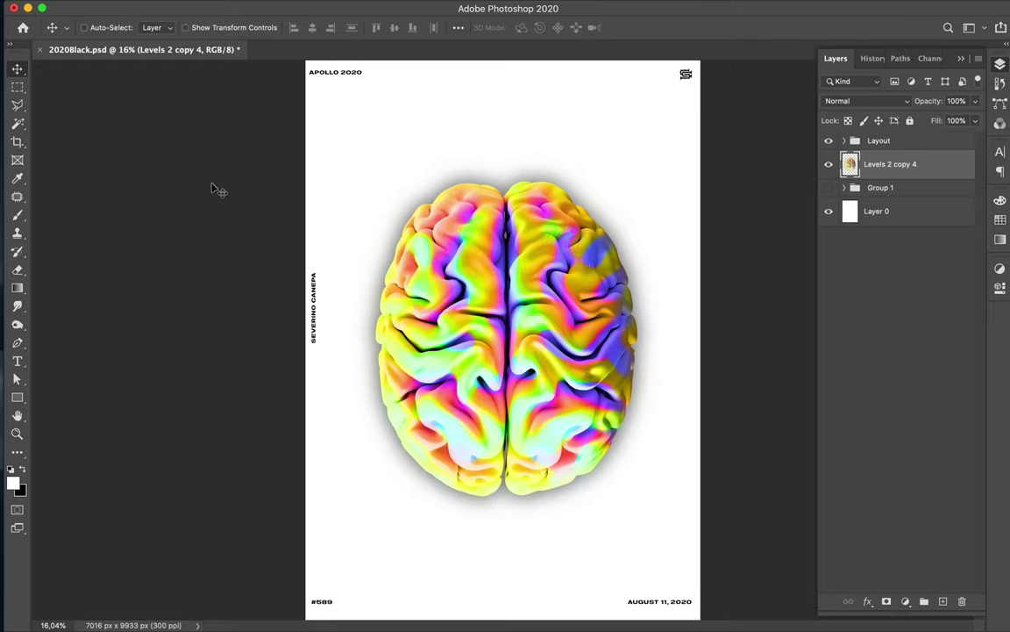
# - Switch to the Elliptical Marquee tool from the marquee flyout
pyautogui.click(17, 87)
pyautogui.rightClick(19, 87)
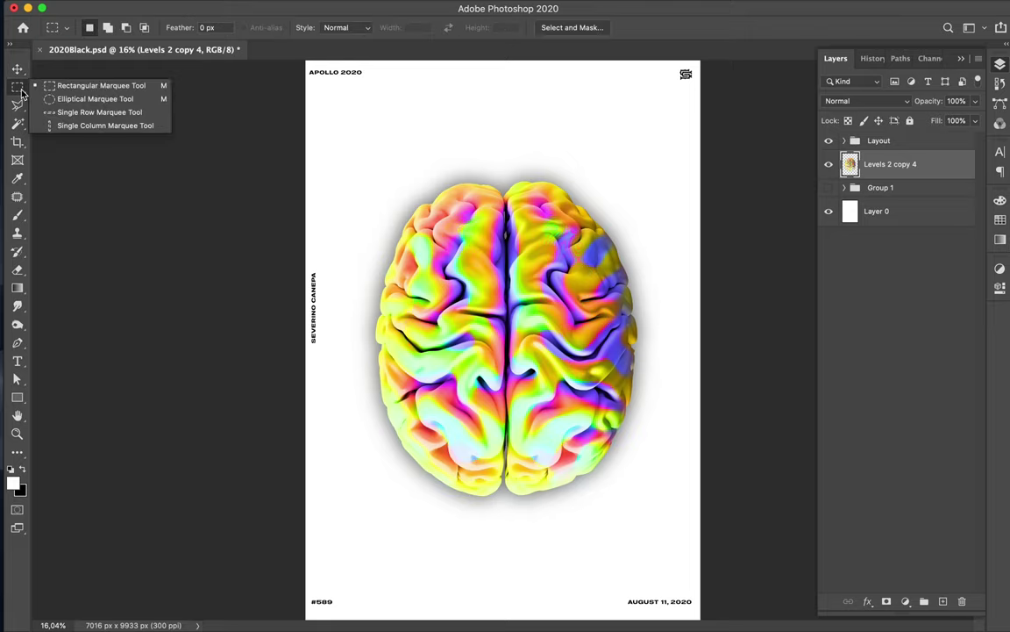
pyautogui.click(53, 90)
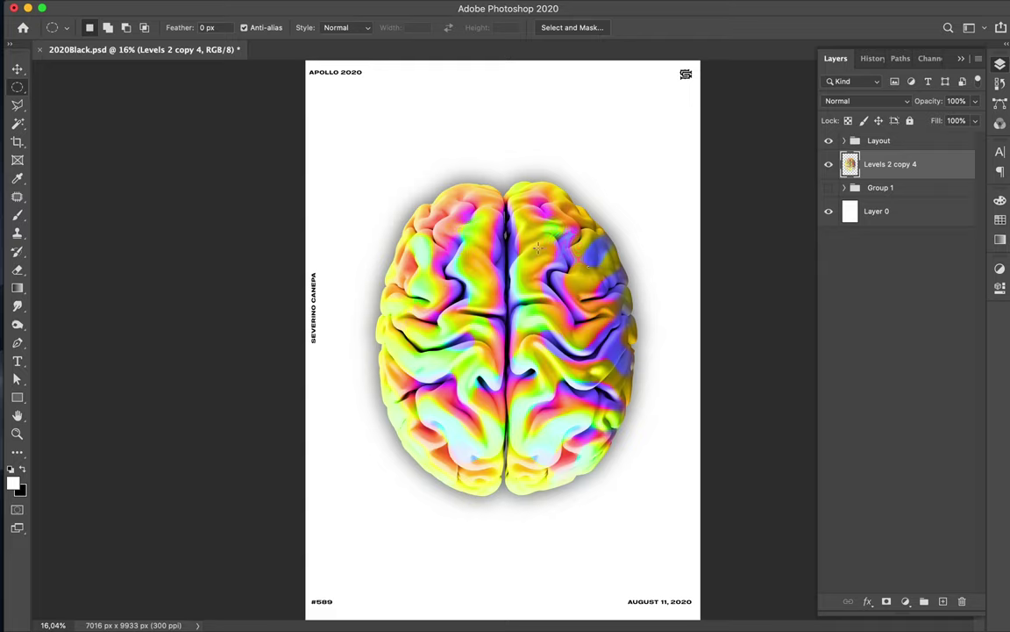
# - Copy a circular patch from the brain's upper right onto Layer 1 and shift it slightly
pyautogui.moveTo(538, 226); pyautogui.dragTo(584, 272)
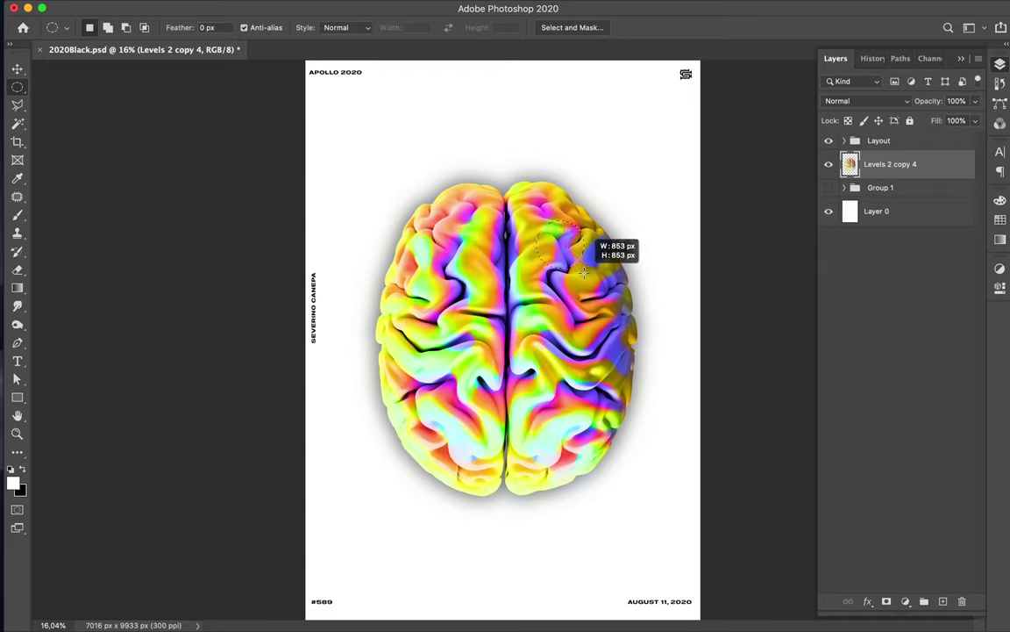
pyautogui.moveTo(584, 273); pyautogui.dragTo(585, 274)
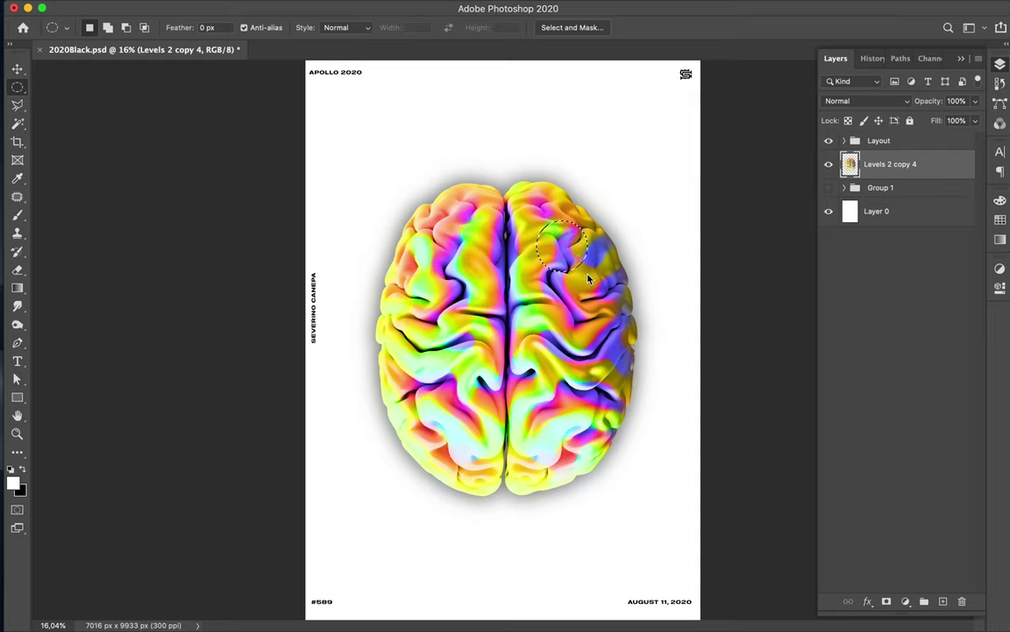
pyautogui.hotkey('ctrl', 'j')
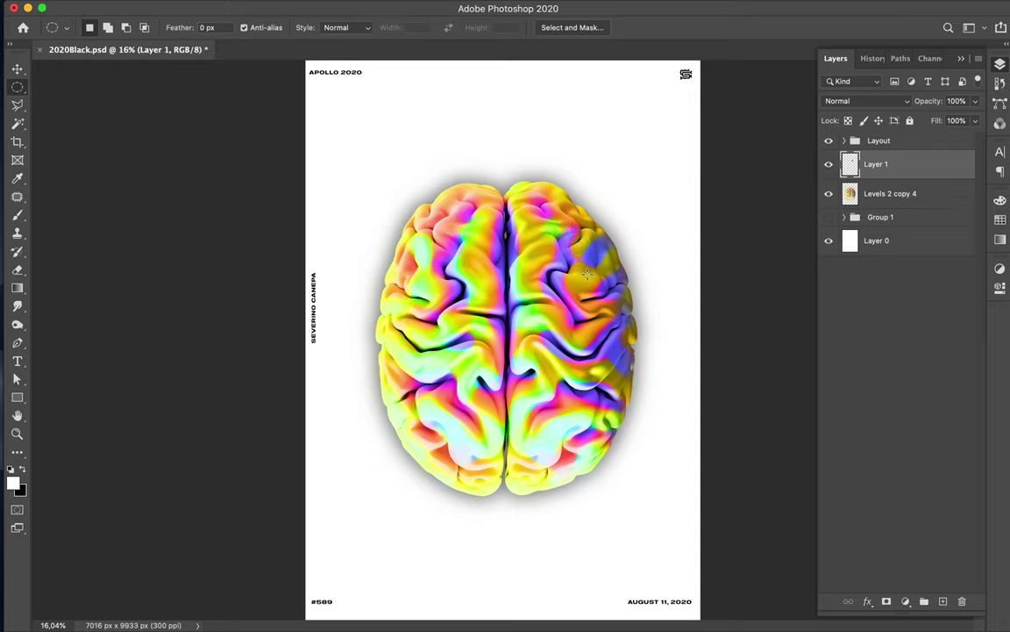
pyautogui.press('v')
pyautogui.moveTo(577, 254); pyautogui.dragTo(576, 249)
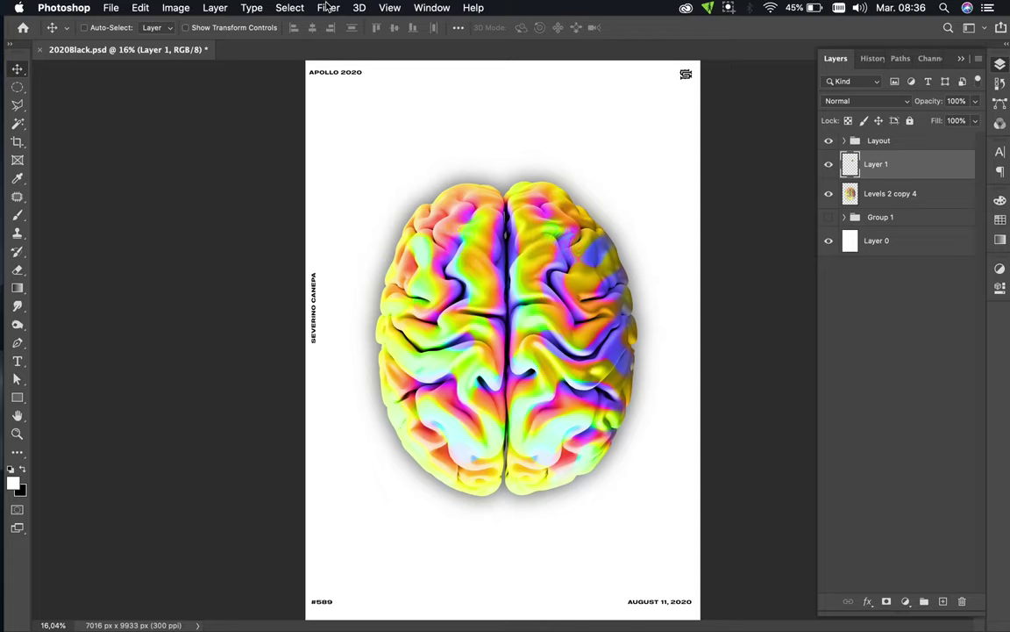
# - Liquify Layer 1's blob with a size-918 Forward Warp brush into a long curling tendril
pyautogui.click(326, 7)
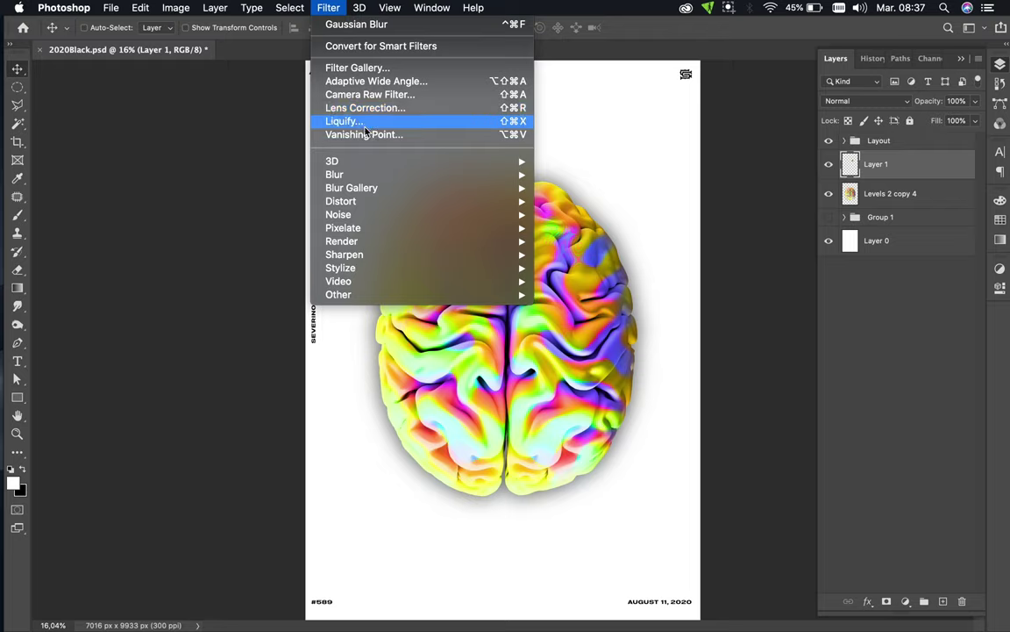
pyautogui.click(365, 129)
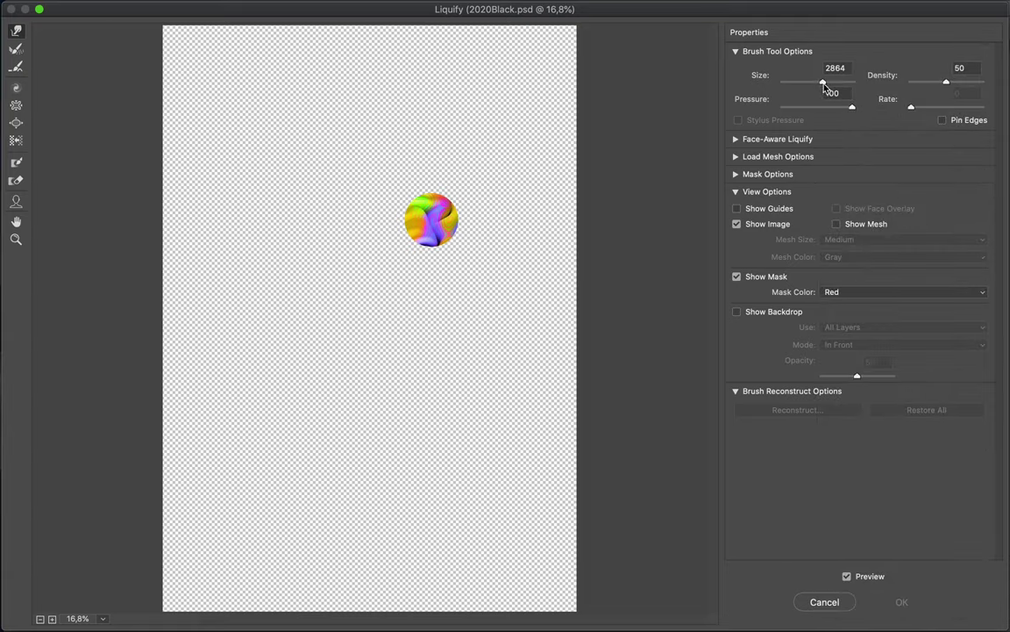
pyautogui.moveTo(814, 84); pyautogui.dragTo(809, 84)
pyautogui.moveTo(432, 219)
pyautogui.mouseDown()
pyautogui.moveTo(453, 165)
pyautogui.moveTo(492, 138)
pyautogui.moveTo(513, 146)
pyautogui.mouseUp()
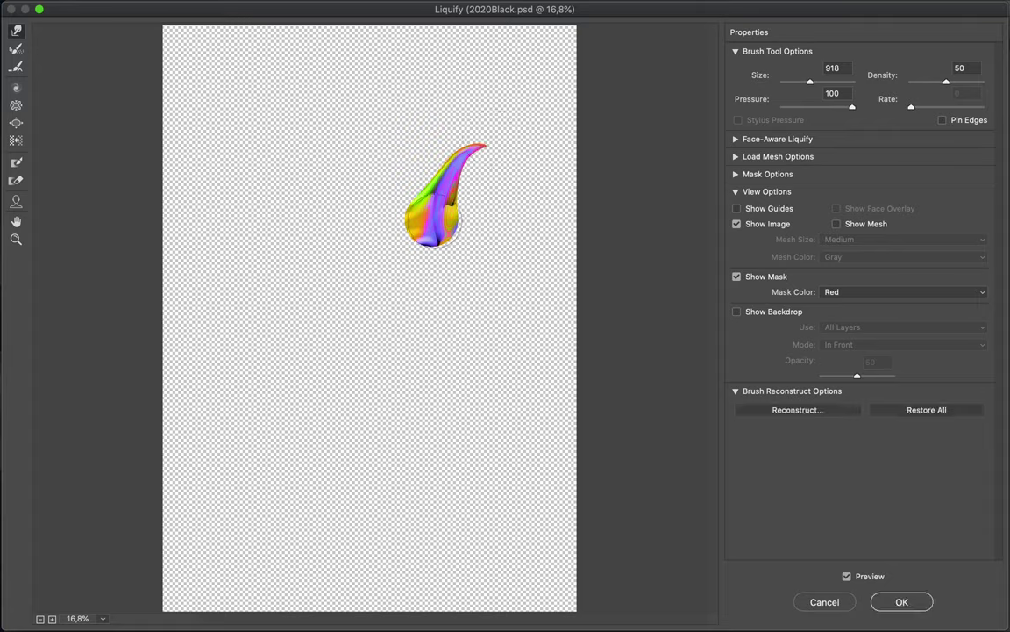
pyautogui.moveTo(434, 223)
pyautogui.mouseDown()
pyautogui.moveTo(452, 171)
pyautogui.moveTo(481, 148)
pyautogui.moveTo(524, 162)
pyautogui.moveTo(514, 199)
pyautogui.mouseUp()
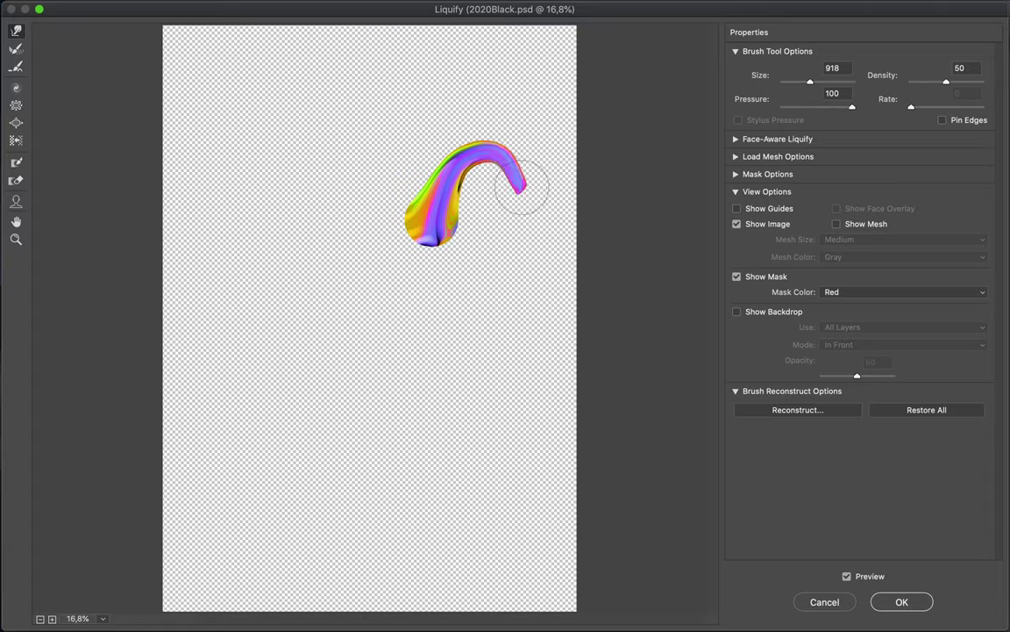
pyautogui.moveTo(517, 184); pyautogui.dragTo(511, 241)
pyautogui.moveTo(514, 193)
pyautogui.mouseDown()
pyautogui.moveTo(488, 267)
pyautogui.moveTo(458, 293)
pyautogui.mouseUp()
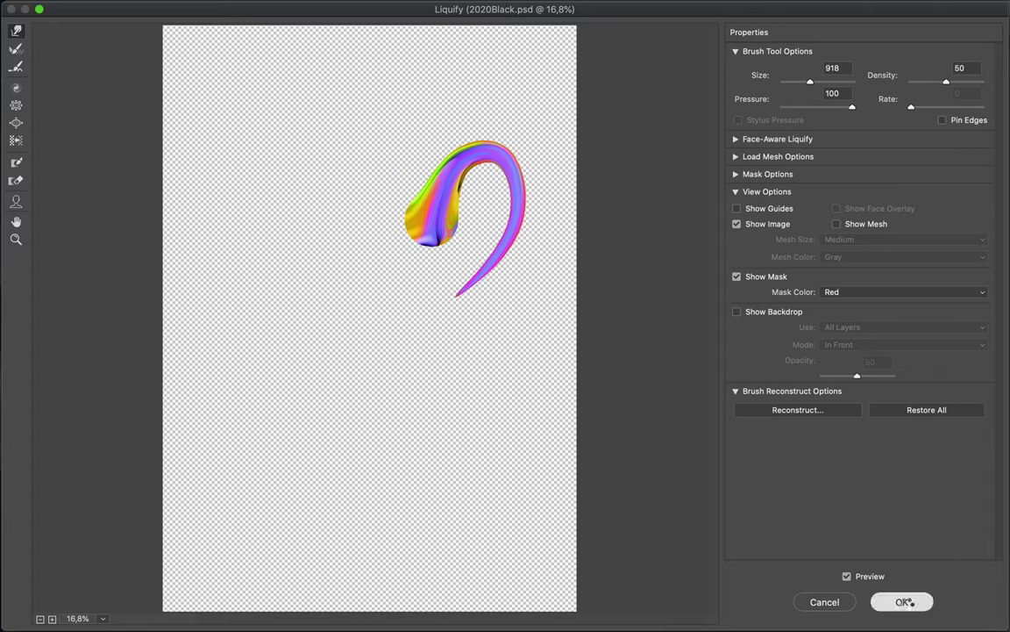
pyautogui.press('Return')
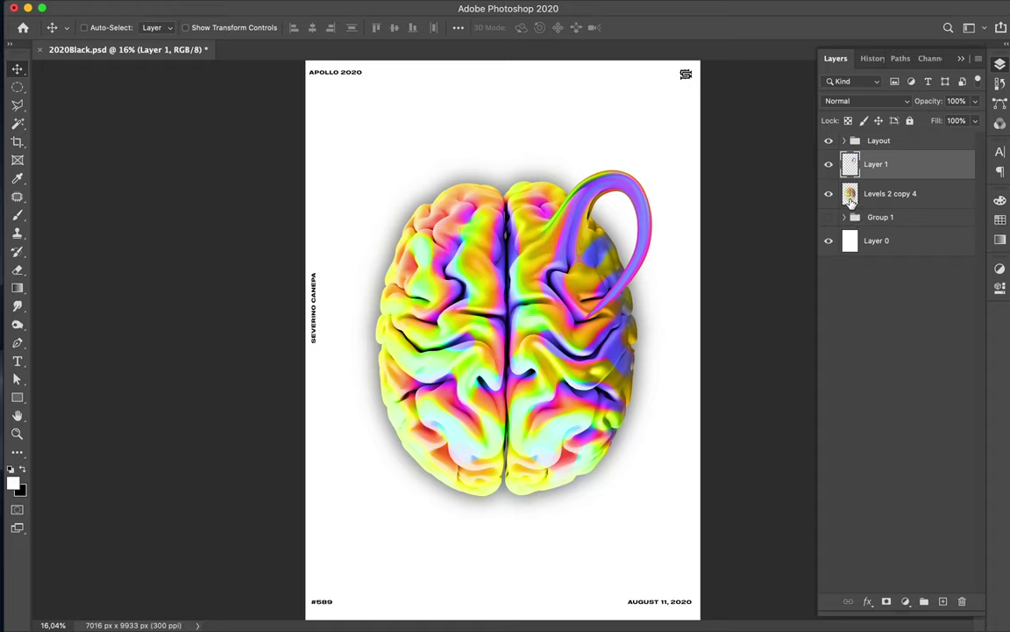
# - Expand Group 1 and load the Levels 2 layer's outline as a brain selection
pyautogui.click(844, 221)
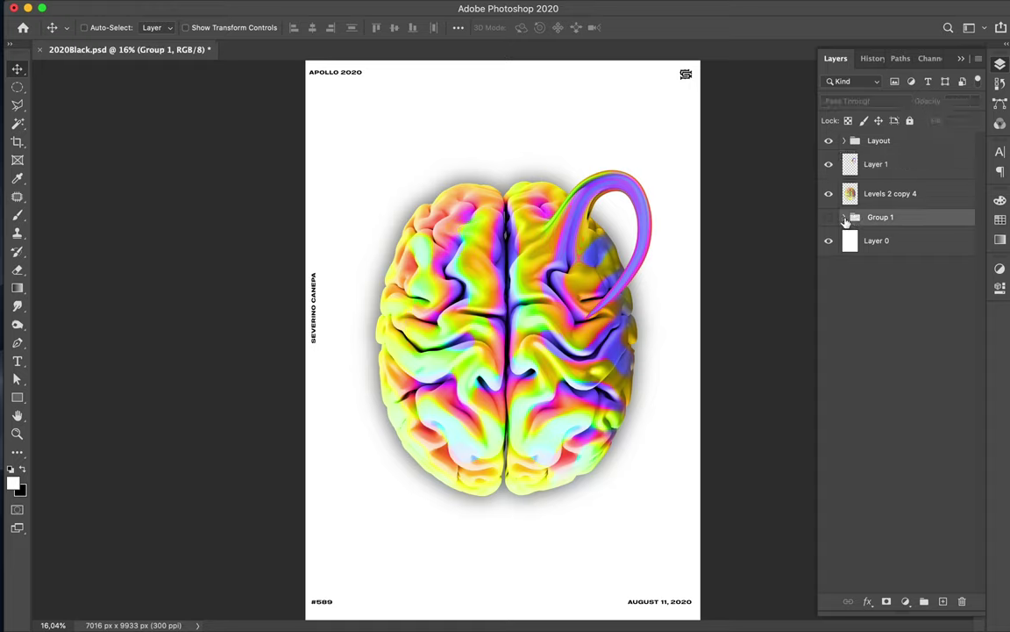
pyautogui.click(844, 217)
pyautogui.click(887, 271)
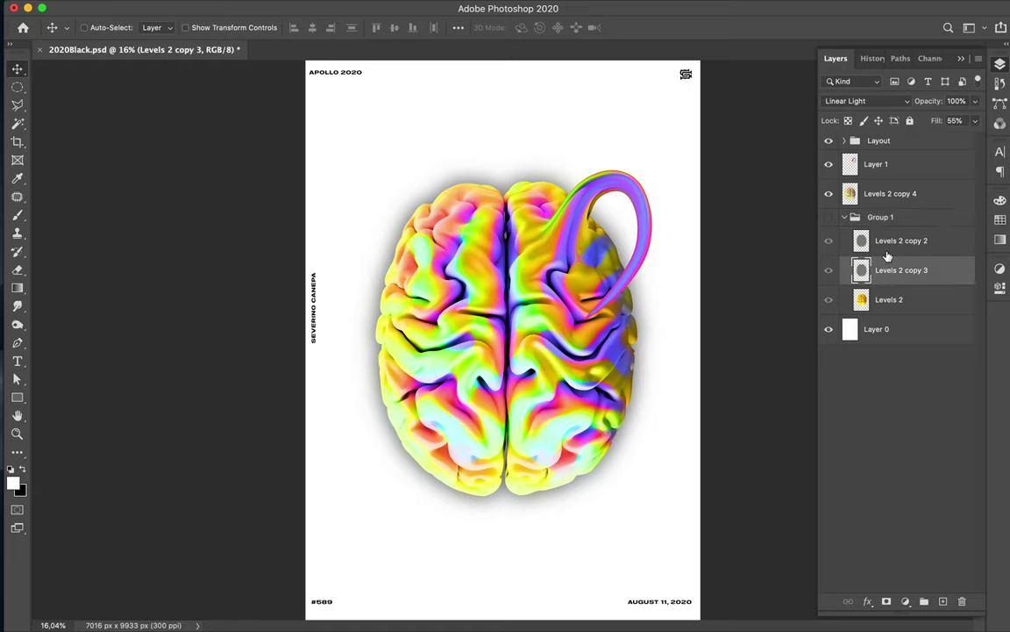
pyautogui.keyDown('shift'); pyautogui.click(888, 253); pyautogui.keyUp('shift')
pyautogui.click(877, 302)
pyautogui.keyDown('ctrl'); pyautogui.click(863, 301); pyautogui.keyUp('ctrl')
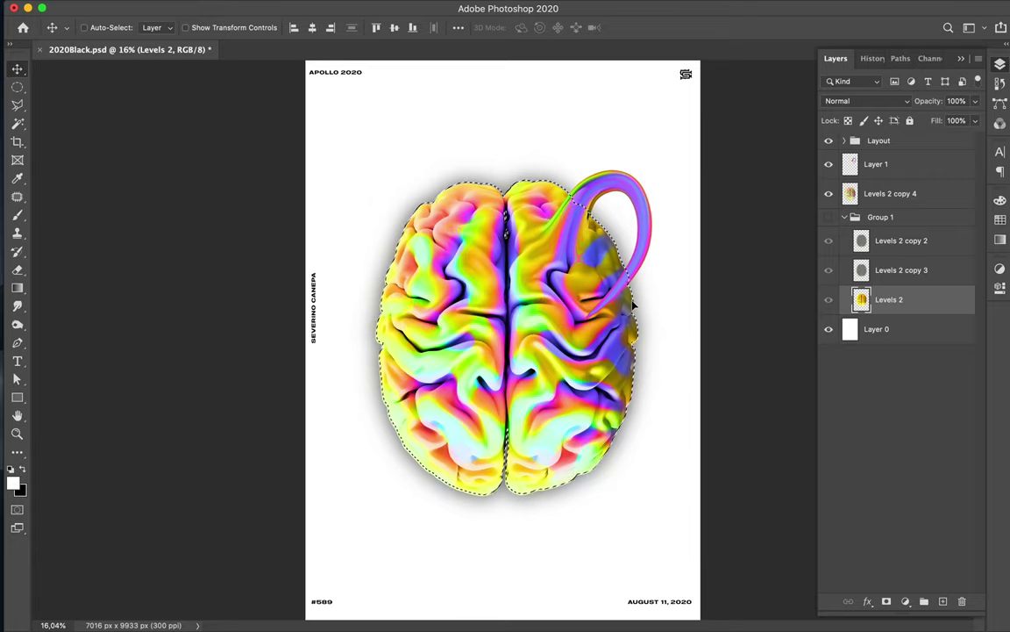
# - Zoom and pan around the brain to inspect the selection's edge
pyautogui.scroll(5, 633, 304)
pyautogui.scroll(2, 633, 305)
pyautogui.scroll(3, 633, 304)
pyautogui.scroll(2, 633, 304)
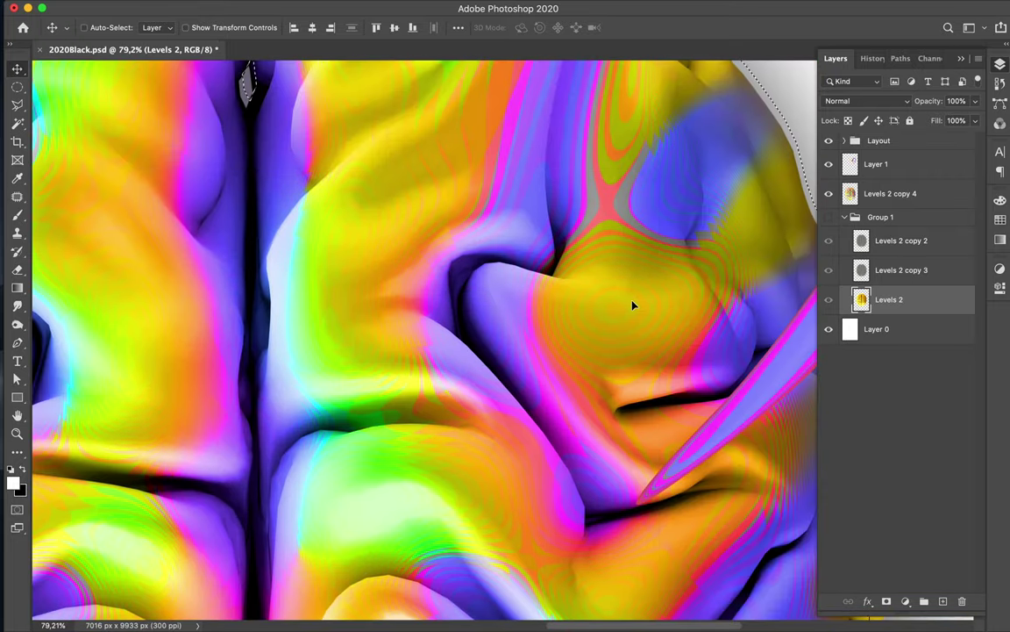
pyautogui.hscroll(5, 633, 304)
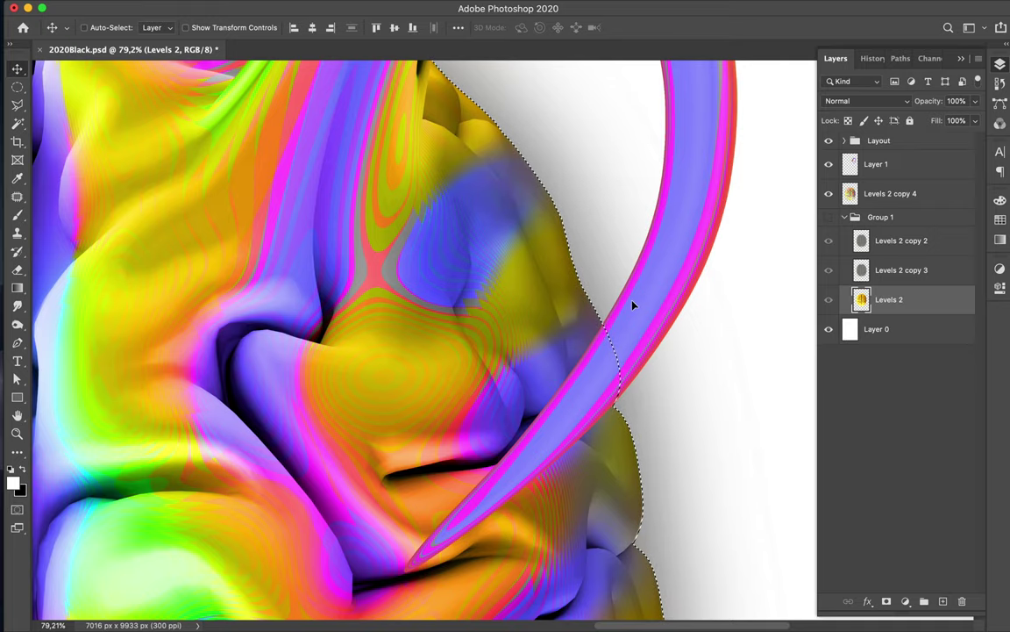
pyautogui.scroll(3, 633, 304)
pyautogui.scroll(4, 633, 305)
pyautogui.hscroll(2, 634, 305)
pyautogui.hscroll(4, 633, 304)
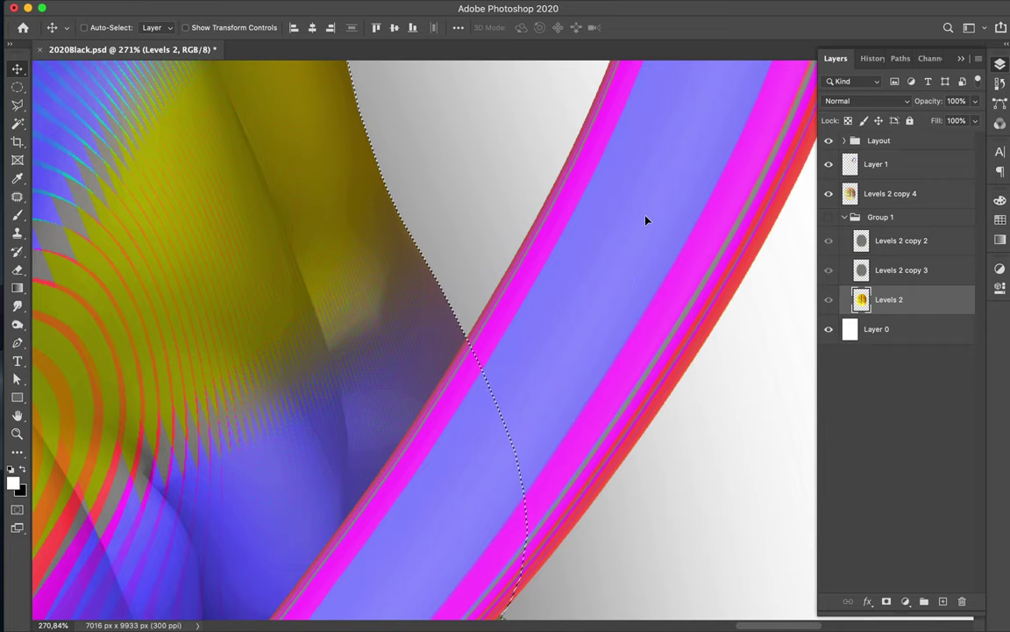
pyautogui.scroll(-2, 645, 220)
pyautogui.scroll(-2, 646, 220)
pyautogui.scroll(-2, 646, 220)
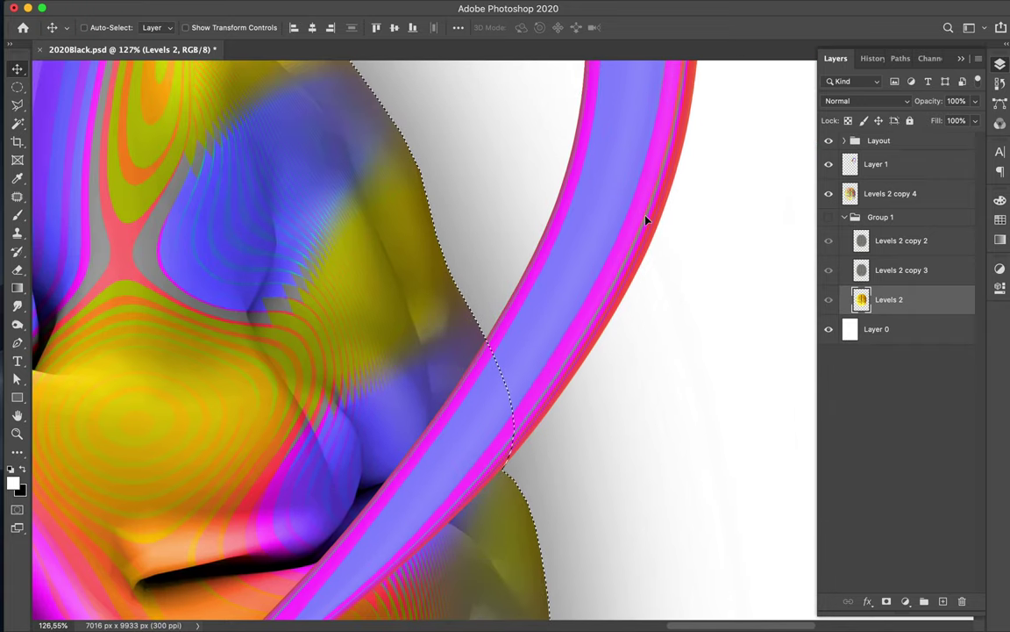
pyautogui.scroll(-2, 645, 220)
pyautogui.scroll(-2, 646, 220)
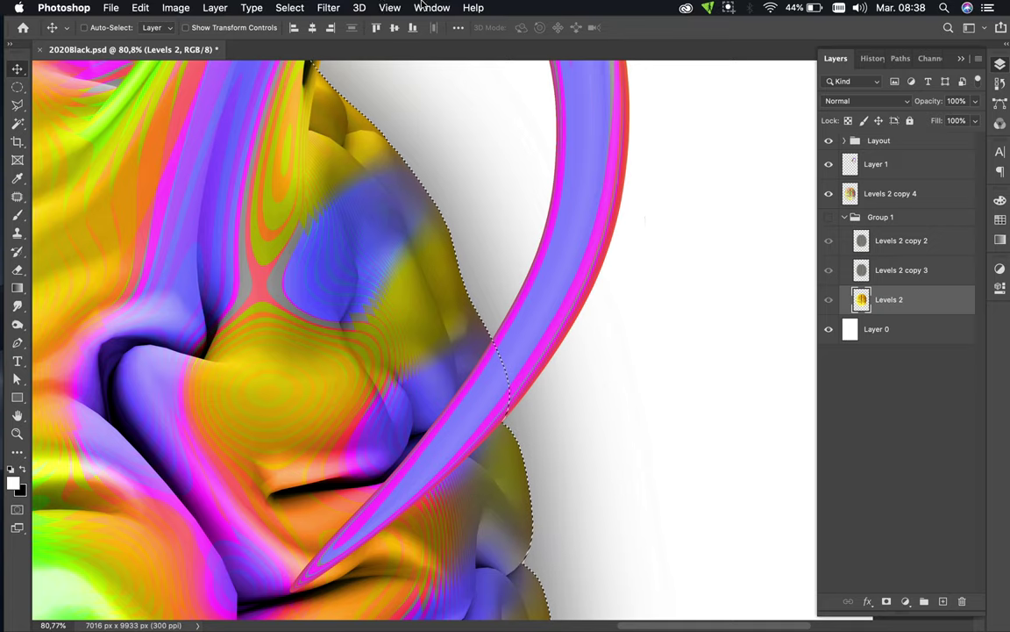
pyautogui.click(331, 7)
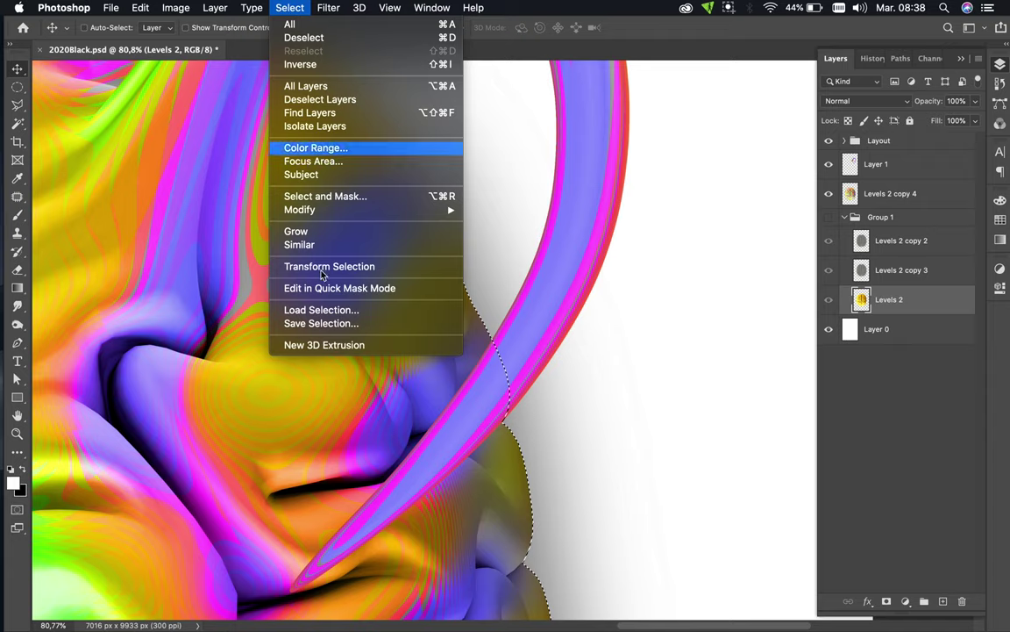
# - Save the brain selection as a channel named 'Brain', then zoom out and select Levels 2 copy 4
pyautogui.click(333, 333)
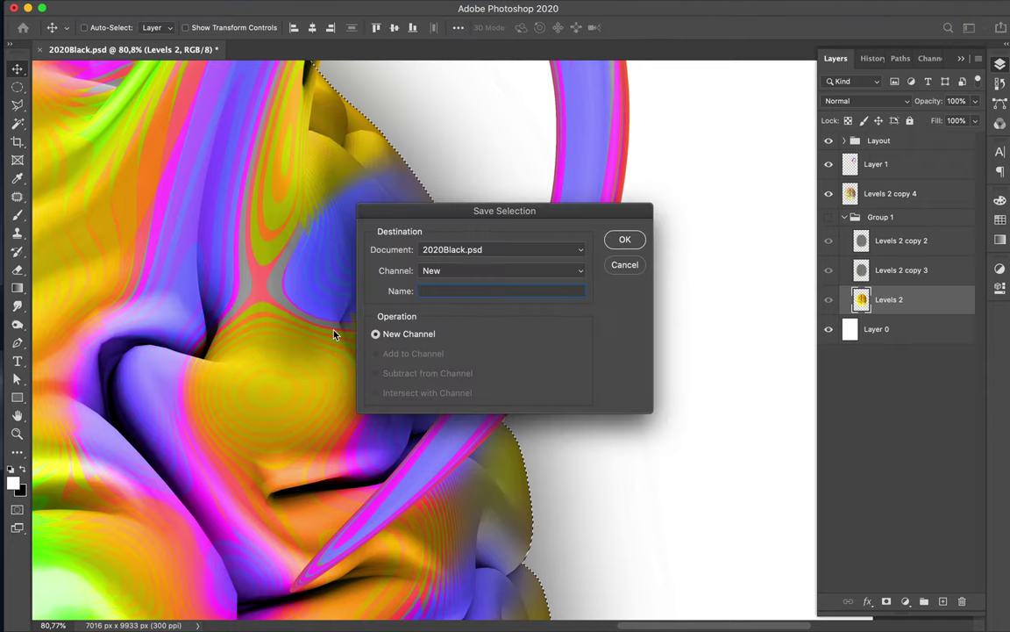
pyautogui.write('Brain')
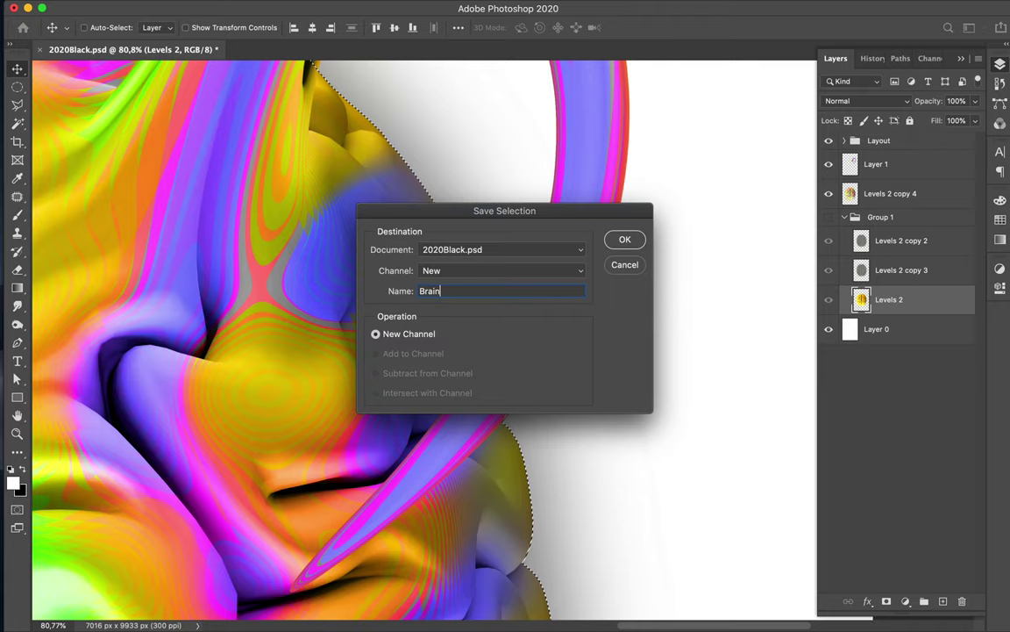
pyautogui.press('Return')
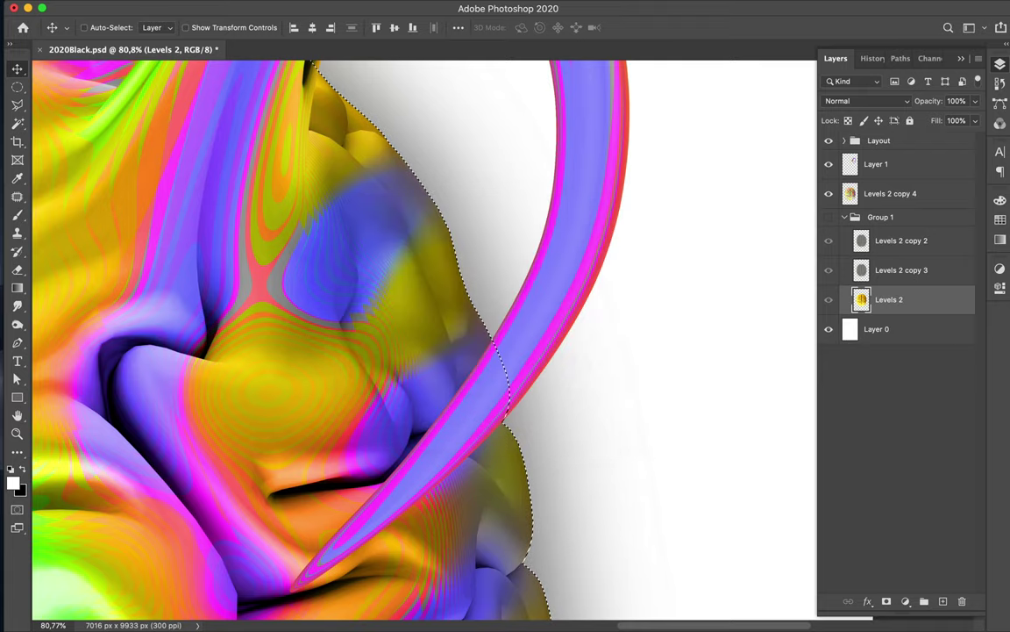
pyautogui.press('super+minus')
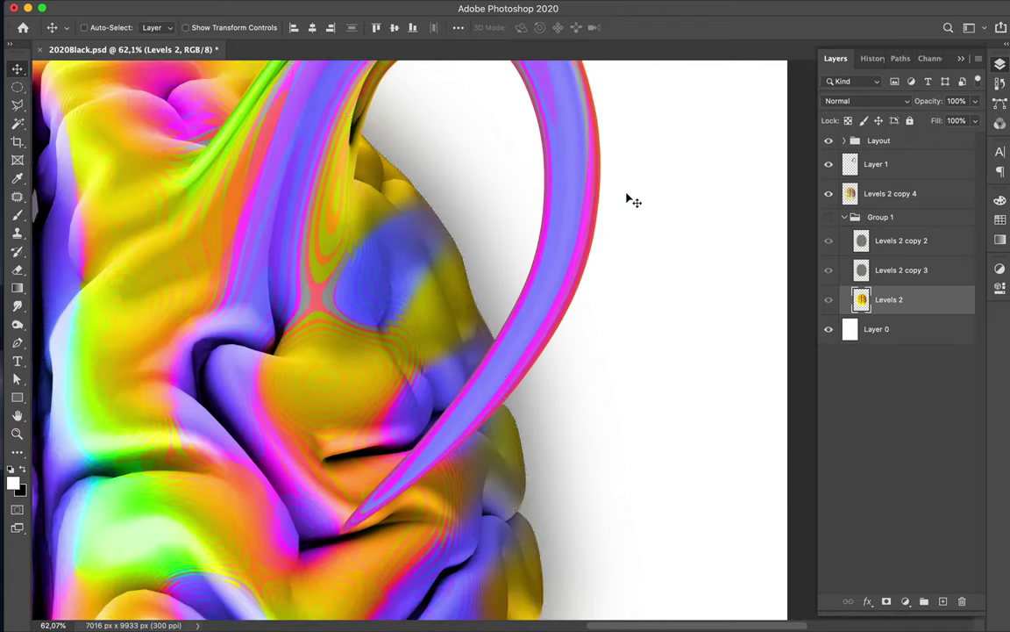
pyautogui.press('super+minus')
pyautogui.press('super+minus')
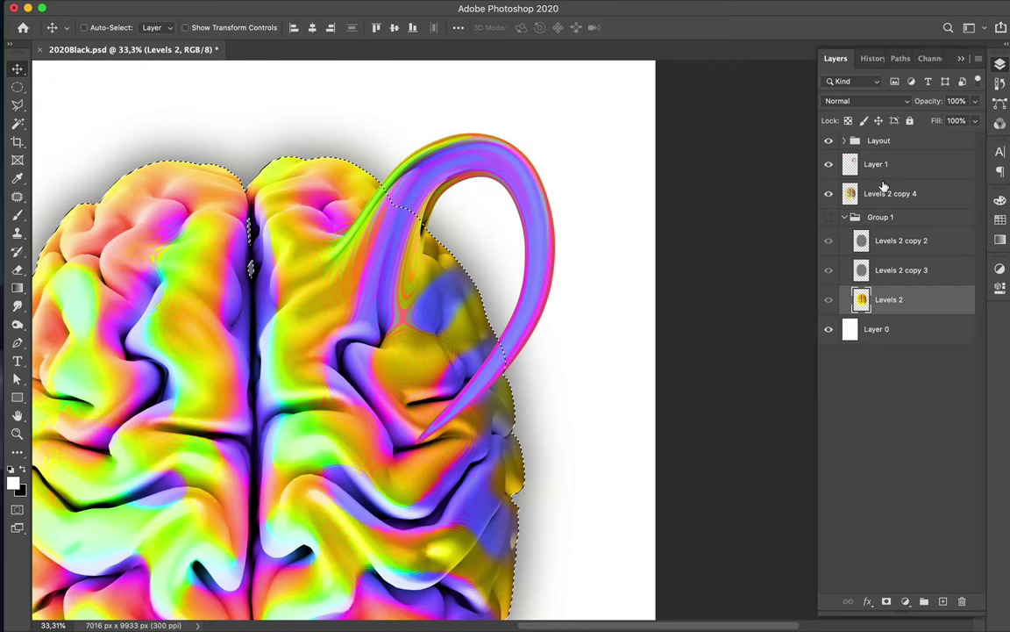
pyautogui.click(856, 194)
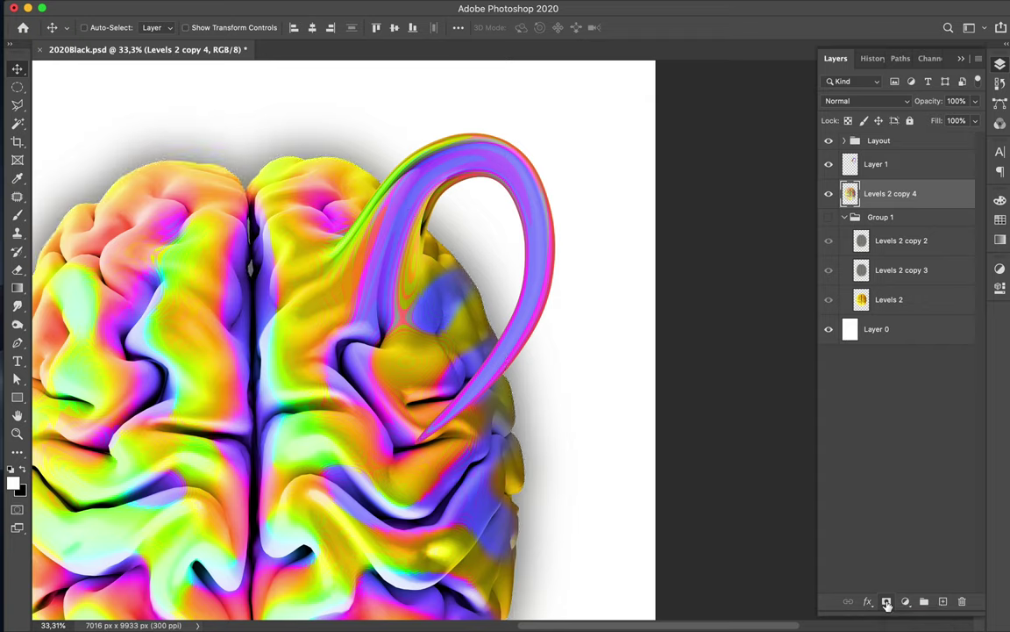
# - Try a selection mask on Levels 2 copy 4, then undo it
pyautogui.click(886, 602)
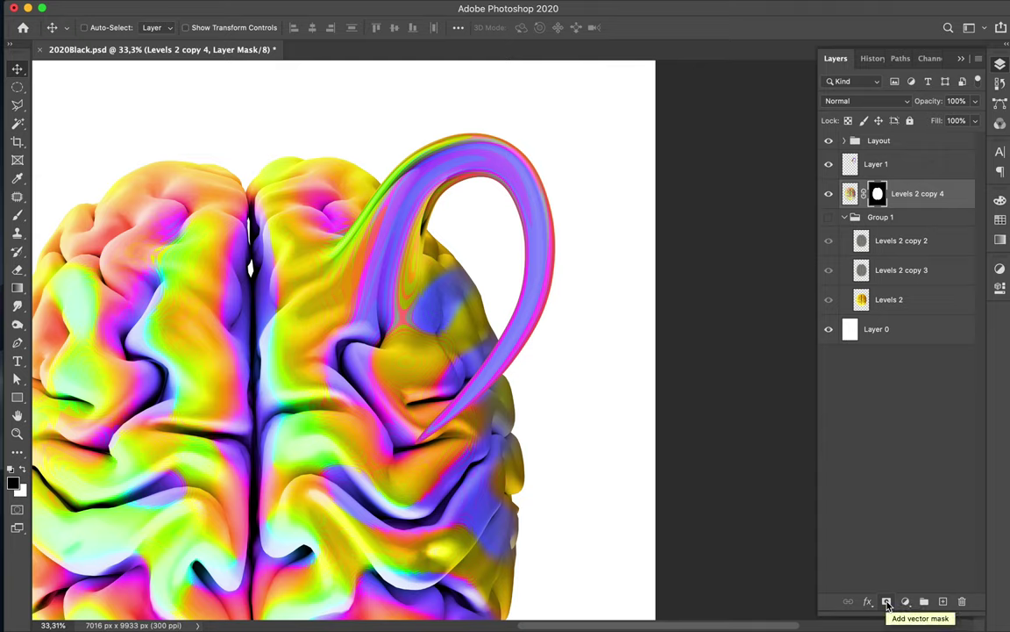
pyautogui.hotkey('ctrl', 'z')
pyautogui.hotkey('ctrl', 'shift', 'd')
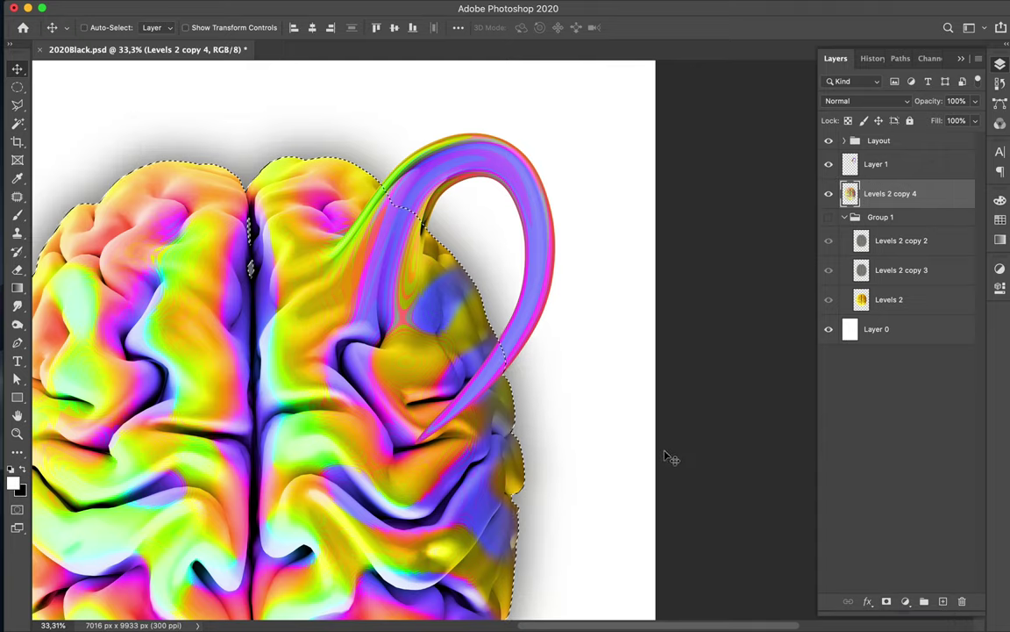
pyautogui.press('ctrl')
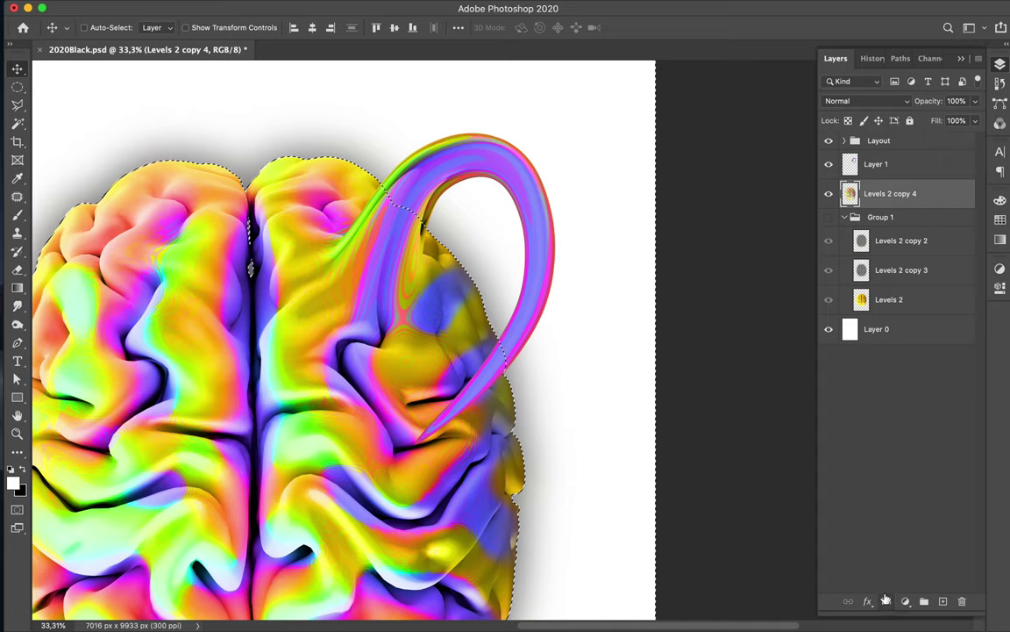
pyautogui.click(886, 601)
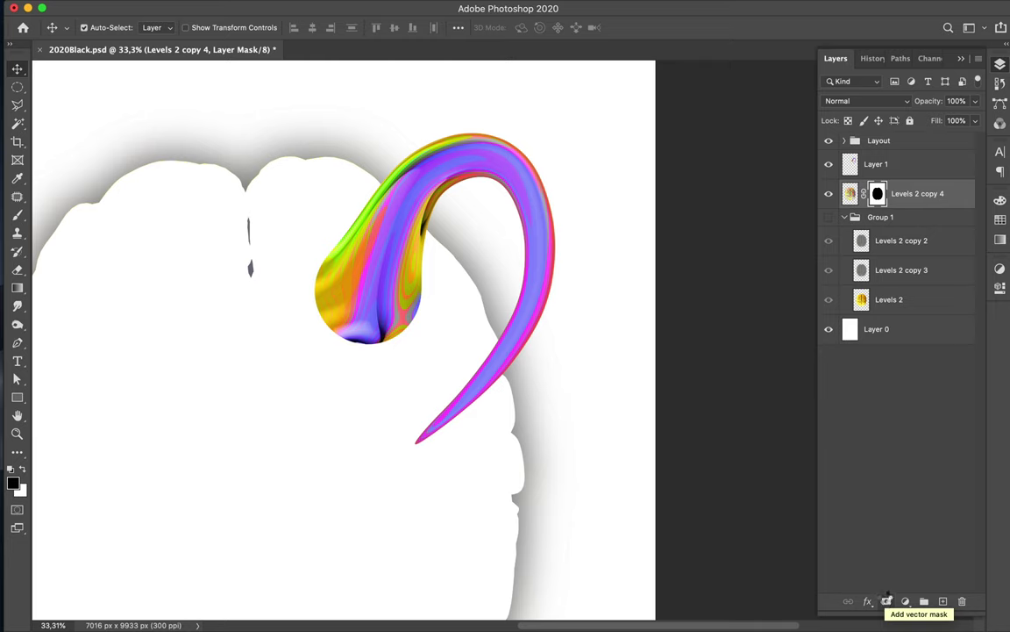
pyautogui.hotkey('ctrl', 'z')
# - Clear the selection and give Layer 1, the tendril layer, a blank reveal-all mask
pyautogui.click(850, 165)
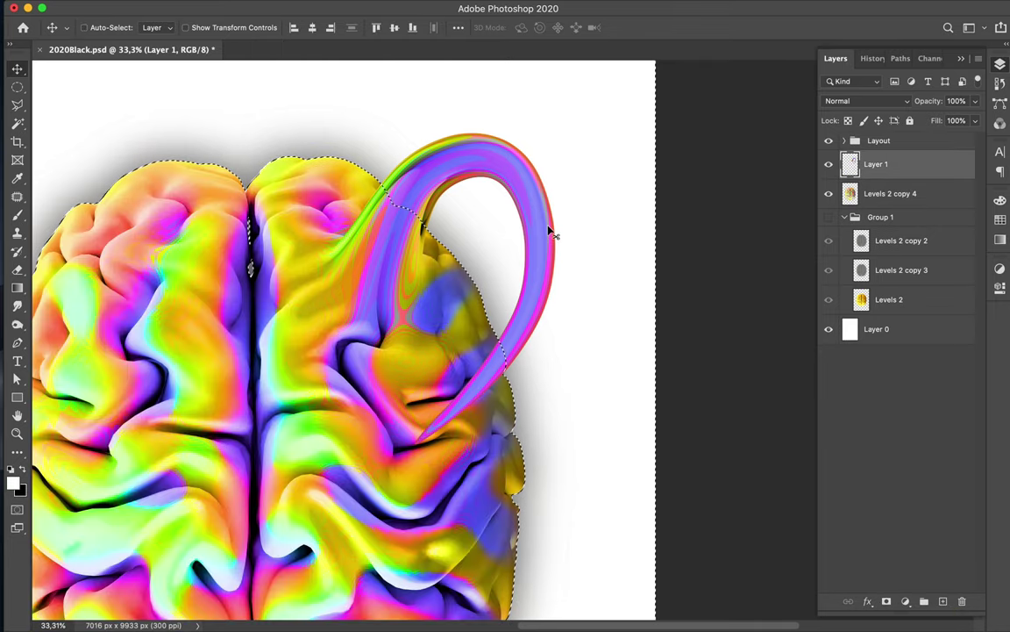
pyautogui.press('m')
pyautogui.hotkey('ctrl', 'd')
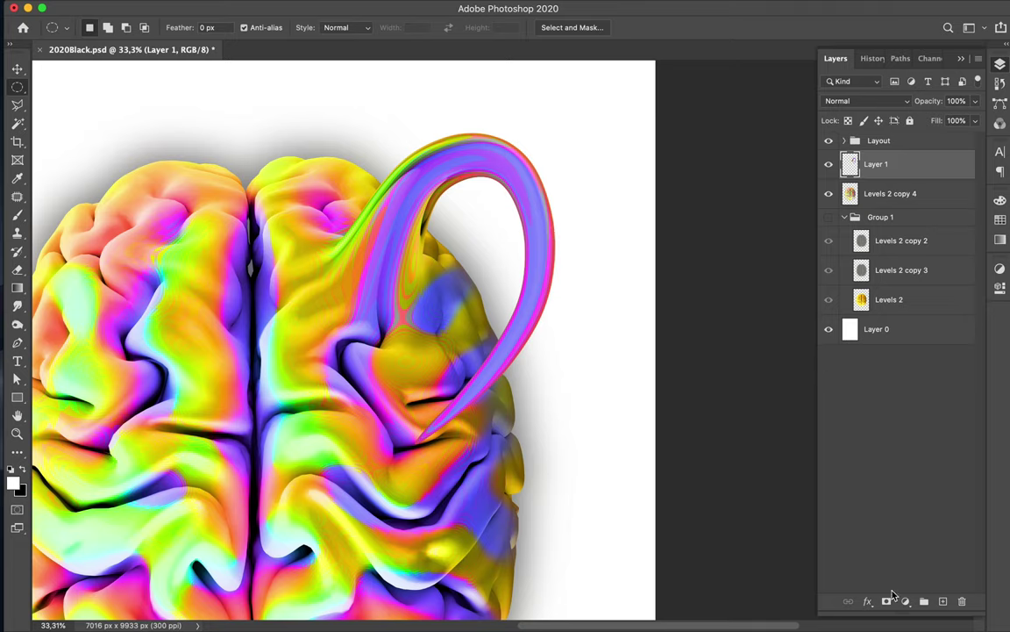
pyautogui.click(888, 603)
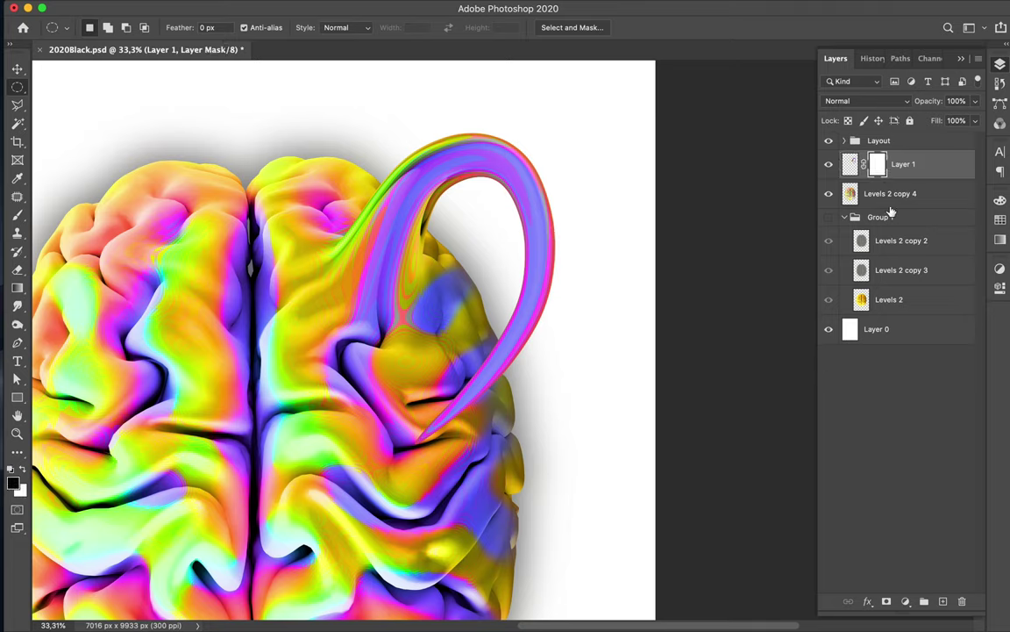
pyautogui.click(863, 302)
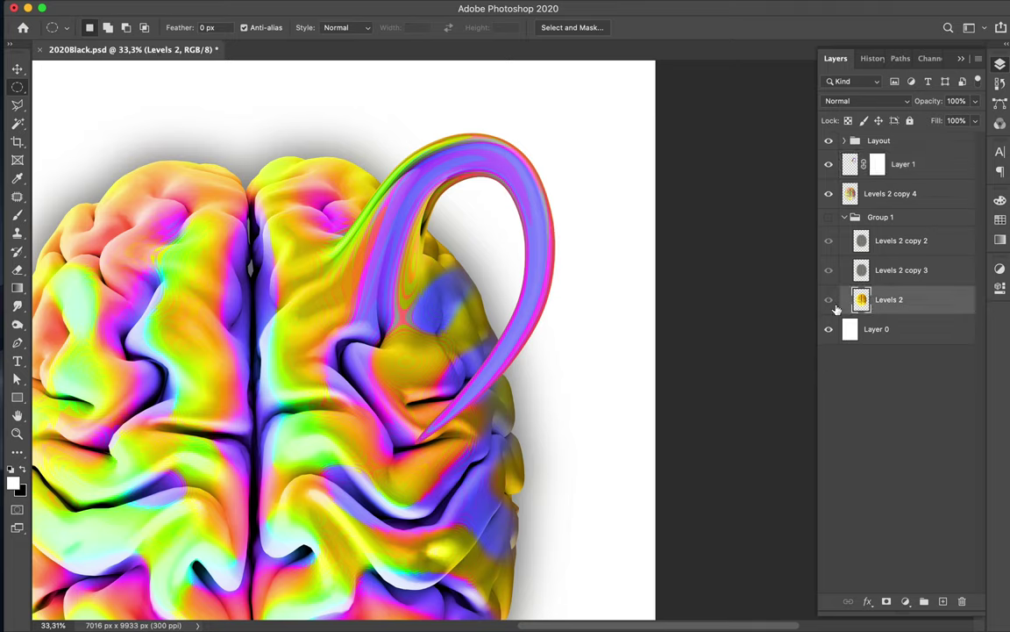
# - Move Levels 2 above Levels 2 copy 4, load its brain outline as a selection, hide it, and target Layer 1's mask
pyautogui.moveTo(872, 301); pyautogui.dragTo(886, 187)
pyautogui.hscroll(-5, 426, 273)
pyautogui.keyDown('super'); pyautogui.click(850, 195); pyautogui.keyUp('super')
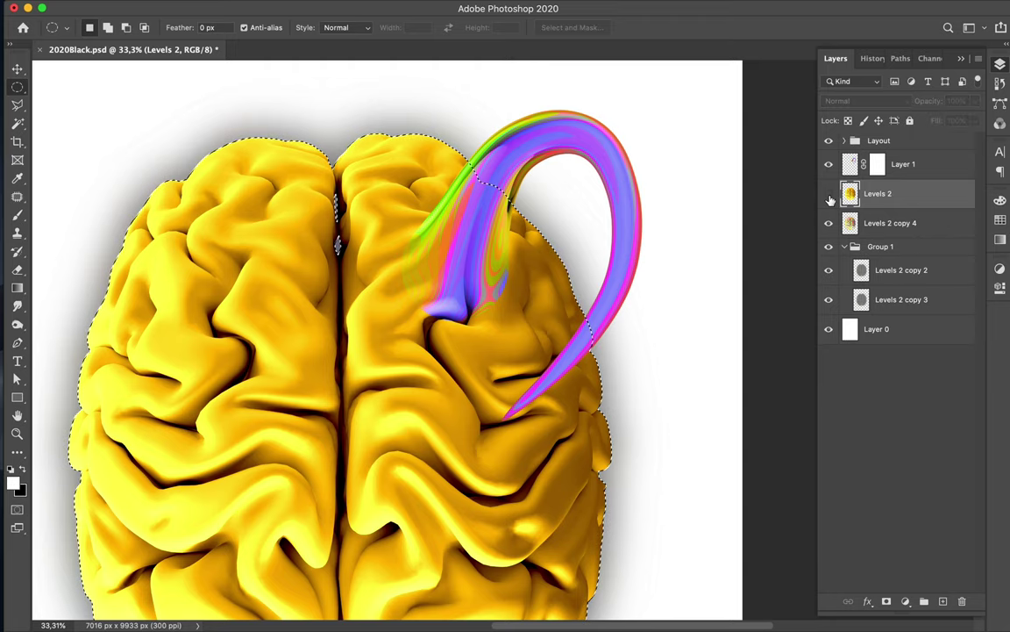
pyautogui.click(829, 198)
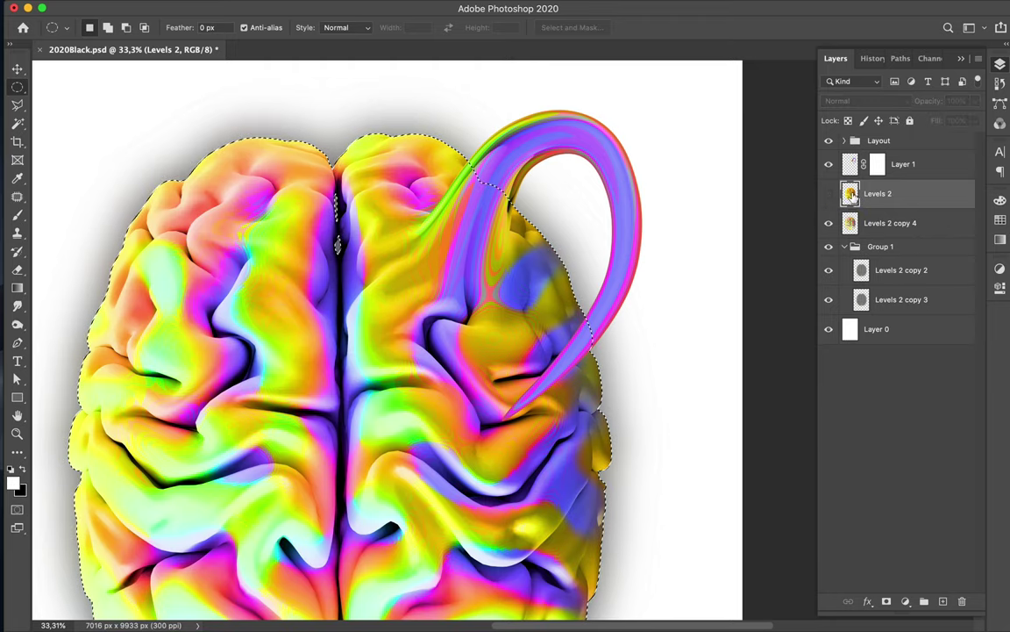
pyautogui.click(878, 164)
pyautogui.press('b')
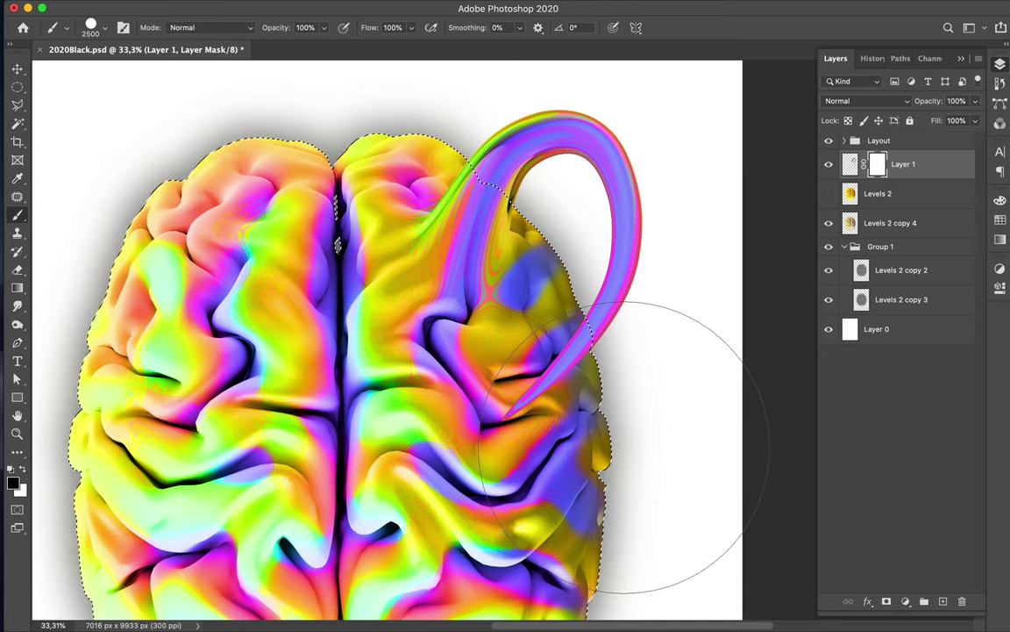
# - Paint Layer 1's mask to hide the tube's lower tail inside the brain, then deselect
pyautogui.click(623, 447)
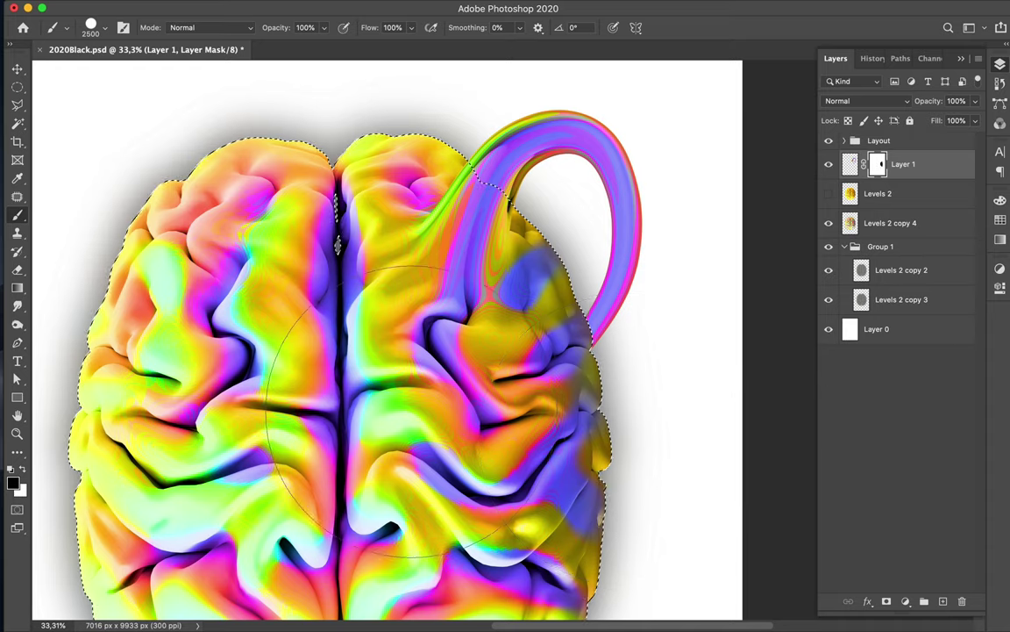
pyautogui.scroll(-1, 502, 324)
pyautogui.scroll(-2, 501, 325)
pyautogui.press('v')
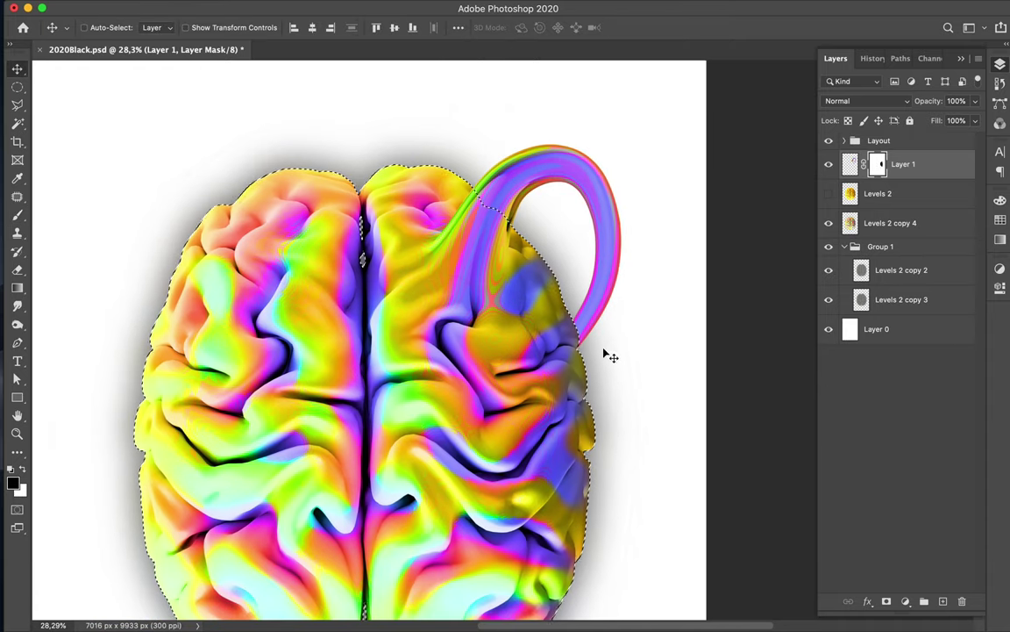
pyautogui.scroll(-1, 644, 329)
pyautogui.scroll(-1, 645, 329)
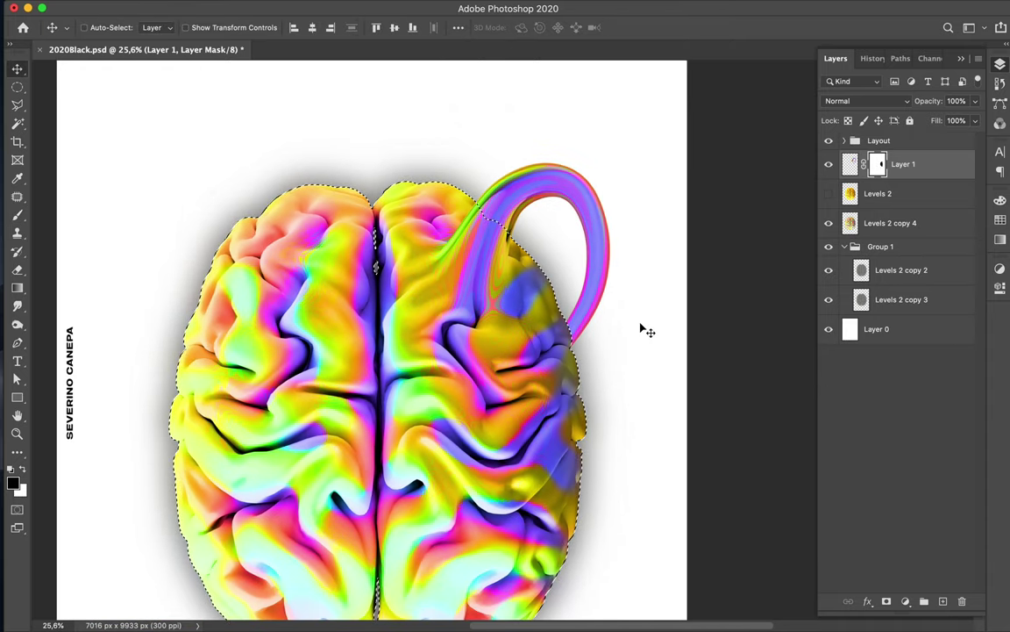
pyautogui.press('m')
pyautogui.click(640, 323)
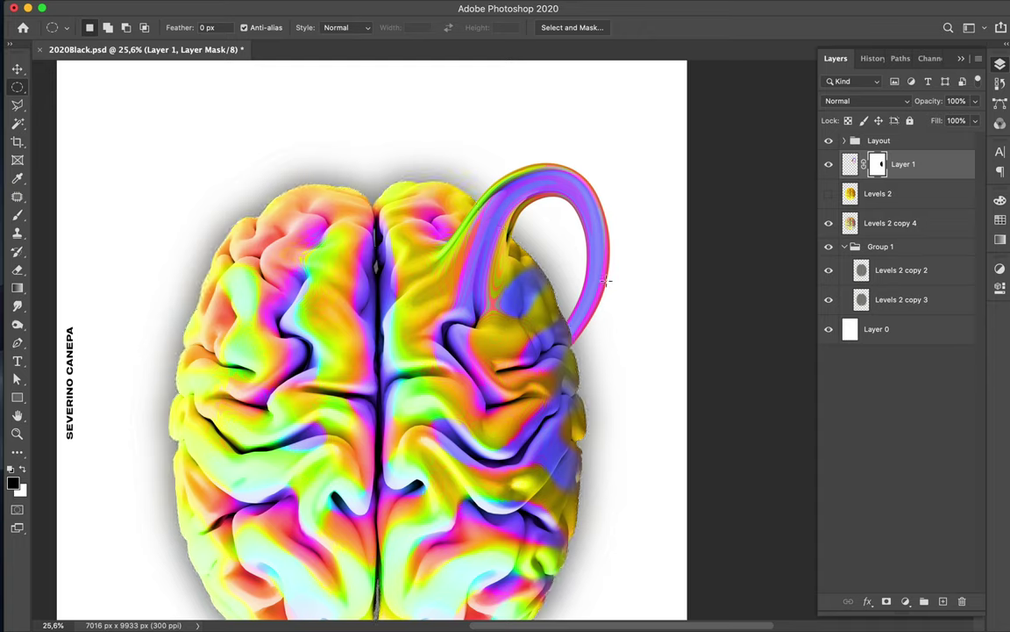
pyautogui.press('b')
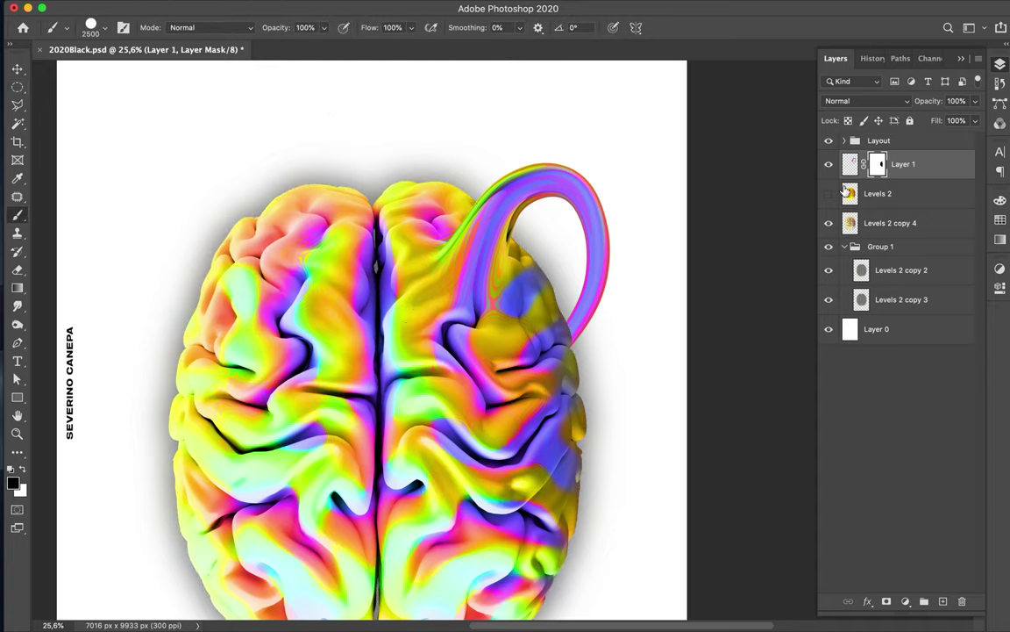
# - Load Layer 1's tube shape as a selection, set a black 1400 px Soft Round brush, and add a new layer
pyautogui.keyDown('ctrl'); pyautogui.click(850, 164); pyautogui.keyUp('ctrl')
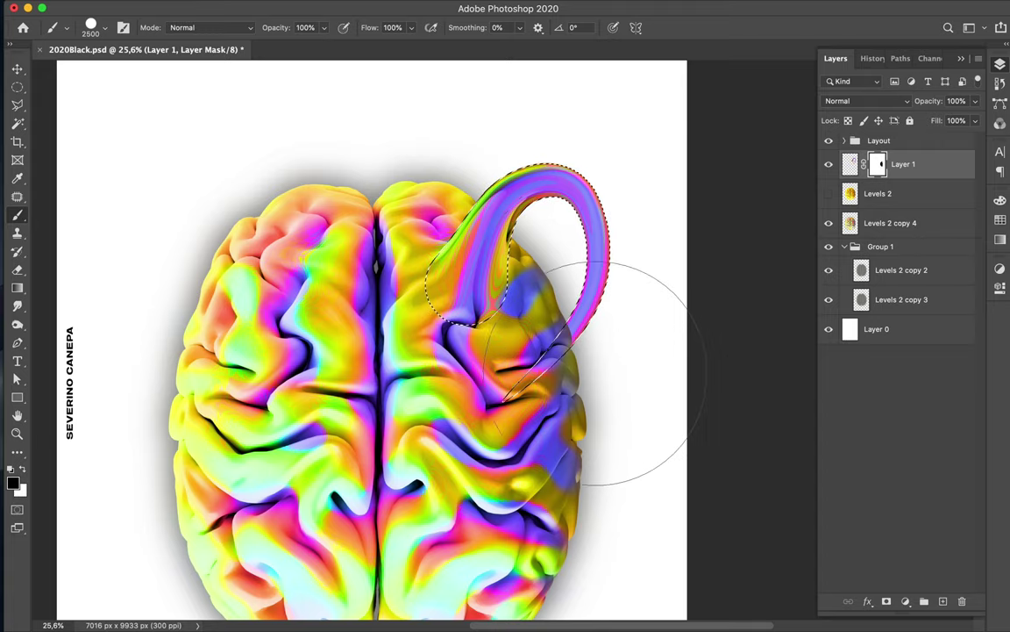
pyautogui.rightClick(485, 344)
pyautogui.click(564, 320)
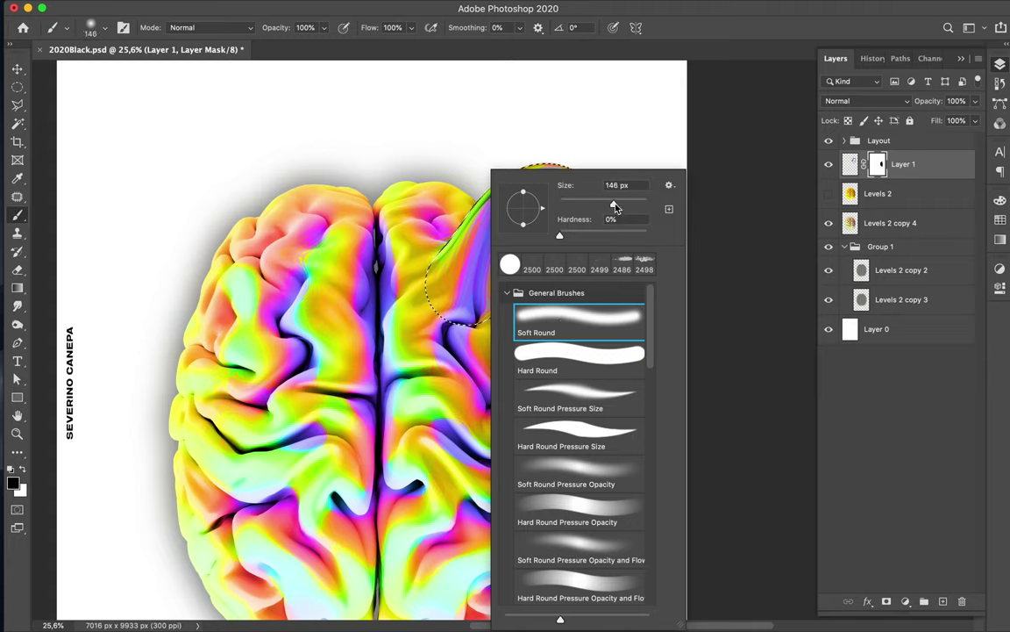
pyautogui.moveTo(620, 207); pyautogui.dragTo(624, 206)
pyautogui.moveTo(641, 207); pyautogui.dragTo(642, 207)
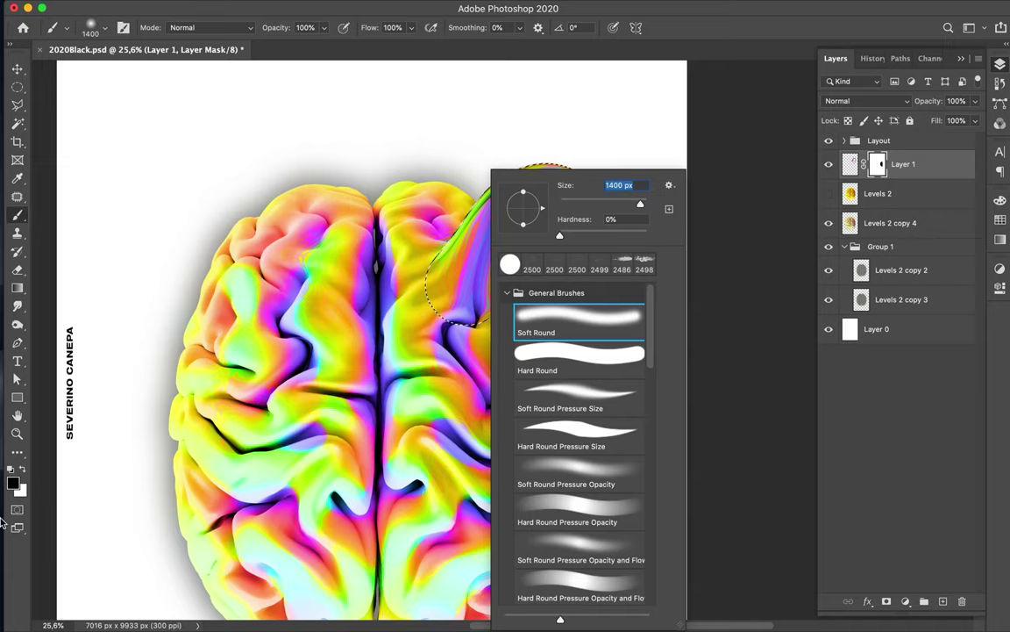
pyautogui.click(14, 488)
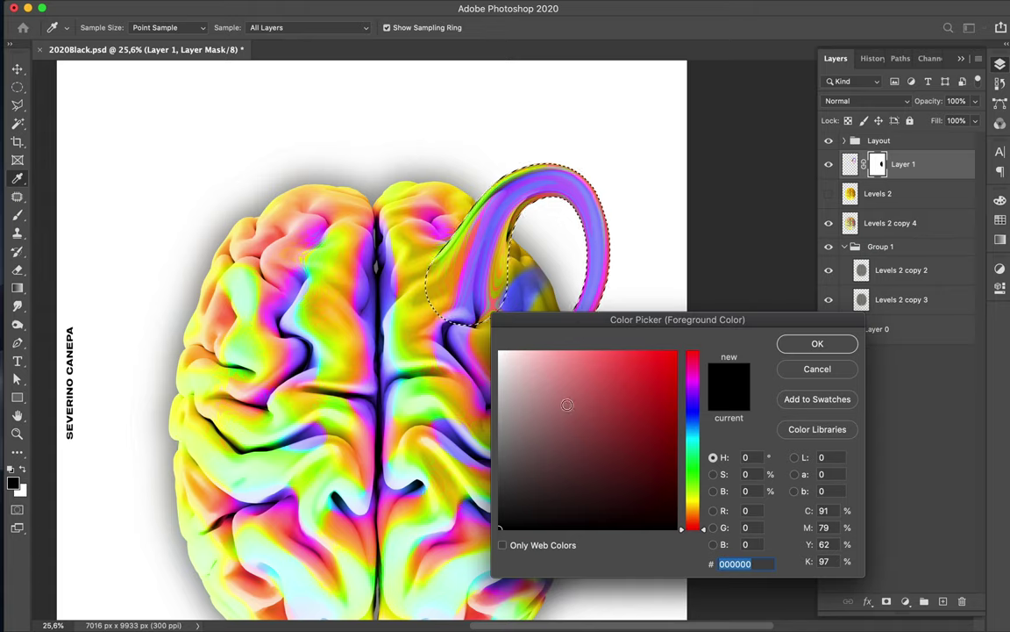
pyautogui.click(839, 349)
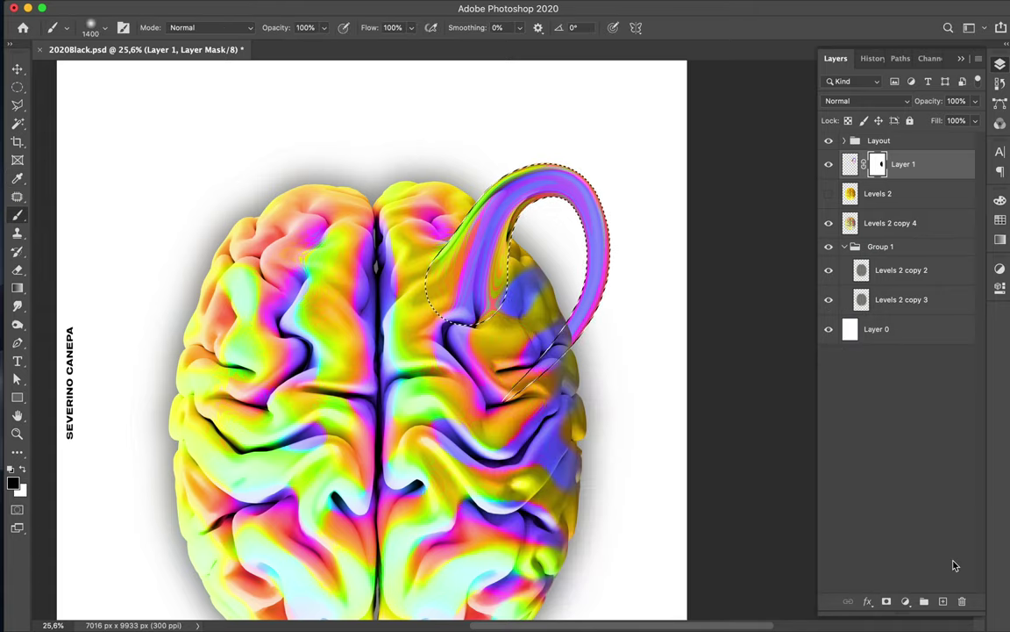
pyautogui.click(944, 602)
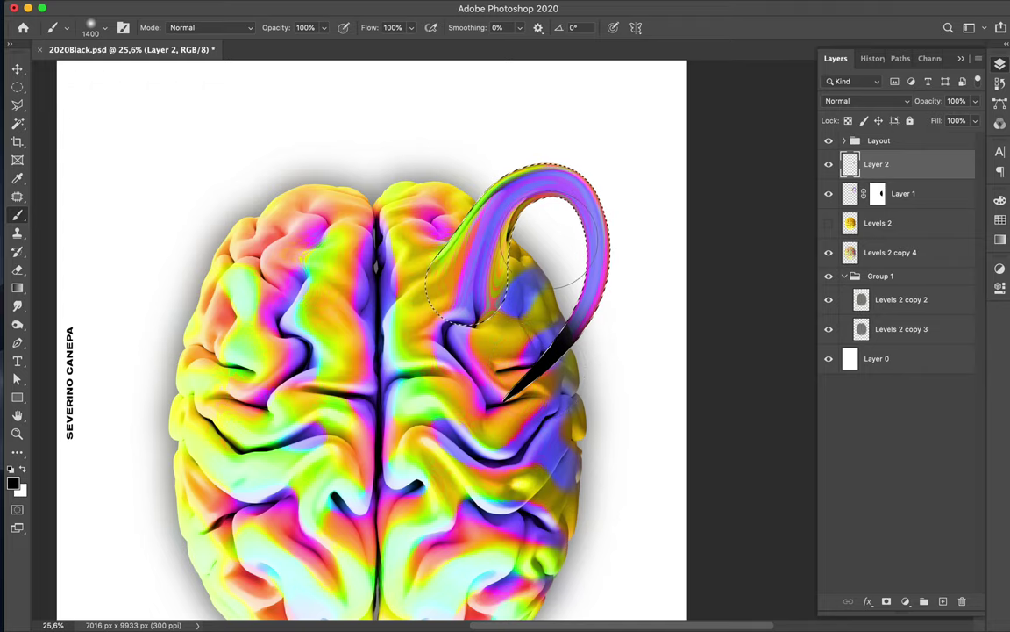
# - Paint soft black shading along the tube's right side on Layer 2
pyautogui.scroll(2, 544, 263)
pyautogui.hscroll(-2, 543, 263)
pyautogui.scroll(3, 549, 238)
pyautogui.scroll(2, 549, 238)
pyautogui.scroll(1, 549, 239)
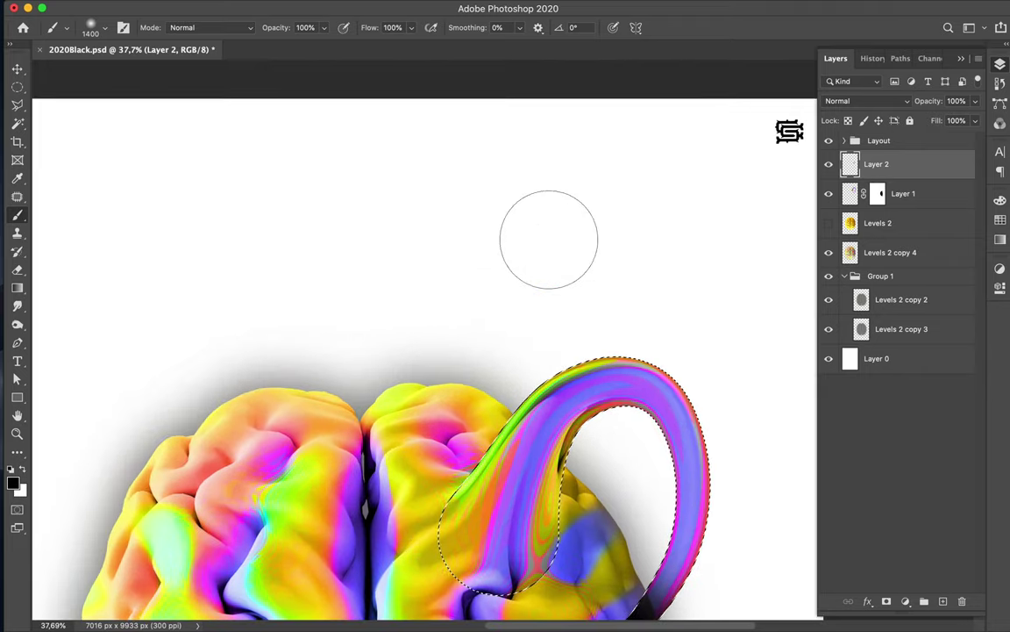
pyautogui.scroll(-2, 549, 239)
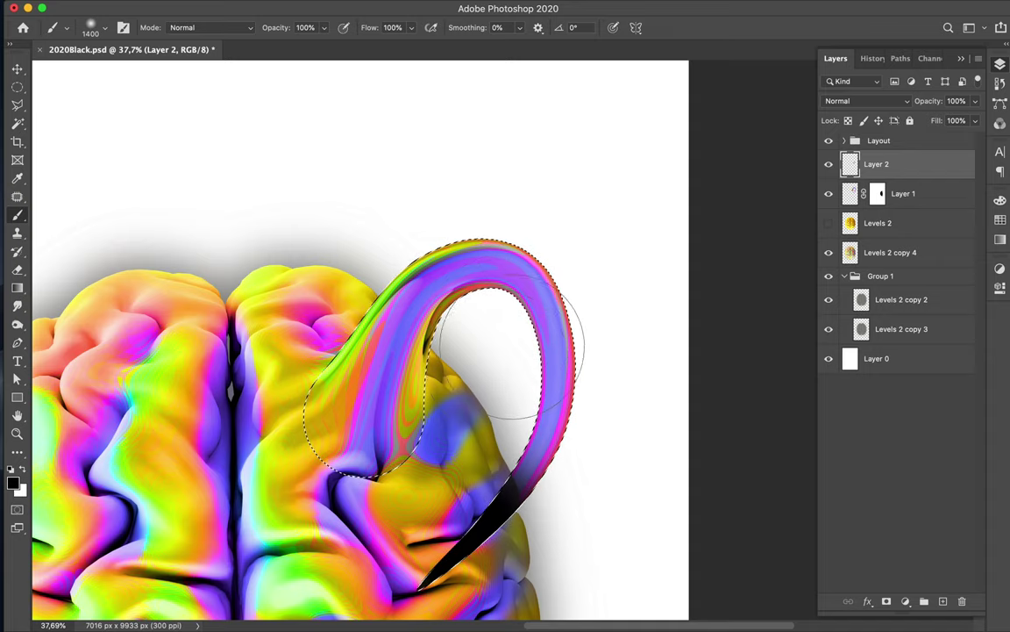
pyautogui.moveTo(516, 346)
pyautogui.mouseDown()
pyautogui.moveTo(485, 360)
pyautogui.moveTo(654, 360)
pyautogui.mouseUp()
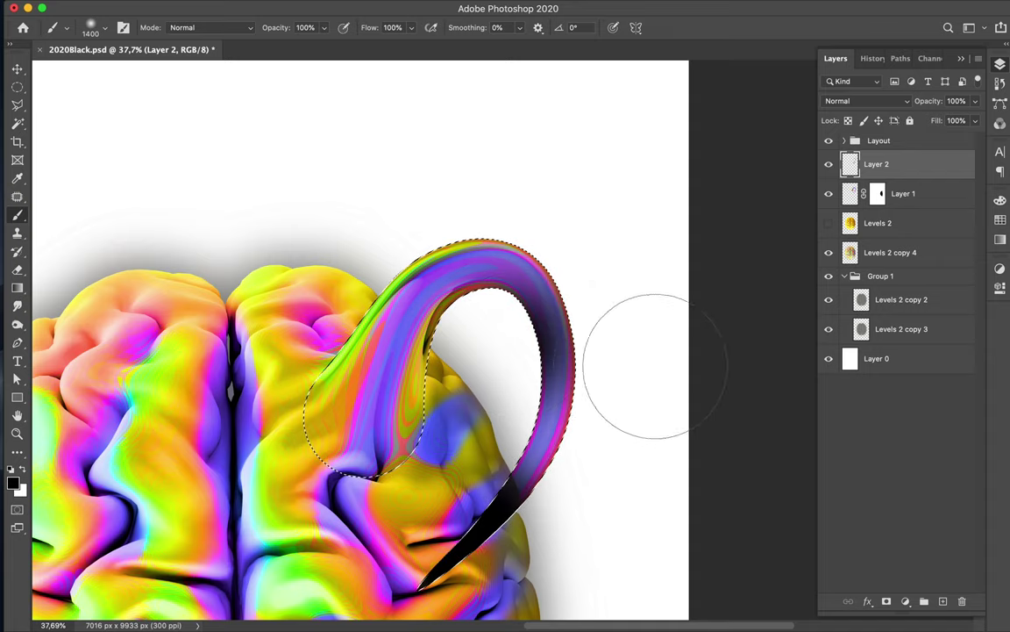
# - Copy Layer 1's mask onto Layer 2
pyautogui.press('v')
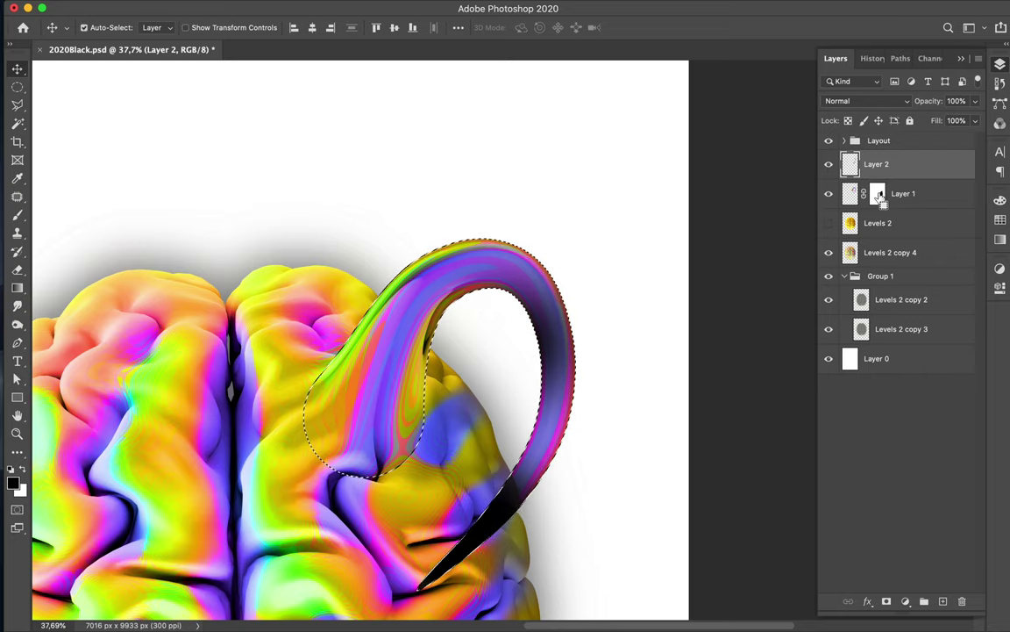
pyautogui.moveTo(879, 197); pyautogui.dragTo(877, 174)
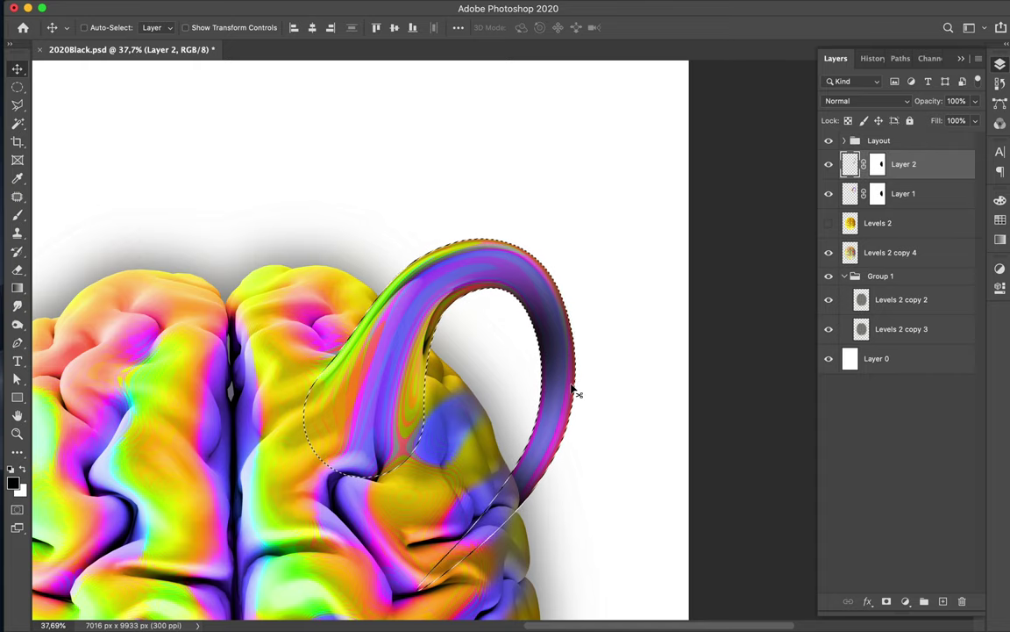
pyautogui.click(881, 102)
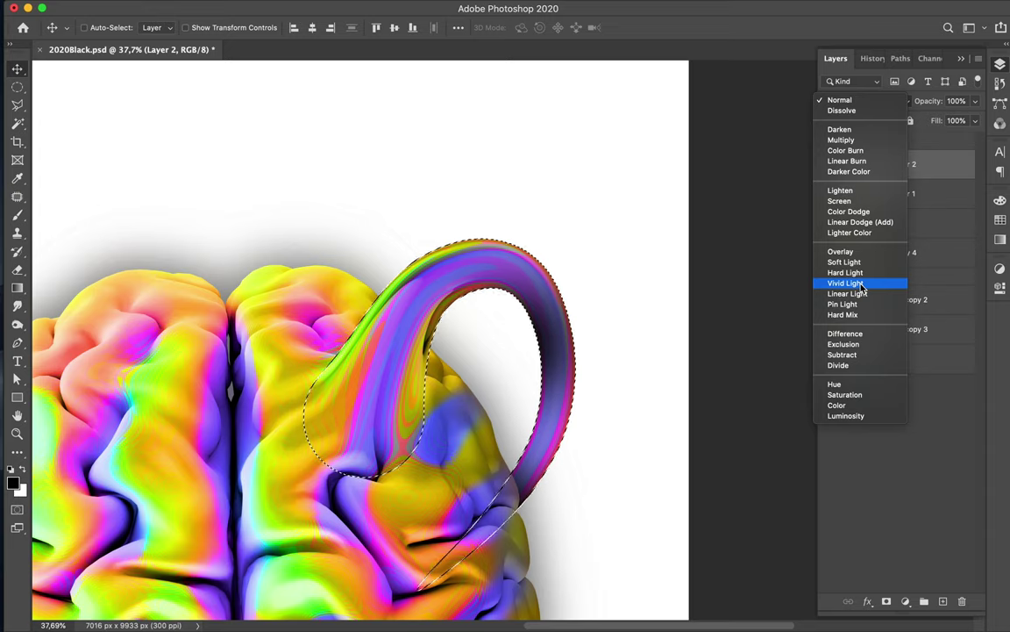
# - Set Layer 2 to Darken blending at 41% fill and deselect the tube
pyautogui.click(842, 129)
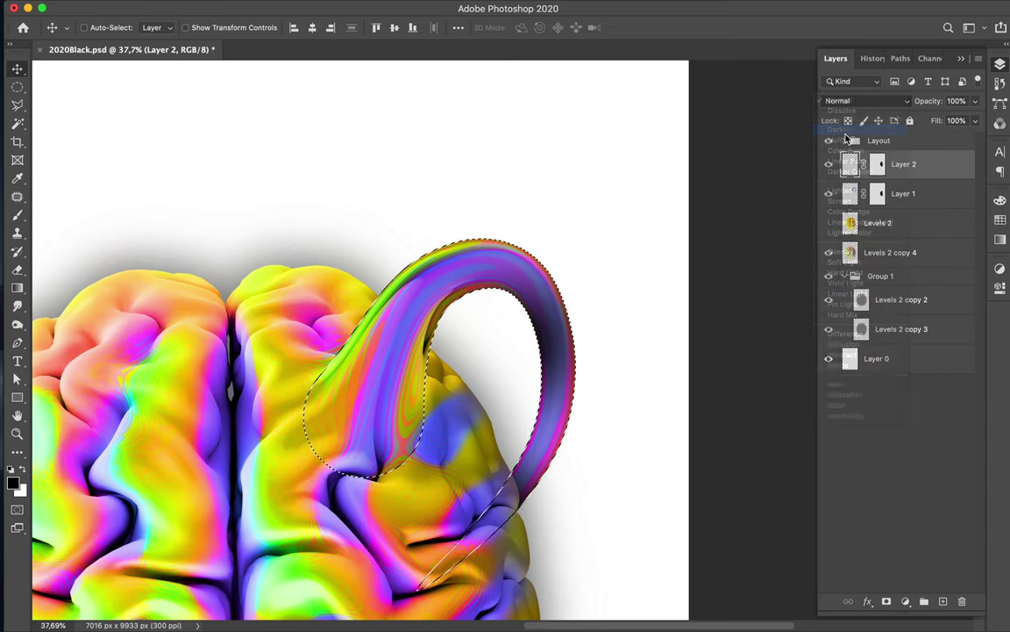
pyautogui.moveTo(976, 121); pyautogui.dragTo(937, 140)
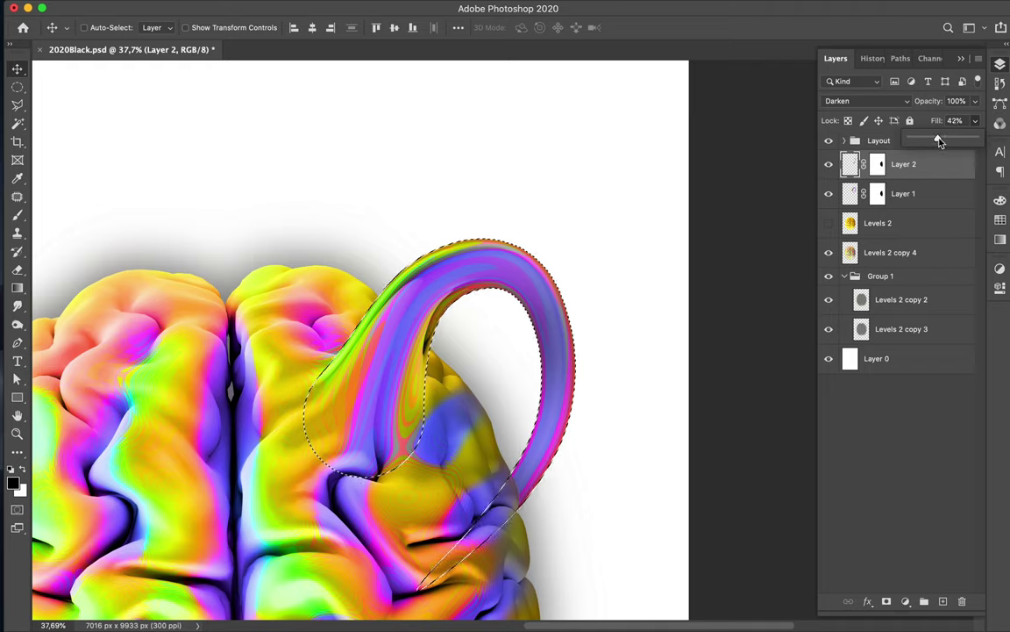
pyautogui.scroll(-1, 628, 230)
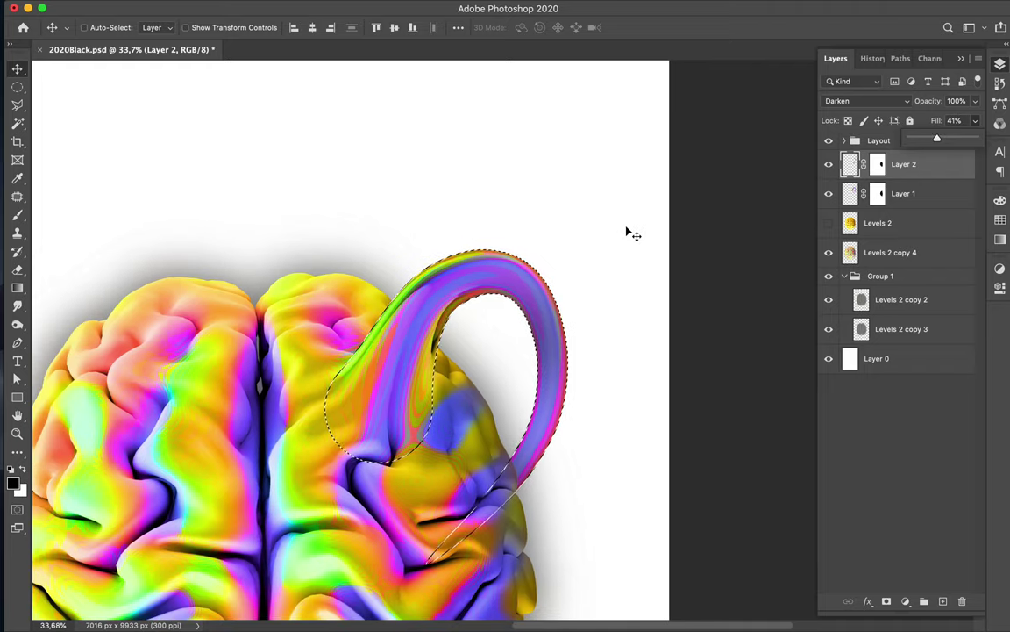
pyautogui.press('m')
pyautogui.click(627, 226)
# - Zoom out to view the whole poster and make Levels 2 copy 4 the active layer
pyautogui.scroll(-2, 627, 227)
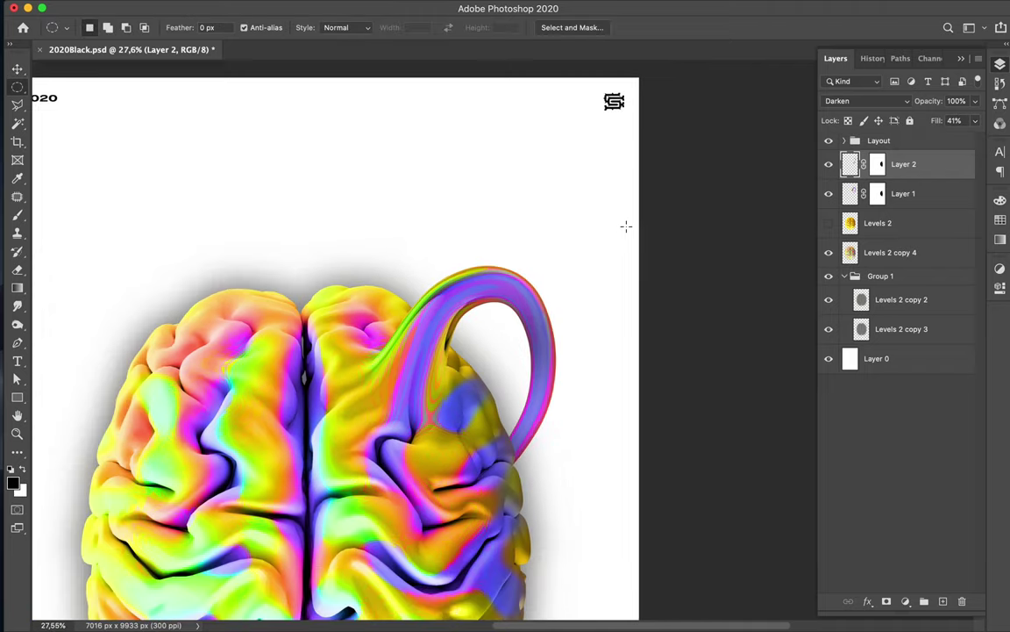
pyautogui.scroll(-2, 626, 227)
pyautogui.scroll(-1, 626, 227)
pyautogui.scroll(-1, 626, 226)
pyautogui.scroll(-1, 627, 226)
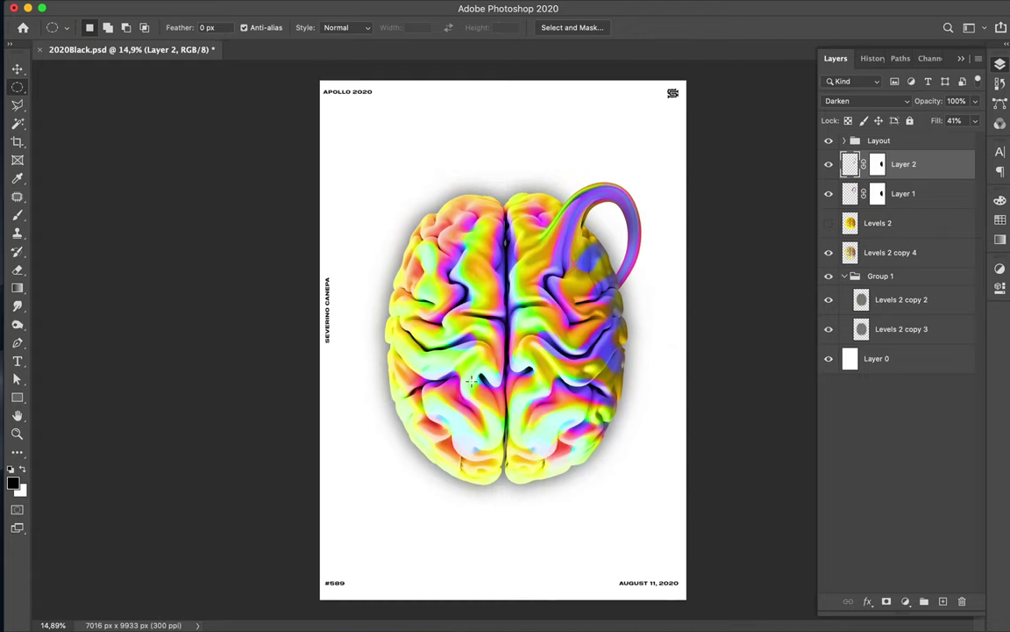
pyautogui.press('v')
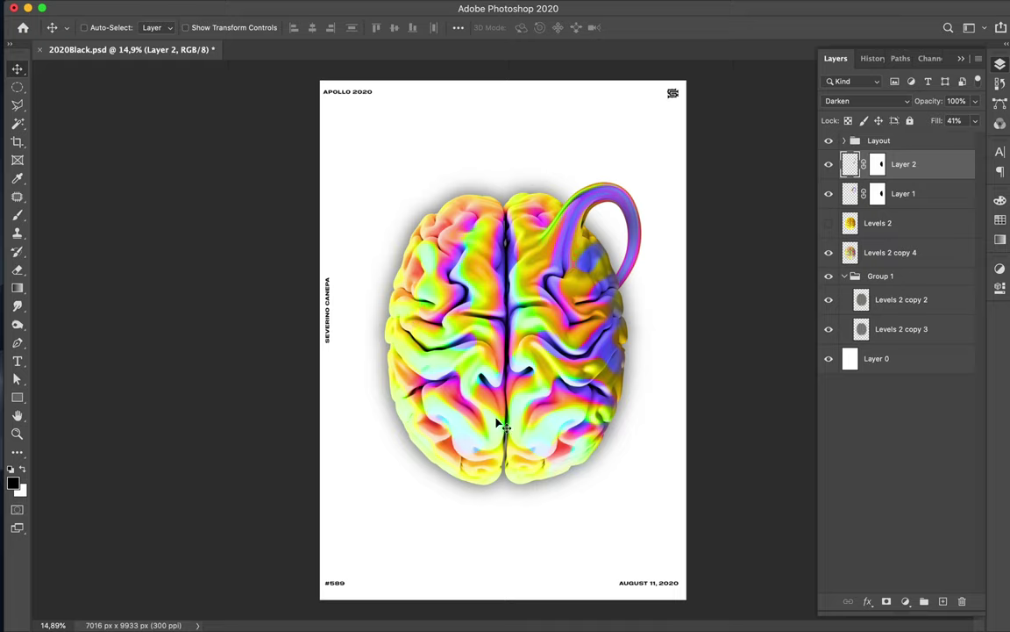
pyautogui.keyDown('ctrl'); pyautogui.click(493, 423); pyautogui.keyUp('ctrl')
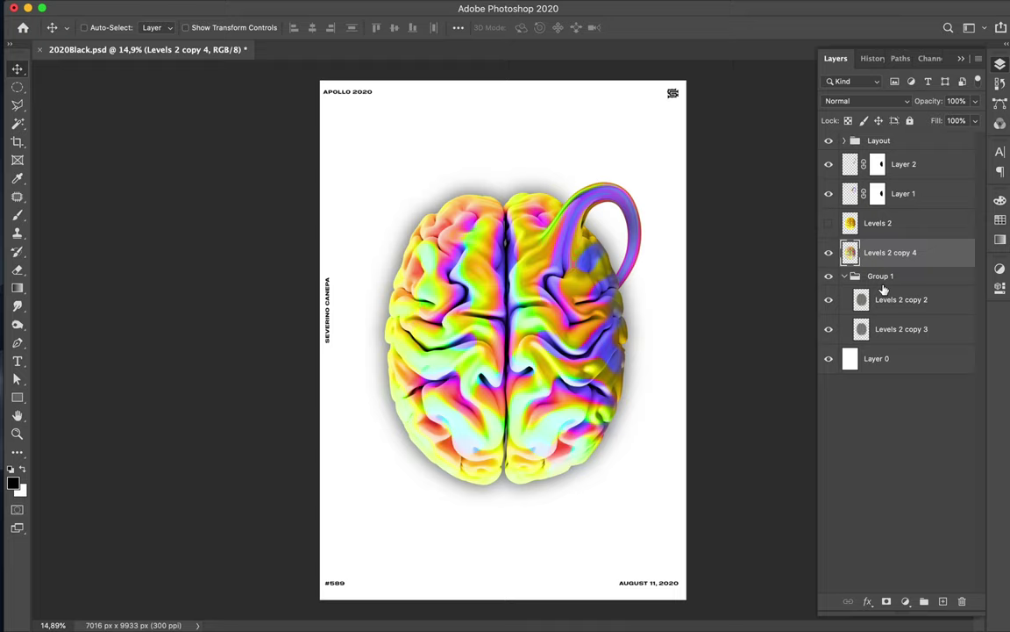
# - Copy a circular selection of the brain's lower-left lobe onto a new Layer 3
pyautogui.press('m')
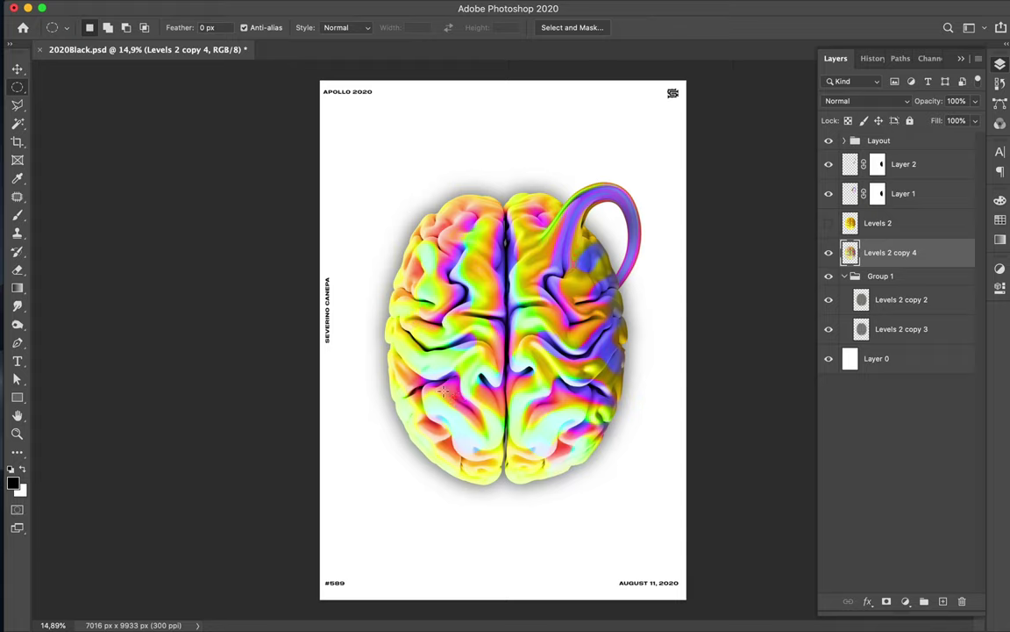
pyautogui.moveTo(440, 386); pyautogui.dragTo(480, 426)
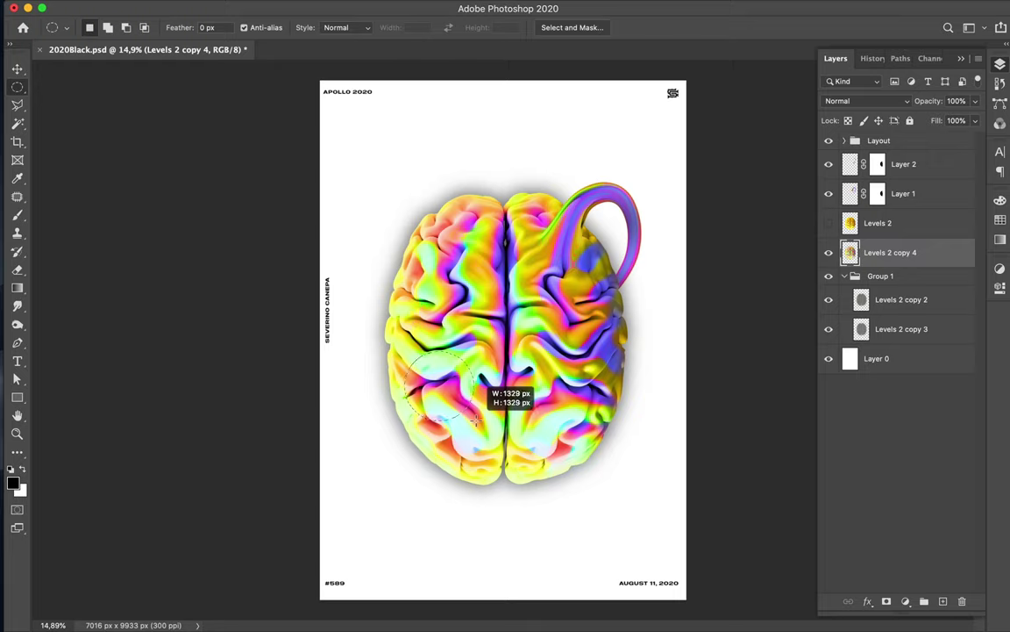
pyautogui.moveTo(480, 425); pyautogui.dragTo(504, 432)
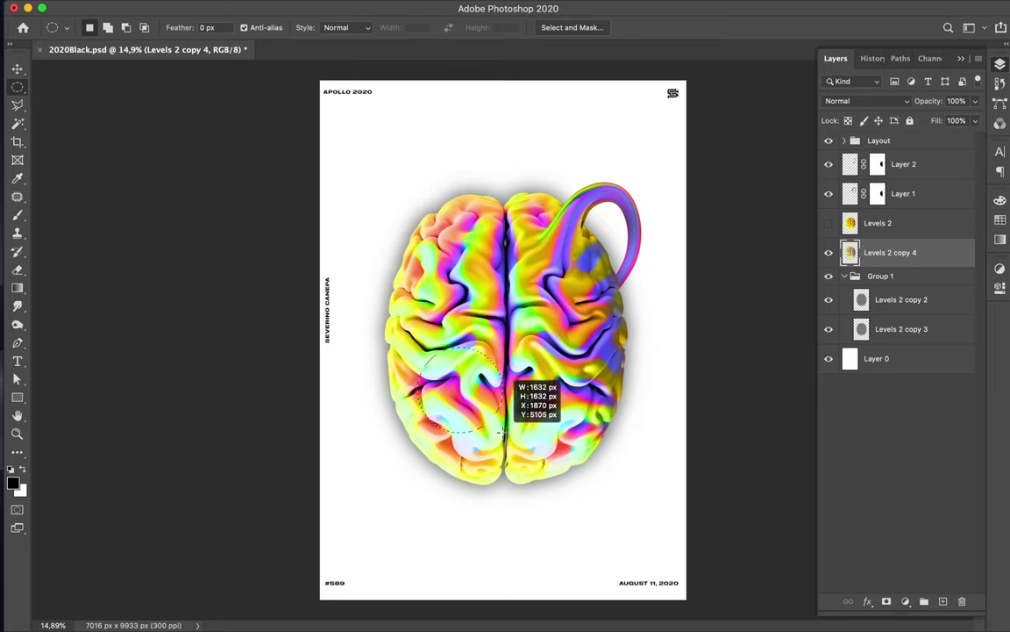
pyautogui.moveTo(504, 432); pyautogui.dragTo(503, 432)
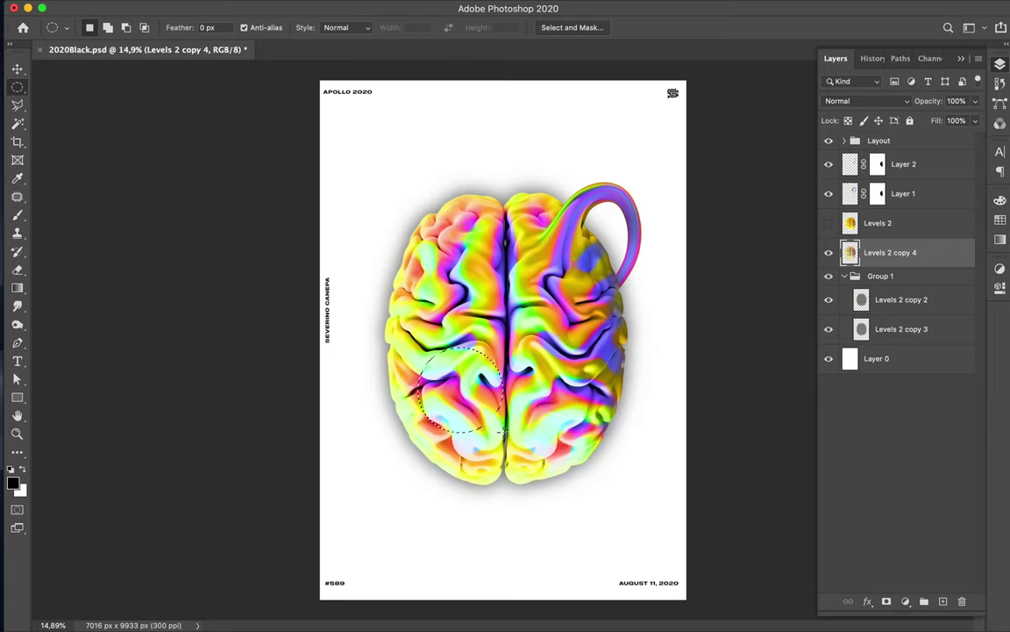
pyautogui.hotkey('ctrl', 'j')
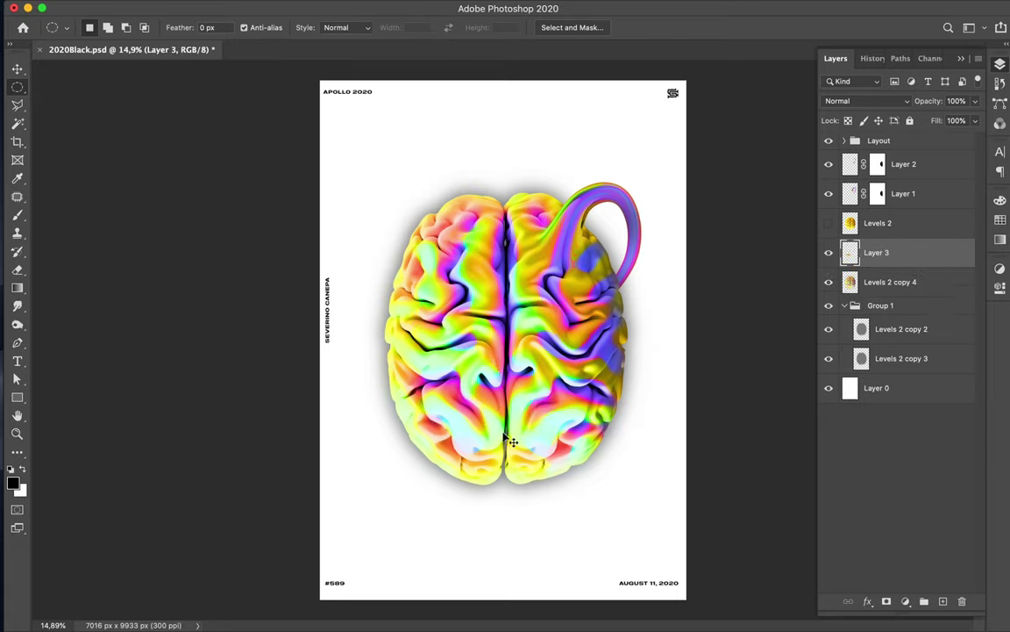
# - Move Layer 3 up to sit directly below Layer 1
pyautogui.press('v')
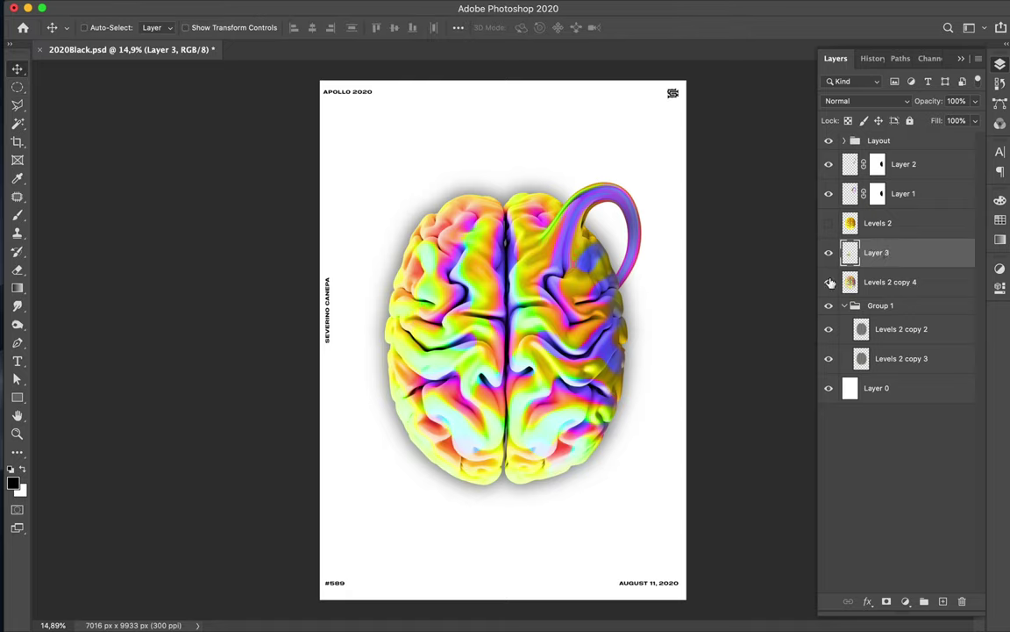
pyautogui.click(829, 282)
pyautogui.click(829, 282)
pyautogui.moveTo(896, 252); pyautogui.dragTo(897, 208)
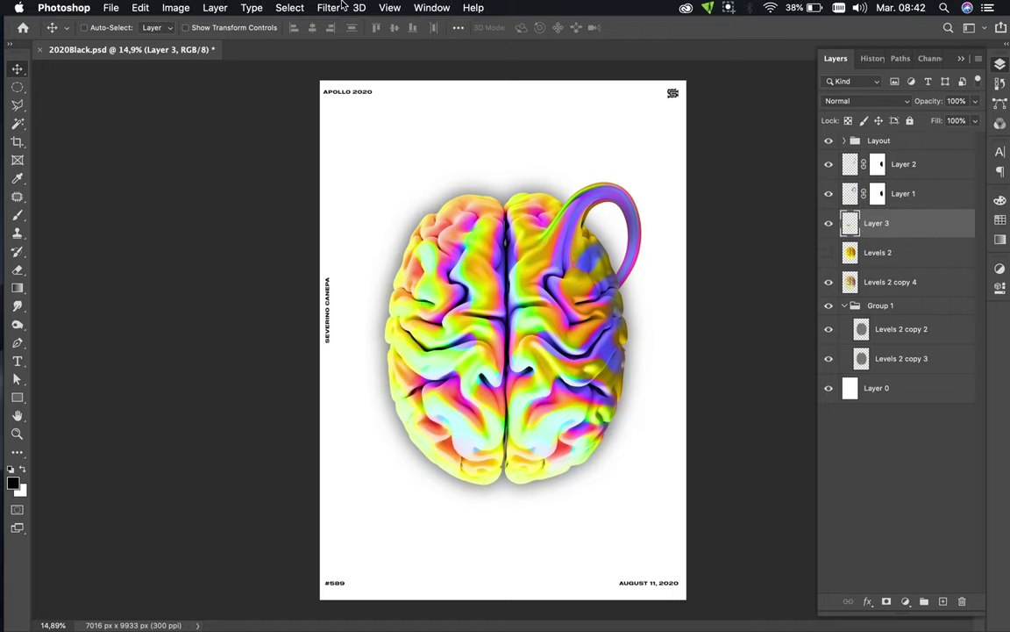
pyautogui.click(337, 7)
pyautogui.click(375, 123)
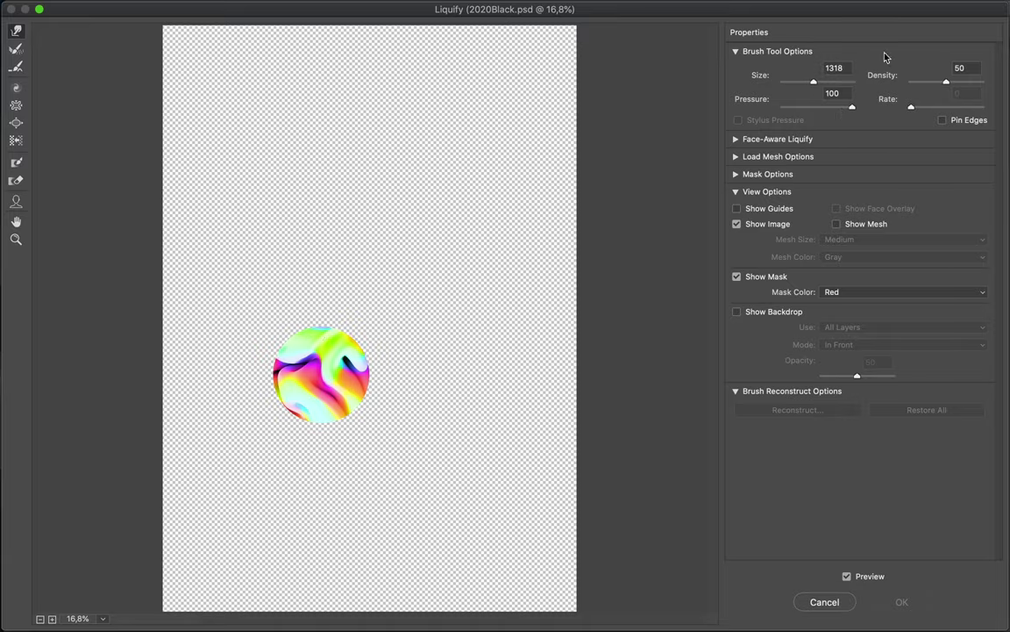
pyautogui.moveTo(817, 83); pyautogui.dragTo(818, 83)
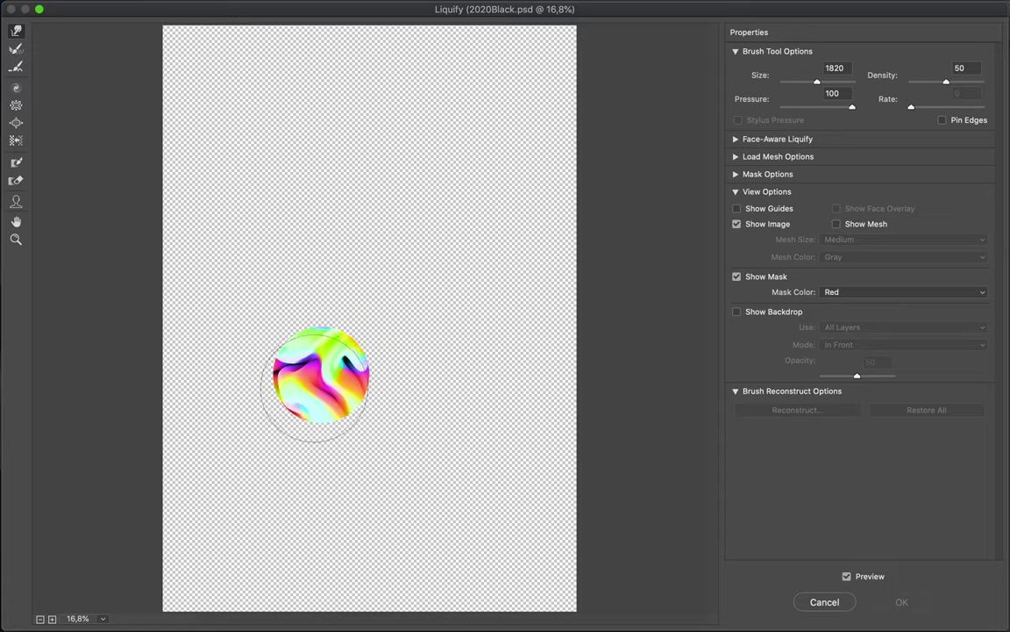
pyautogui.moveTo(316, 384)
pyautogui.mouseDown()
pyautogui.moveTo(239, 460)
pyautogui.moveTo(241, 516)
pyautogui.mouseUp()
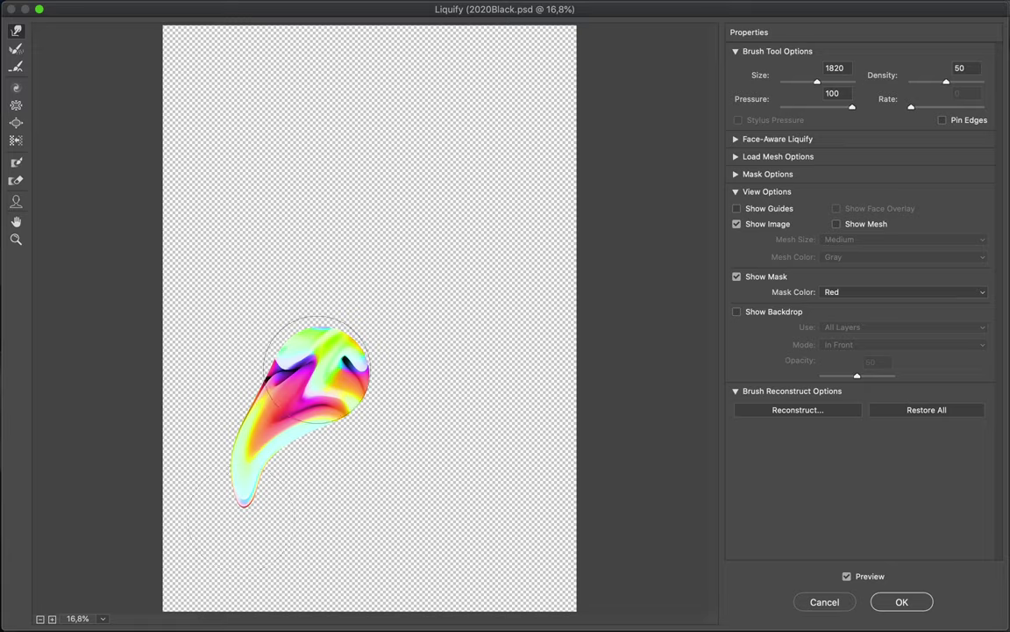
pyautogui.moveTo(316, 377)
pyautogui.mouseDown()
pyautogui.moveTo(247, 473)
pyautogui.moveTo(303, 525)
pyautogui.moveTo(360, 524)
pyautogui.moveTo(401, 507)
pyautogui.moveTo(432, 472)
pyautogui.mouseUp()
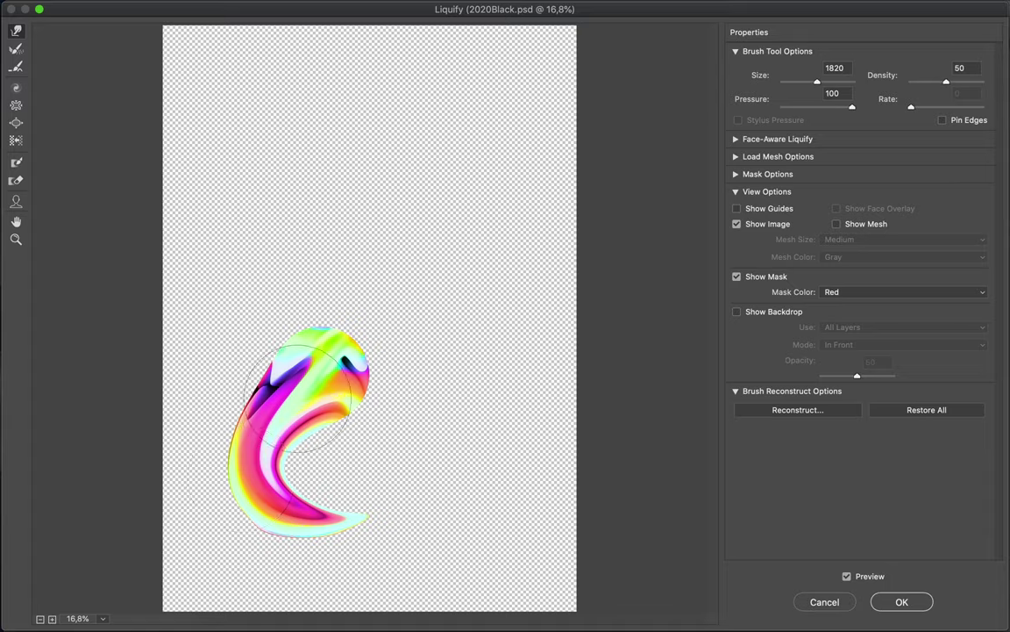
pyautogui.moveTo(301, 397)
pyautogui.mouseDown()
pyautogui.moveTo(264, 442)
pyautogui.moveTo(292, 497)
pyautogui.moveTo(345, 501)
pyautogui.moveTo(412, 484)
pyautogui.moveTo(429, 451)
pyautogui.mouseUp()
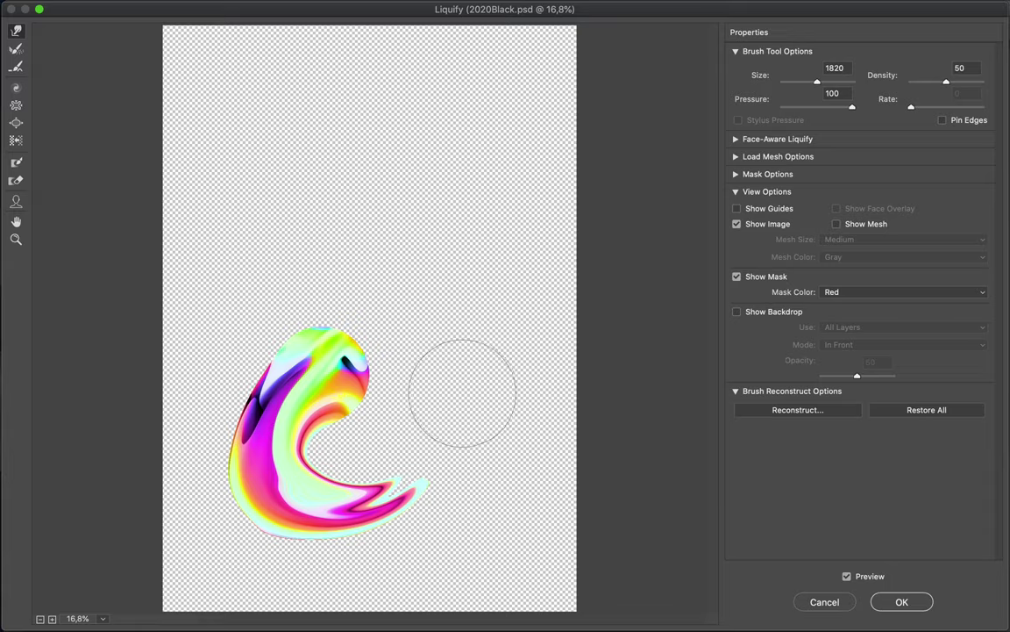
pyautogui.moveTo(361, 526)
pyautogui.mouseDown()
pyautogui.moveTo(418, 501)
pyautogui.moveTo(433, 462)
pyautogui.moveTo(434, 359)
pyautogui.mouseUp()
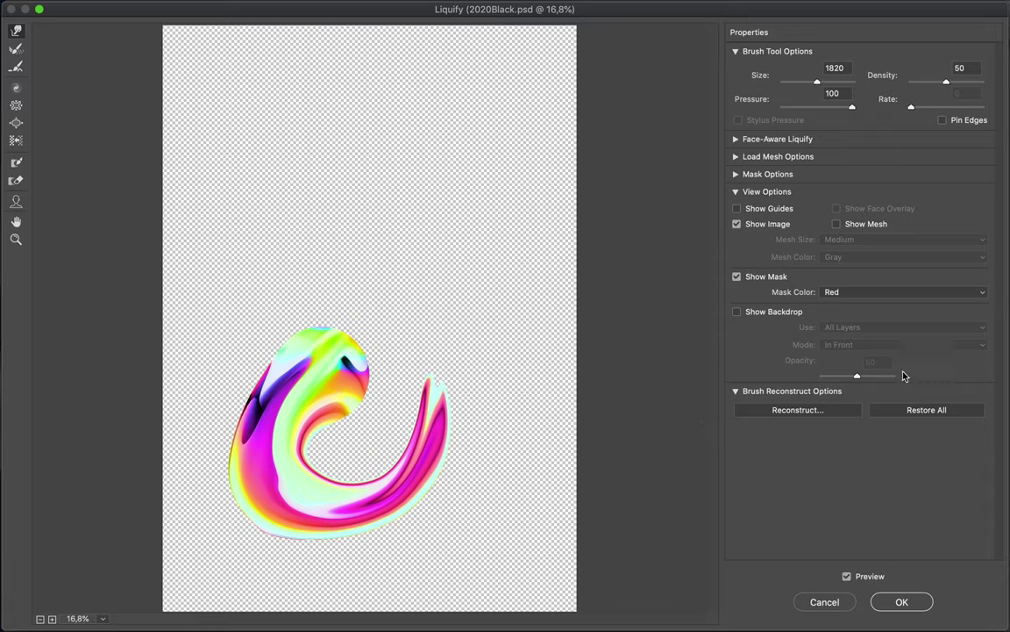
pyautogui.click(908, 601)
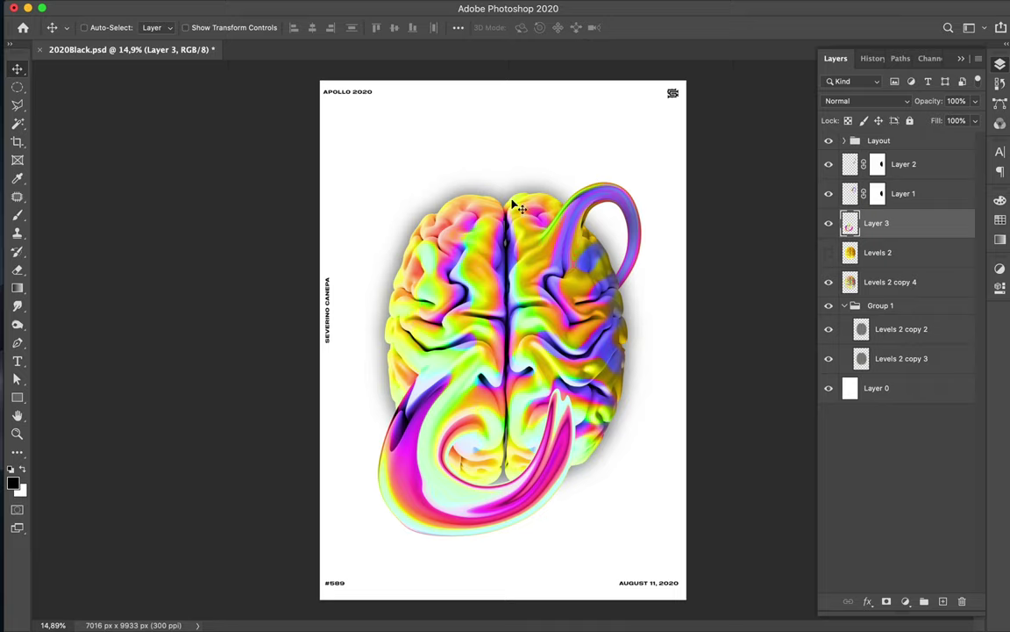
pyautogui.hotkey('ctrl', 'z')
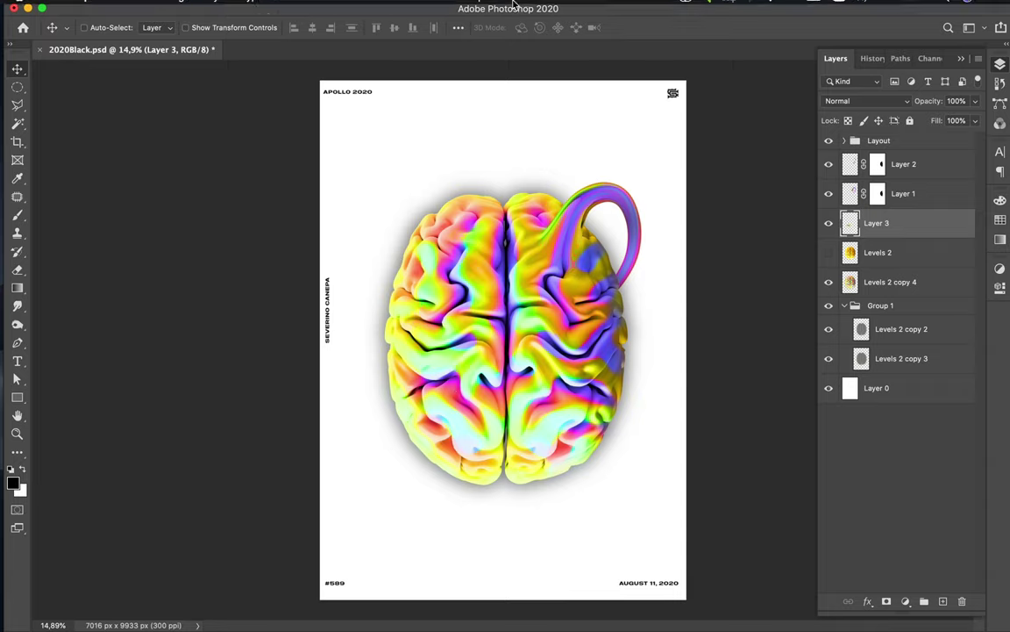
# - Liquify Layer 3's blob with Forward Warp into a long tendril curling around the brain's lower left
pyautogui.click(333, 7)
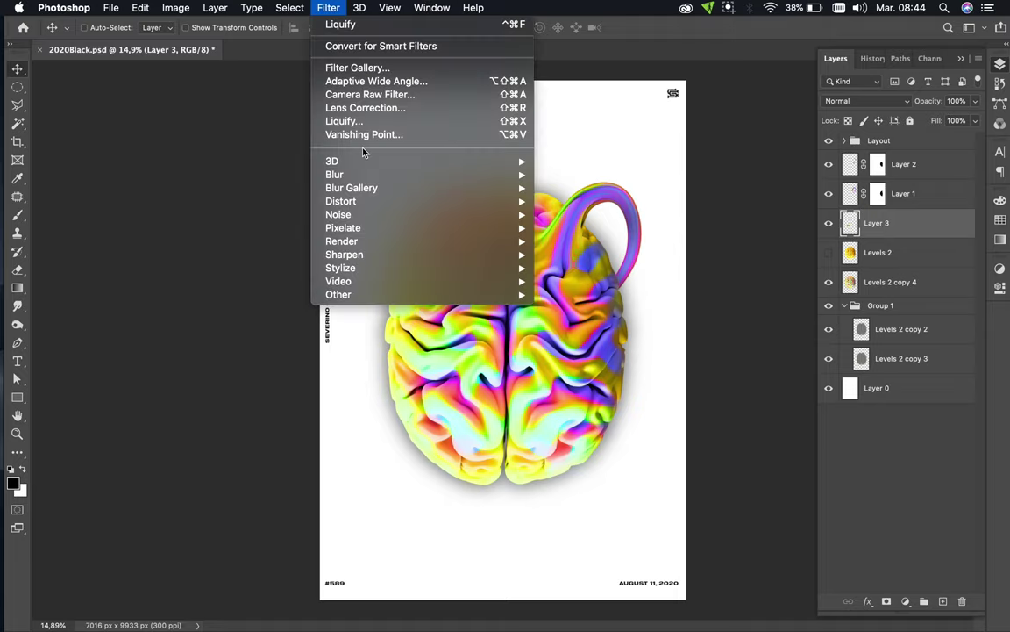
pyautogui.click(372, 124)
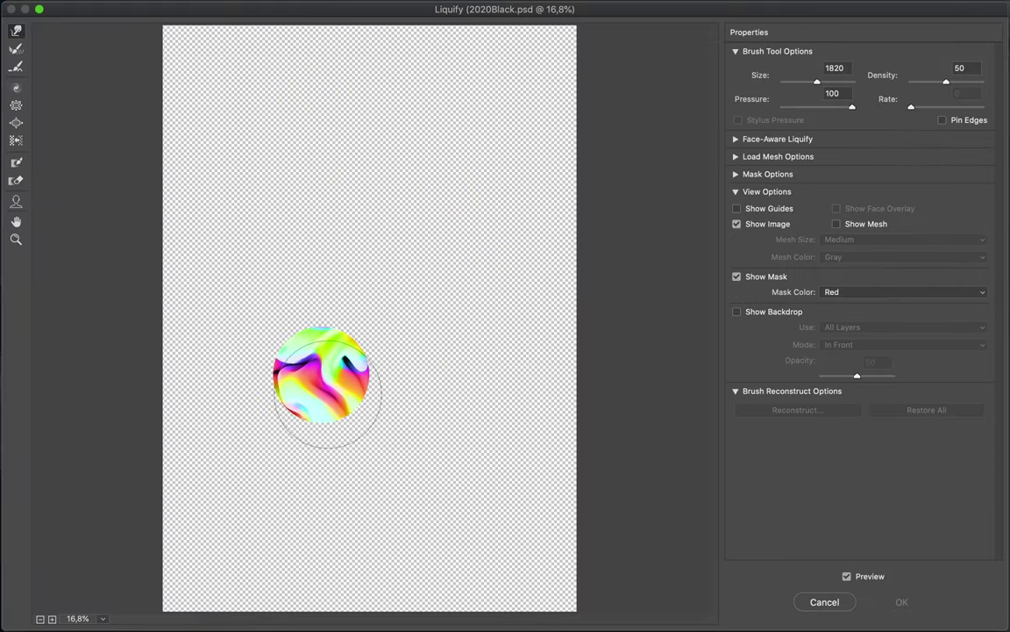
pyautogui.moveTo(314, 382); pyautogui.dragTo(207, 445)
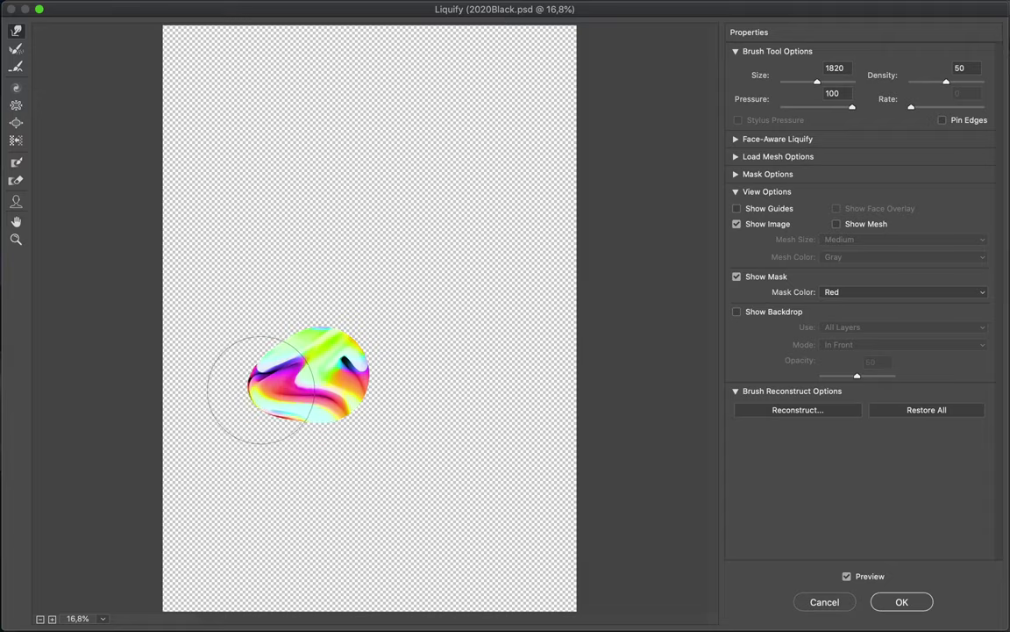
pyautogui.moveTo(207, 445); pyautogui.dragTo(221, 549)
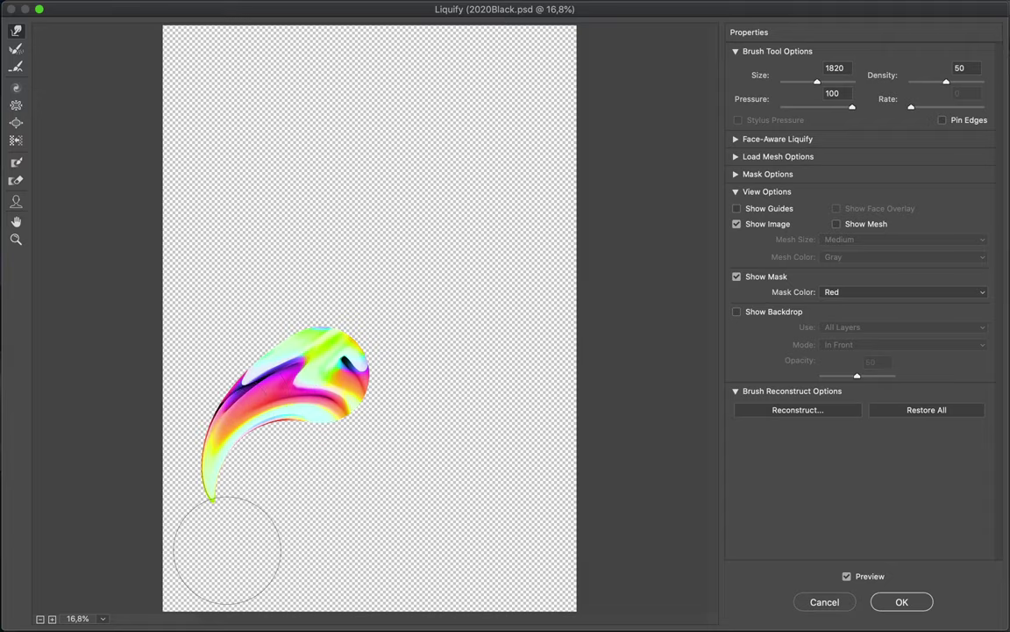
pyautogui.moveTo(307, 363)
pyautogui.mouseDown()
pyautogui.moveTo(313, 377)
pyautogui.moveTo(206, 462)
pyautogui.moveTo(217, 501)
pyautogui.moveTo(260, 518)
pyautogui.moveTo(303, 515)
pyautogui.moveTo(351, 469)
pyautogui.moveTo(363, 439)
pyautogui.mouseUp()
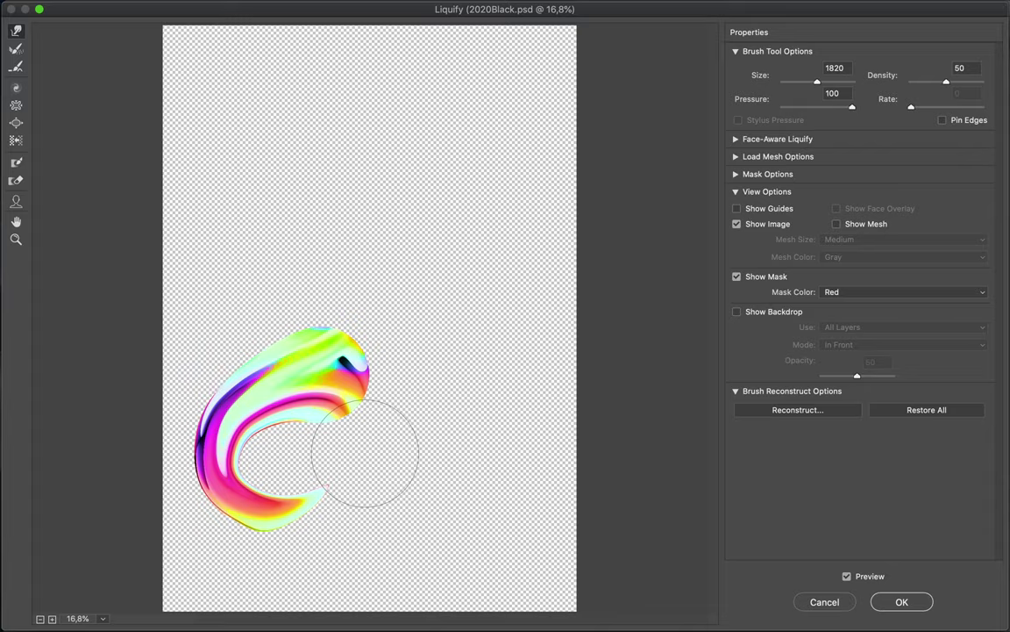
pyautogui.moveTo(232, 522); pyautogui.dragTo(395, 439)
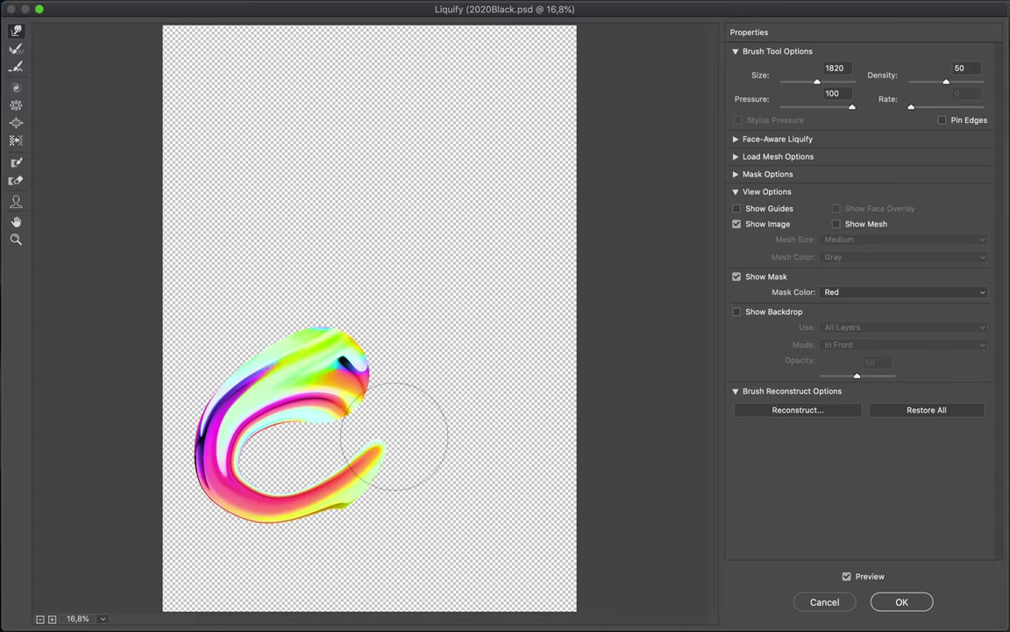
pyautogui.moveTo(356, 518); pyautogui.dragTo(404, 390)
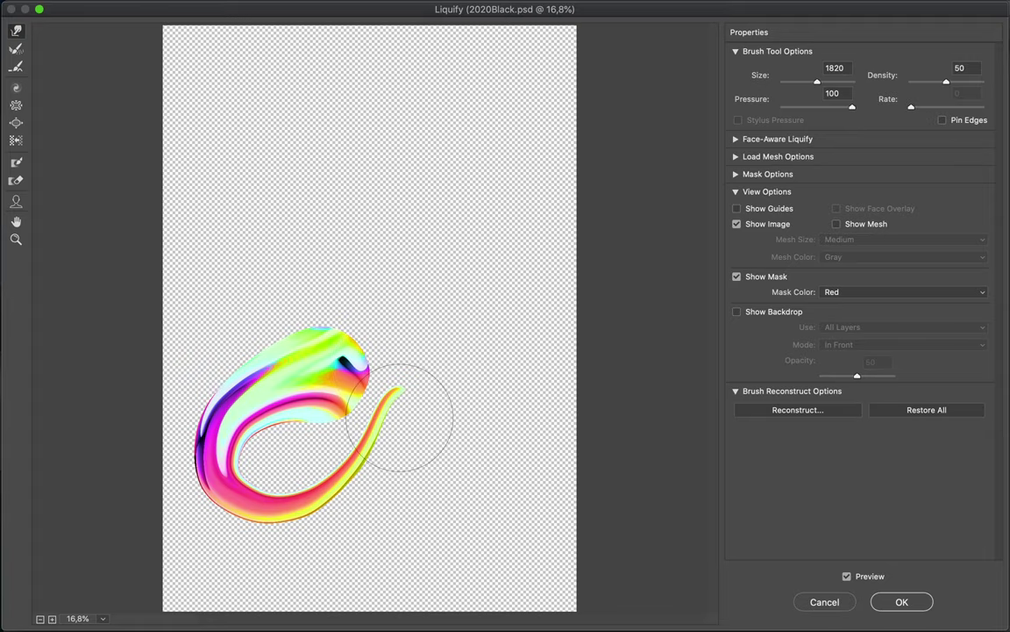
pyautogui.click(907, 604)
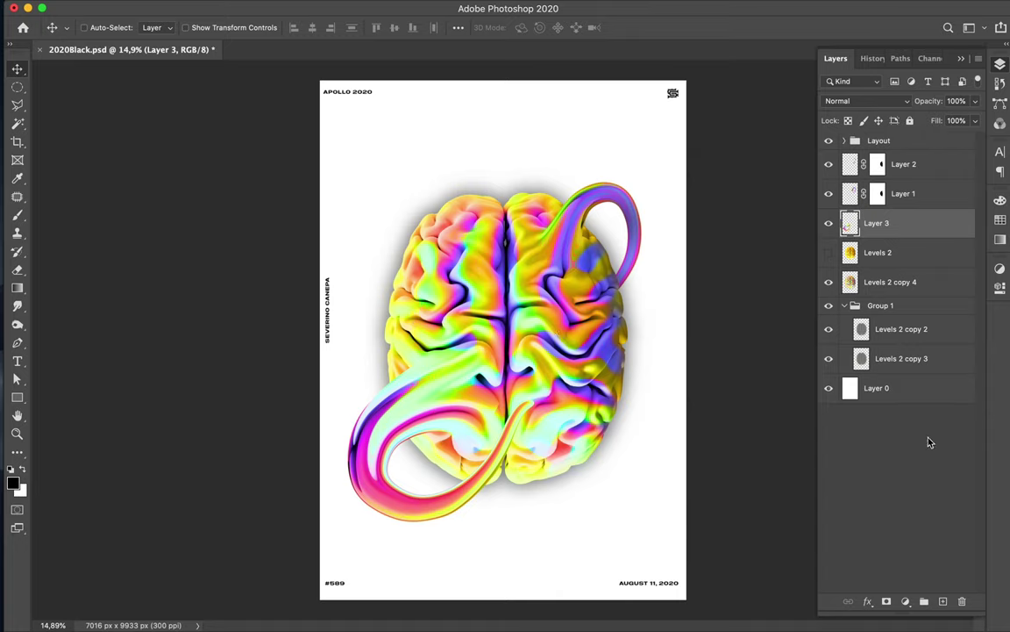
# - Mask Layer 3 to hide the tendril where it overlaps the lower brain, then add an empty Layer 4
pyautogui.click(887, 602)
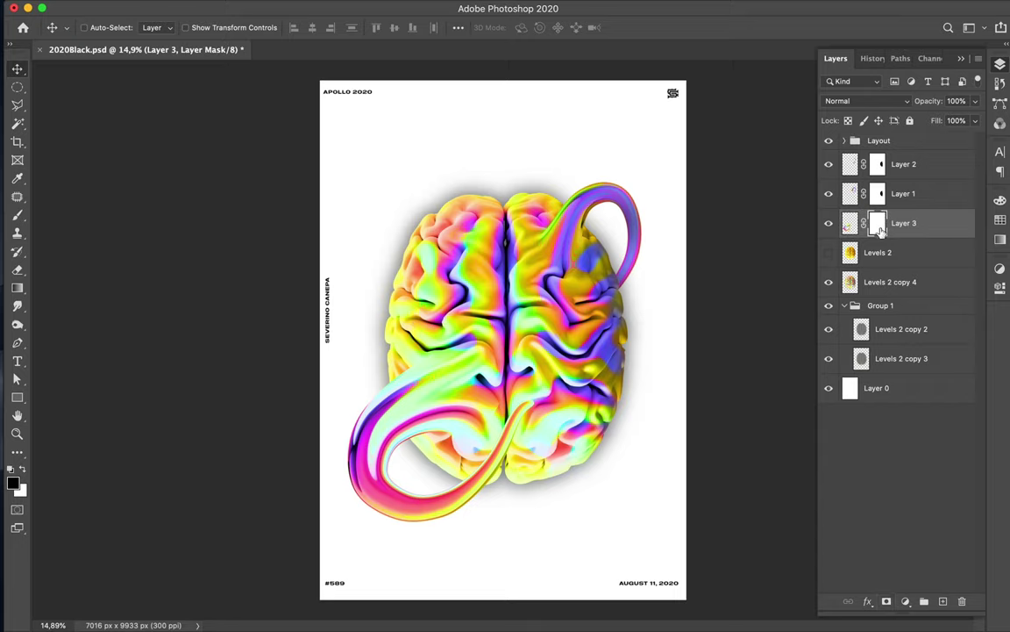
pyautogui.moveTo(878, 239); pyautogui.dragTo(854, 257)
pyautogui.keyDown('ctrl'); pyautogui.click(850, 253); pyautogui.keyUp('ctrl')
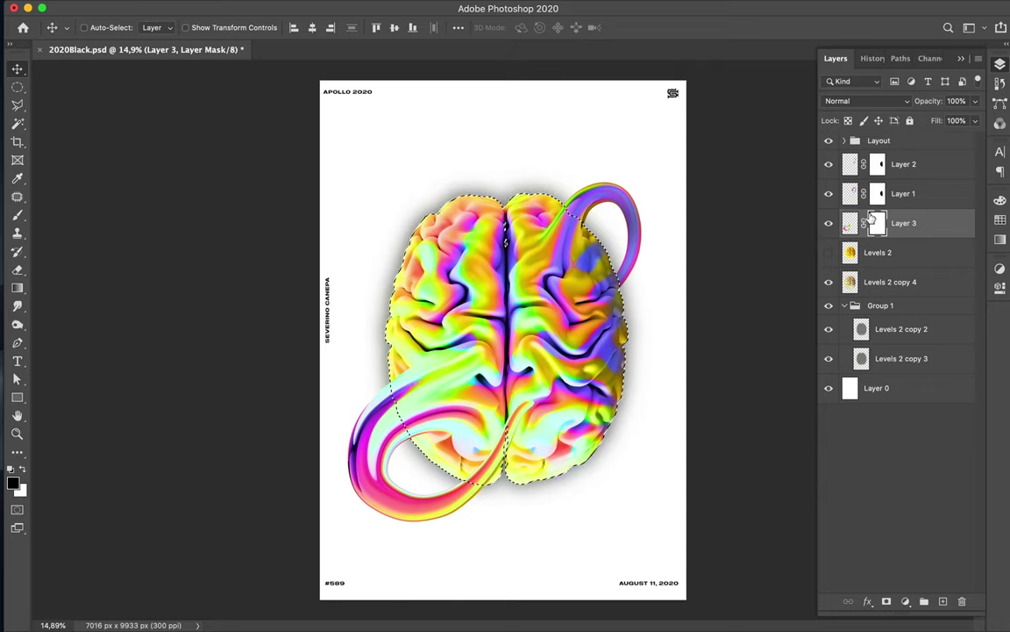
pyautogui.click(849, 226)
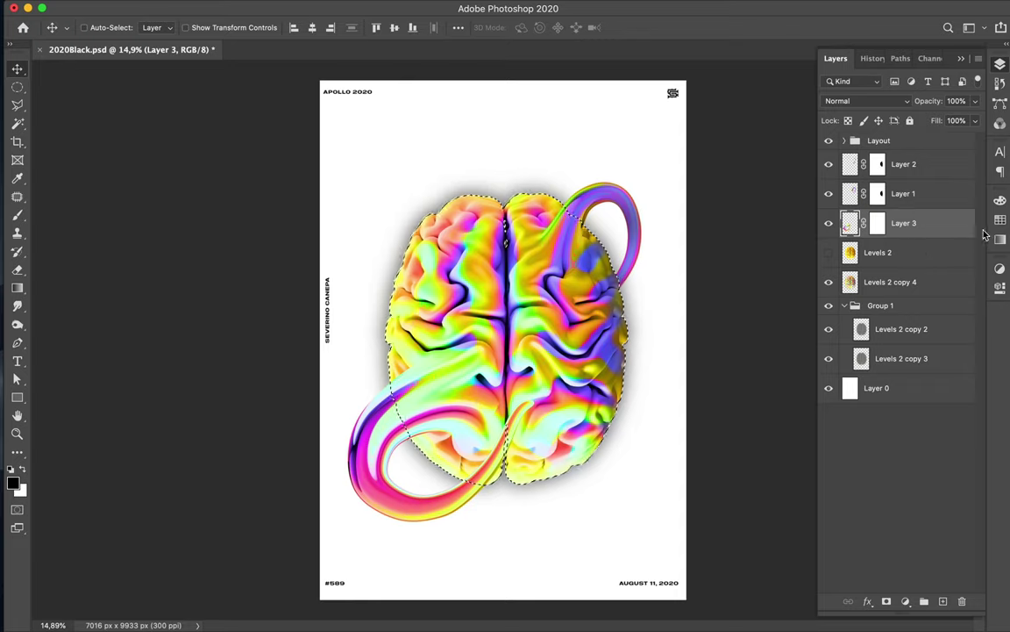
pyautogui.click(878, 225)
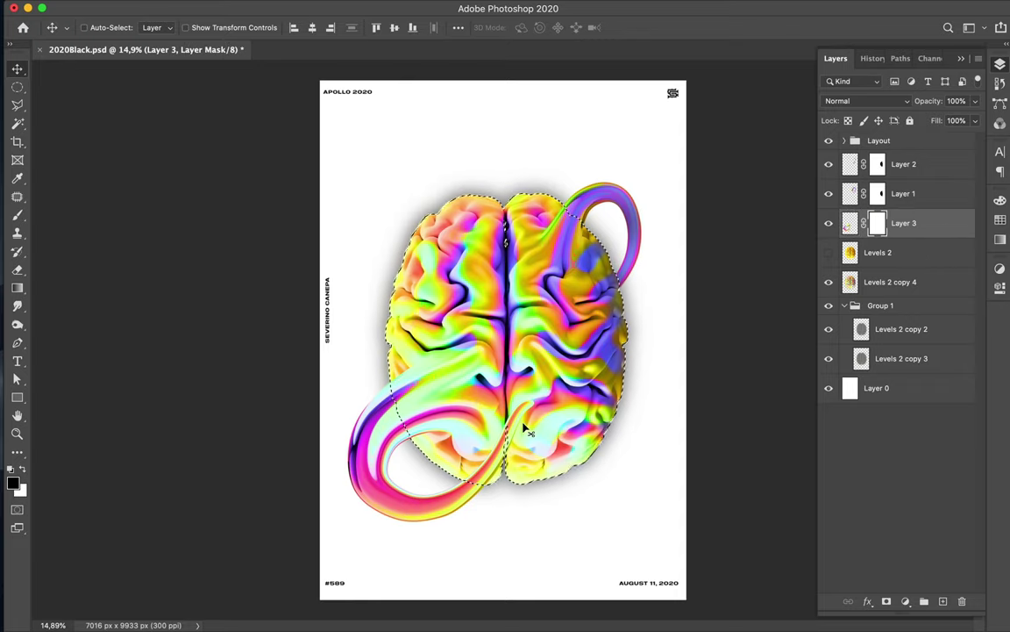
pyautogui.press('b')
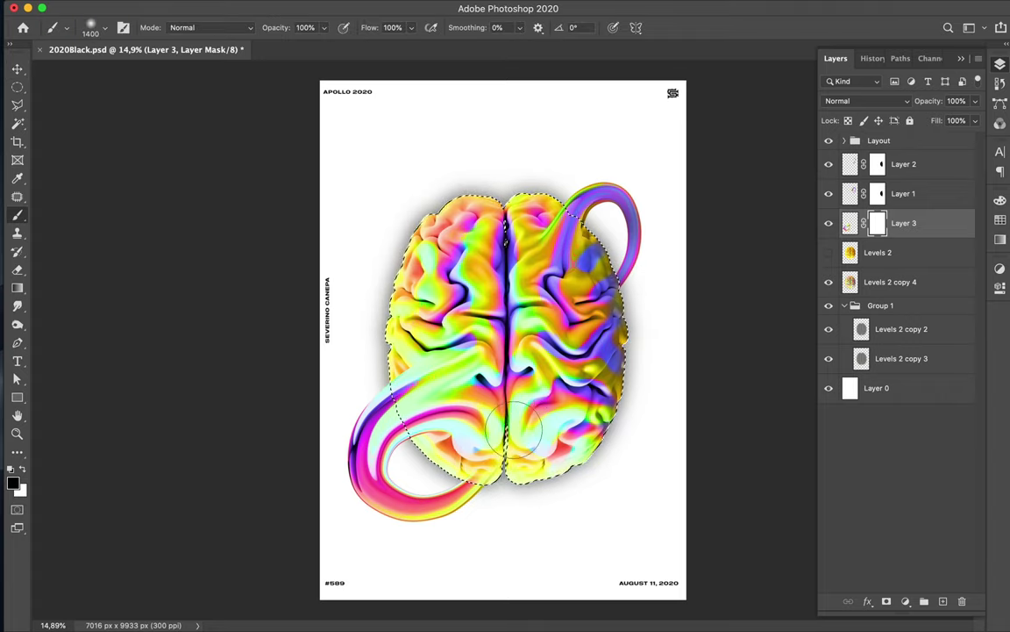
pyautogui.moveTo(484, 461); pyautogui.dragTo(463, 472)
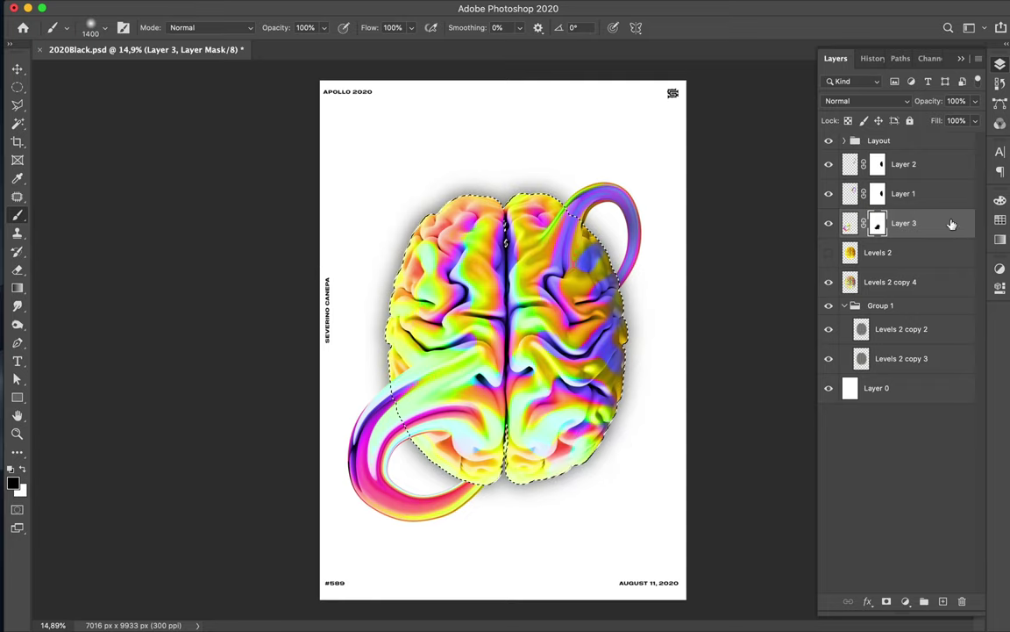
pyautogui.click(944, 601)
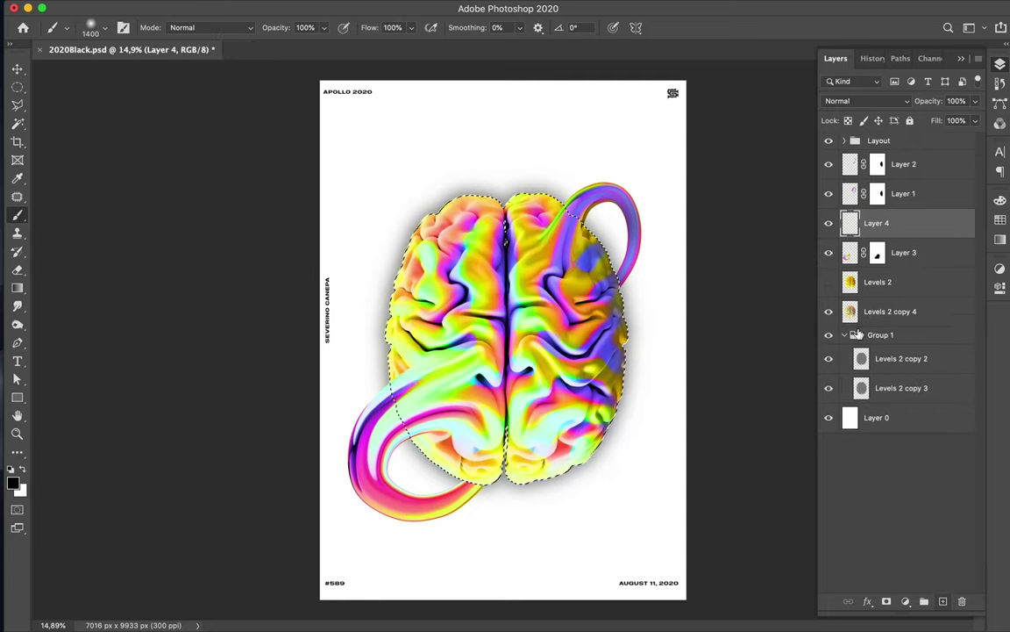
# - Load the lower tendril's outline as a selection, then undo a stray paint stroke on its left edge
pyautogui.keyDown('ctrl'); pyautogui.click(850, 252); pyautogui.keyUp('ctrl')
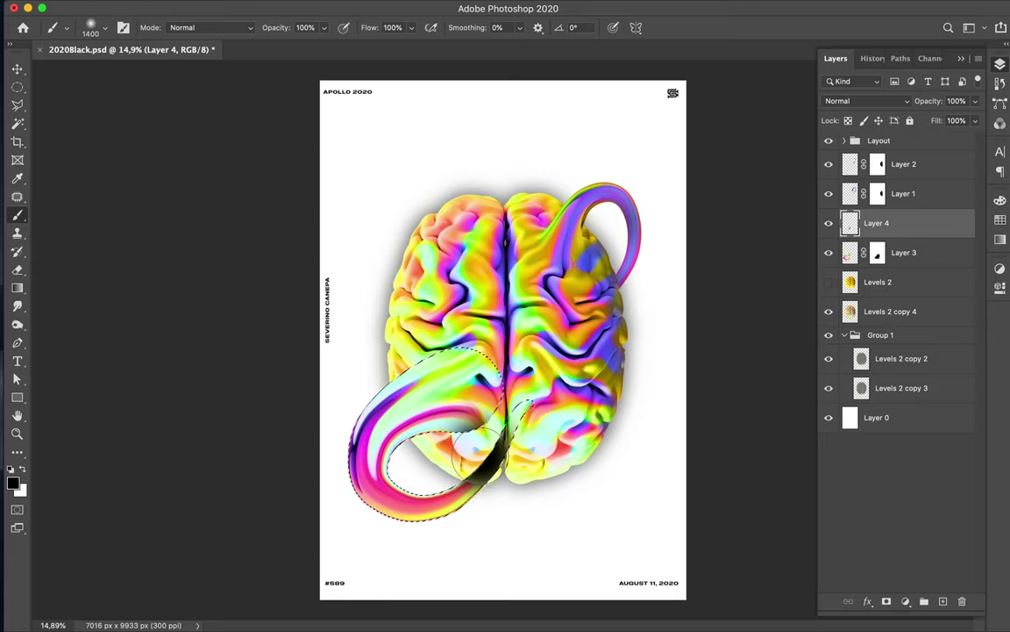
pyautogui.press('e')
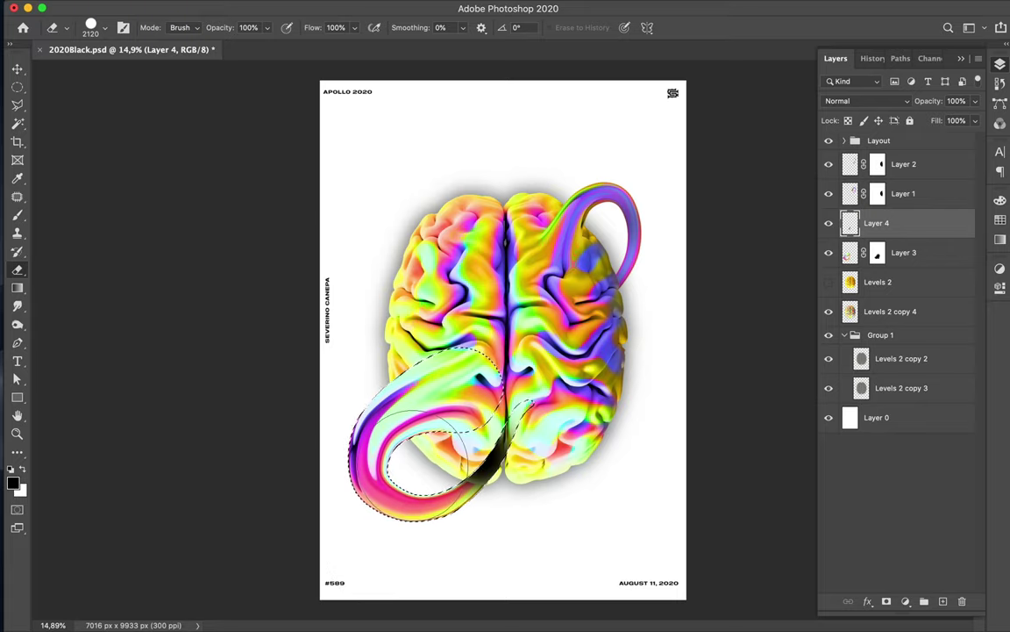
pyautogui.press('b')
pyautogui.click(410, 469)
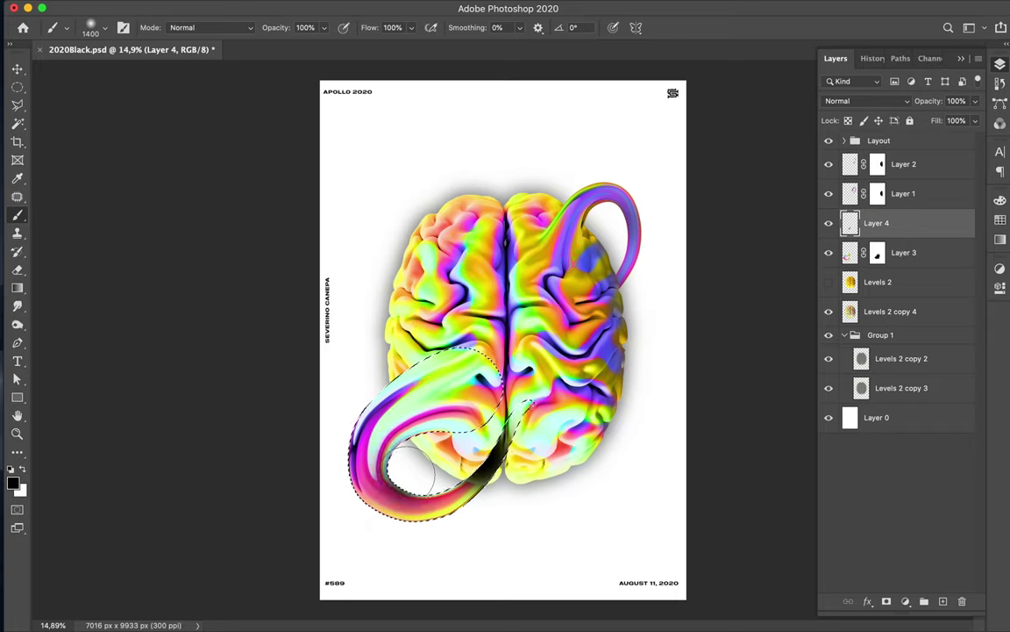
pyautogui.hotkey('ctrl', 'z')
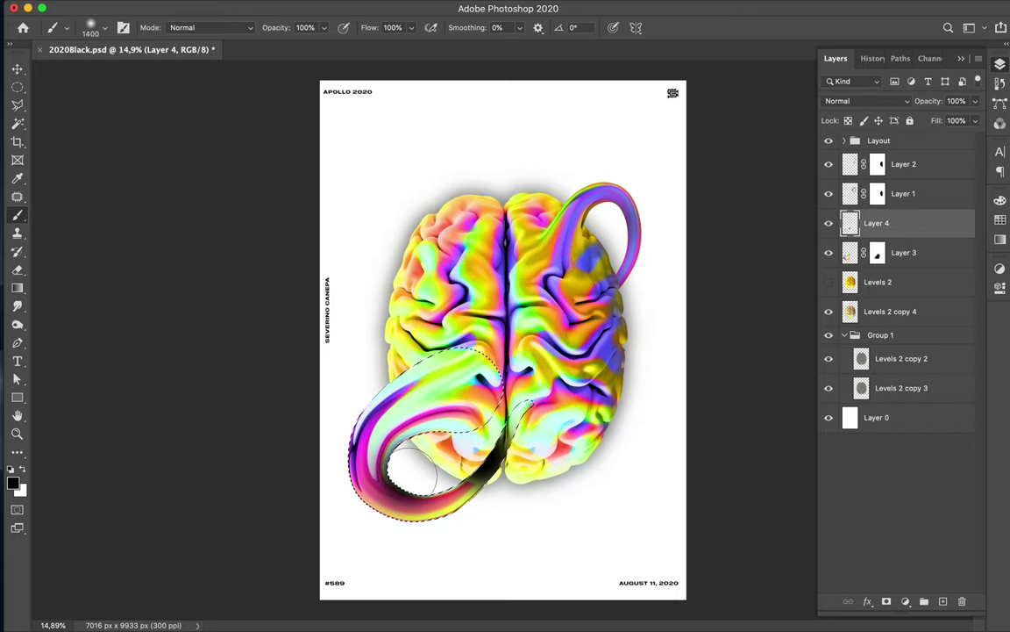
pyautogui.press('v')
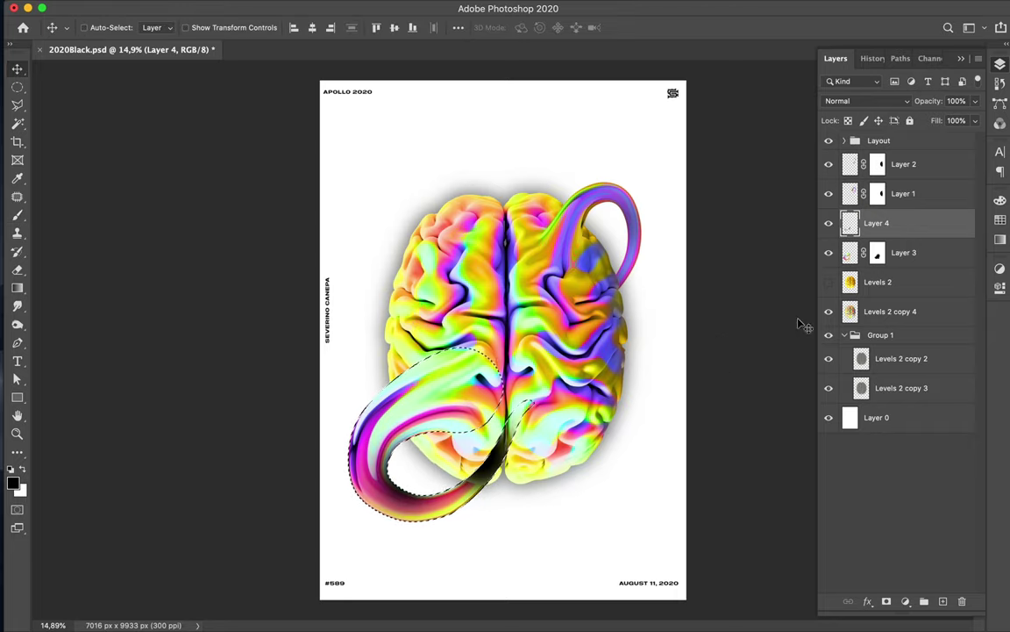
# - Erase the shadow on Layer 4 with a Soft Round eraser brush, then select Layer 2
pyautogui.press('e')
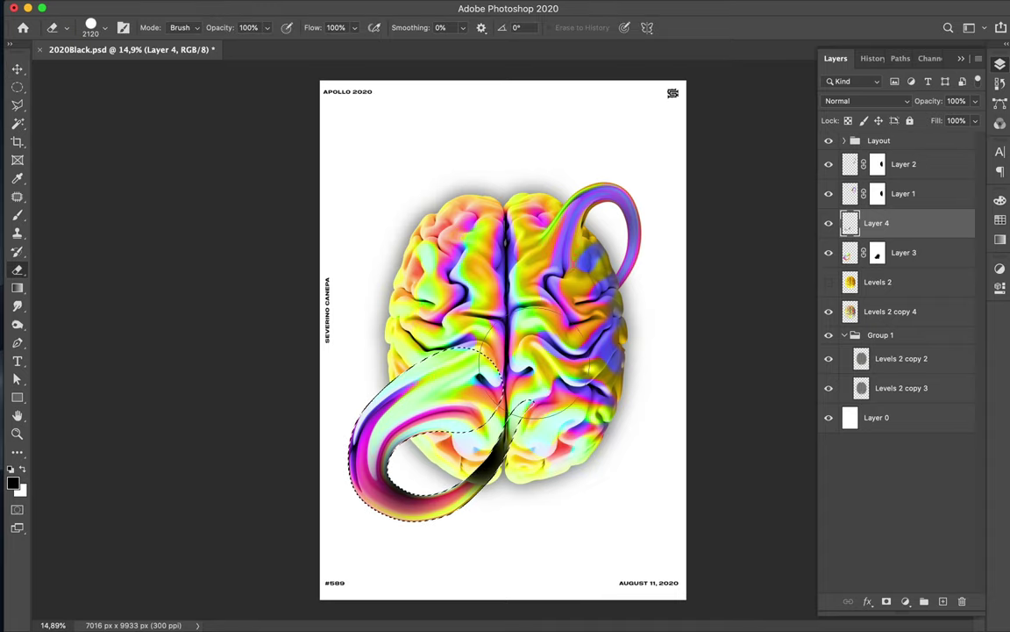
pyautogui.click(107, 29)
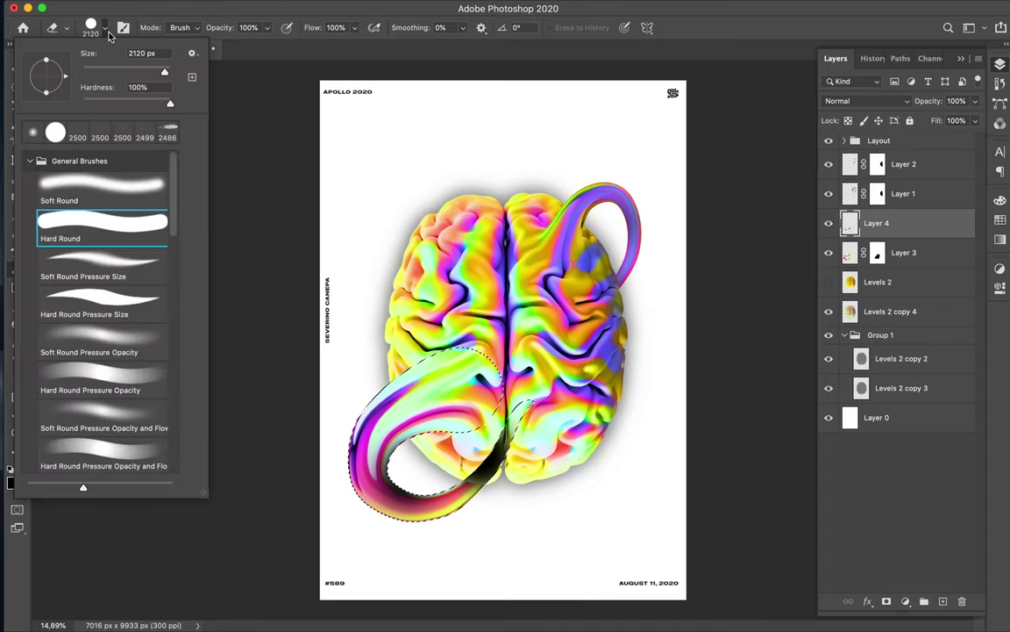
pyautogui.click(80, 182)
pyautogui.press('Return')
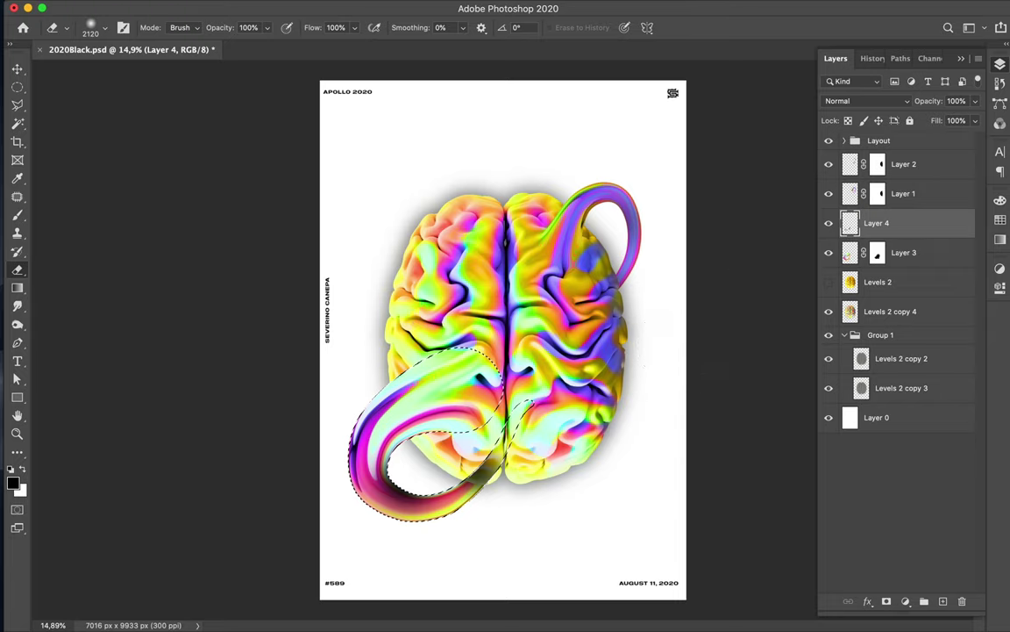
pyautogui.press('v')
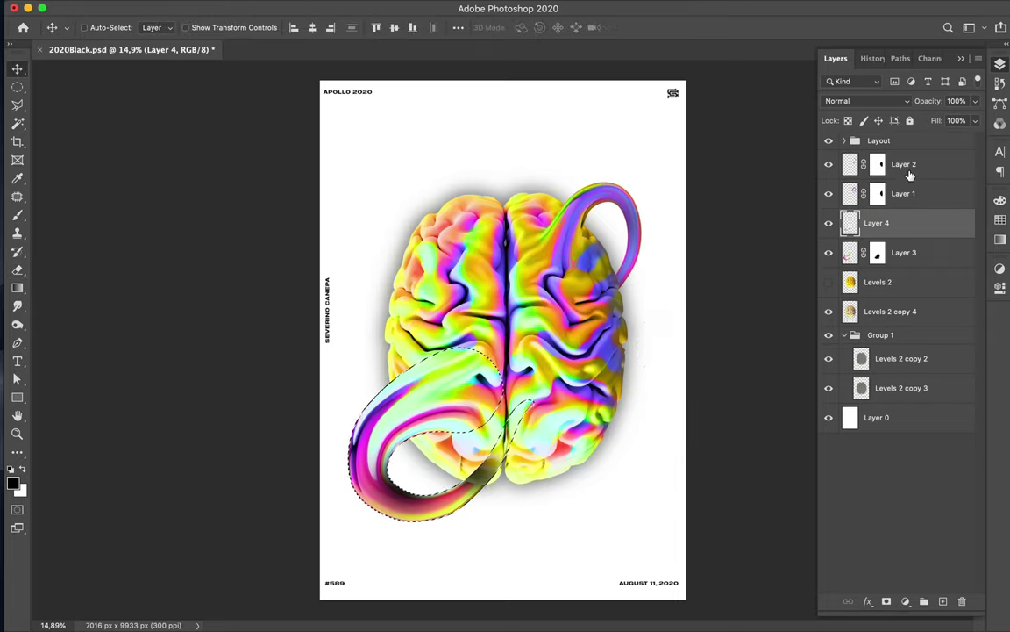
pyautogui.click(910, 174)
# - Rename Layer 2 to 'Shadow' and Layer 1 to 'Brain Energy'
pyautogui.click(829, 165)
pyautogui.click(828, 165)
pyautogui.doubleClick(904, 165)
pyautogui.write('Sha')
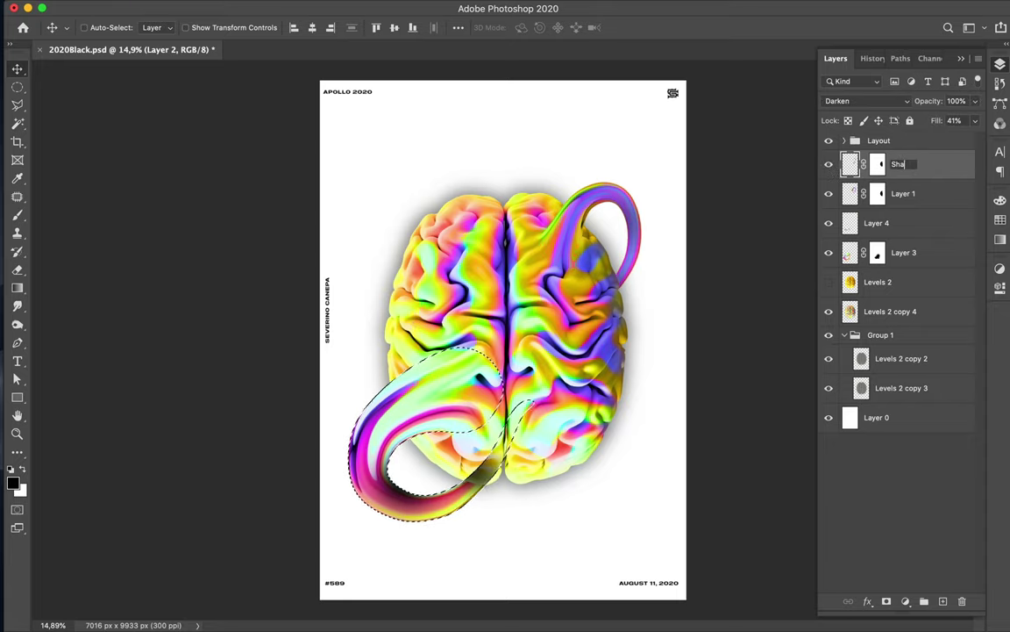
pyautogui.press('Return')
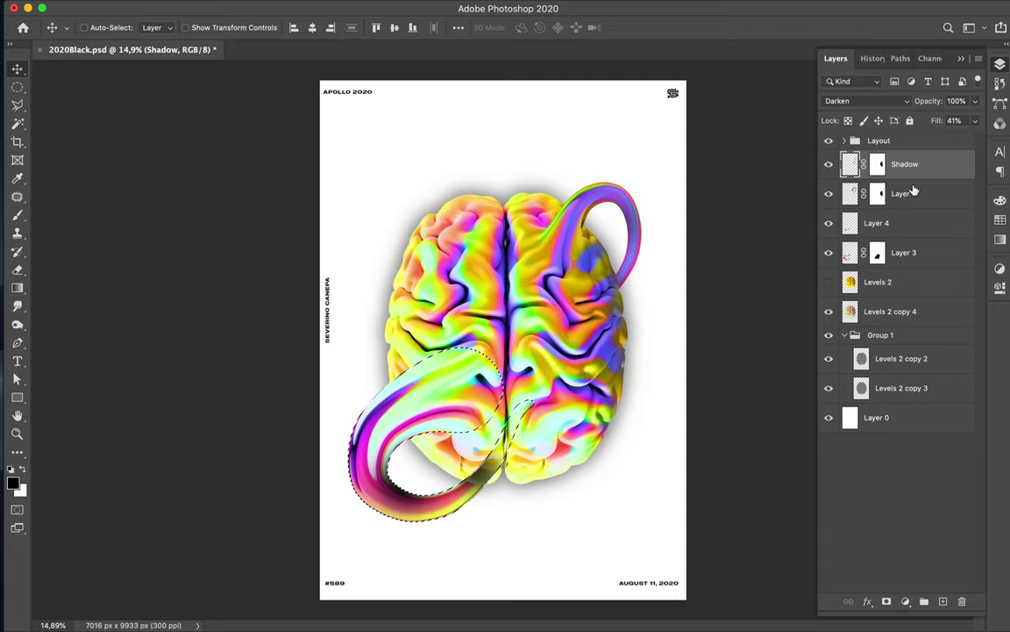
pyautogui.click(905, 193)
pyautogui.write('Brain Energ')
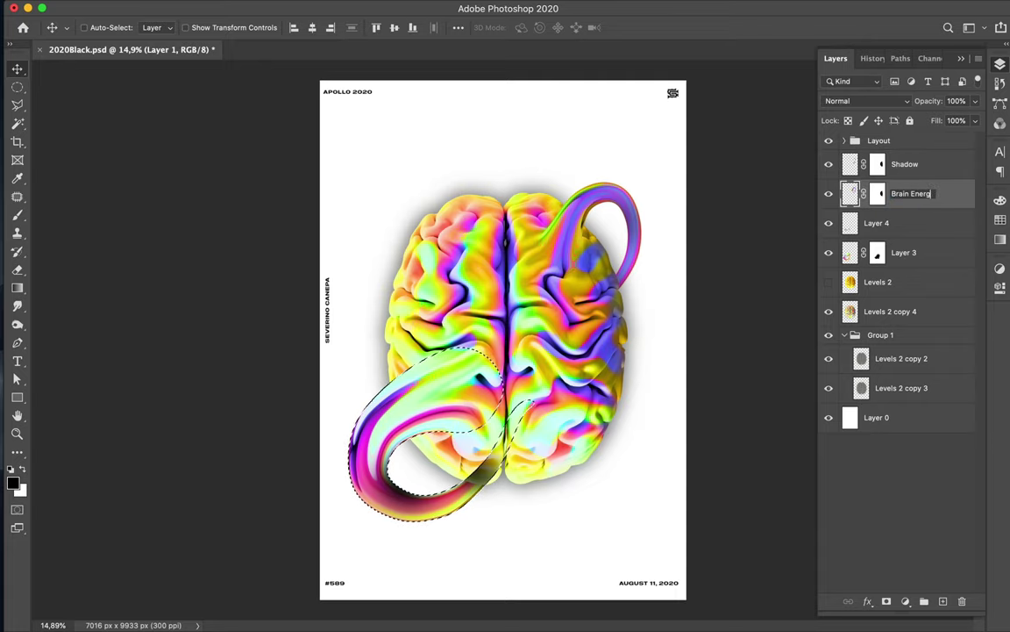
pyautogui.write('y')
pyautogui.press('Return')
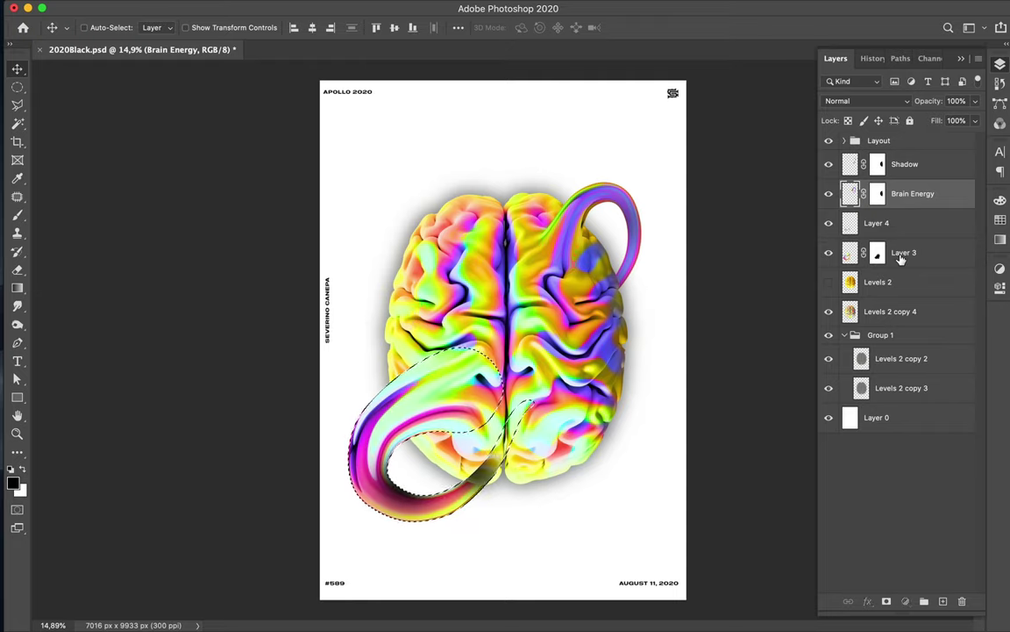
# - Rename Layer 3 to 'Brain Energy Down' and Layer 4 to 'Shadow'
pyautogui.doubleClick(904, 253)
pyautogui.write('Brain')
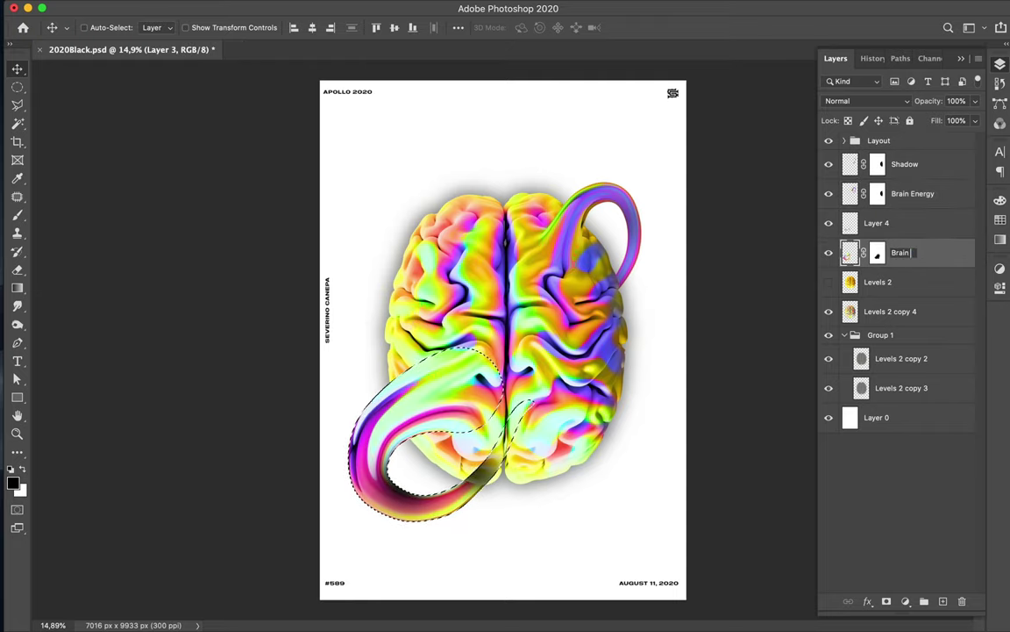
pyautogui.write(' Ene')
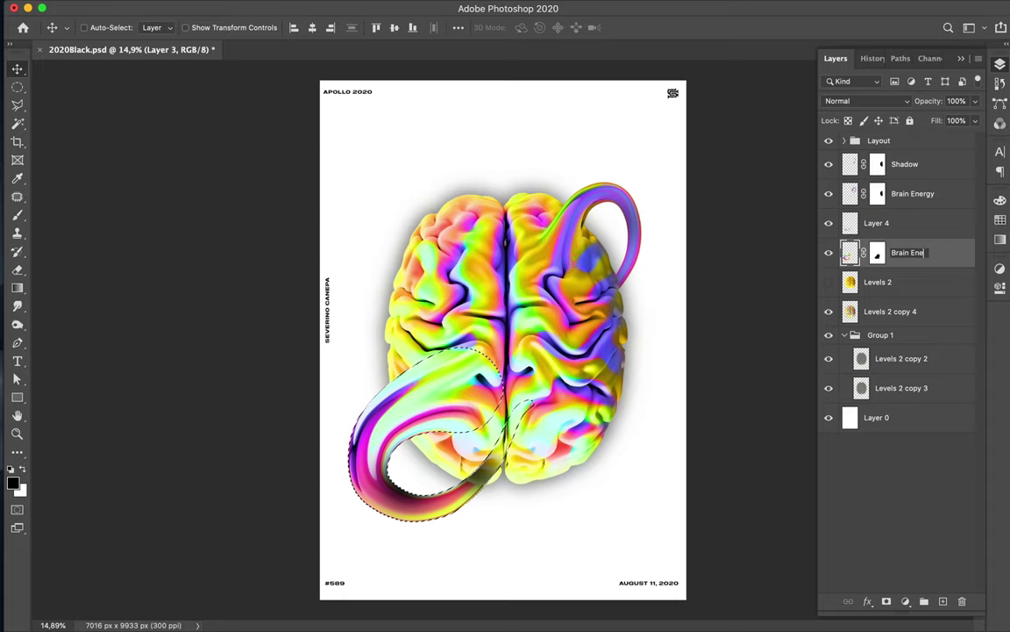
pyautogui.write('rgy Down')
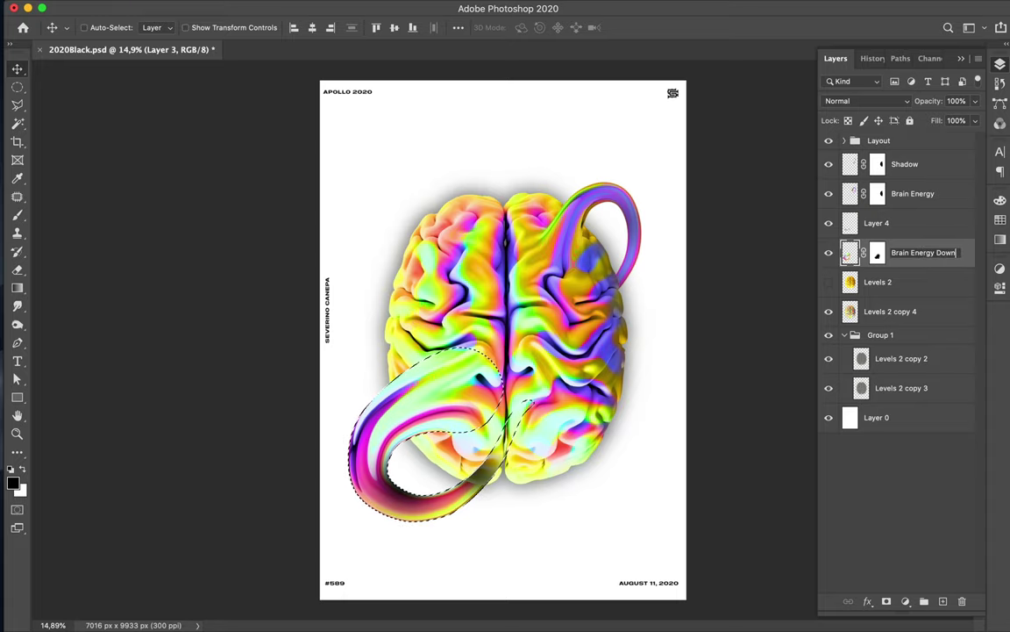
pyautogui.press('Return')
pyautogui.doubleClick(877, 223)
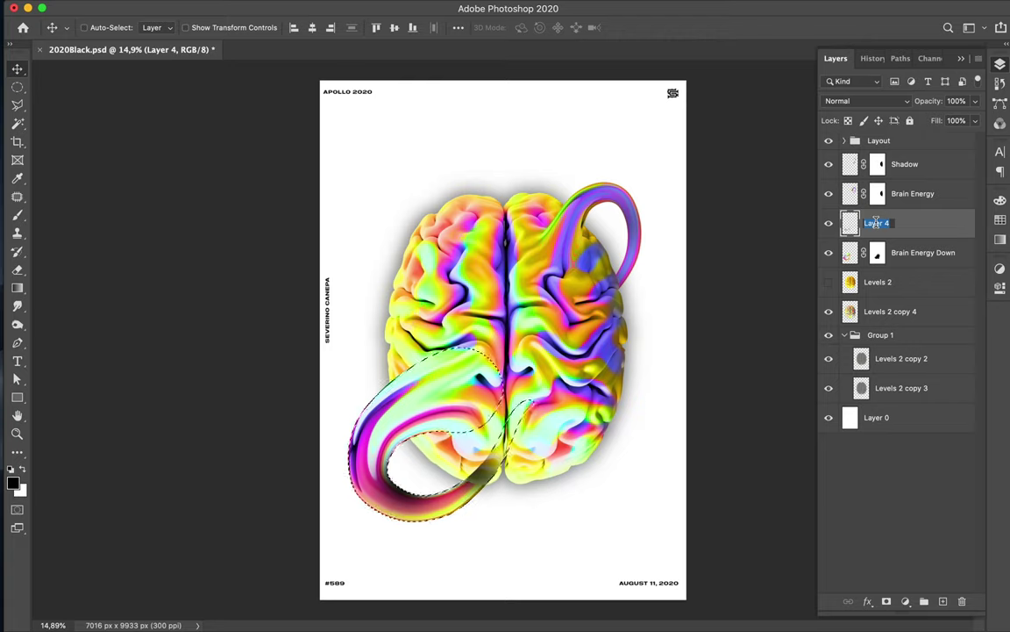
pyautogui.write('Shadow')
pyautogui.press('Return')
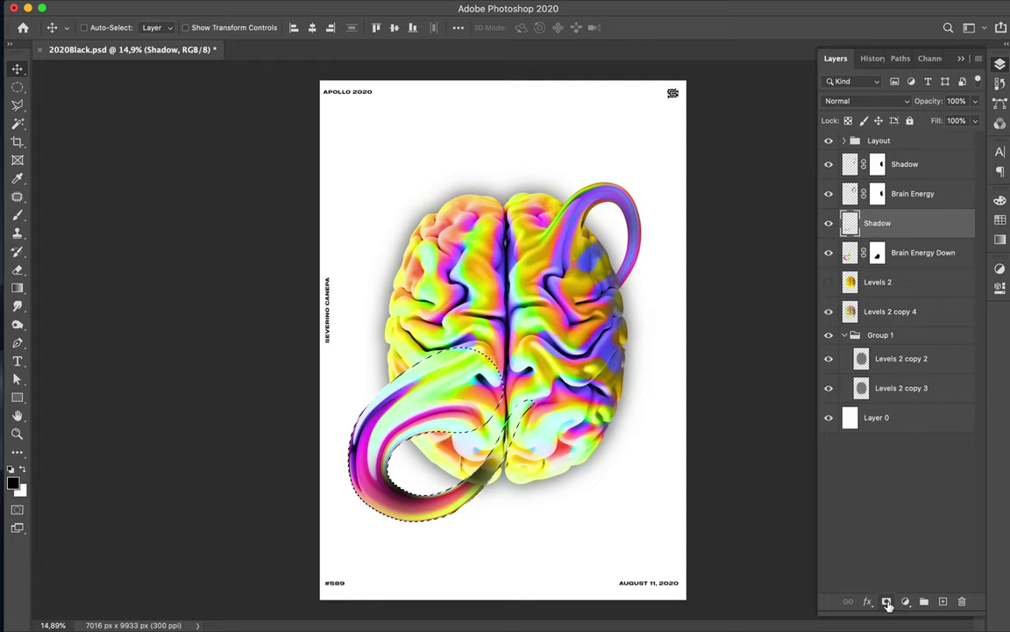
# - Add a blank white mask to the lower Shadow layer and load the brain's outline as a selection
pyautogui.click(887, 601)
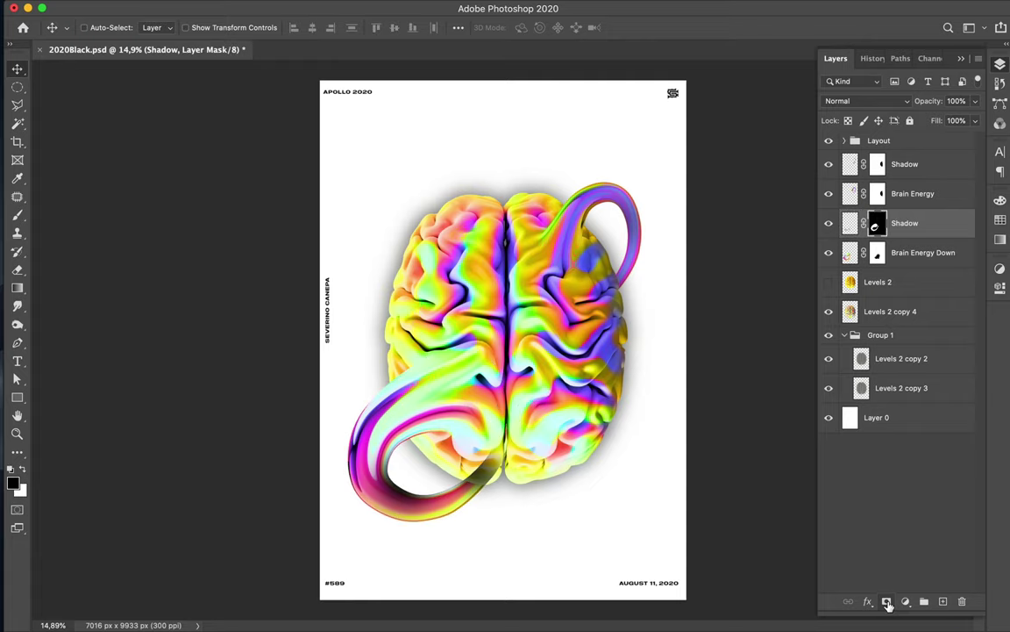
pyautogui.hotkey('ctrl', 'z')
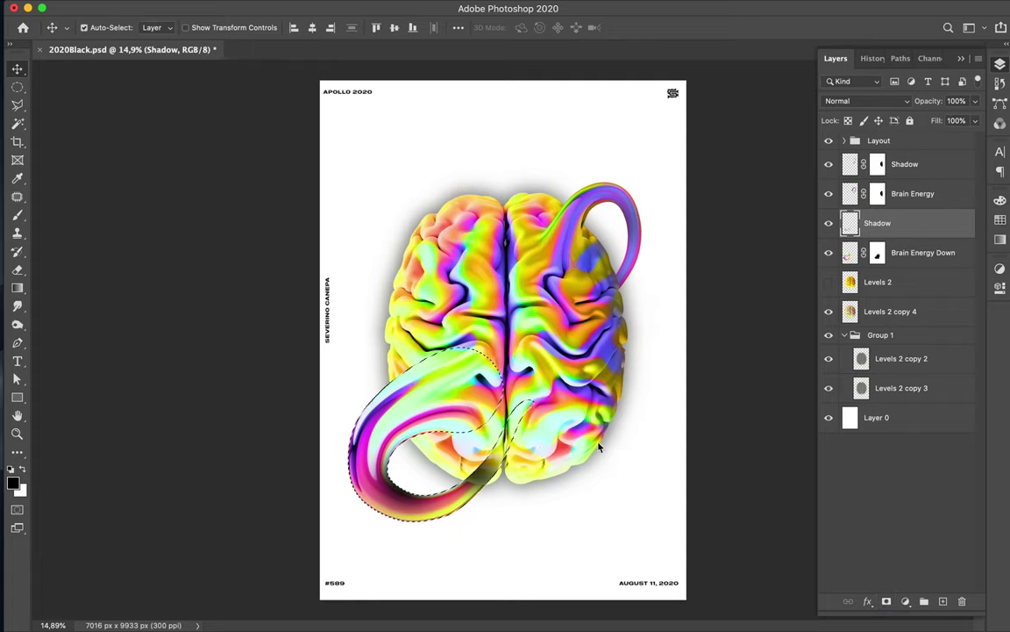
pyautogui.press('m')
pyautogui.click(489, 463)
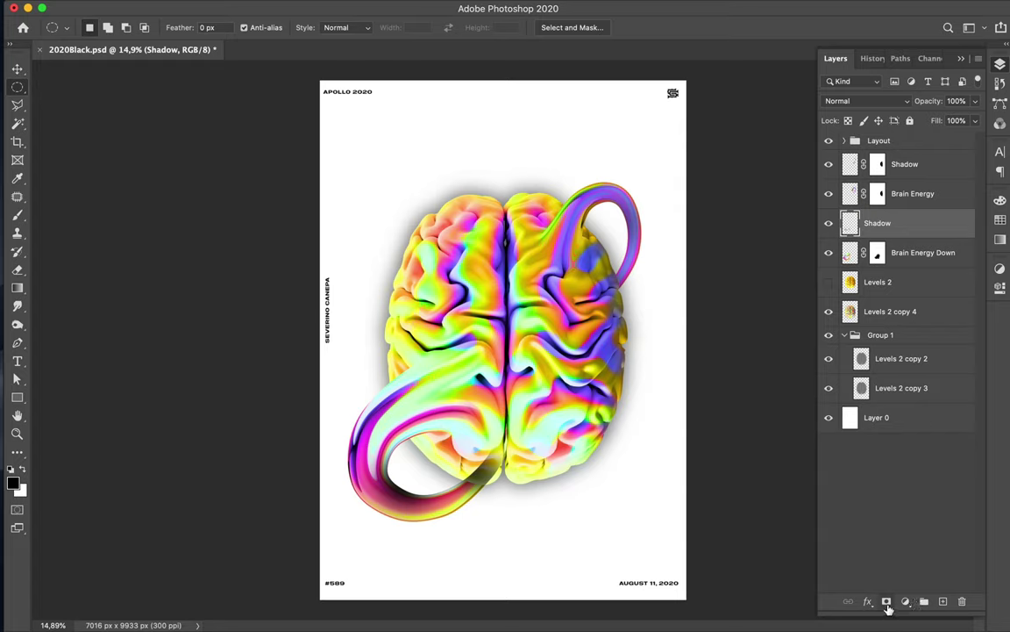
pyautogui.click(887, 603)
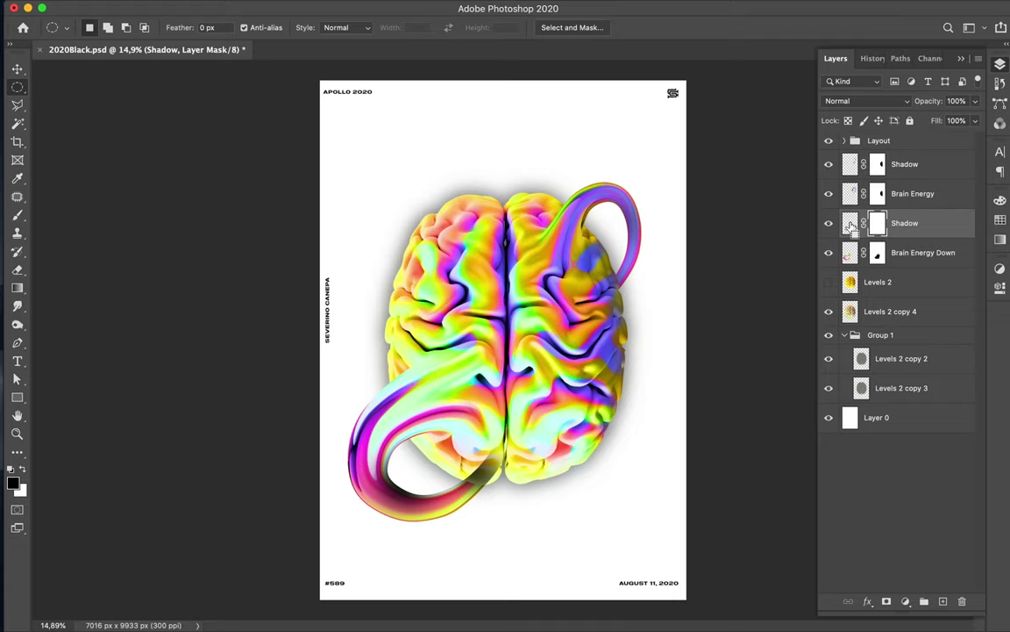
pyautogui.keyDown('ctrl'); pyautogui.click(851, 282); pyautogui.keyUp('ctrl')
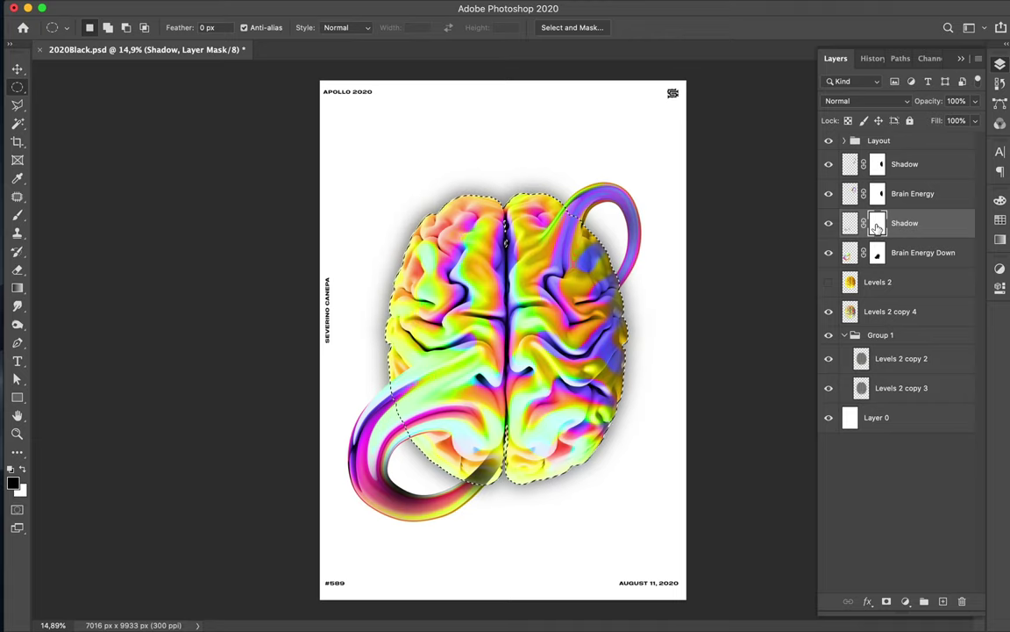
# - Paint black on the mask to hide the dark shadow across the brain's lower centre
pyautogui.press('b')
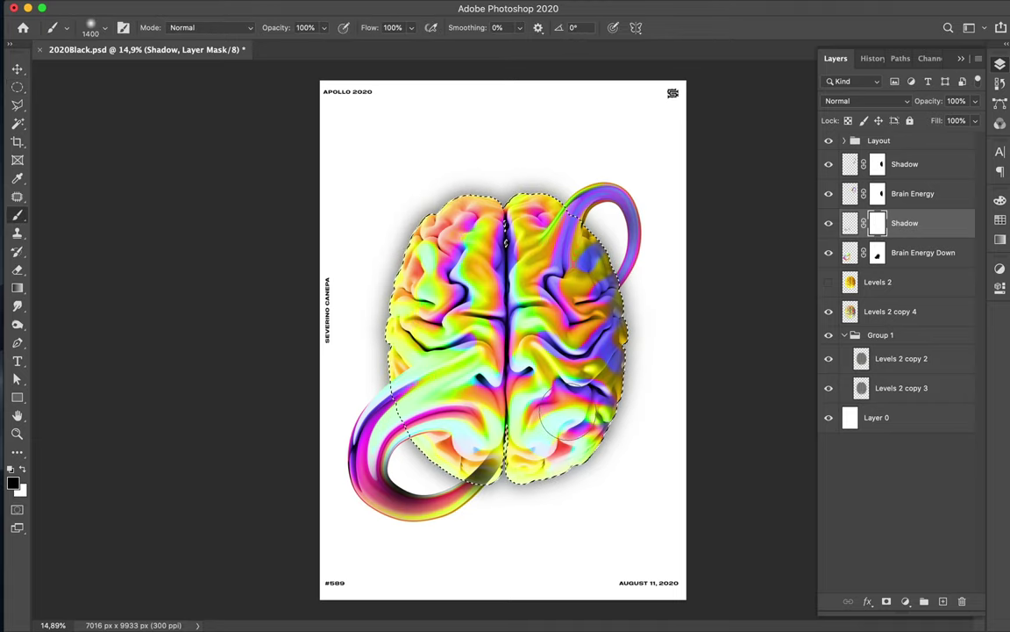
pyautogui.press('e')
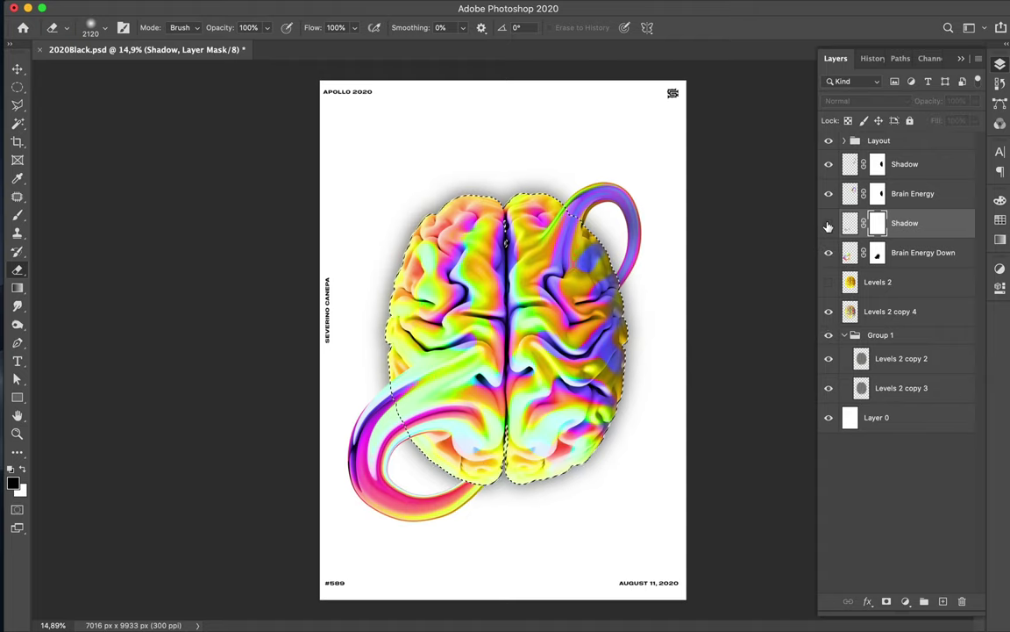
pyautogui.scroll(2, 501, 332)
pyautogui.scroll(3, 492, 430)
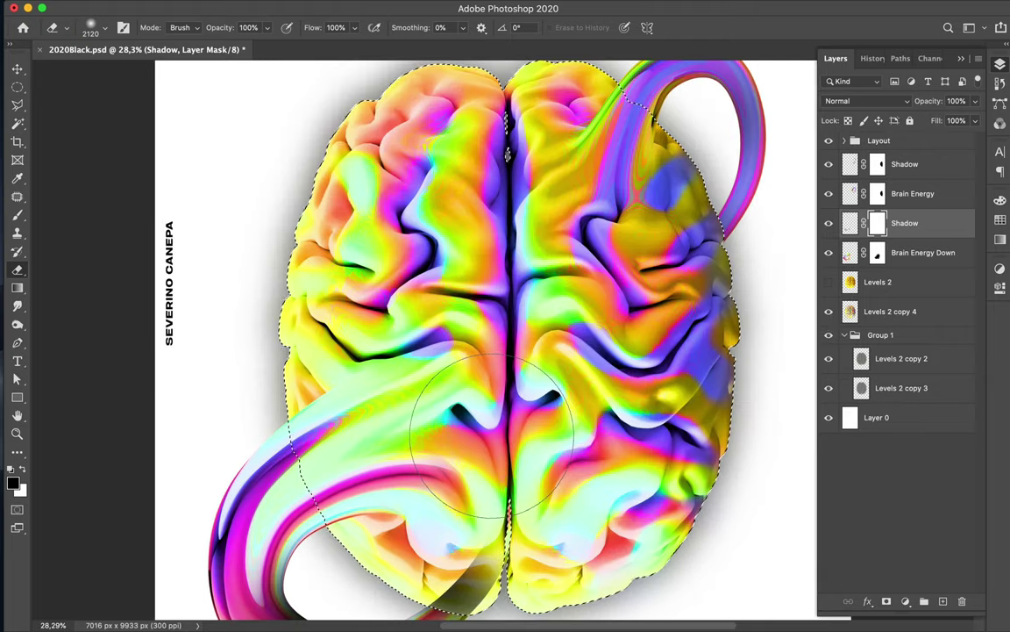
pyautogui.scroll(-1, 485, 429)
pyautogui.moveTo(483, 409); pyautogui.dragTo(464, 386)
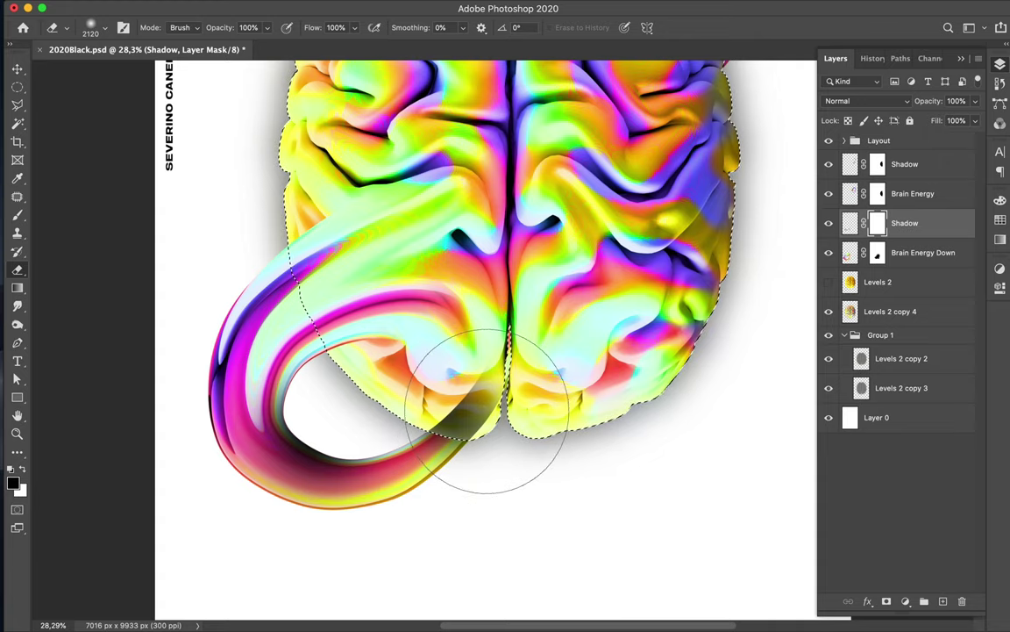
pyautogui.press('m')
pyautogui.press('b')
pyautogui.moveTo(476, 406); pyautogui.dragTo(442, 385)
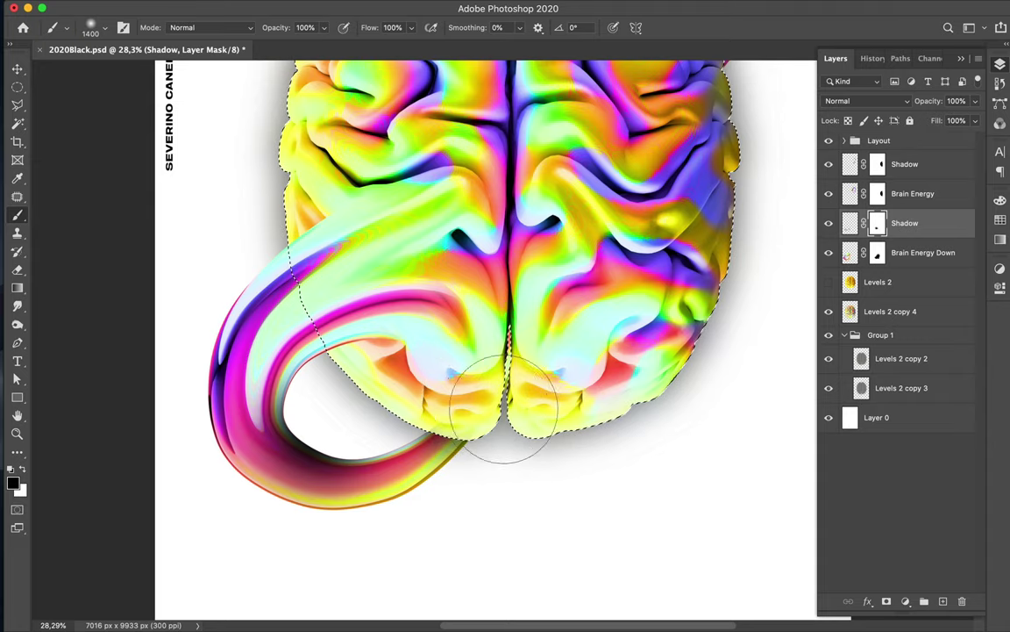
pyautogui.moveTo(418, 387); pyautogui.dragTo(436, 399)
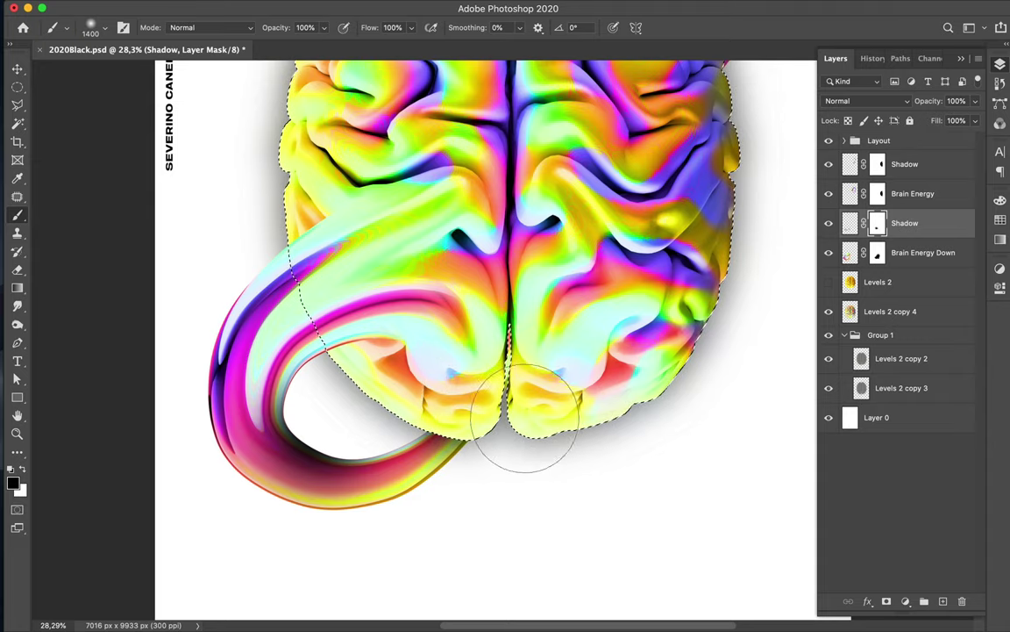
pyautogui.scroll(-2, 436, 399)
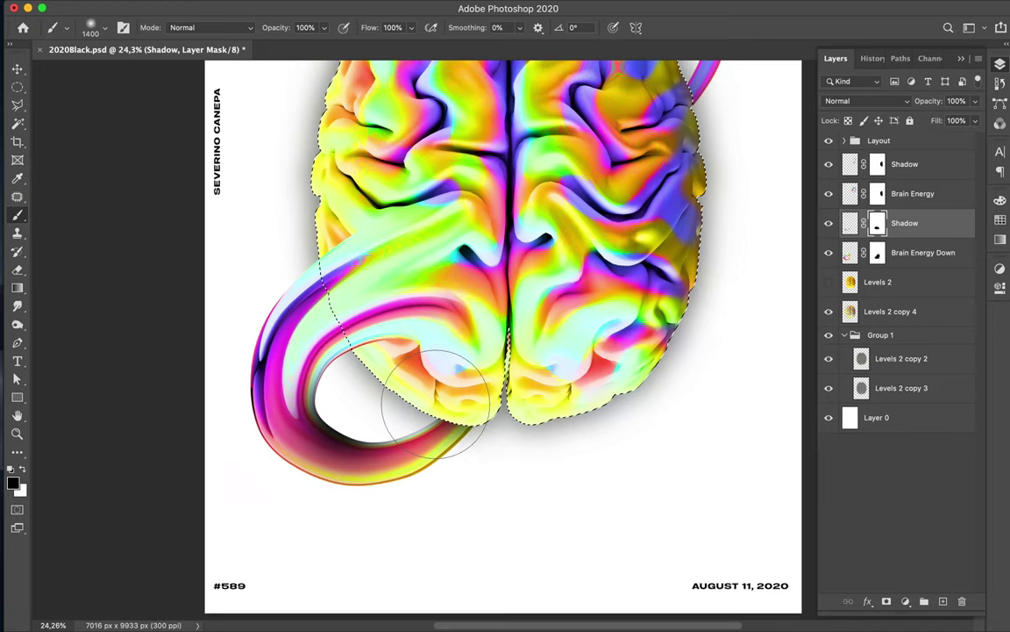
pyautogui.scroll(-2, 395, 418)
pyautogui.scroll(-2, 394, 418)
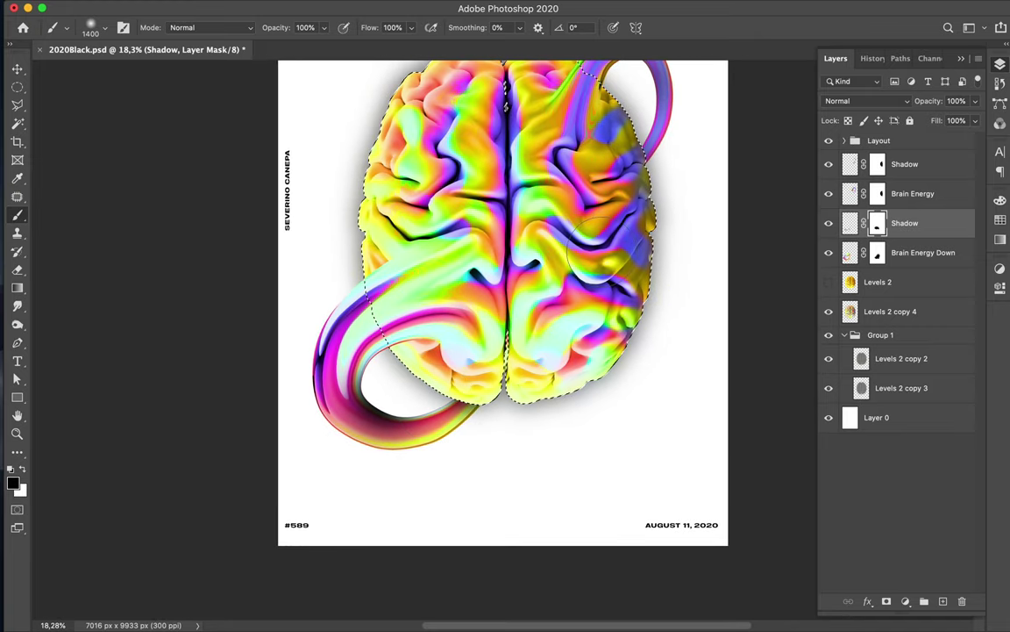
pyautogui.scroll(3, 600, 242)
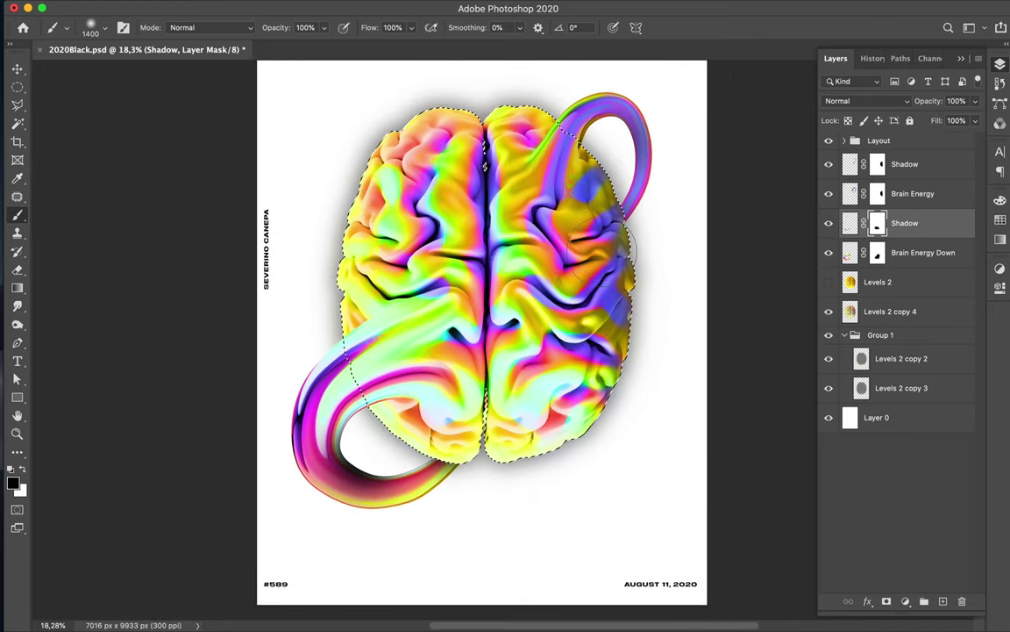
# - Deselect the brain and target the Shadow layer's pixels instead of its mask
pyautogui.press('m')
pyautogui.click(605, 258)
pyautogui.press('v')
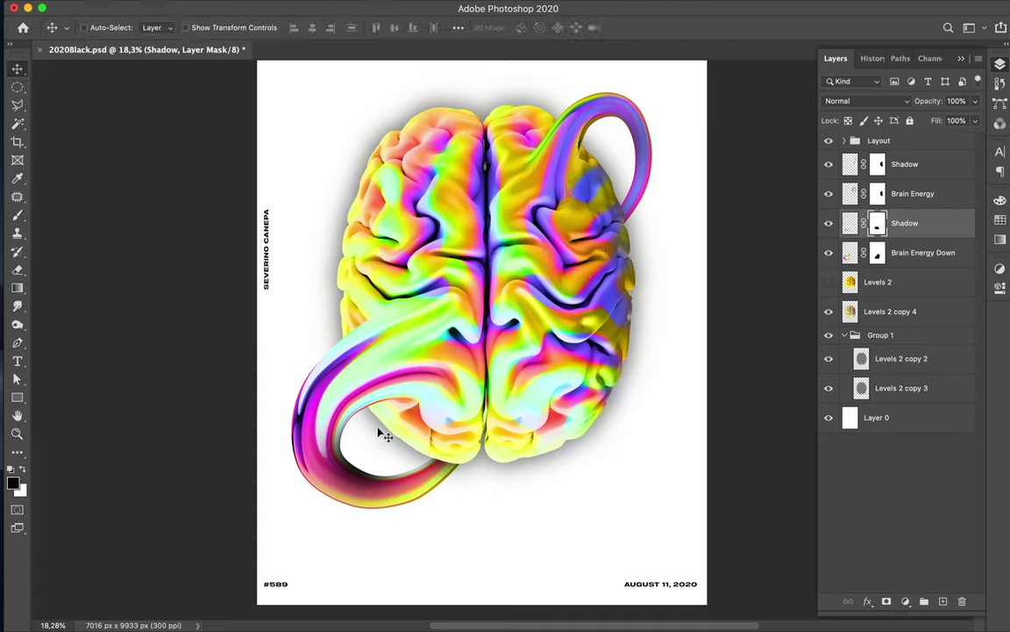
pyautogui.hotkey('ctrl', '2')
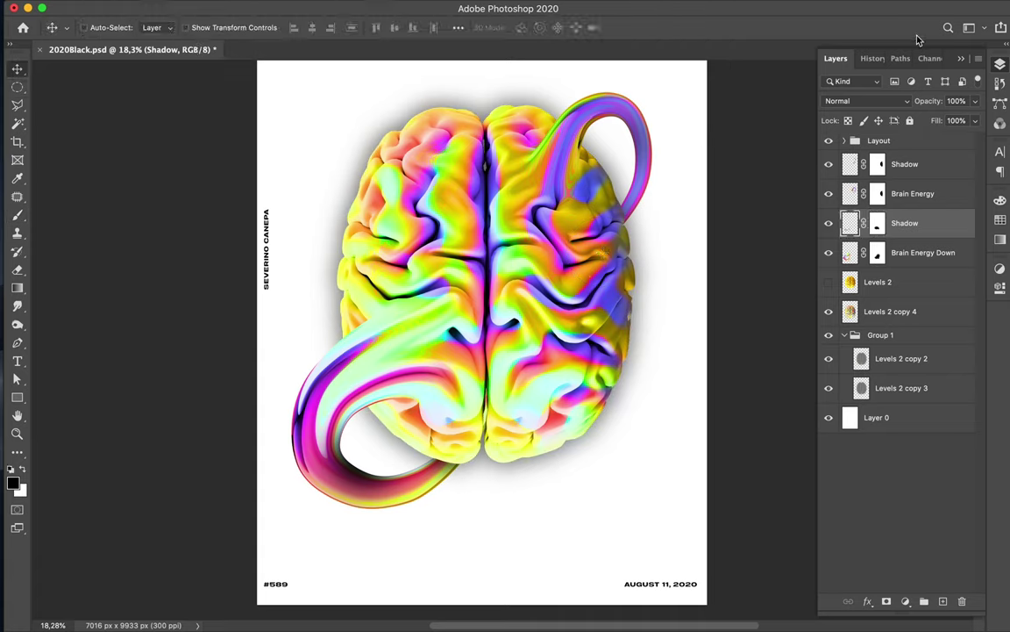
# - Set Fill to 61% on the lower Shadow layer and 58% on the top Darken-mode Shadow layer
pyautogui.click(976, 122)
pyautogui.moveTo(976, 125); pyautogui.dragTo(952, 140)
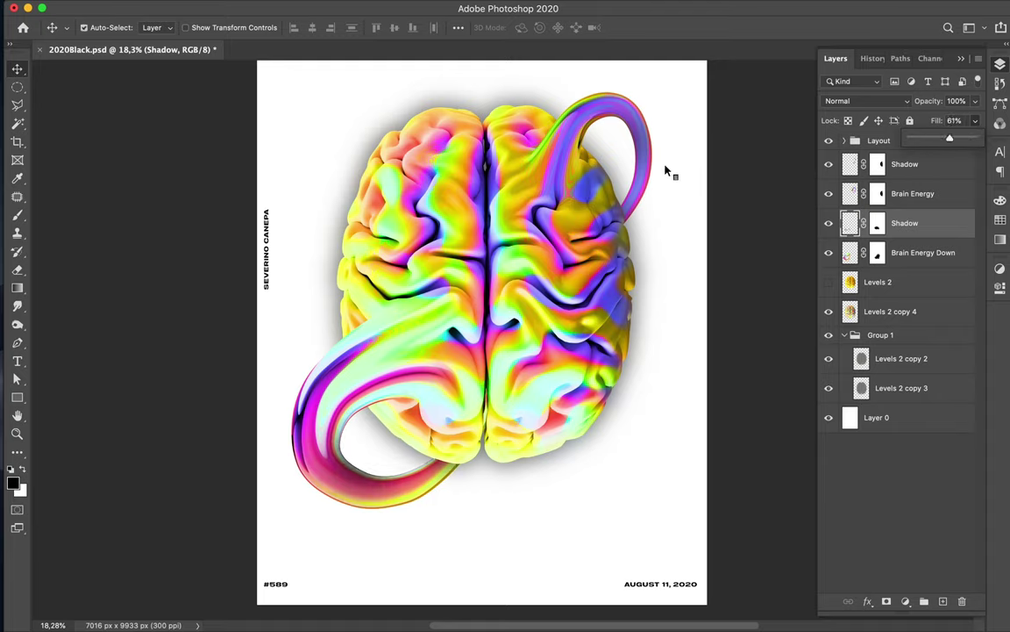
pyautogui.click(646, 165)
pyautogui.click(977, 122)
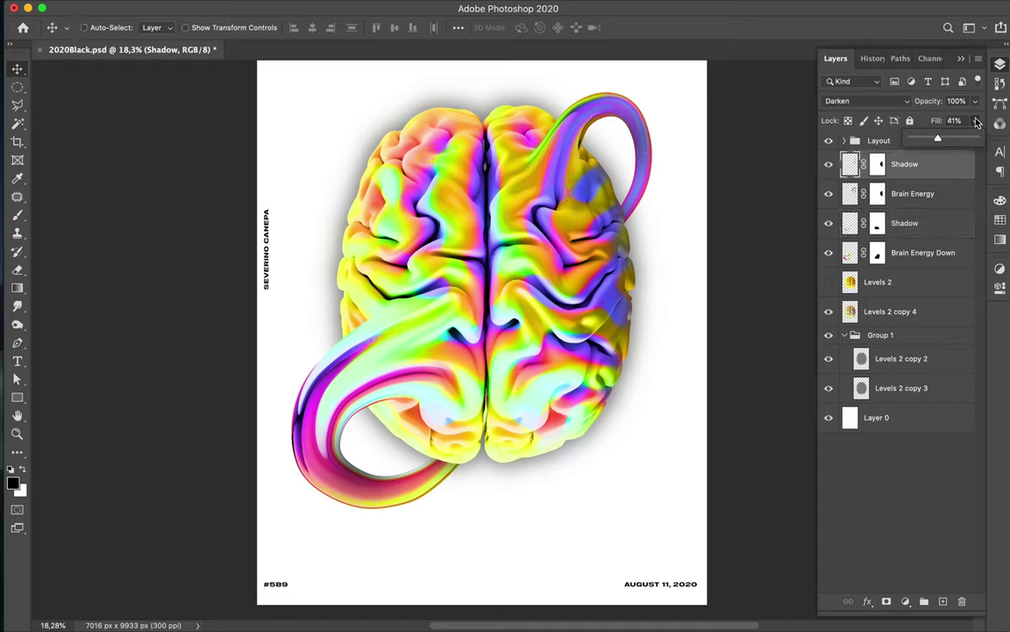
pyautogui.moveTo(949, 143); pyautogui.dragTo(955, 143)
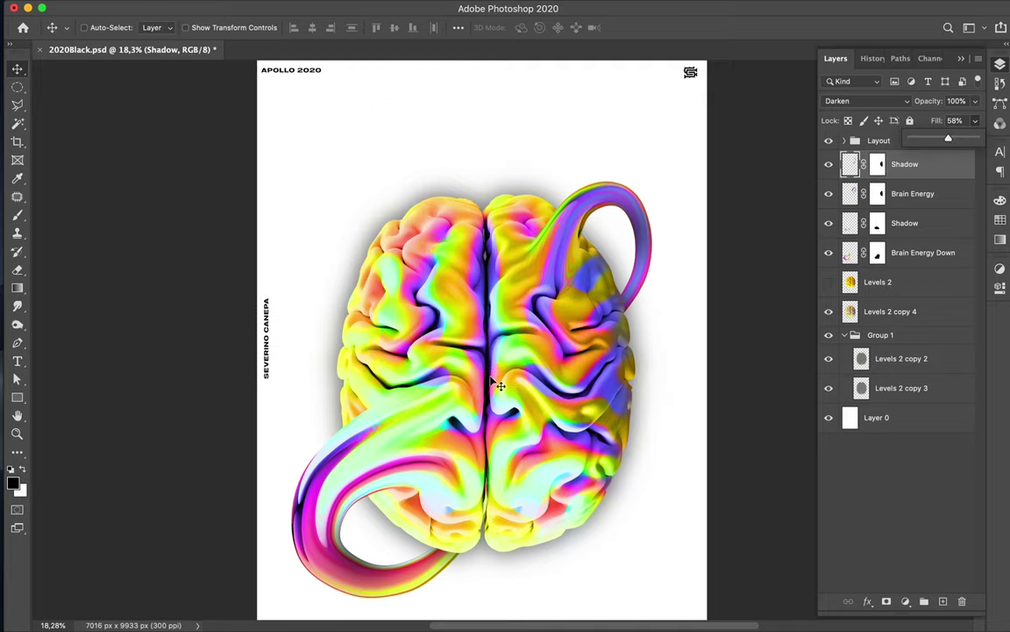
pyautogui.keyDown('alt'); pyautogui.scroll(-3, 499, 386); pyautogui.keyUp('alt')
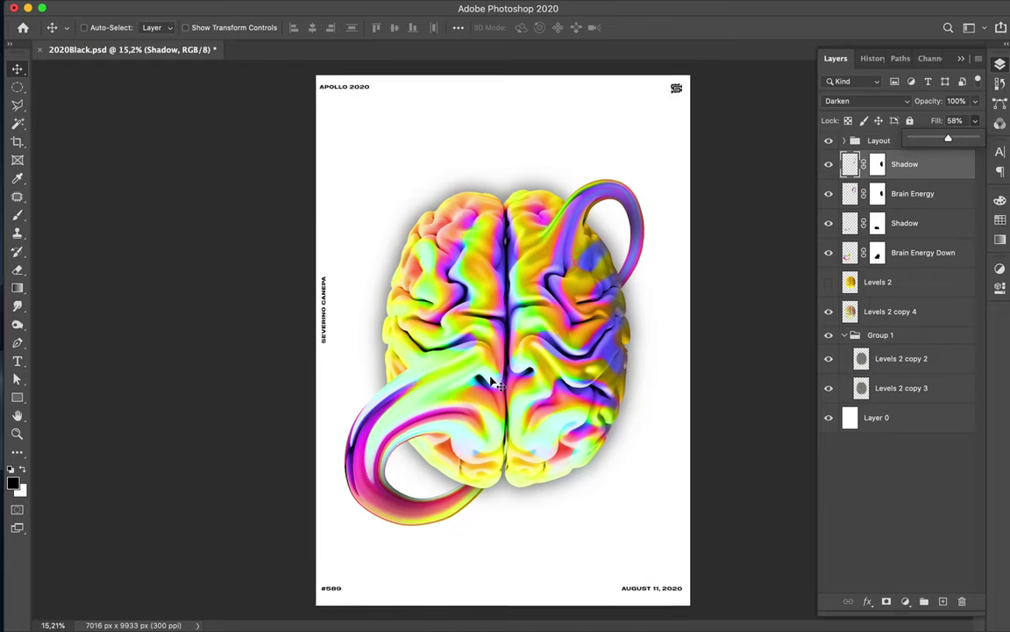
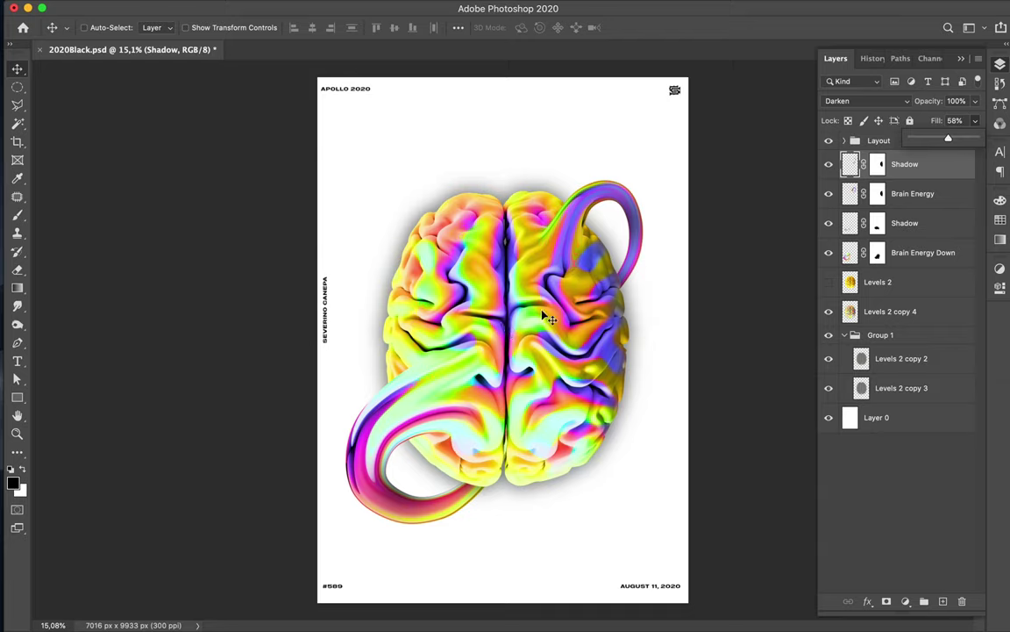
# - Copy a small circle from the brain's lower right edge onto a new layer above Levels 2 copy 4
pyautogui.press('m')
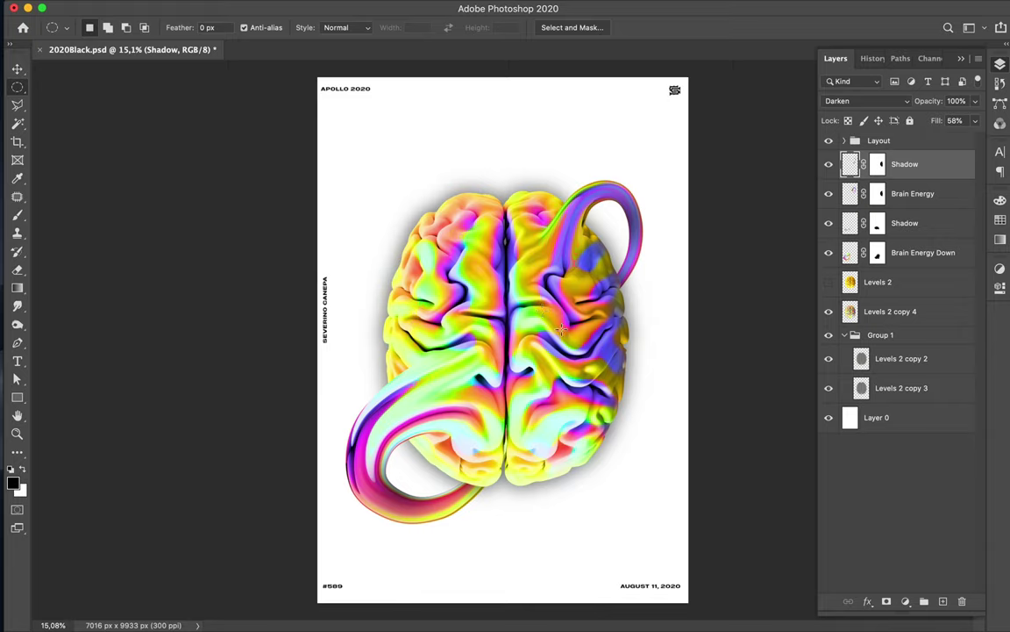
pyautogui.moveTo(562, 329); pyautogui.dragTo(572, 339)
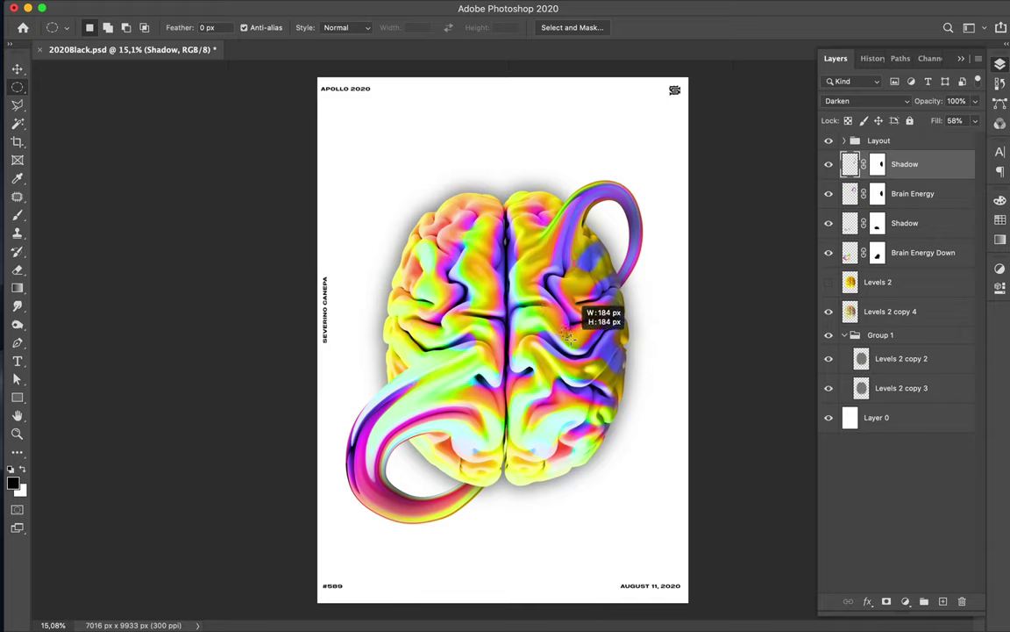
pyautogui.moveTo(572, 336); pyautogui.dragTo(538, 320)
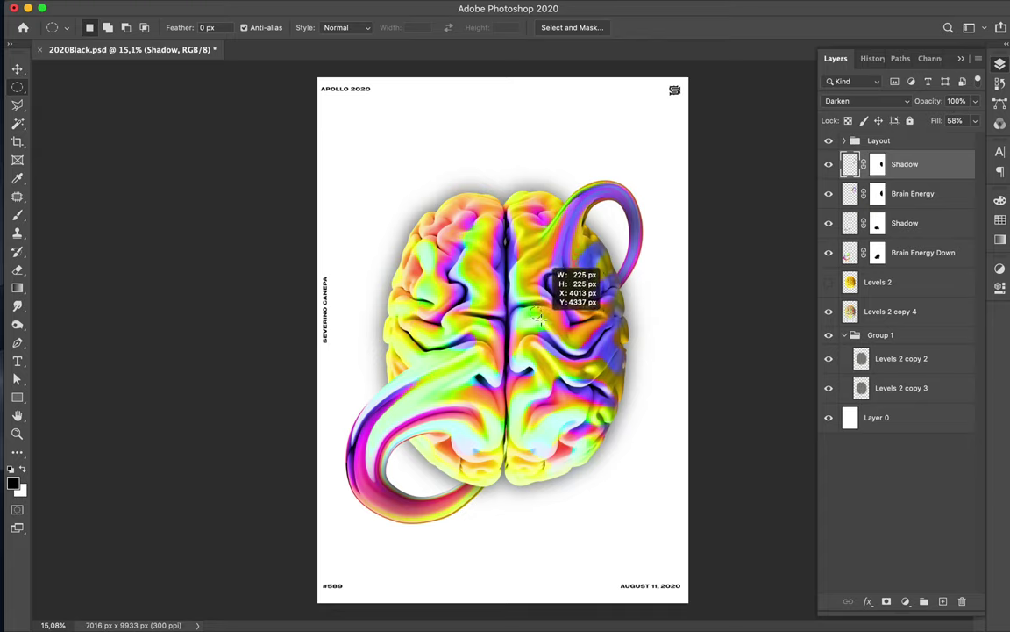
pyautogui.moveTo(538, 318)
pyautogui.mouseDown()
pyautogui.moveTo(582, 402)
pyautogui.moveTo(602, 412)
pyautogui.mouseUp()
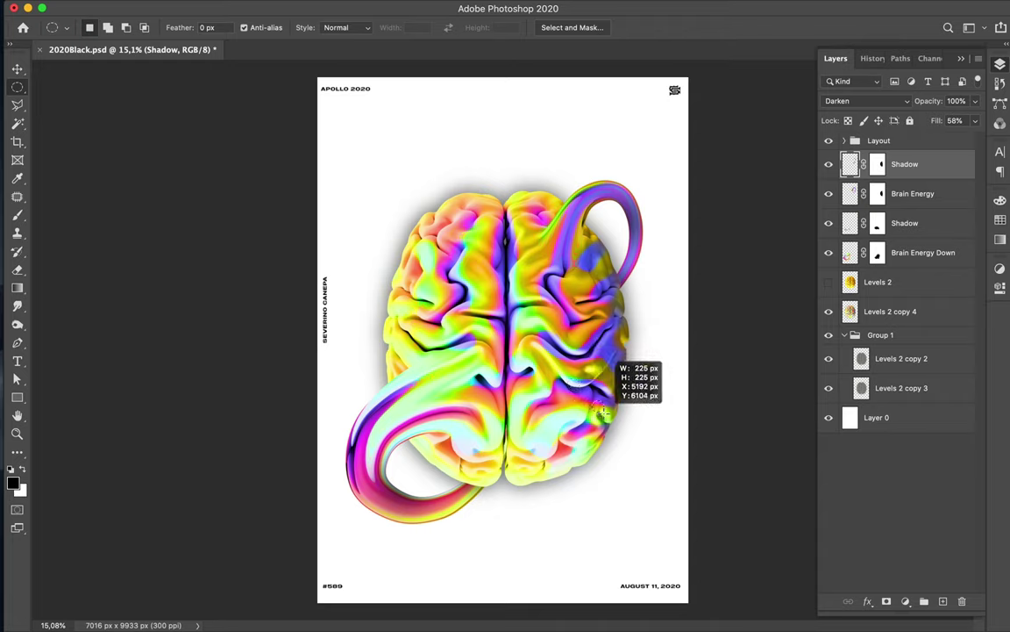
pyautogui.moveTo(600, 413); pyautogui.dragTo(601, 410)
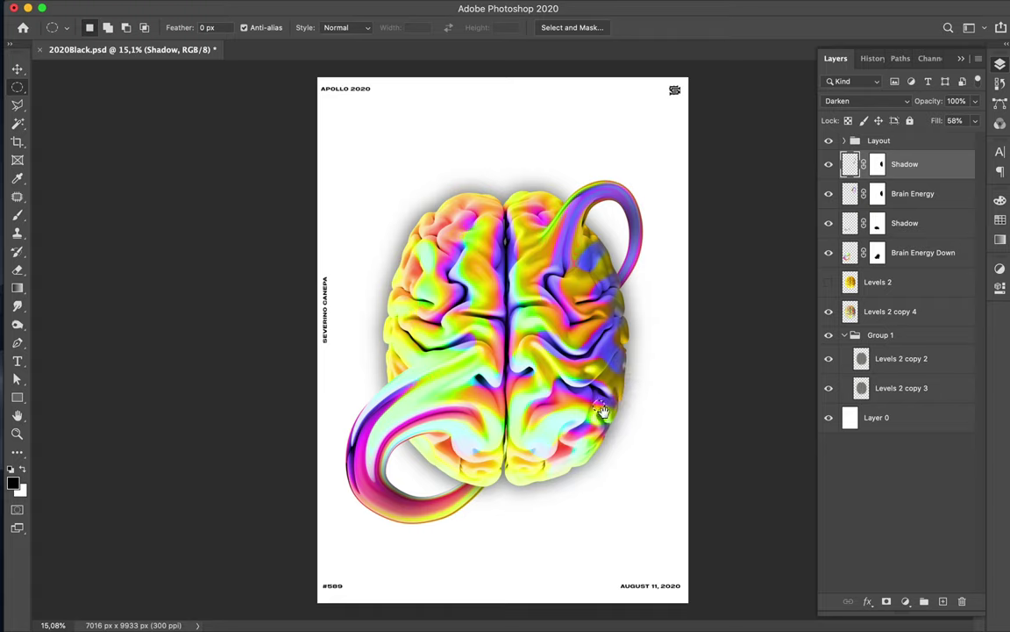
pyautogui.click(900, 290)
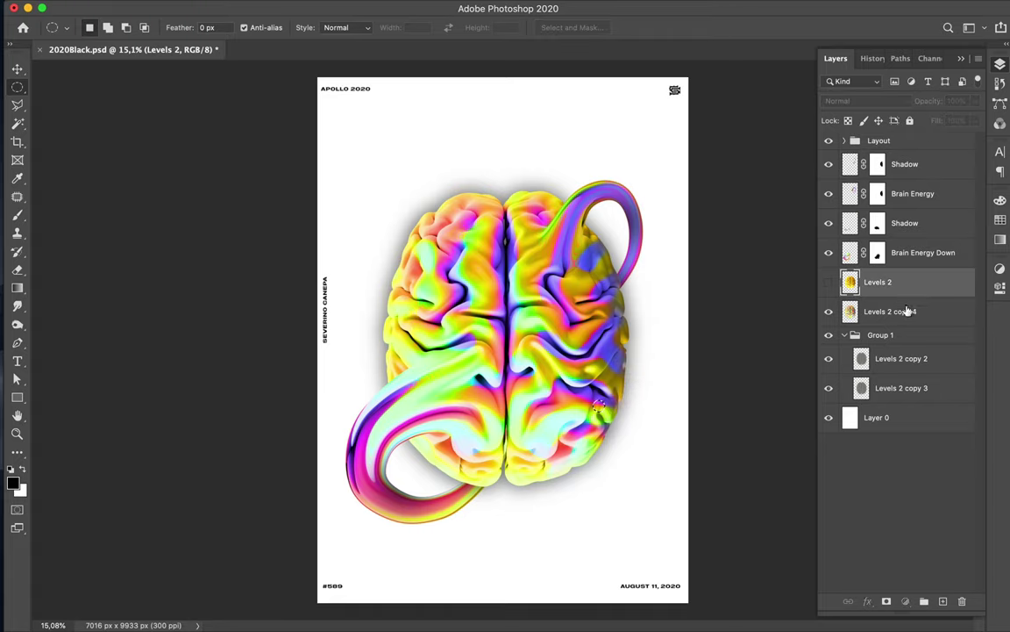
pyautogui.click(907, 311)
pyautogui.hotkey('ctrl', 'alt', 'shift', 'n')
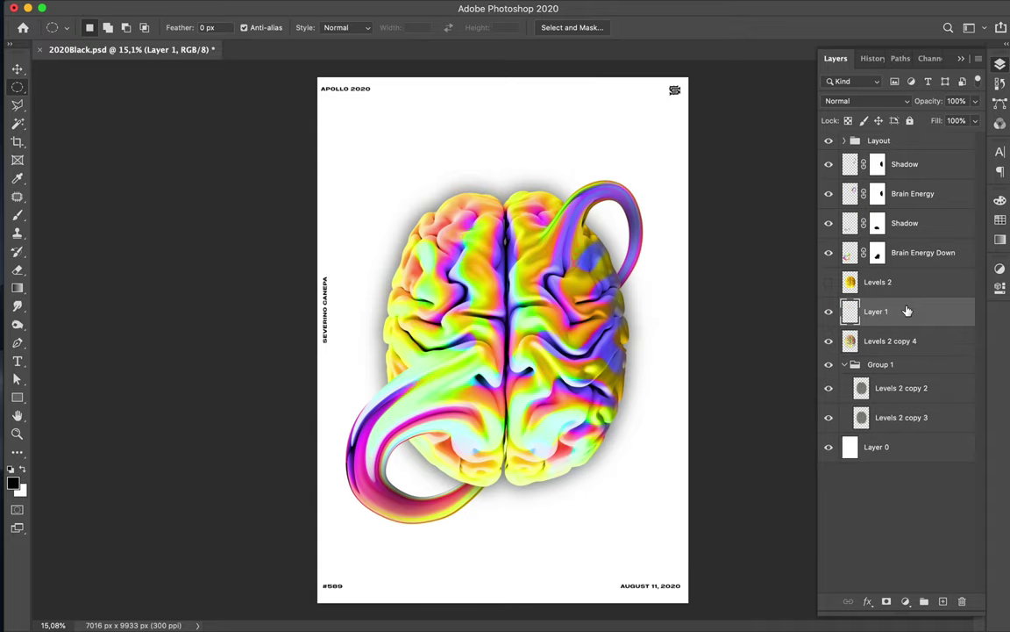
# - In Liquify, smear Layer 1's blob down and right into a long streak
pyautogui.press('v')
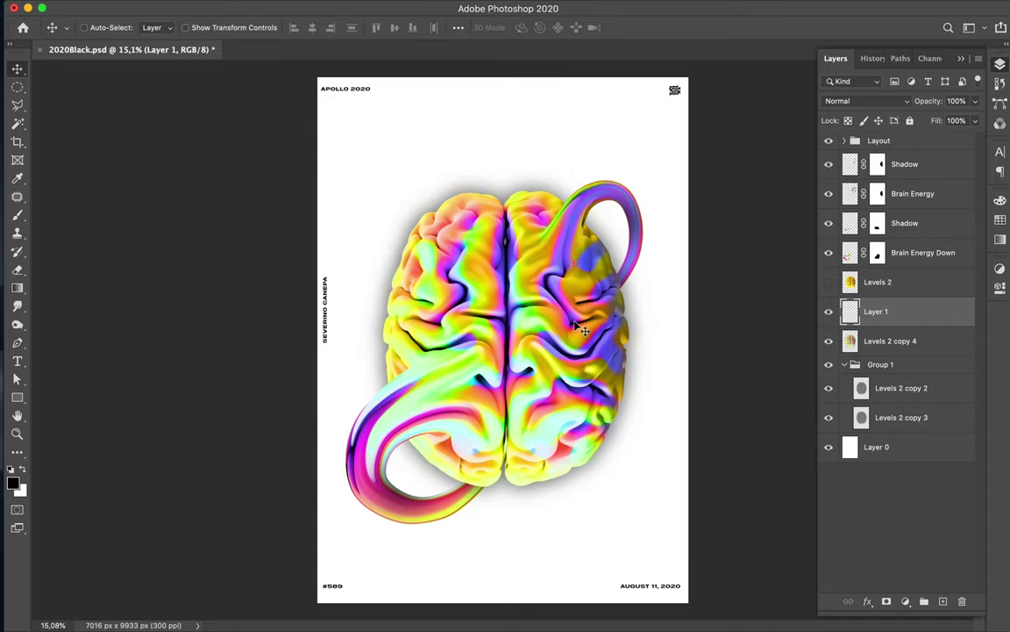
pyautogui.click(328, 7)
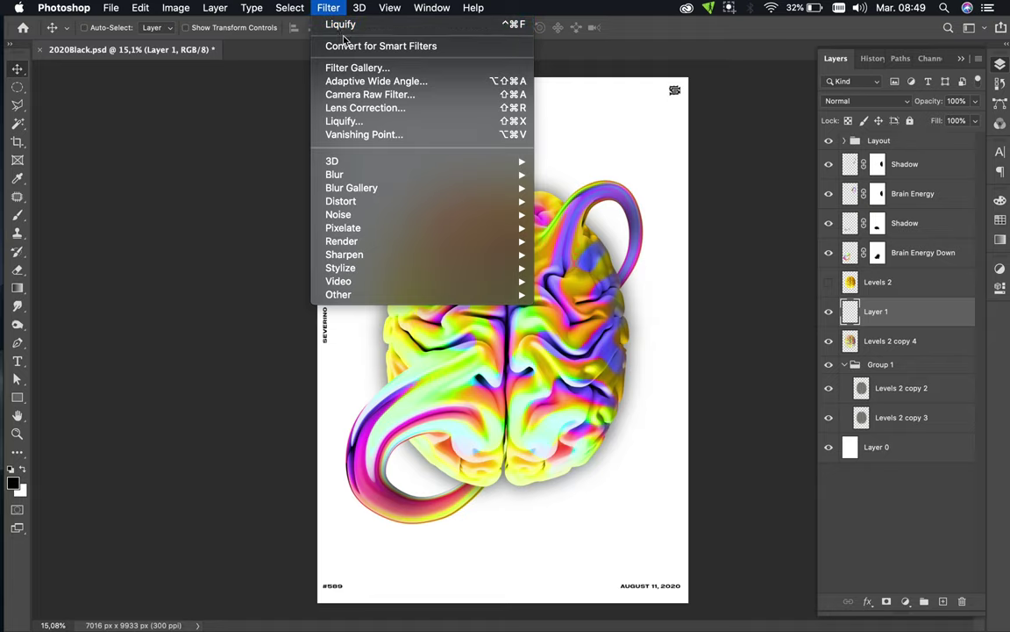
pyautogui.click(344, 127)
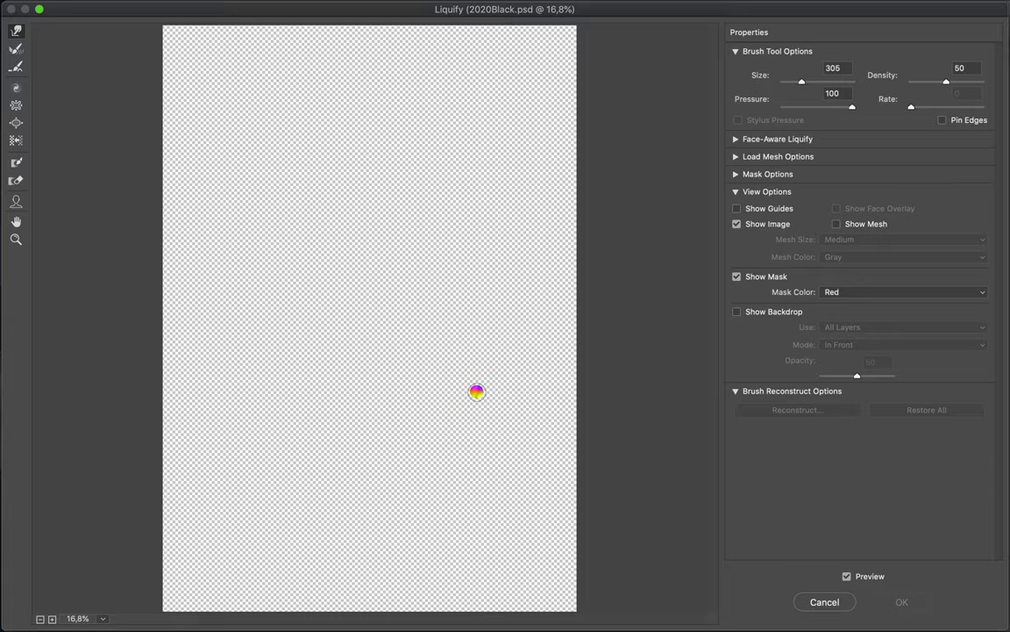
pyautogui.moveTo(477, 391); pyautogui.dragTo(508, 409)
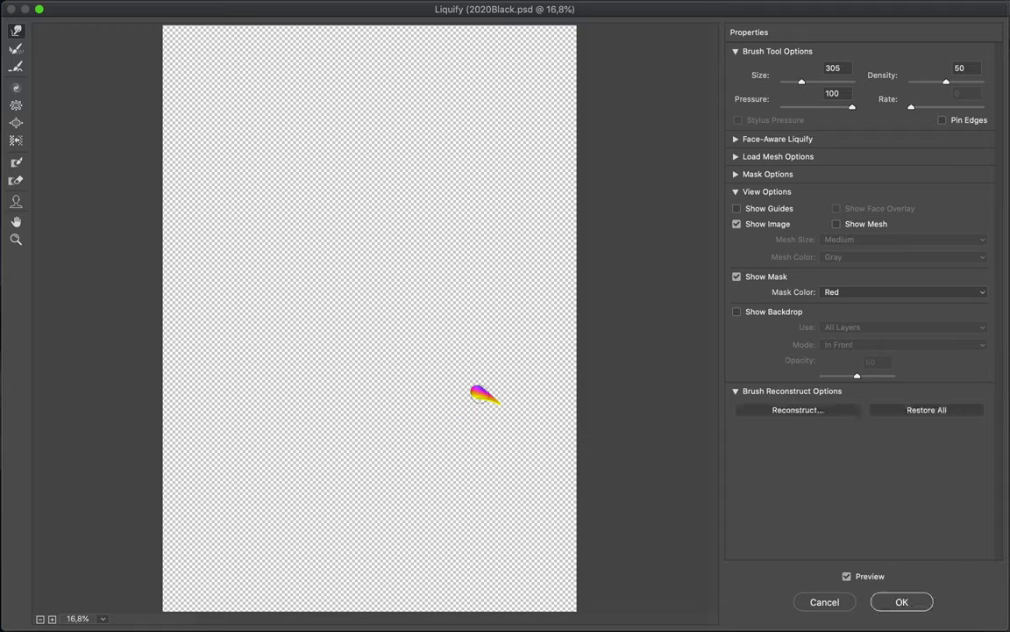
pyautogui.moveTo(483, 394); pyautogui.dragTo(519, 411)
pyautogui.moveTo(507, 397); pyautogui.dragTo(521, 414)
pyautogui.moveTo(507, 401); pyautogui.dragTo(527, 436)
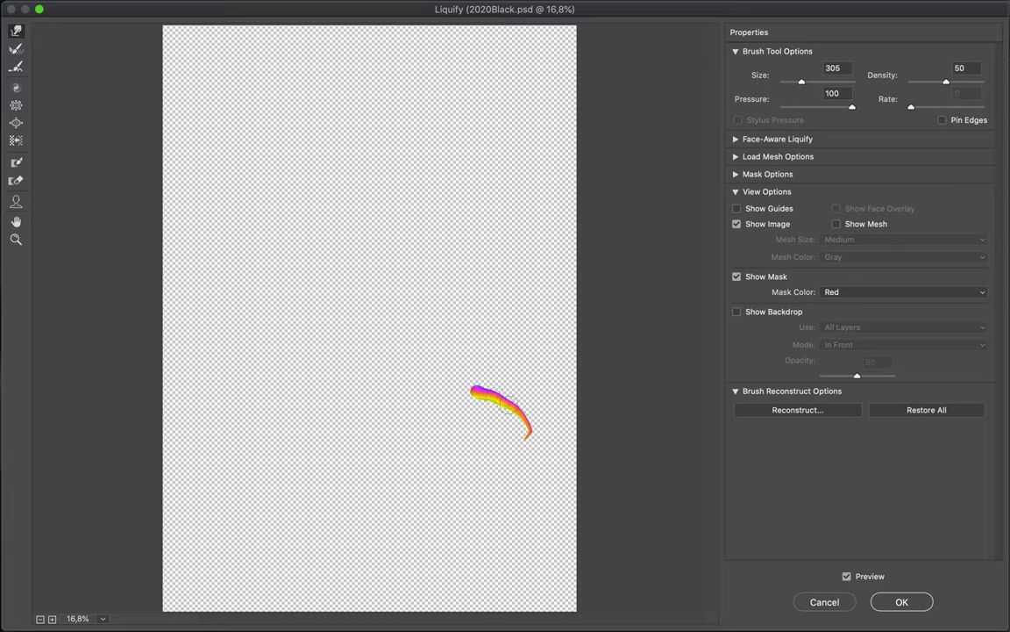
# - Bend the streak's tail left into a thin hooked tendril and apply Liquify
pyautogui.moveTo(530, 435)
pyautogui.mouseDown()
pyautogui.moveTo(525, 445)
pyautogui.moveTo(478, 435)
pyautogui.mouseUp()
pyautogui.moveTo(509, 436)
pyautogui.mouseDown()
pyautogui.moveTo(456, 440)
pyautogui.moveTo(437, 421)
pyautogui.mouseUp()
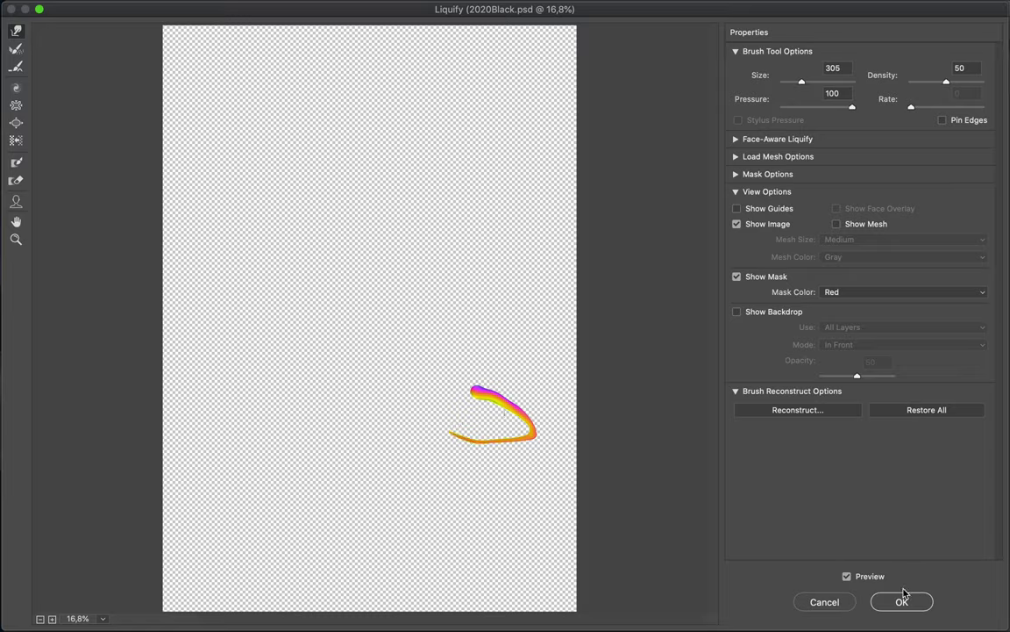
pyautogui.moveTo(453, 436); pyautogui.dragTo(429, 423)
pyautogui.moveTo(512, 408); pyautogui.dragTo(539, 441)
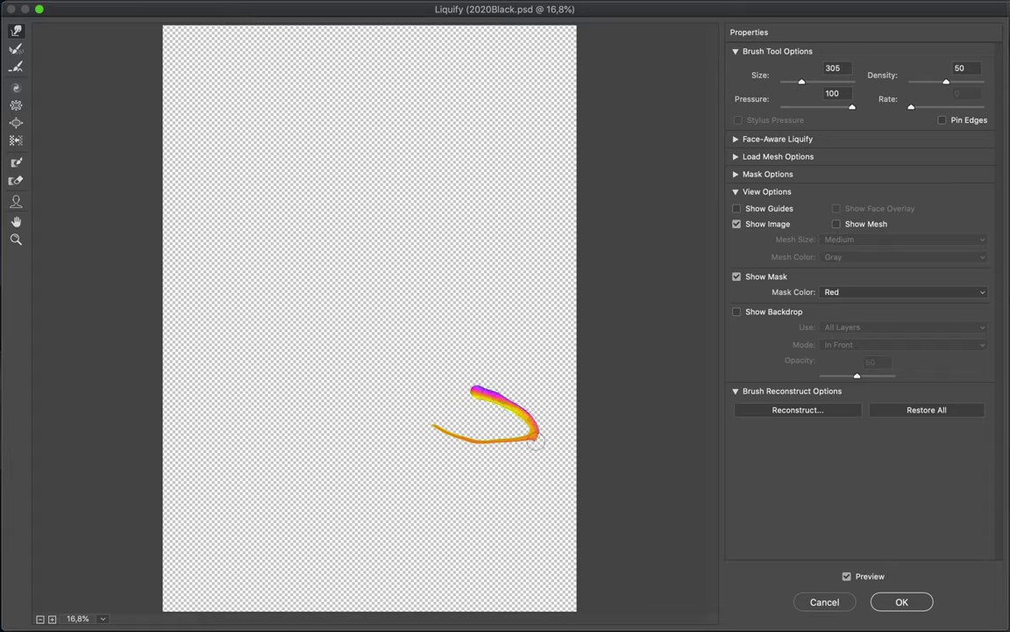
pyautogui.moveTo(523, 443); pyautogui.dragTo(422, 420)
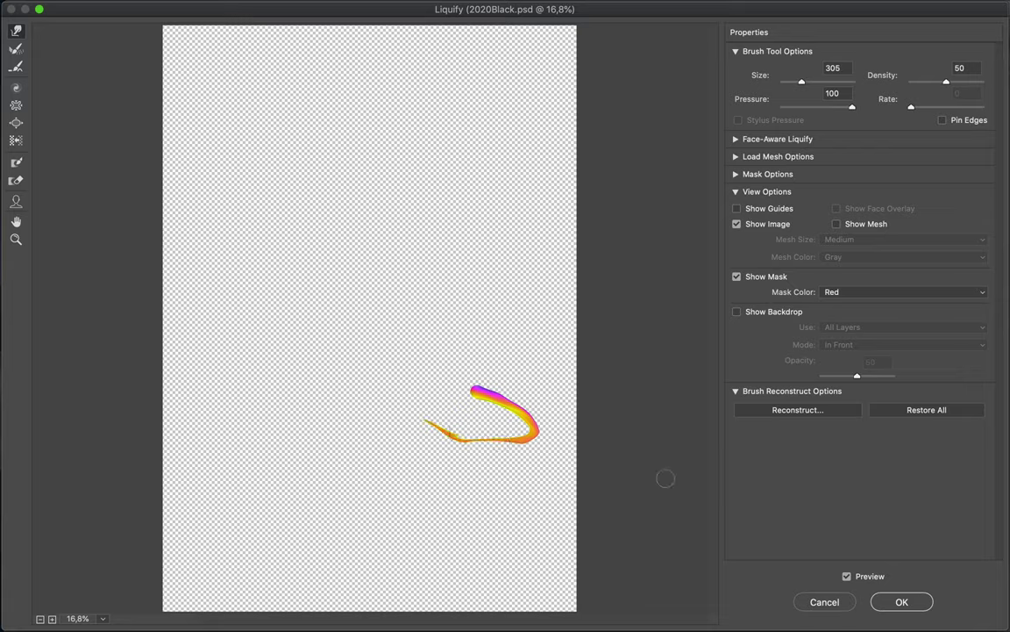
pyautogui.click(917, 599)
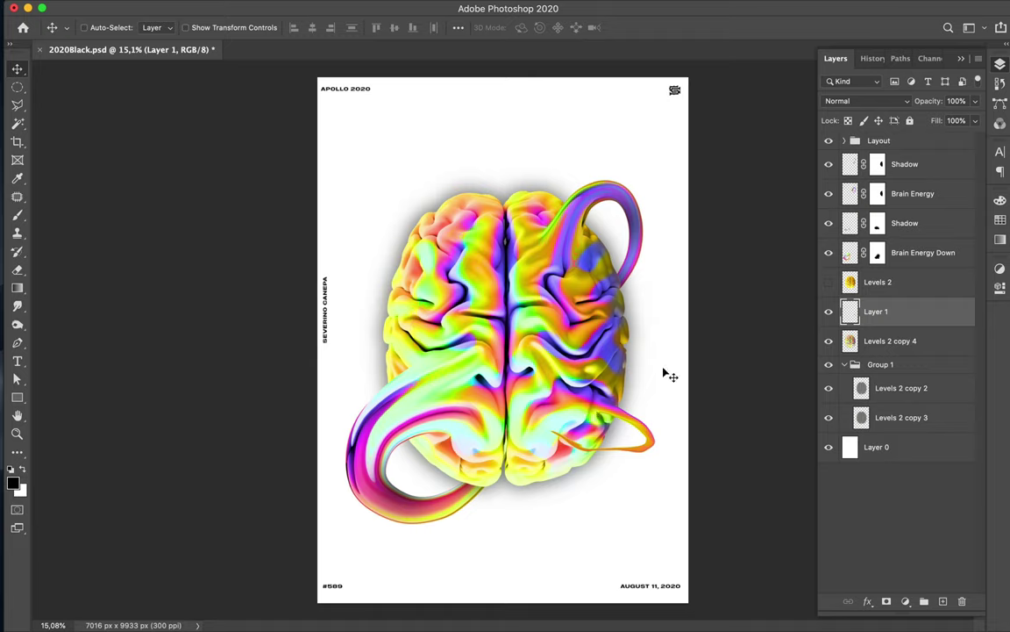
# - Mask Layer 1 using the brain's shape so the tendril appears to emerge from behind
pyautogui.click(828, 313)
pyautogui.click(828, 312)
pyautogui.click(888, 602)
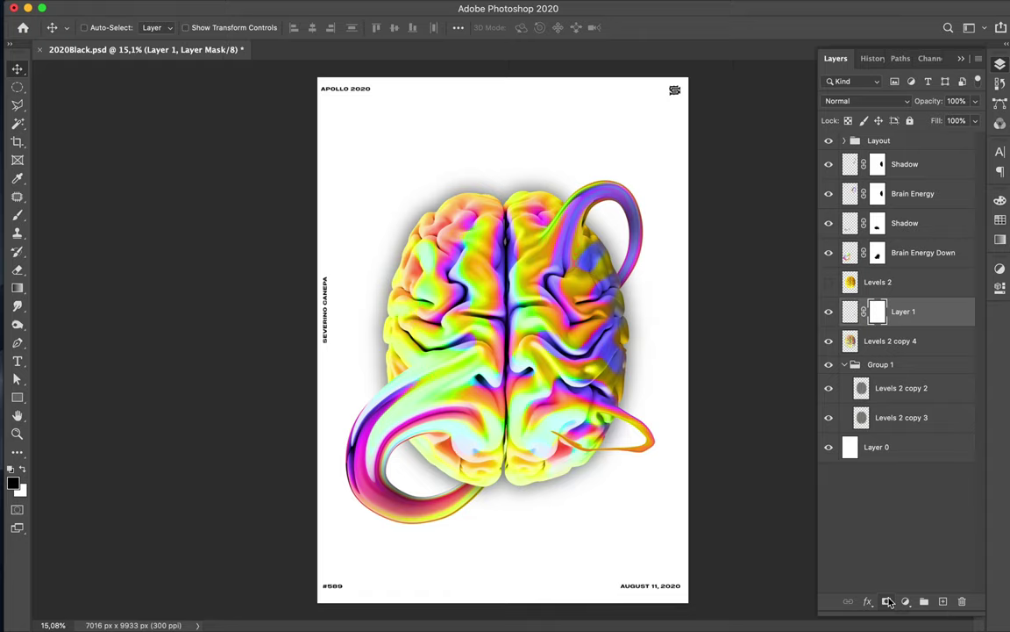
pyautogui.keyDown('ctrl'); pyautogui.click(850, 341); pyautogui.keyUp('ctrl')
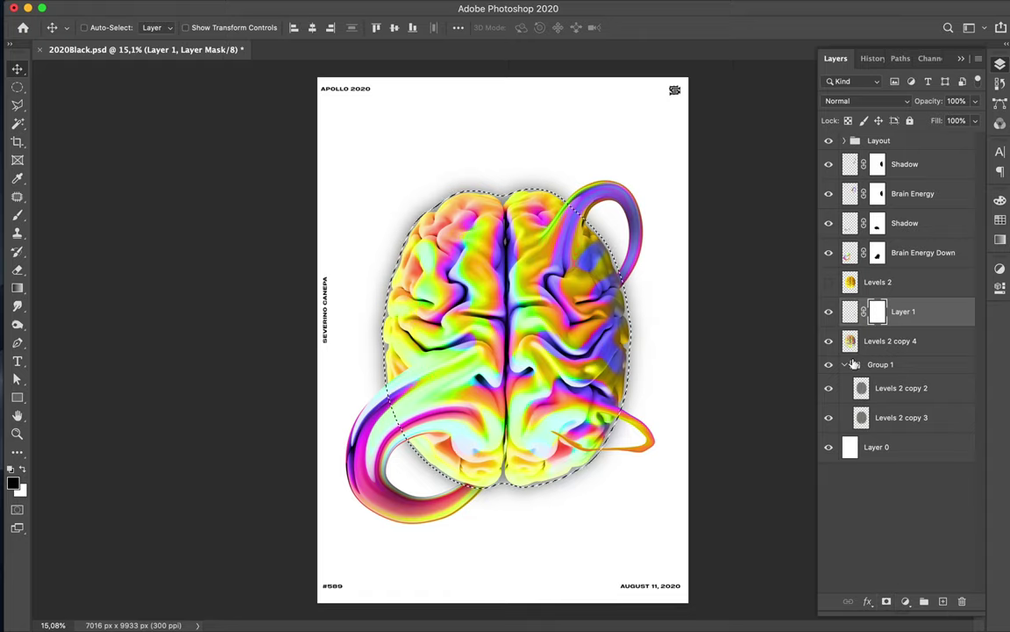
pyautogui.hotkey('ctrl', 'd')
pyautogui.keyDown('ctrl'); pyautogui.click(850, 283); pyautogui.keyUp('ctrl')
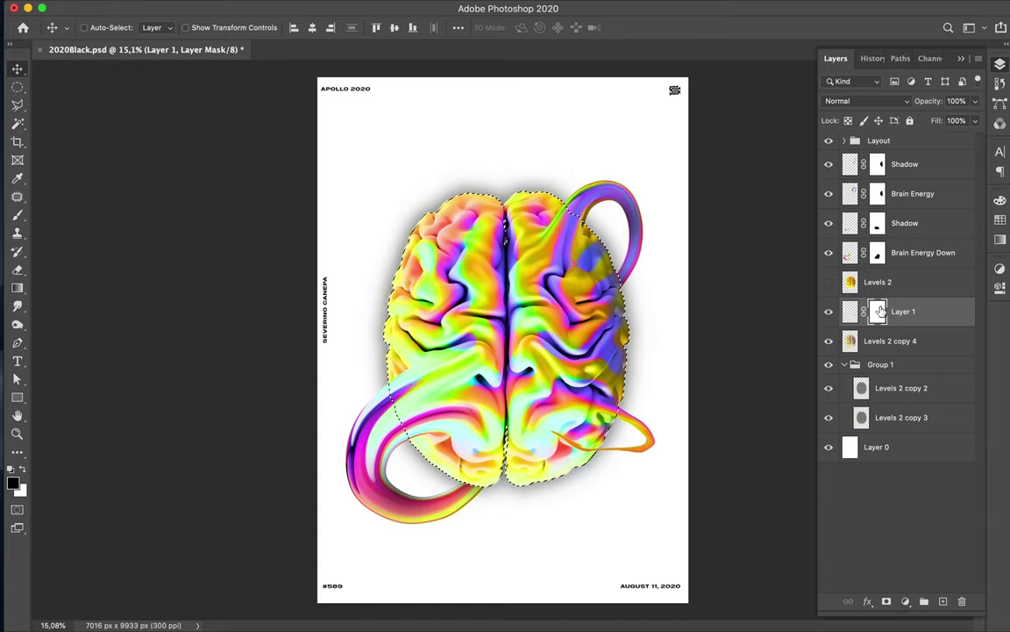
pyautogui.press('b')
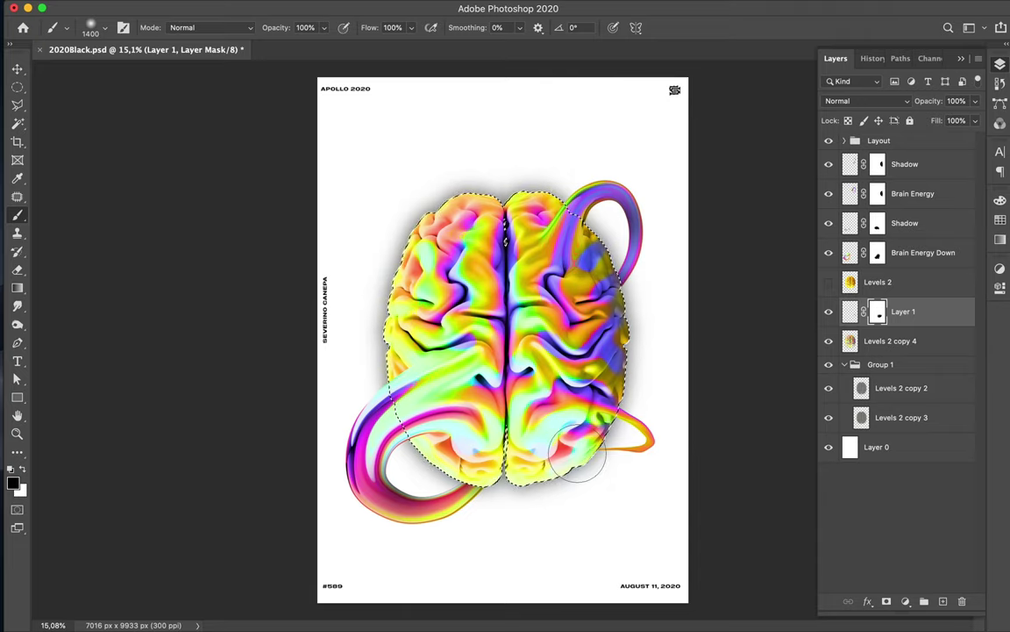
pyautogui.press('m')
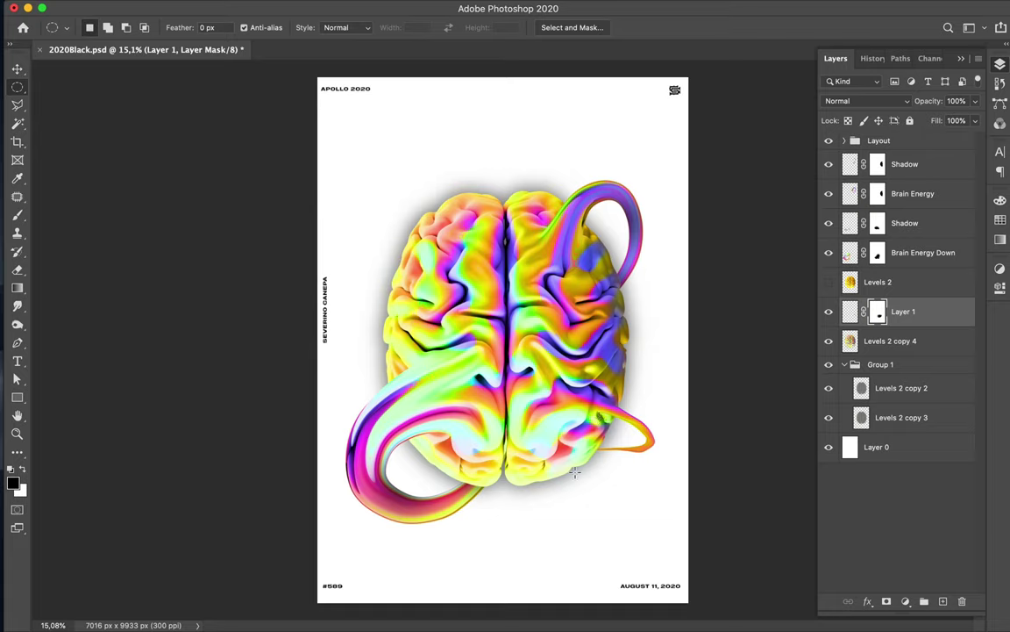
pyautogui.press('v')
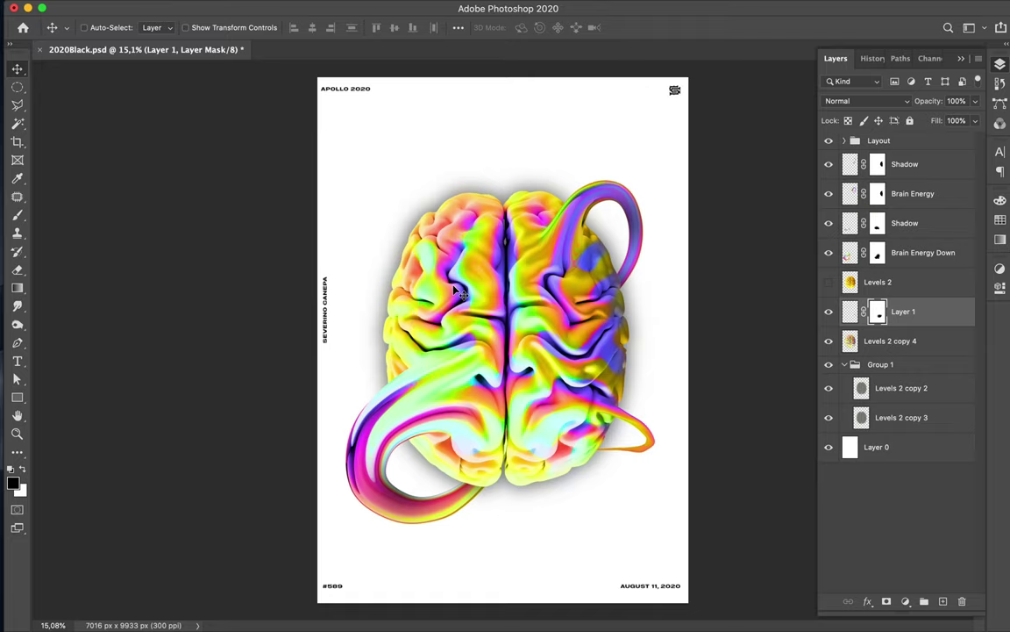
# - Copy a small circle from the brain's upper left onto new Layer 2 above Levels 2 copy 4
pyautogui.keyDown('ctrl'); pyautogui.click(470, 278); pyautogui.keyUp('ctrl')
pyautogui.press('m')
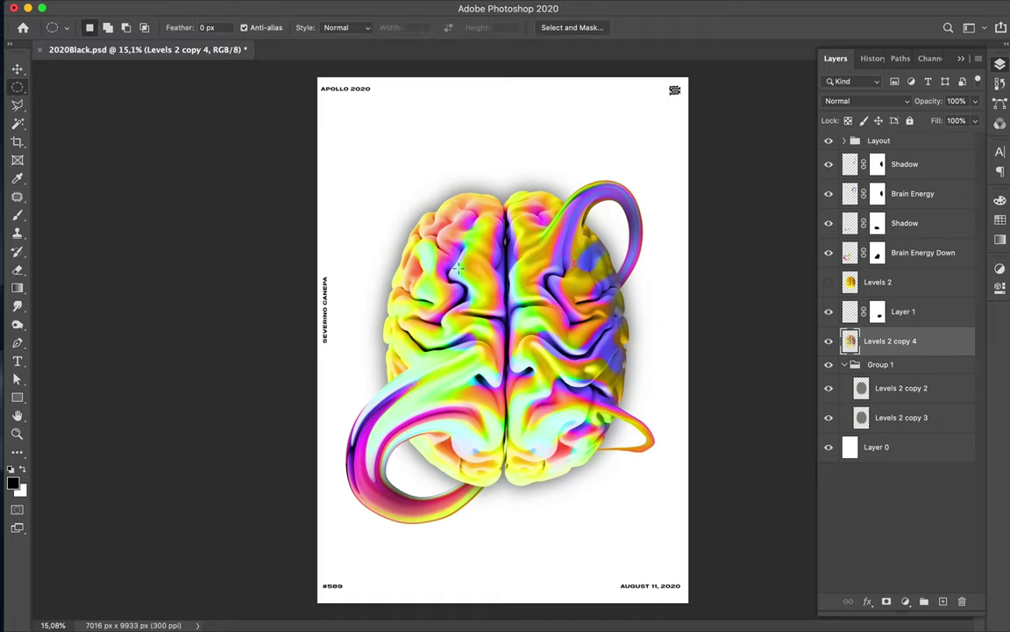
pyautogui.moveTo(455, 262); pyautogui.dragTo(463, 270)
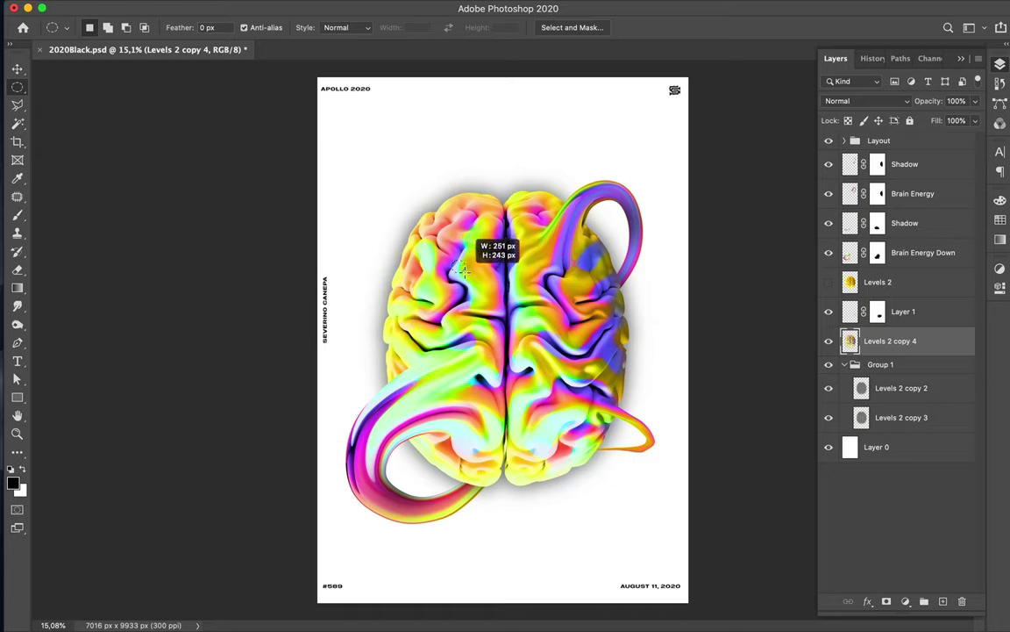
pyautogui.moveTo(459, 270); pyautogui.dragTo(463, 270)
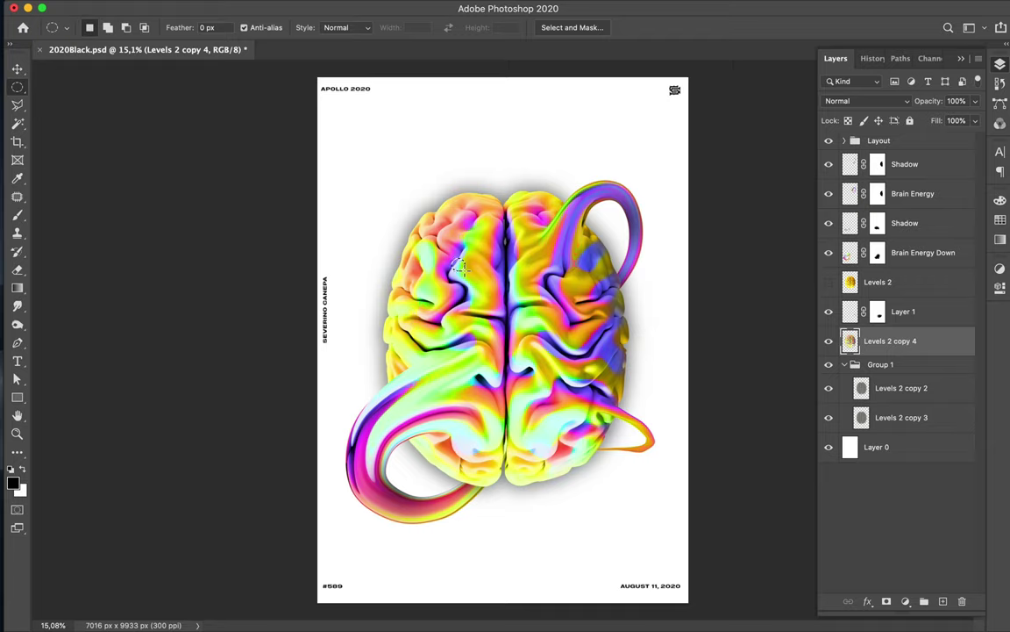
pyautogui.moveTo(453, 260); pyautogui.dragTo(463, 271)
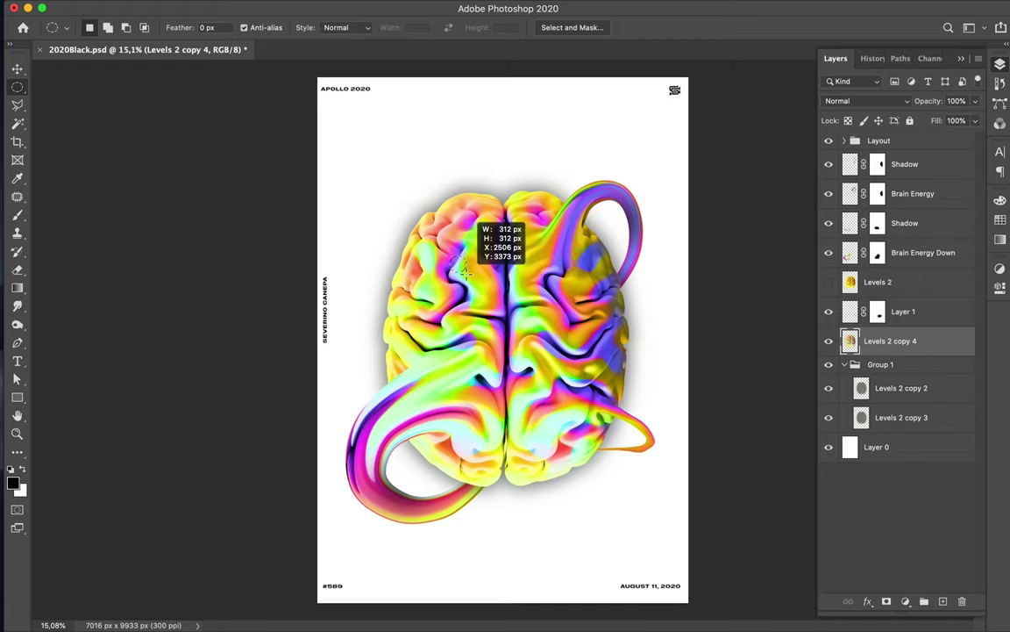
pyautogui.moveTo(464, 271); pyautogui.dragTo(469, 276)
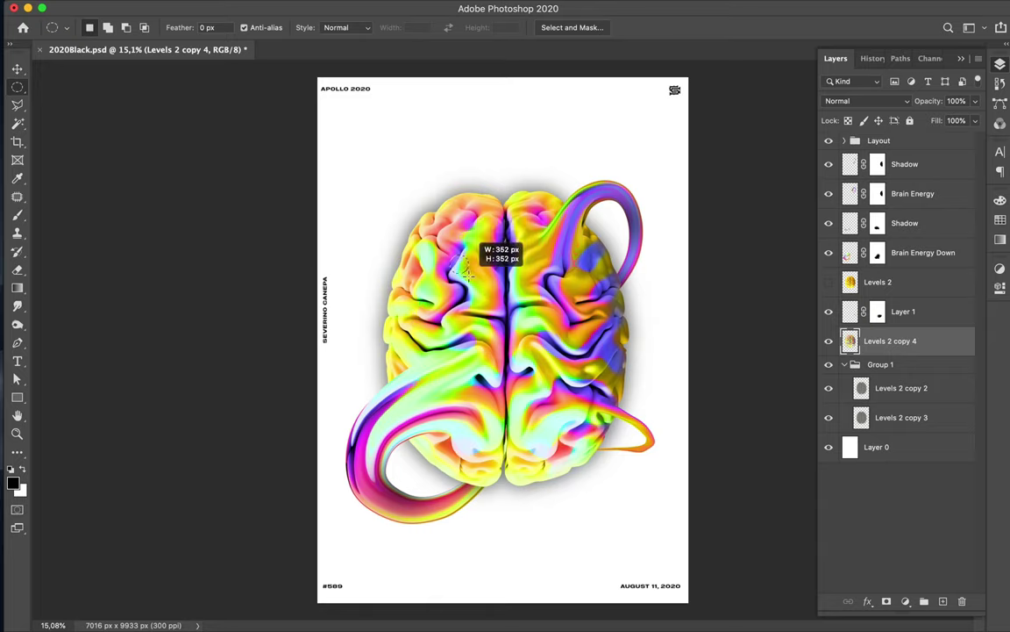
pyautogui.moveTo(467, 274); pyautogui.dragTo(465, 272)
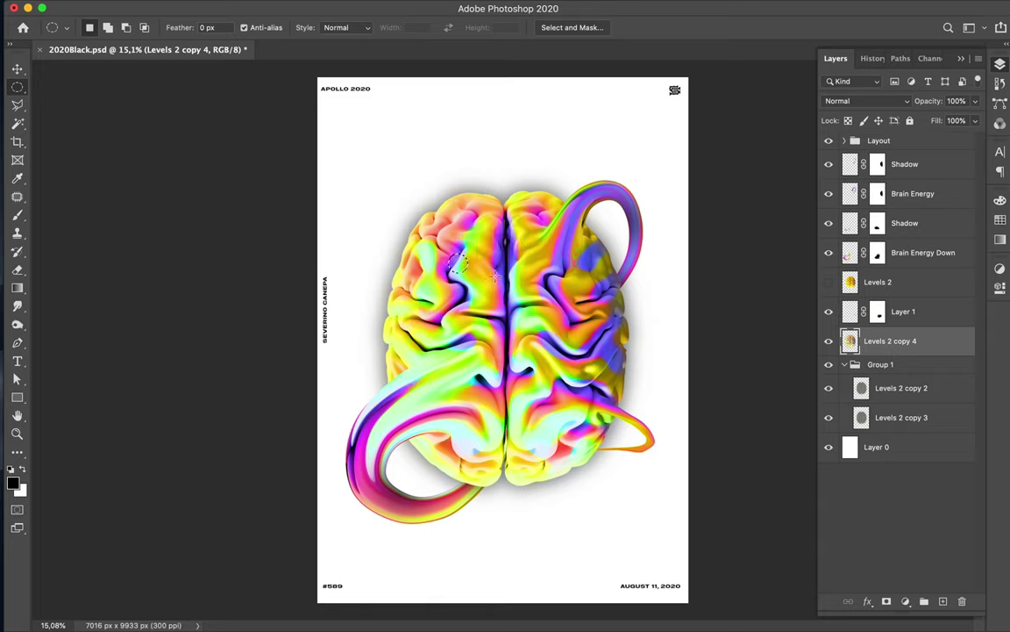
pyautogui.hotkey('ctrl', 'j')
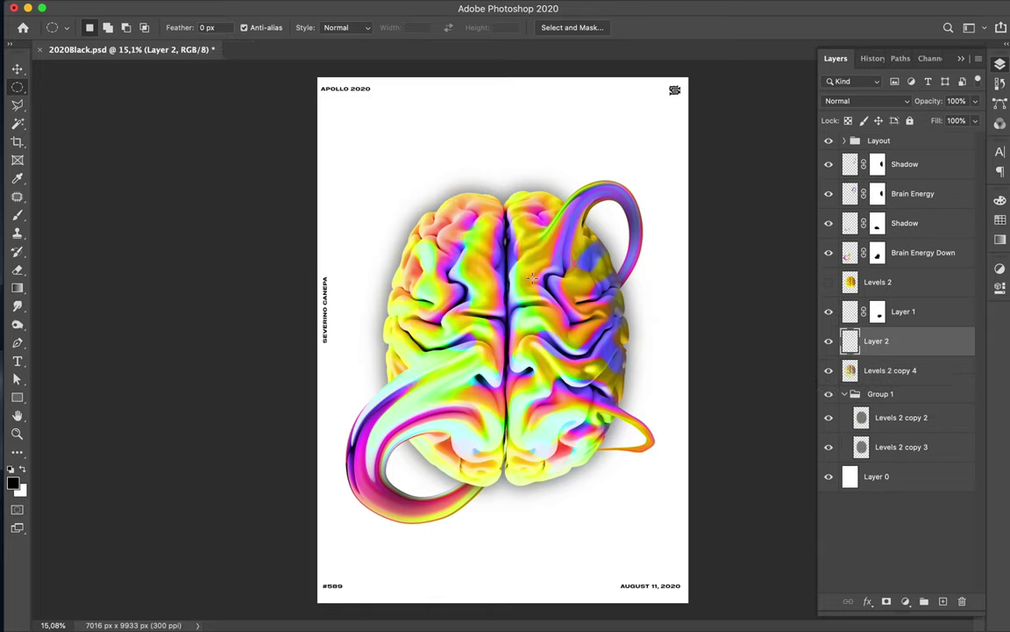
pyautogui.press('v')
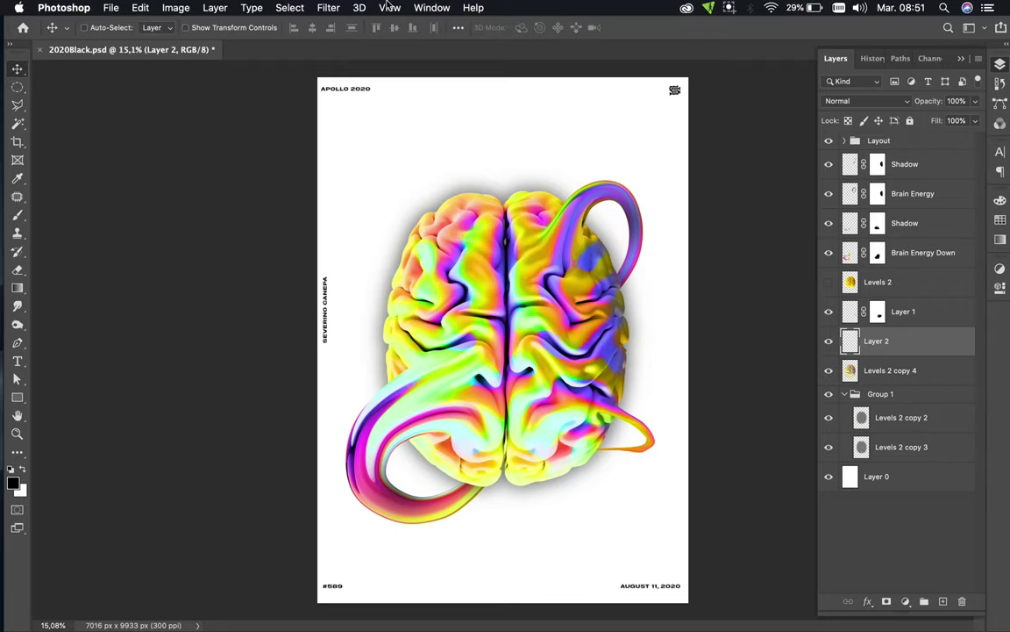
pyautogui.click(326, 7)
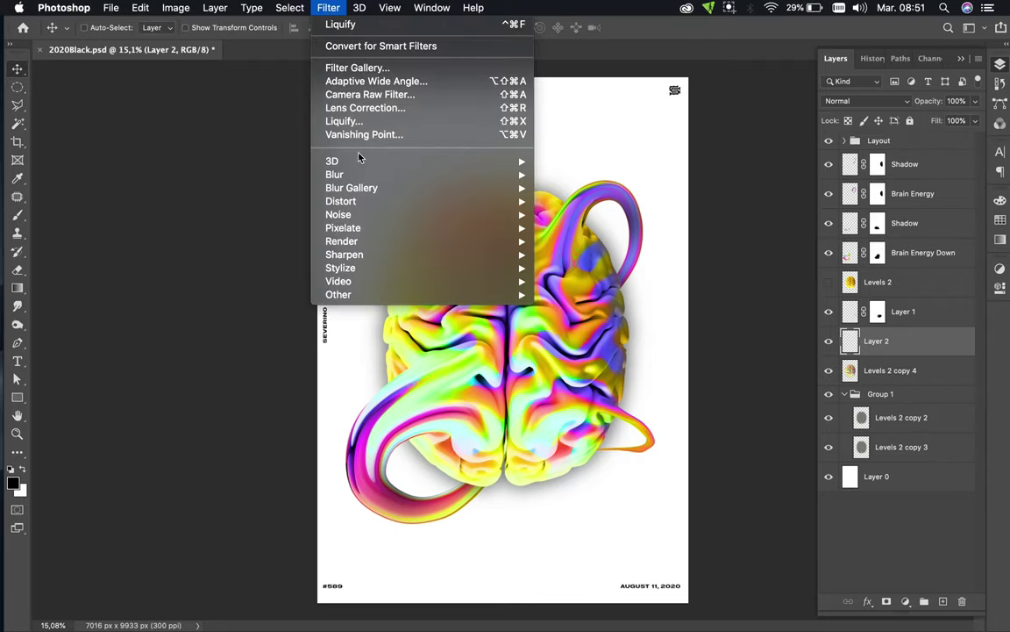
# - In Liquify, smear Layer 2's rainbow blob upward into a tall curved stroke with a hooked tip
pyautogui.click(357, 125)
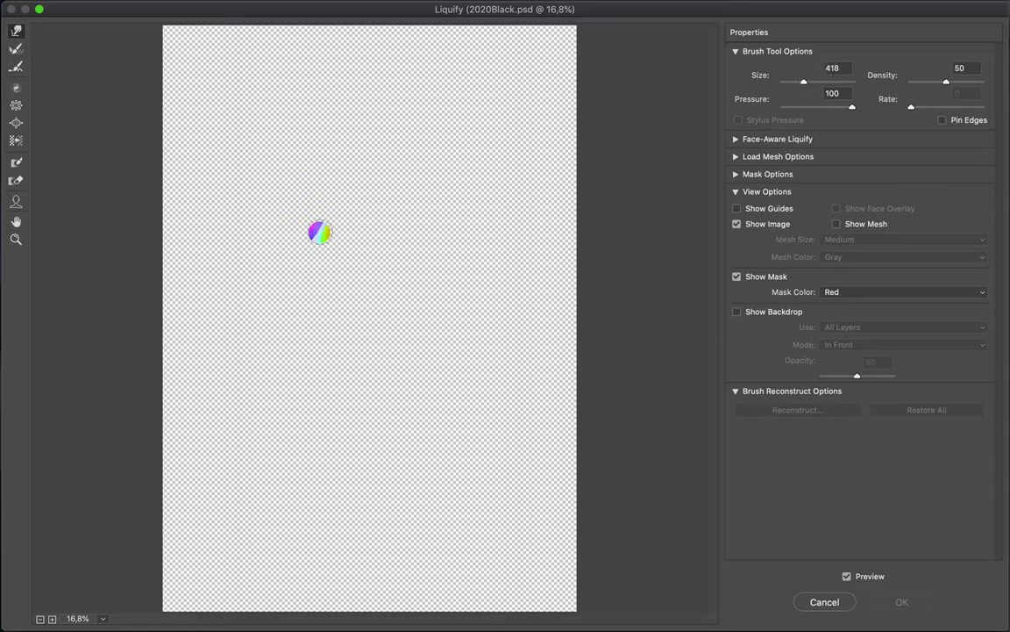
pyautogui.moveTo(319, 232); pyautogui.dragTo(336, 151)
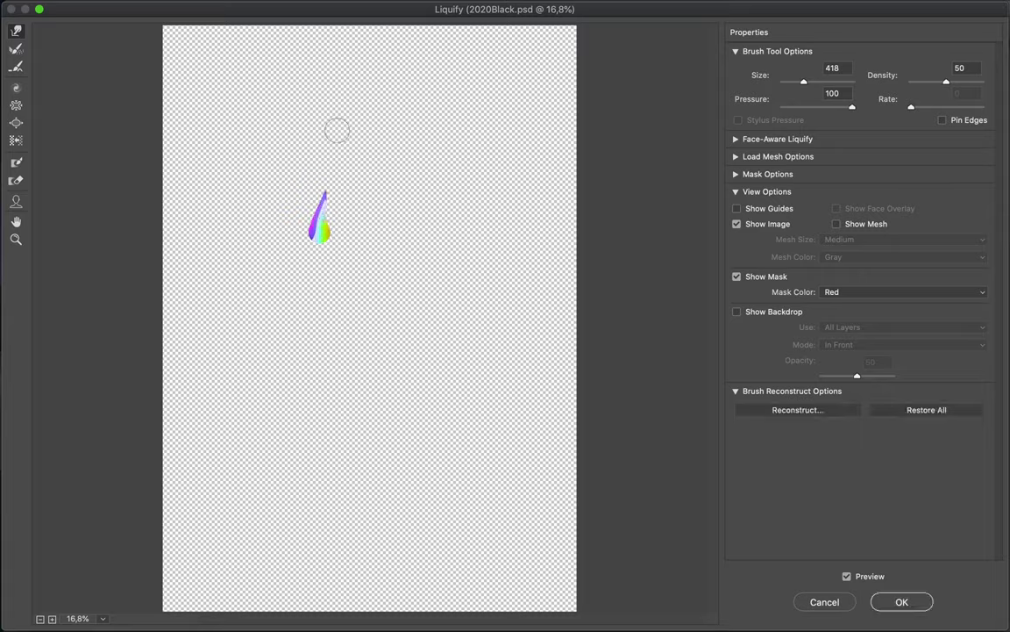
pyautogui.moveTo(321, 229)
pyautogui.mouseDown()
pyautogui.moveTo(317, 196)
pyautogui.moveTo(343, 113)
pyautogui.mouseUp()
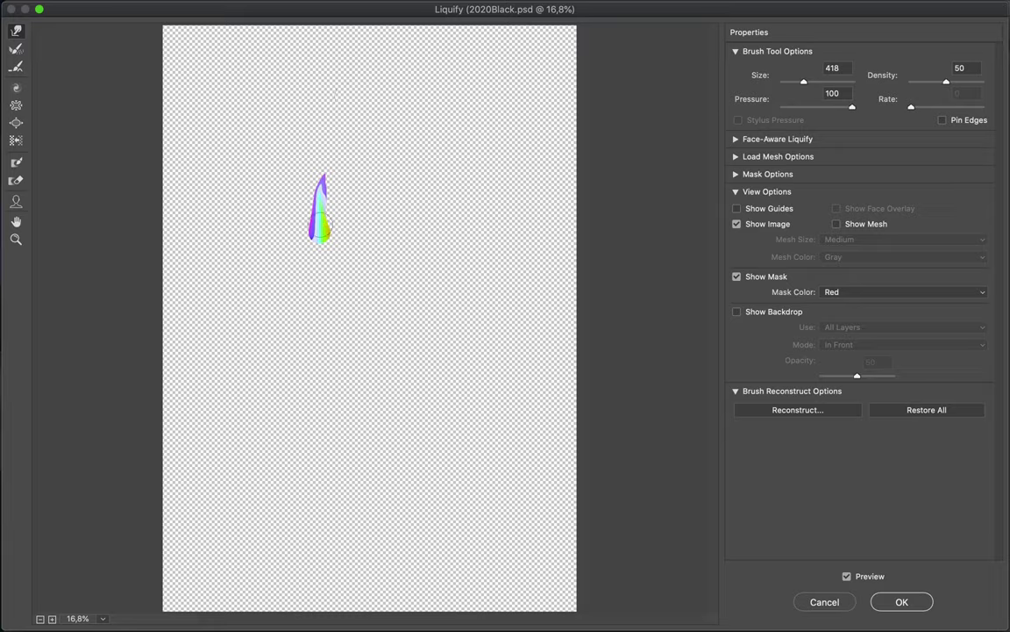
pyautogui.moveTo(322, 230); pyautogui.dragTo(332, 156)
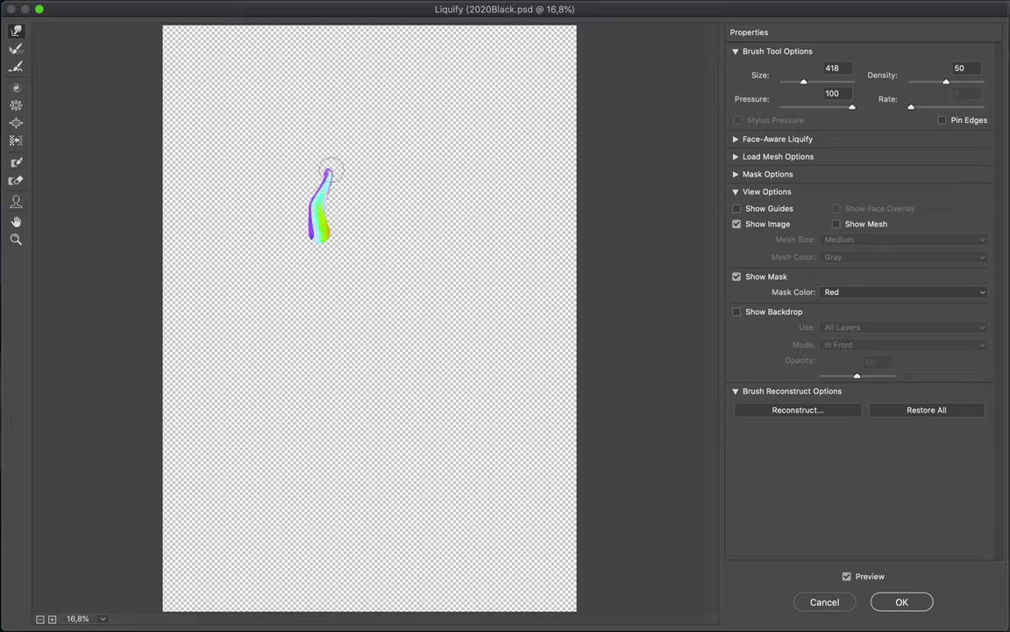
pyautogui.moveTo(305, 180)
pyautogui.mouseDown()
pyautogui.moveTo(321, 220)
pyautogui.moveTo(323, 154)
pyautogui.moveTo(303, 147)
pyautogui.mouseUp()
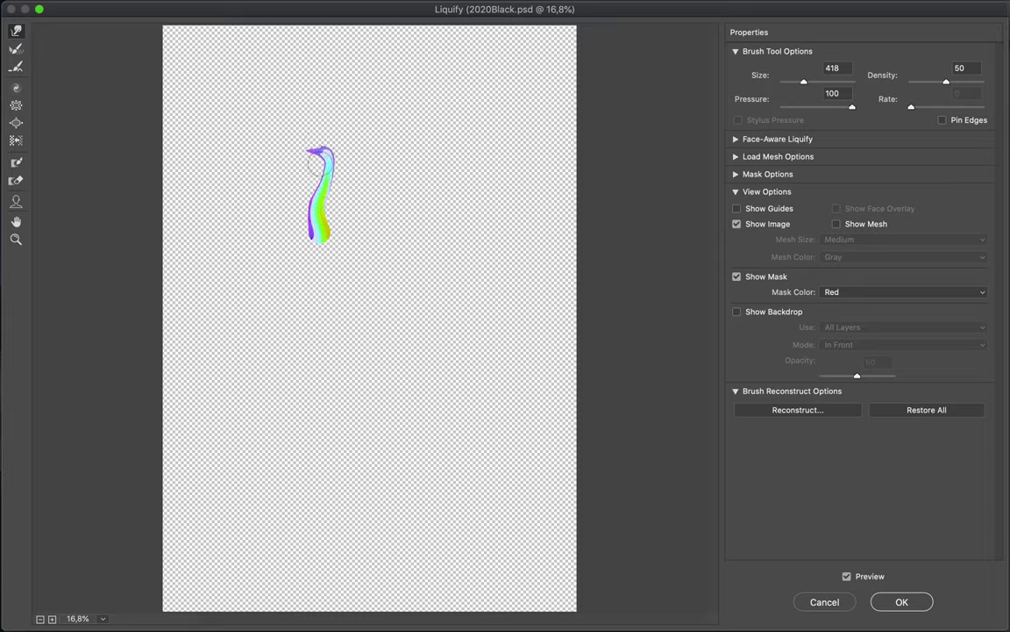
pyautogui.moveTo(346, 149); pyautogui.dragTo(279, 154)
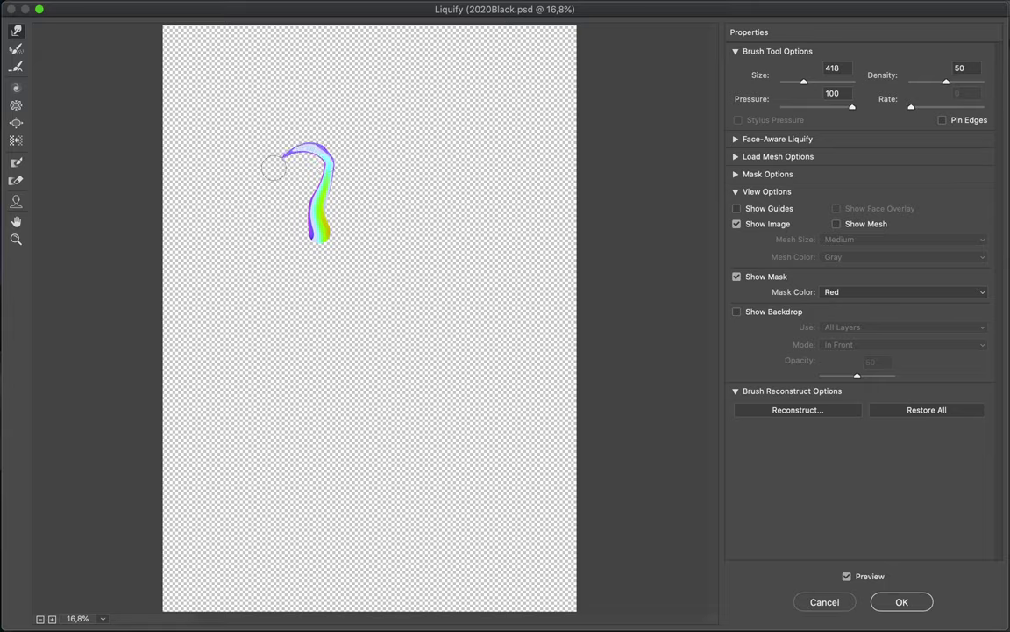
pyautogui.moveTo(279, 150); pyautogui.dragTo(265, 208)
pyautogui.moveTo(315, 168)
pyautogui.mouseDown()
pyautogui.moveTo(319, 214)
pyautogui.moveTo(319, 162)
pyautogui.moveTo(263, 139)
pyautogui.mouseUp()
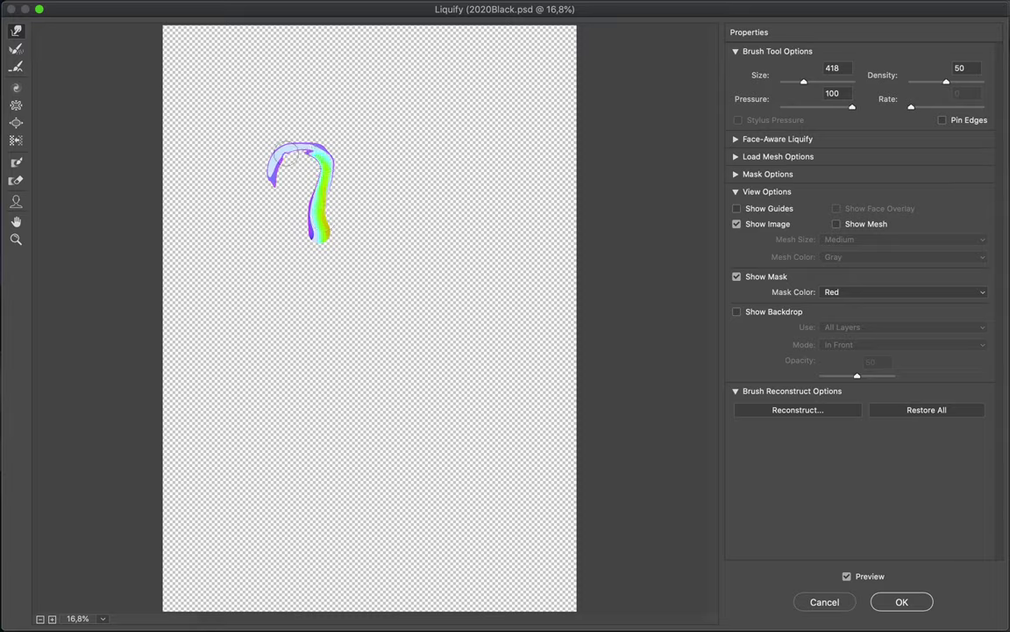
# - Stretch the hook's left arm into a long purple tail, then undo those distortions
pyautogui.moveTo(267, 154); pyautogui.dragTo(273, 255)
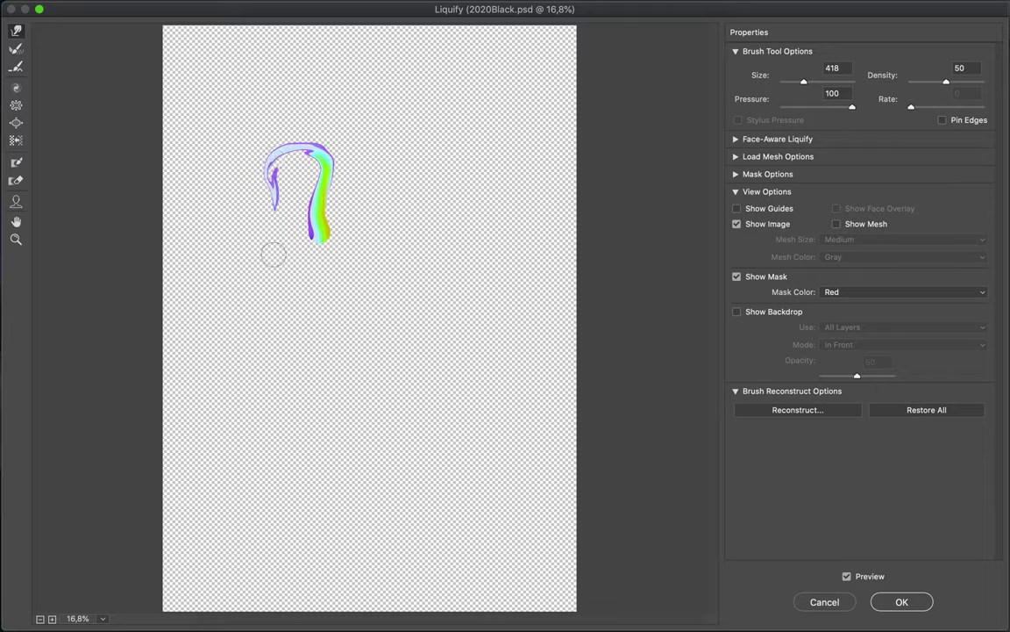
pyautogui.moveTo(284, 136)
pyautogui.mouseDown()
pyautogui.moveTo(248, 144)
pyautogui.moveTo(274, 189)
pyautogui.moveTo(277, 250)
pyautogui.moveTo(283, 156)
pyautogui.moveTo(276, 241)
pyautogui.moveTo(272, 172)
pyautogui.moveTo(277, 260)
pyautogui.moveTo(277, 236)
pyautogui.mouseUp()
pyautogui.moveTo(272, 176); pyautogui.dragTo(270, 276)
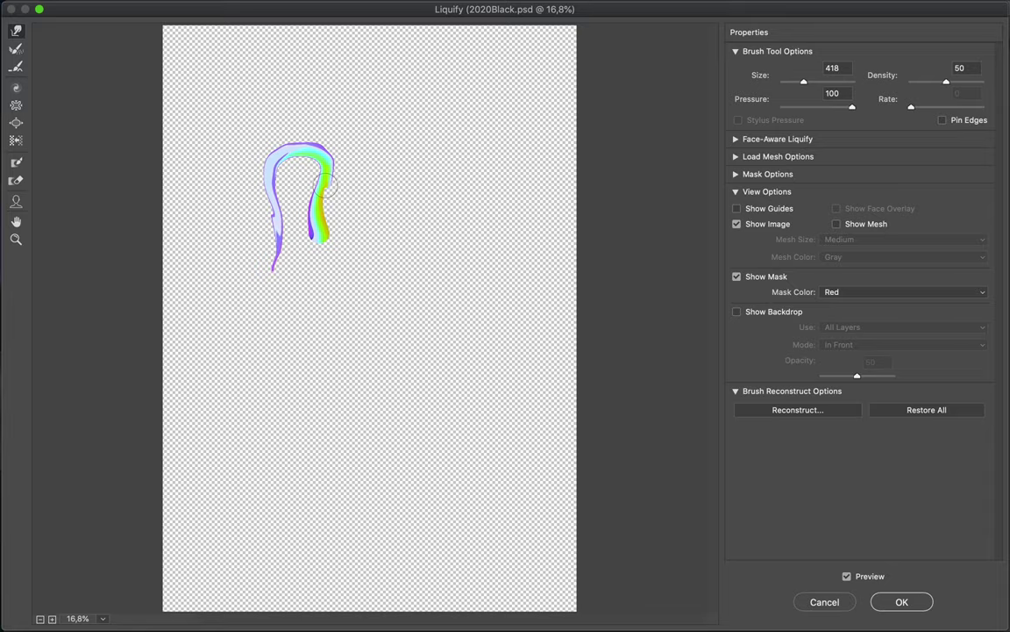
pyautogui.moveTo(299, 148)
pyautogui.mouseDown()
pyautogui.moveTo(259, 175)
pyautogui.moveTo(265, 165)
pyautogui.mouseUp()
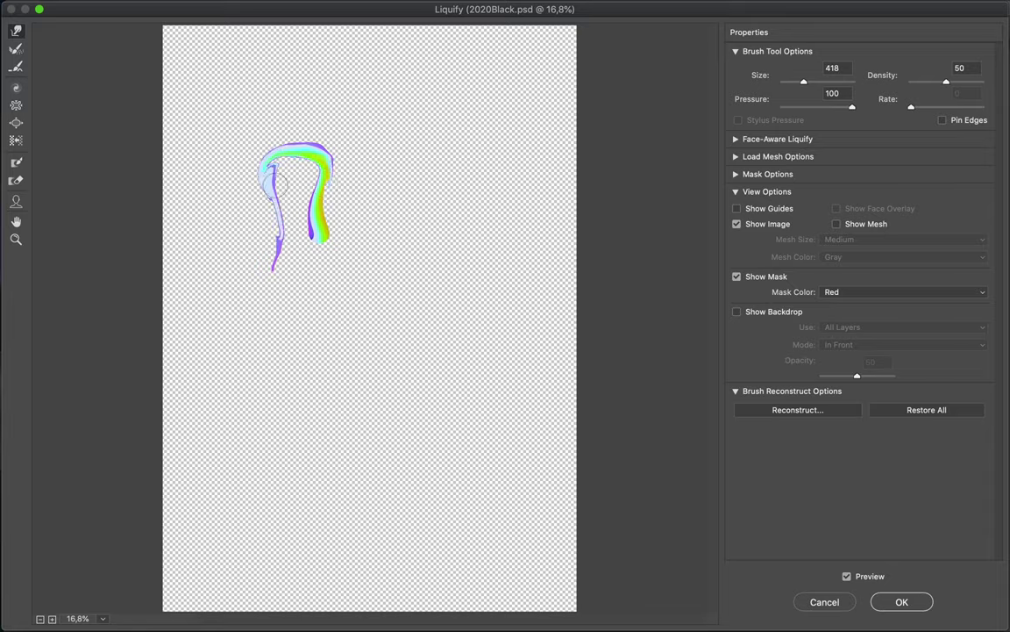
pyautogui.moveTo(270, 167)
pyautogui.mouseDown()
pyautogui.moveTo(283, 254)
pyautogui.moveTo(276, 300)
pyautogui.mouseUp()
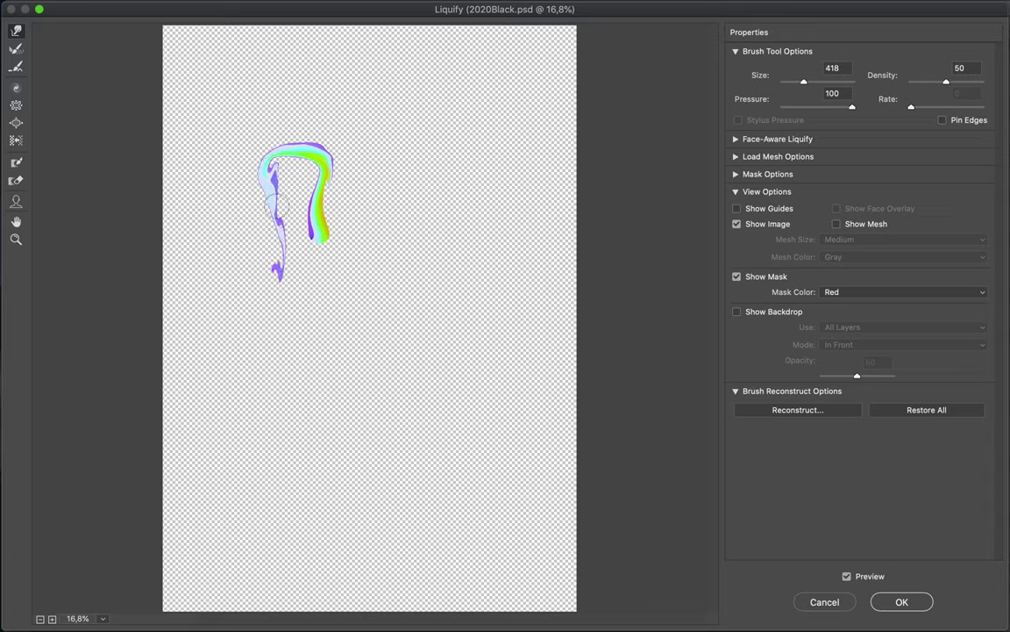
pyautogui.moveTo(280, 168); pyautogui.dragTo(253, 320)
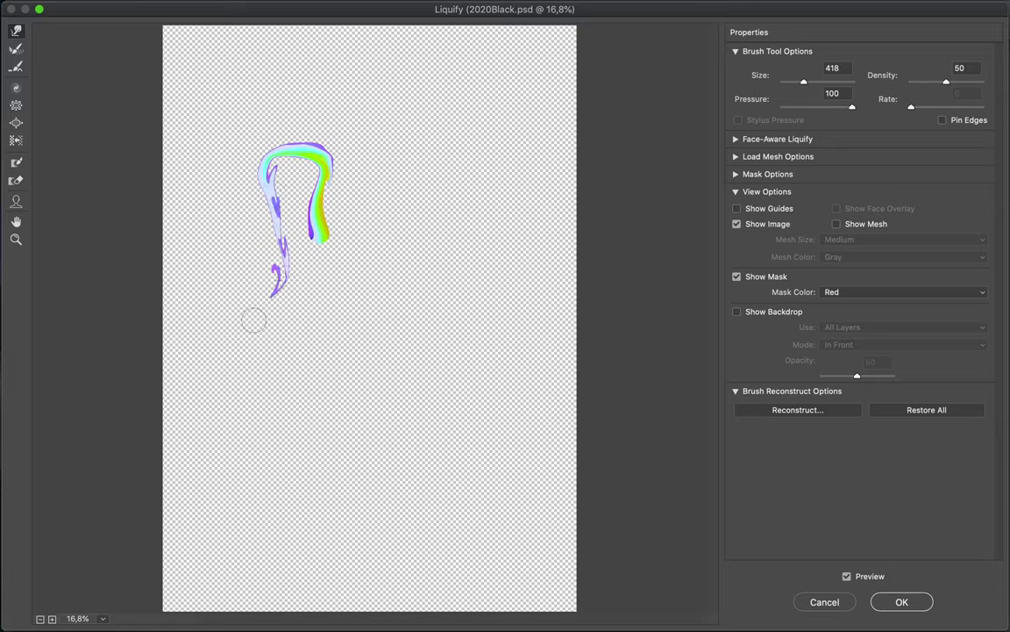
pyautogui.hotkey('ctrl', 'alt', 'z')
pyautogui.hotkey('ctrl', 'alt', 'z')
pyautogui.hotkey('ctrl', 'alt', 'z')
pyautogui.hotkey('ctrl', 'alt', 'z')
pyautogui.hotkey('ctrl', 'alt', 'z')
pyautogui.hotkey('ctrl', 'alt', 'z')
pyautogui.hotkey('ctrl', 'alt', 'z')
pyautogui.hotkey('ctrl', 'alt', 'z')
pyautogui.hotkey('ctrl', 'alt', 'z')
pyautogui.hotkey('ctrl', 'alt', 'z')
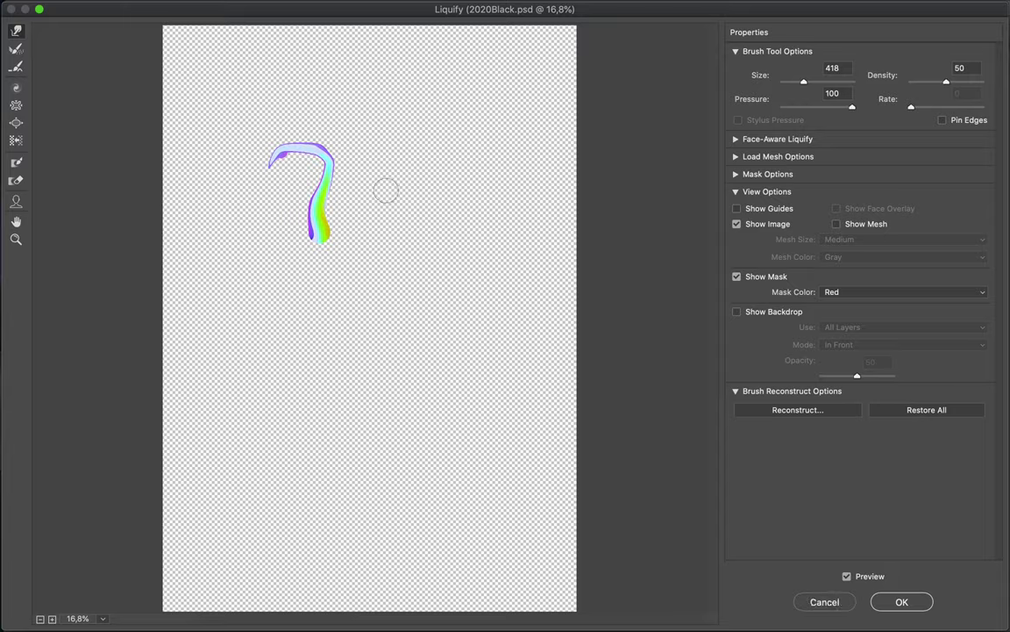
pyautogui.hotkey('ctrl', 'alt', 'z')
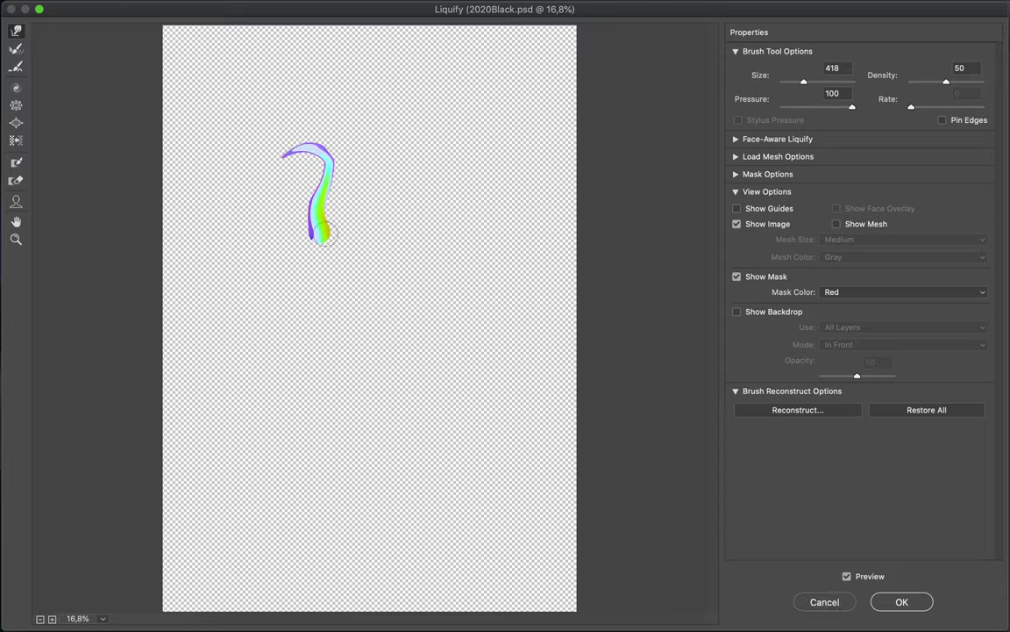
# - Rewarp the stroke into a vertical shape with a leftward-curling top hook
pyautogui.moveTo(321, 230)
pyautogui.mouseDown()
pyautogui.moveTo(321, 180)
pyautogui.moveTo(302, 156)
pyautogui.moveTo(266, 158)
pyautogui.mouseUp()
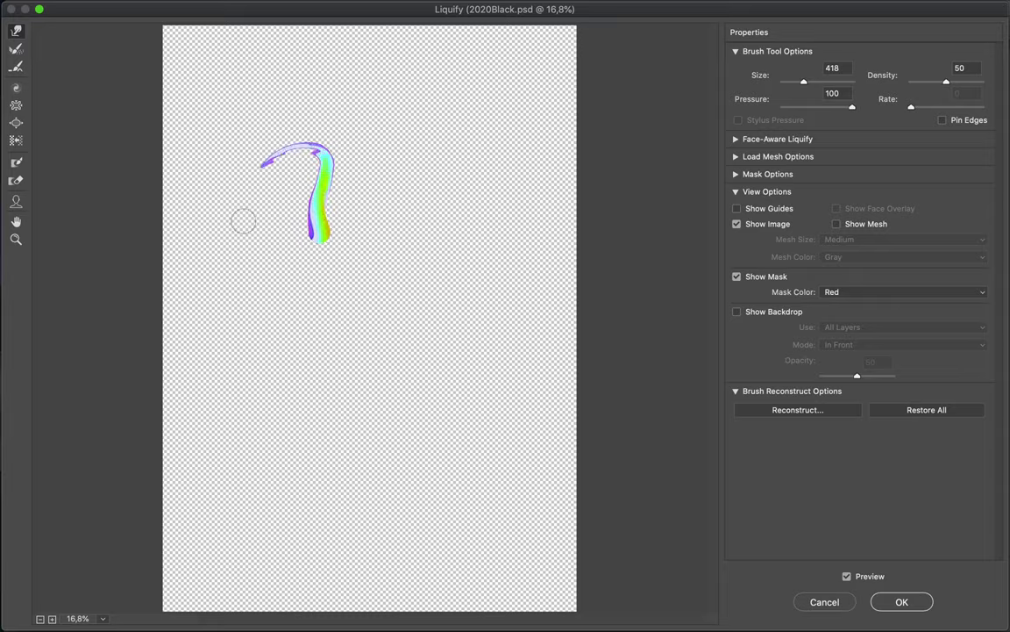
pyautogui.press('alt+super+z')
pyautogui.press('alt+super+z')
pyautogui.press('alt+super+z')
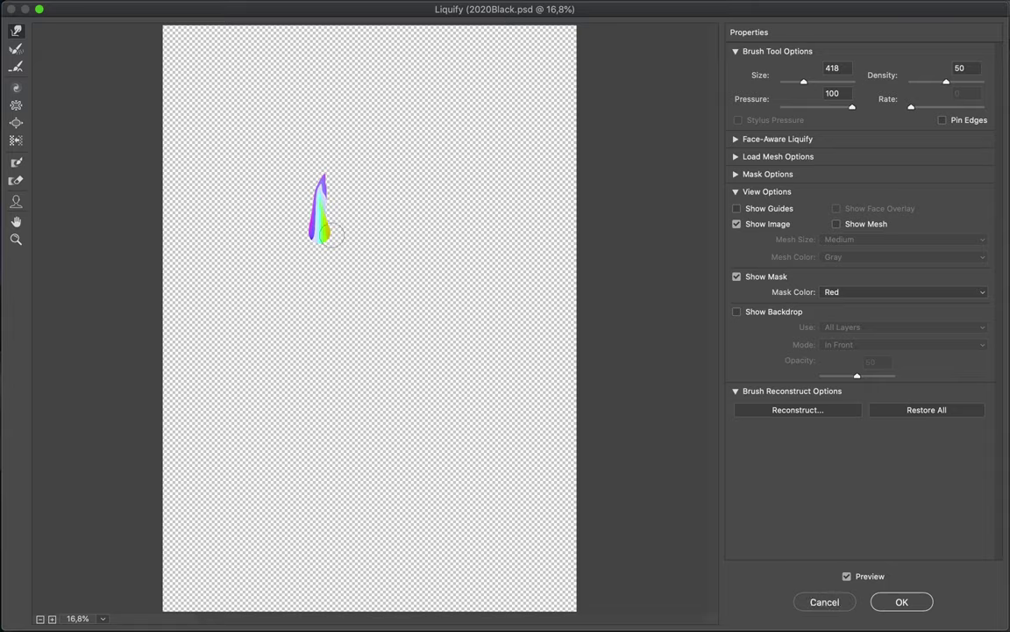
pyautogui.moveTo(323, 232); pyautogui.dragTo(322, 166)
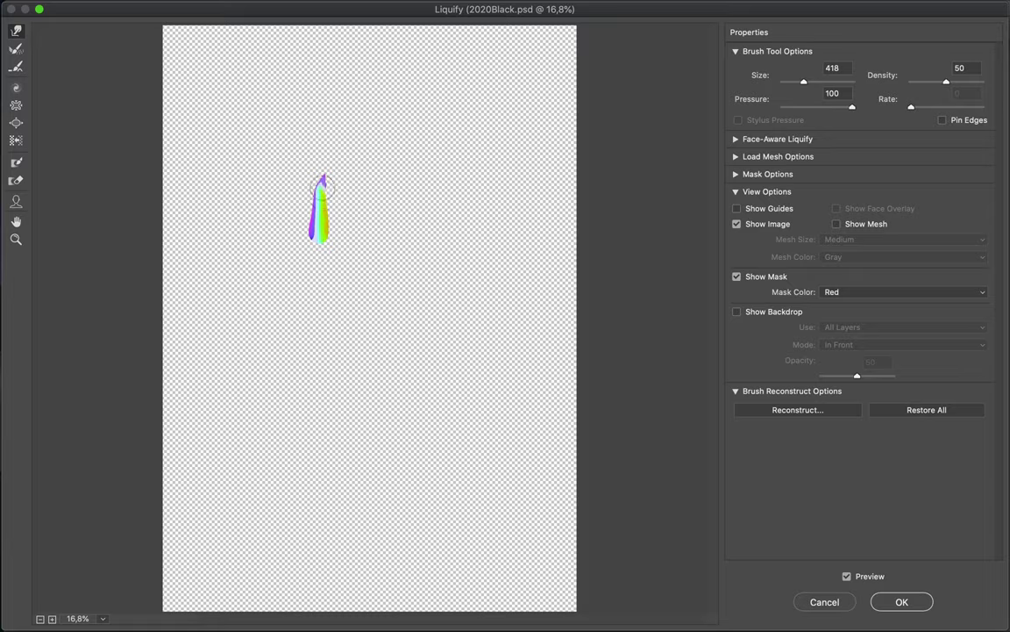
pyautogui.moveTo(322, 165); pyautogui.dragTo(300, 151)
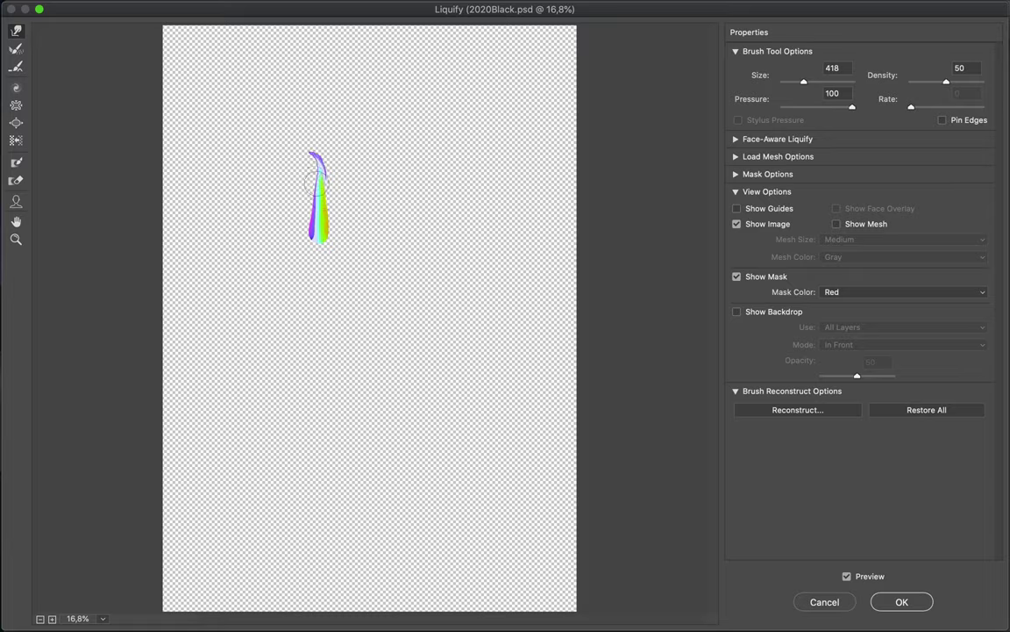
pyautogui.moveTo(321, 234)
pyautogui.mouseDown()
pyautogui.moveTo(305, 141)
pyautogui.moveTo(269, 151)
pyautogui.mouseUp()
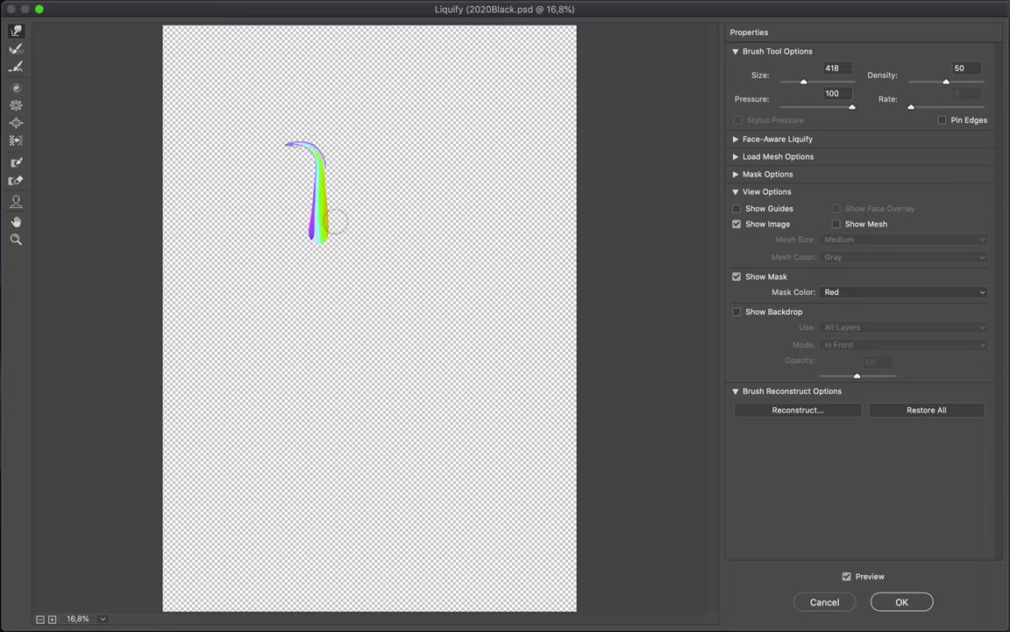
pyautogui.moveTo(298, 149); pyautogui.dragTo(237, 142)
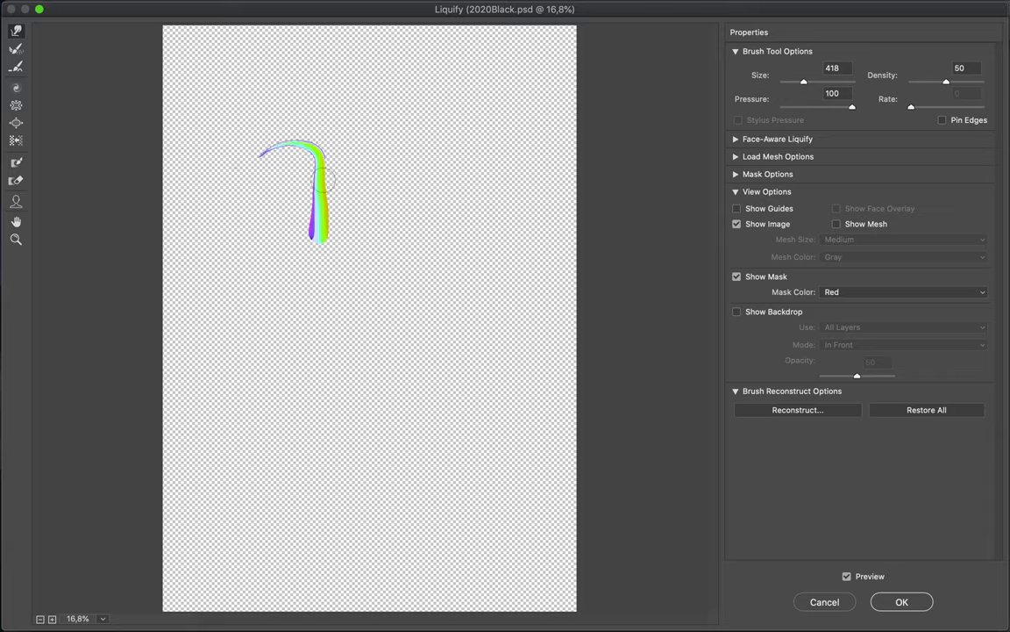
pyautogui.moveTo(321, 178); pyautogui.dragTo(250, 156)
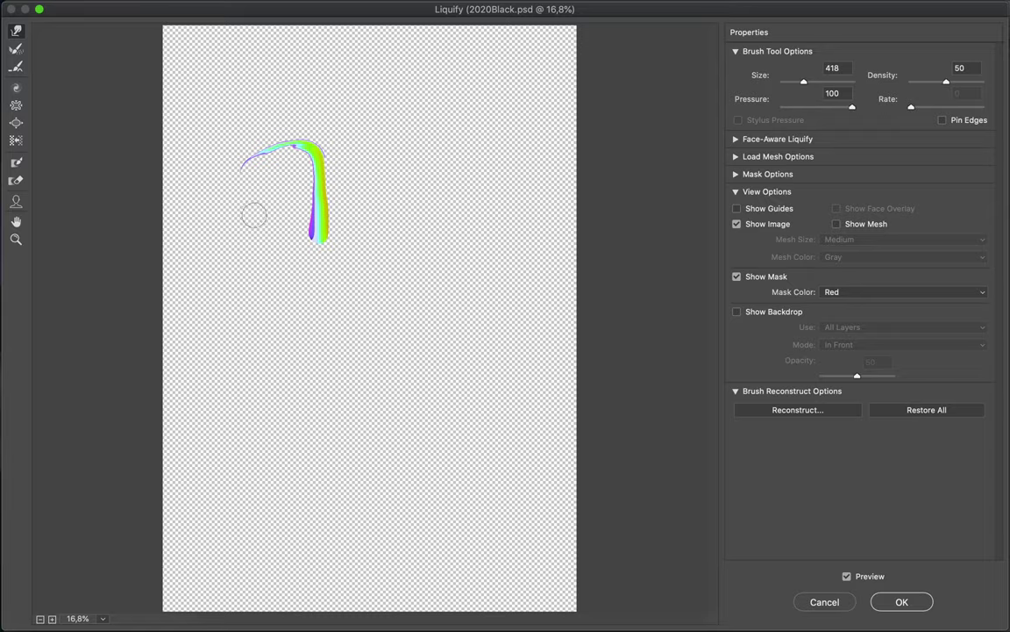
pyautogui.moveTo(319, 151); pyautogui.dragTo(234, 181)
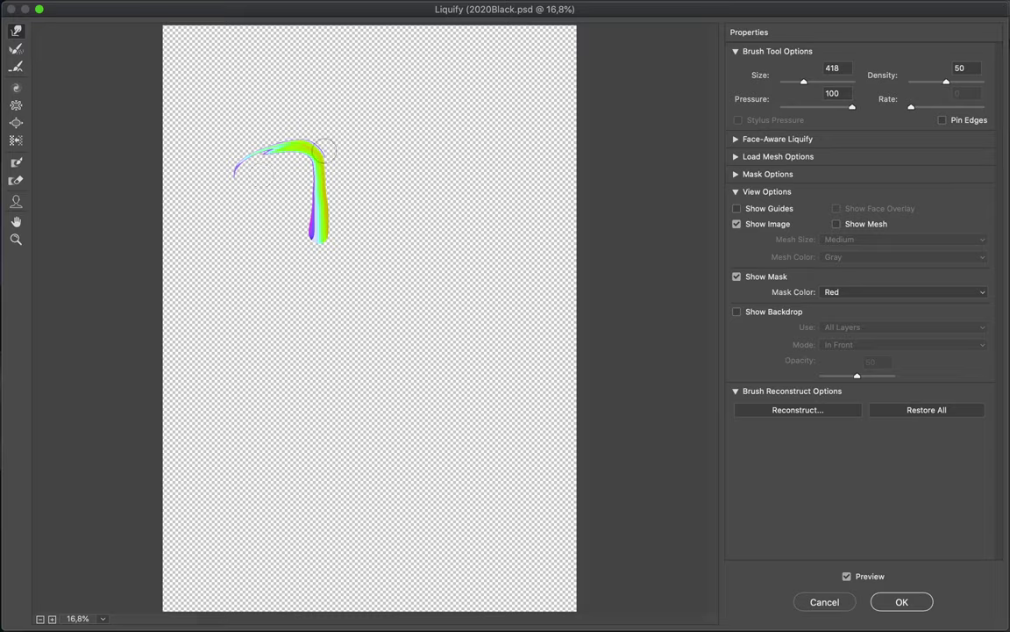
pyautogui.moveTo(321, 149); pyautogui.dragTo(325, 157)
pyautogui.hotkey('ctrl', 'z')
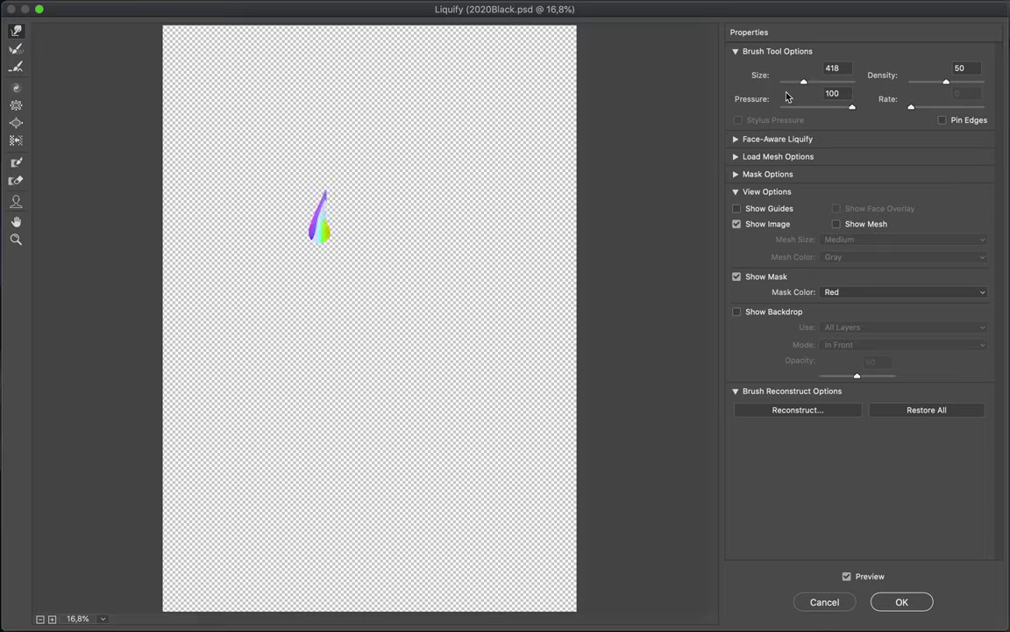
# - Set the warp brush to size 784 and density 86, try a 7-shaped arch, then undo
pyautogui.moveTo(804, 84); pyautogui.dragTo(809, 83)
pyautogui.moveTo(954, 81); pyautogui.dragTo(972, 82)
pyautogui.moveTo(319, 228); pyautogui.dragTo(248, 191)
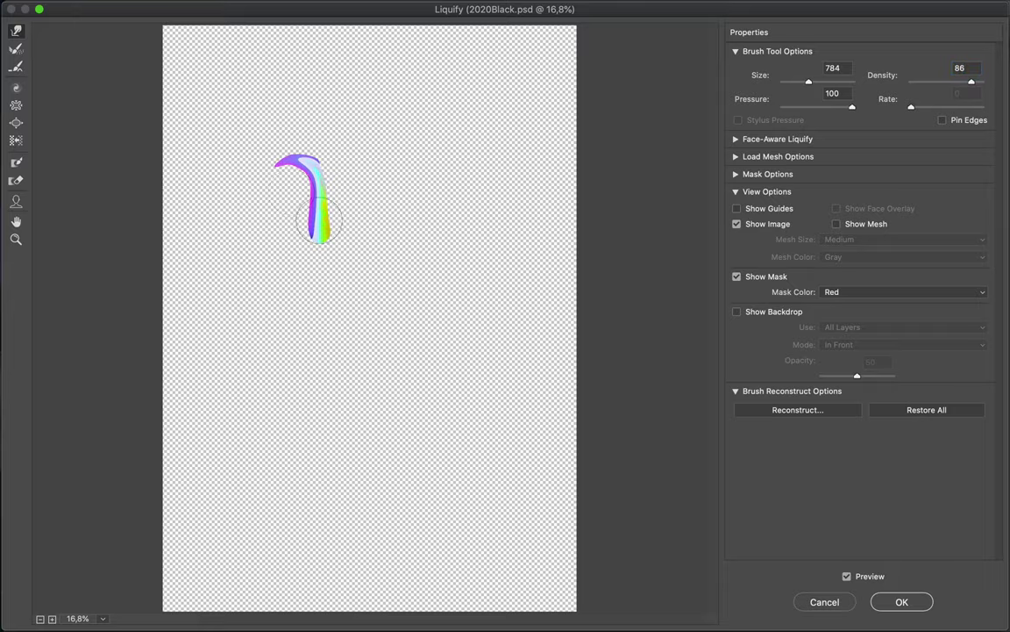
pyautogui.moveTo(288, 209)
pyautogui.mouseDown()
pyautogui.moveTo(318, 167)
pyautogui.moveTo(281, 204)
pyautogui.mouseUp()
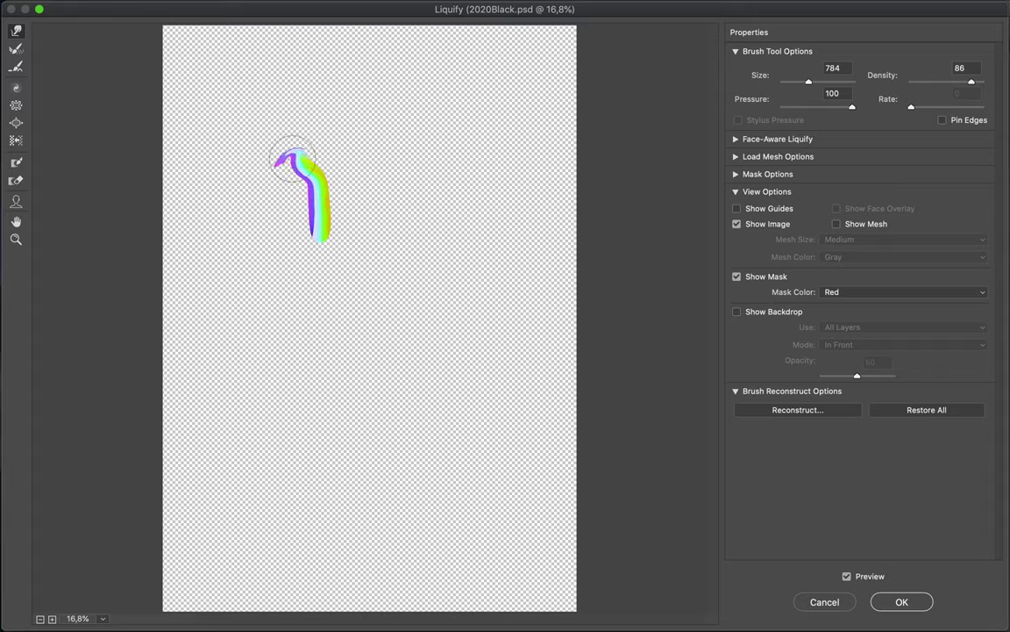
pyautogui.moveTo(282, 200)
pyautogui.mouseDown()
pyautogui.moveTo(266, 169)
pyautogui.moveTo(253, 181)
pyautogui.moveTo(237, 248)
pyautogui.moveTo(261, 281)
pyautogui.mouseUp()
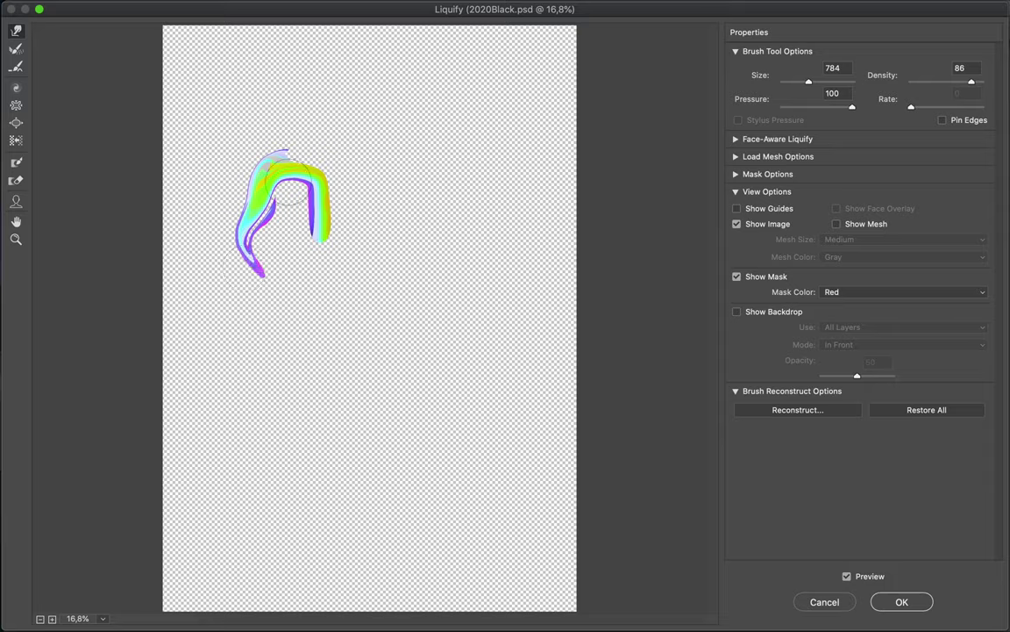
pyautogui.press('super+z')
pyautogui.press('super+z')
pyautogui.press('super+z')
pyautogui.press('super+z')
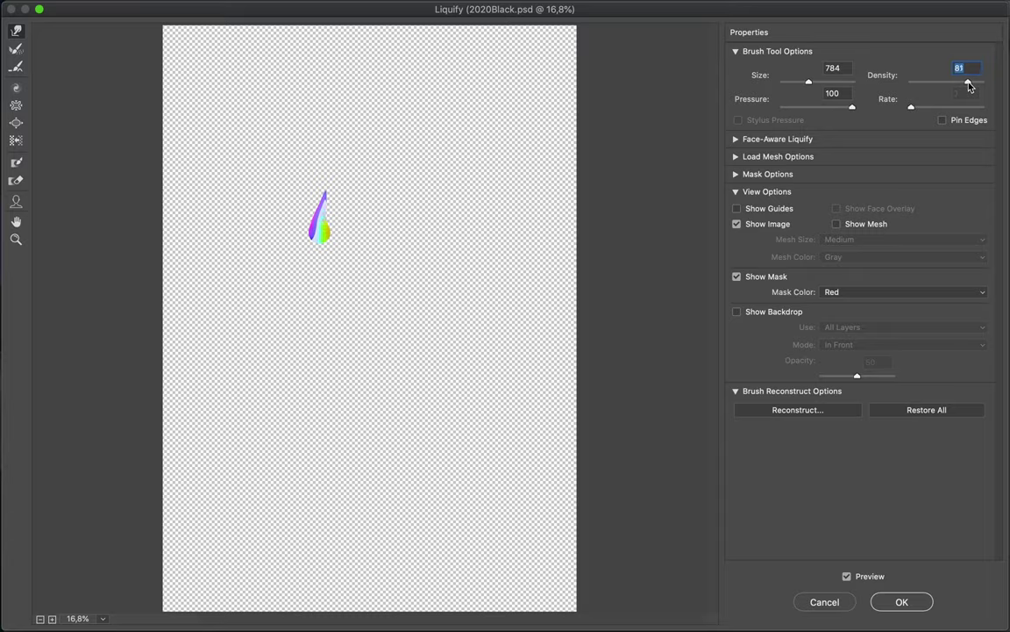
# - With brush size 507 and density 70, warp the drop into a thin curling hook and apply
pyautogui.moveTo(963, 85); pyautogui.dragTo(961, 87)
pyautogui.moveTo(811, 85); pyautogui.dragTo(808, 85)
pyautogui.moveTo(320, 230); pyautogui.dragTo(293, 153)
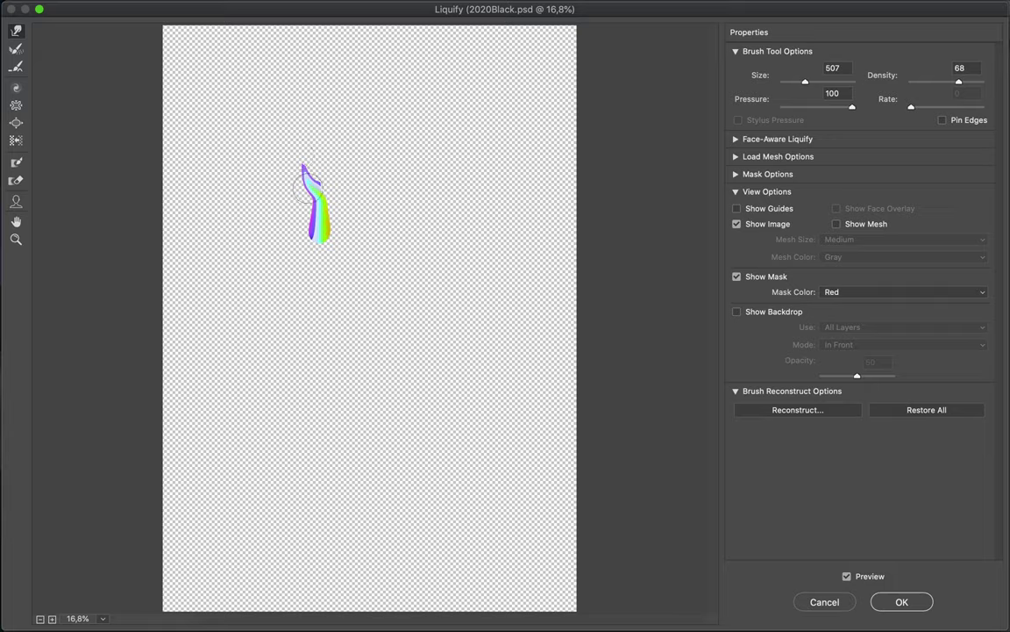
pyautogui.moveTo(303, 189); pyautogui.dragTo(268, 160)
pyautogui.moveTo(257, 199)
pyautogui.mouseDown()
pyautogui.moveTo(322, 191)
pyautogui.moveTo(267, 148)
pyautogui.moveTo(243, 151)
pyautogui.moveTo(258, 196)
pyautogui.mouseUp()
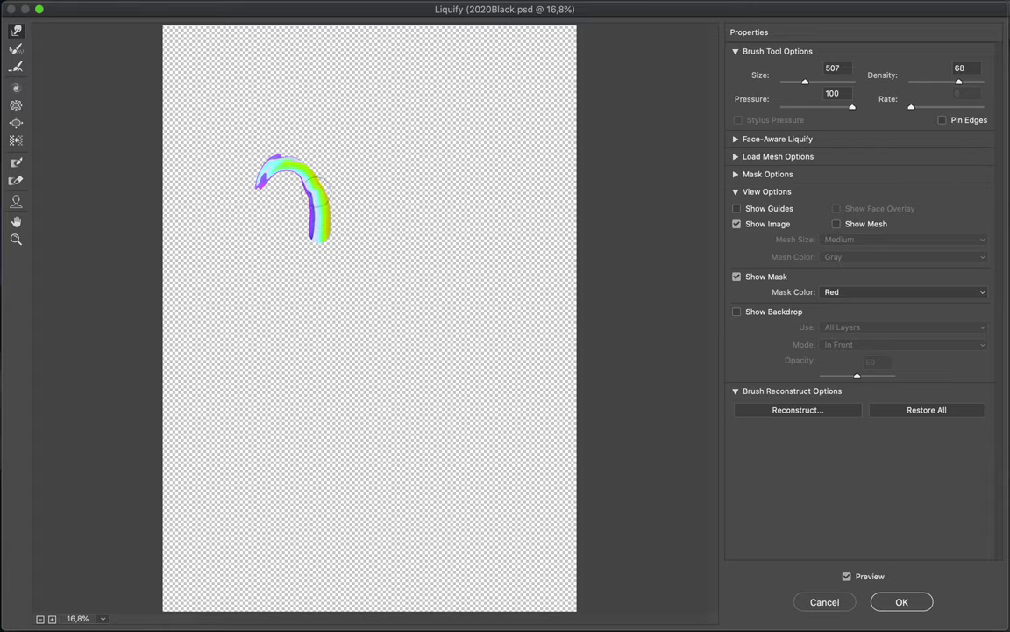
pyautogui.moveTo(281, 169)
pyautogui.mouseDown()
pyautogui.moveTo(241, 150)
pyautogui.moveTo(263, 173)
pyautogui.moveTo(249, 242)
pyautogui.mouseUp()
pyautogui.moveTo(269, 204)
pyautogui.mouseDown()
pyautogui.moveTo(250, 158)
pyautogui.moveTo(255, 265)
pyautogui.moveTo(269, 280)
pyautogui.moveTo(255, 244)
pyautogui.moveTo(277, 289)
pyautogui.mouseUp()
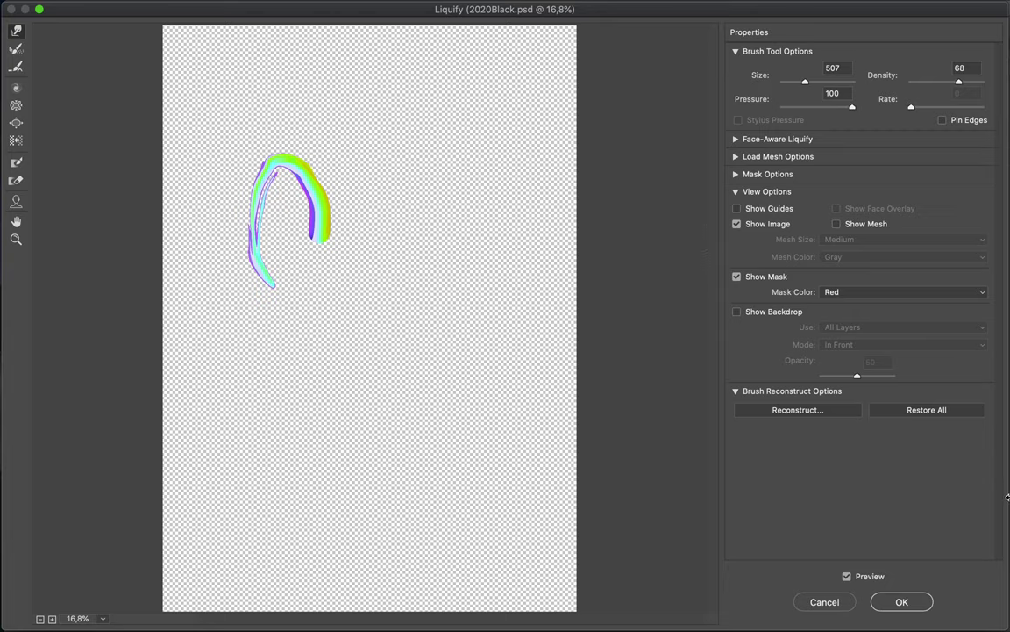
pyautogui.click(928, 605)
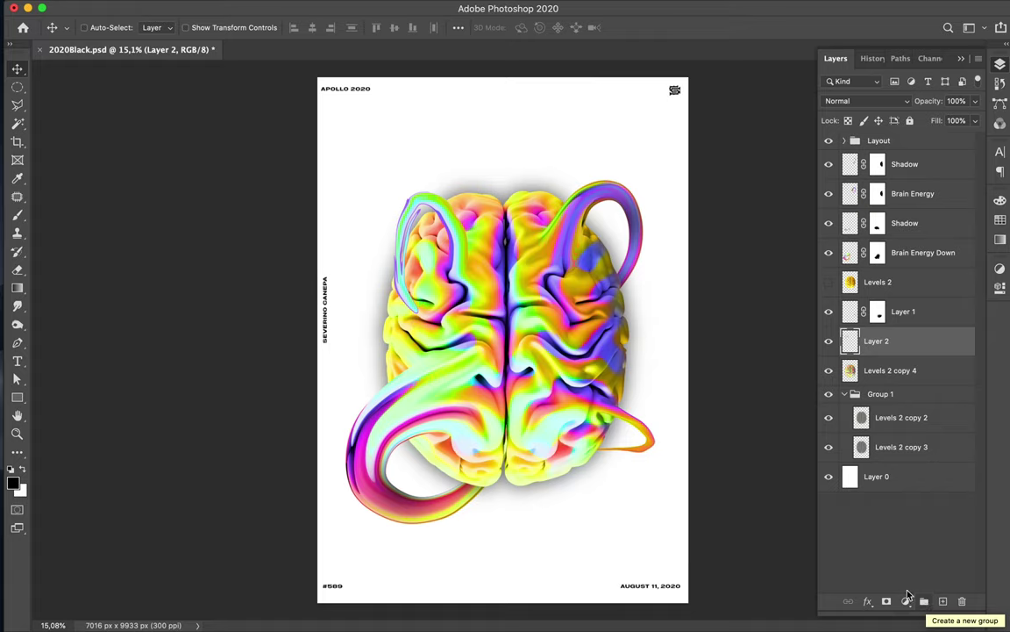
pyautogui.moveTo(359, 7)
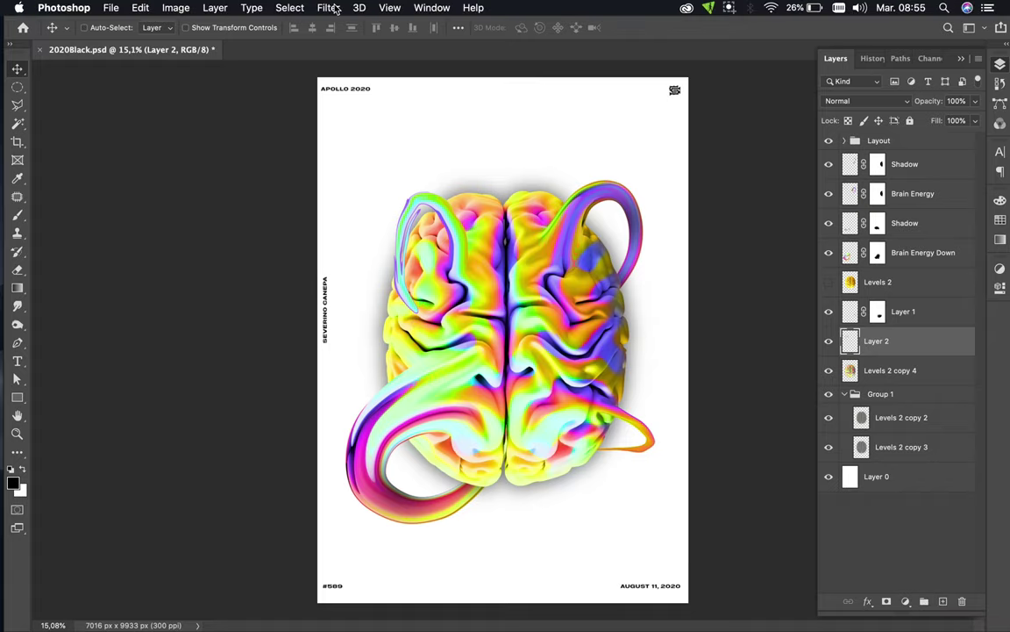
pyautogui.click(332, 8)
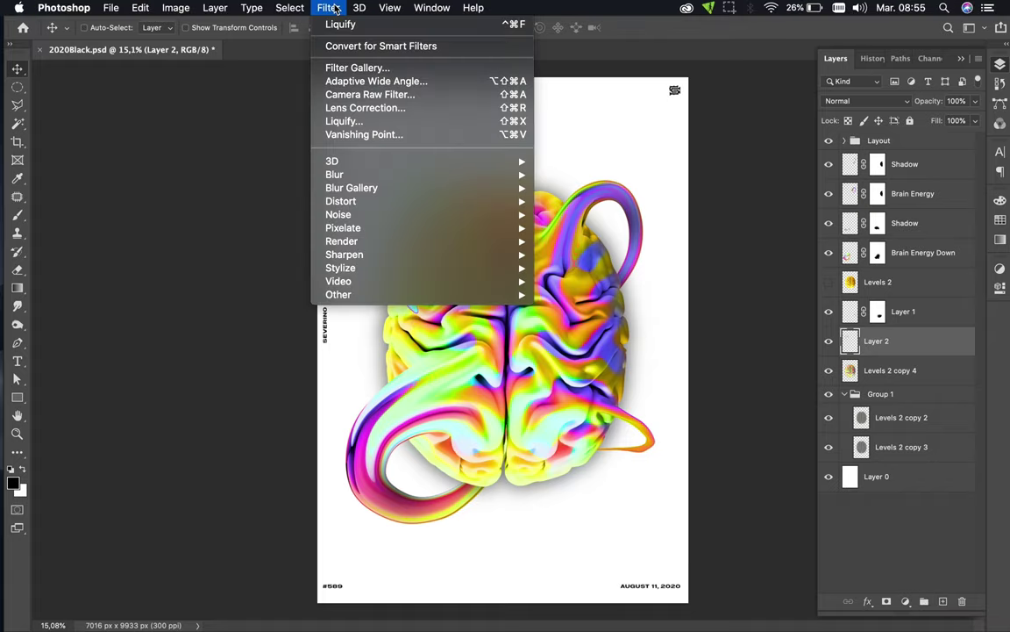
pyautogui.click(344, 121)
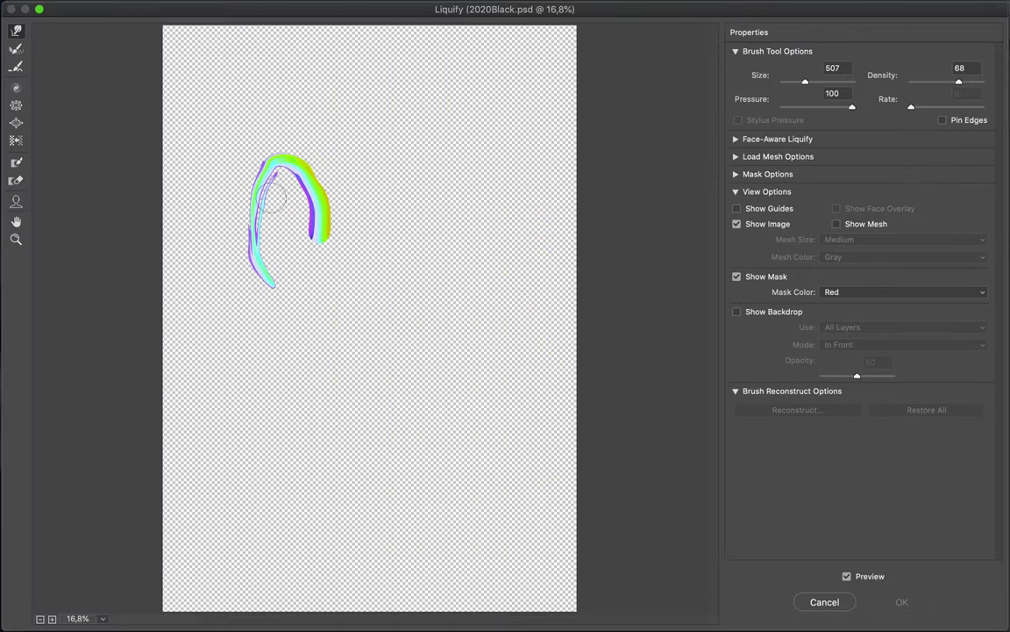
pyautogui.moveTo(268, 191)
pyautogui.mouseDown()
pyautogui.moveTo(243, 281)
pyautogui.moveTo(261, 264)
pyautogui.moveTo(266, 225)
pyautogui.mouseUp()
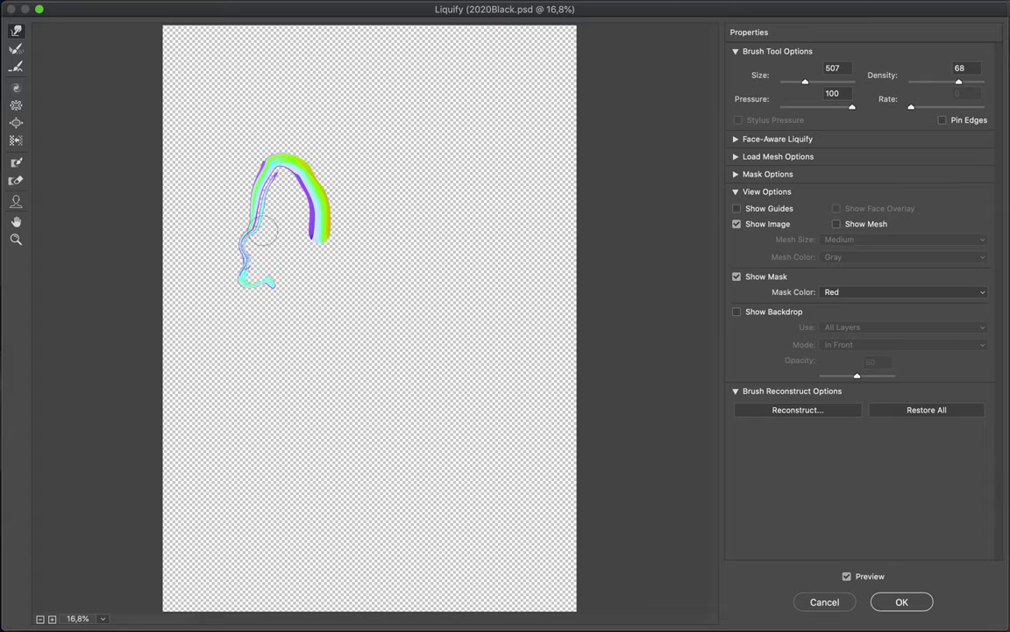
pyautogui.click(803, 601)
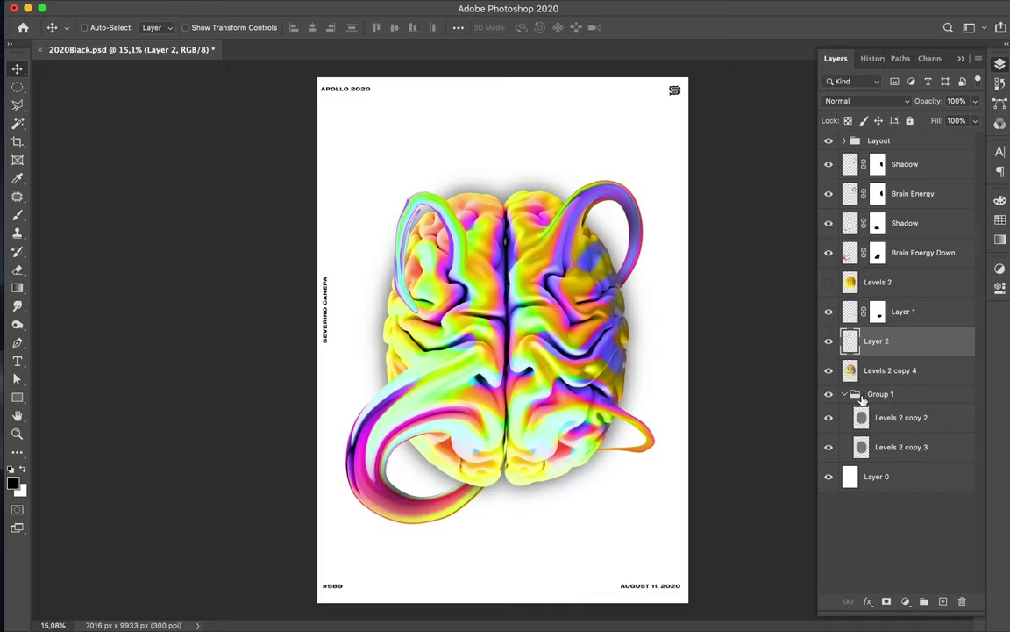
# - Add a mask to Layer 2 and brush out the purple loop inside the brain selection
pyautogui.keyDown('ctrl'); pyautogui.click(850, 283); pyautogui.keyUp('ctrl')
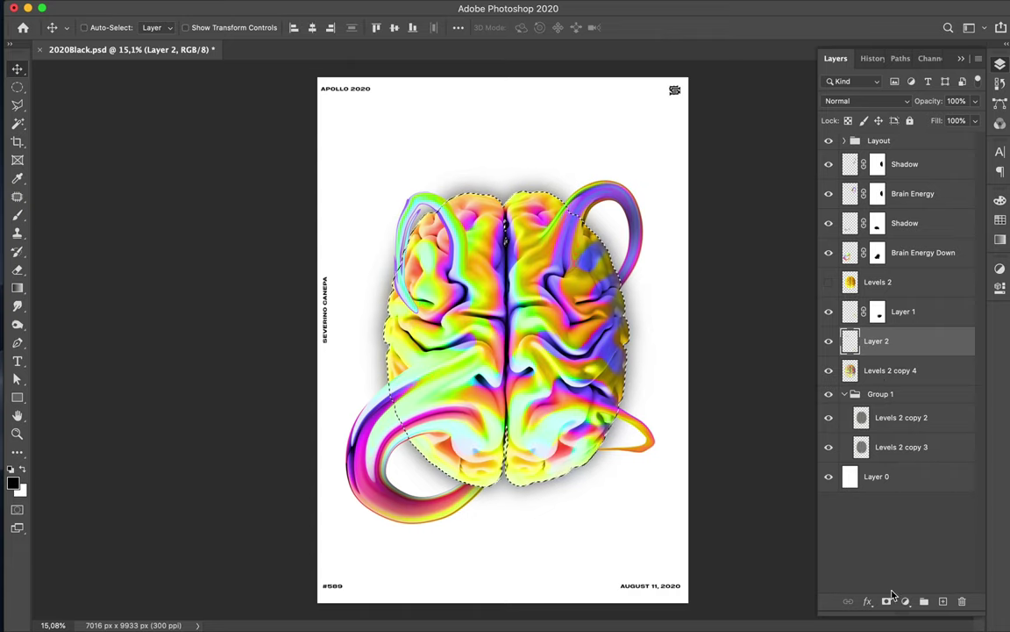
pyautogui.click(887, 602)
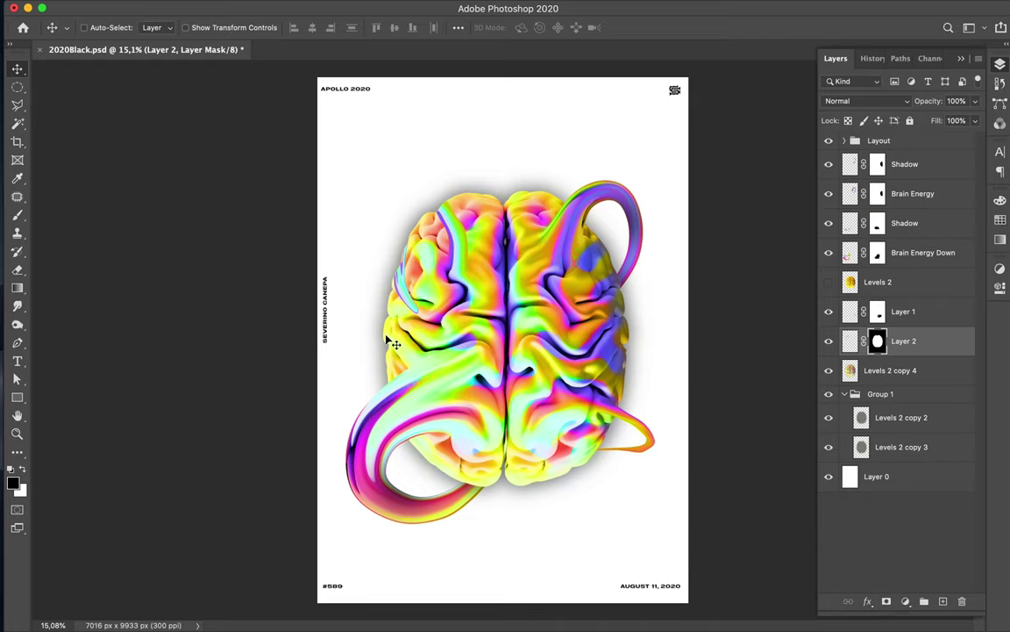
pyautogui.hotkey('ctrl', 'z')
pyautogui.press('m')
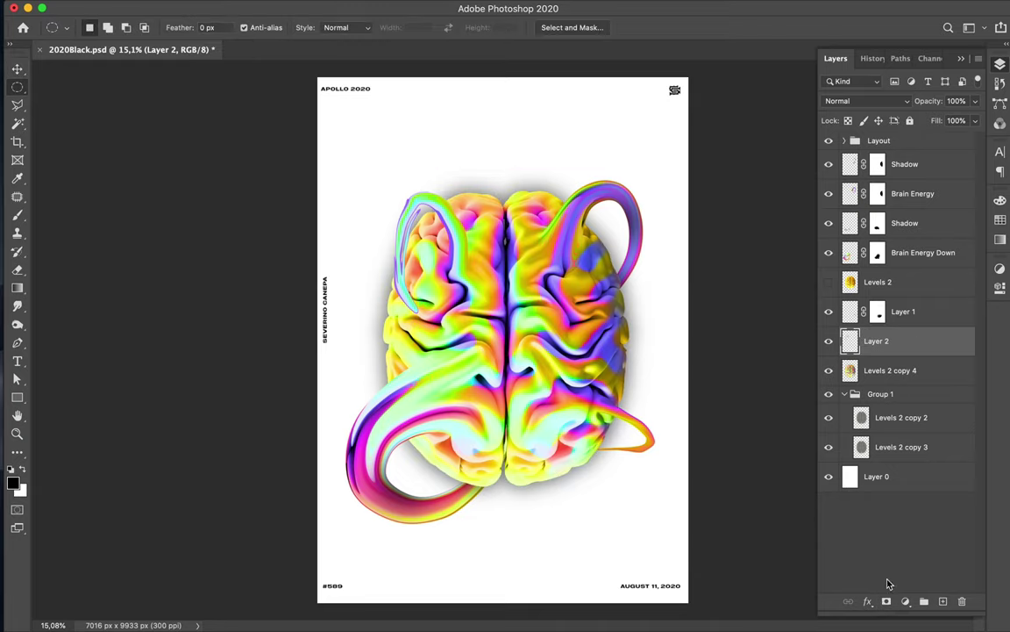
pyautogui.click(886, 602)
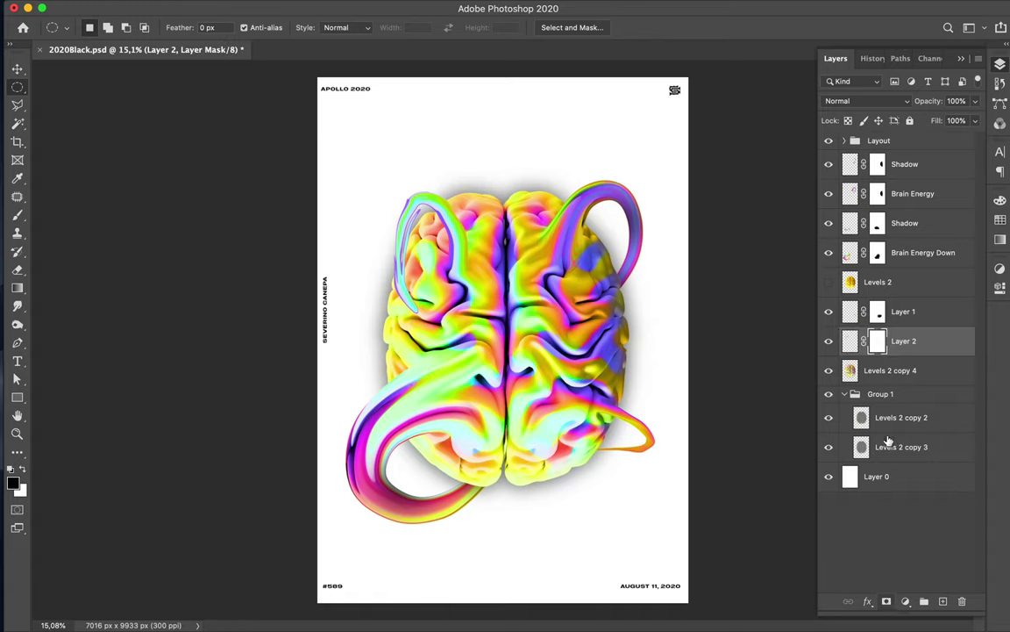
pyautogui.keyDown('ctrl'); pyautogui.click(850, 281); pyautogui.keyUp('ctrl')
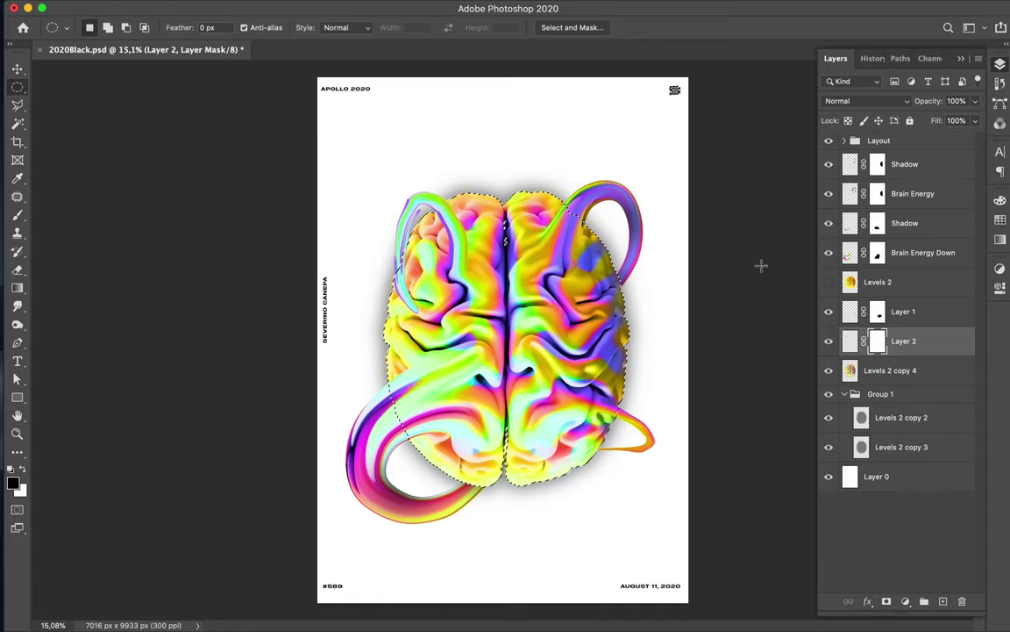
pyautogui.press('b')
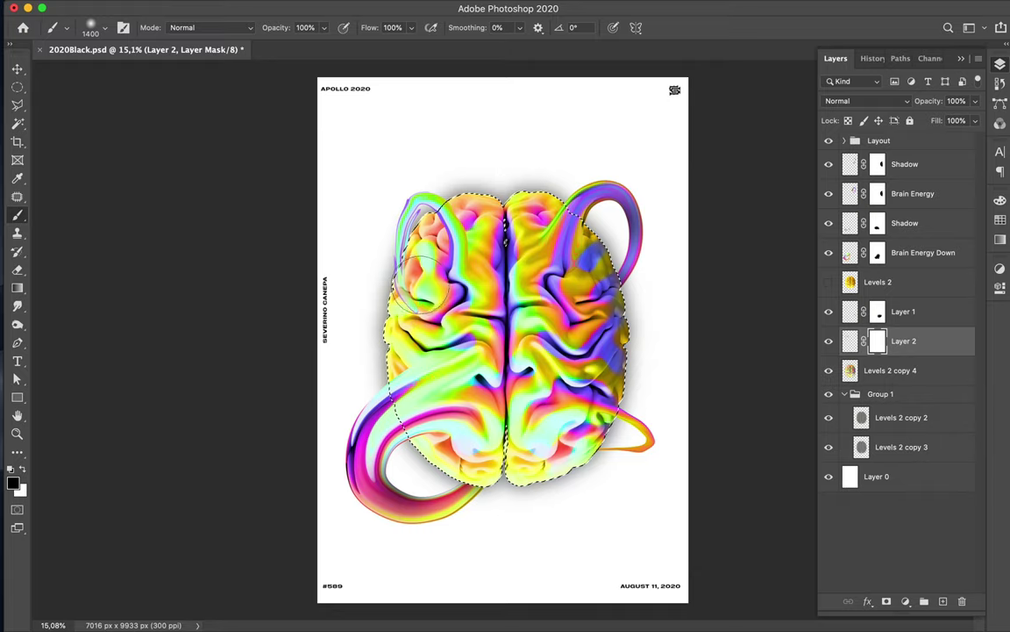
pyautogui.moveTo(414, 310); pyautogui.dragTo(399, 289)
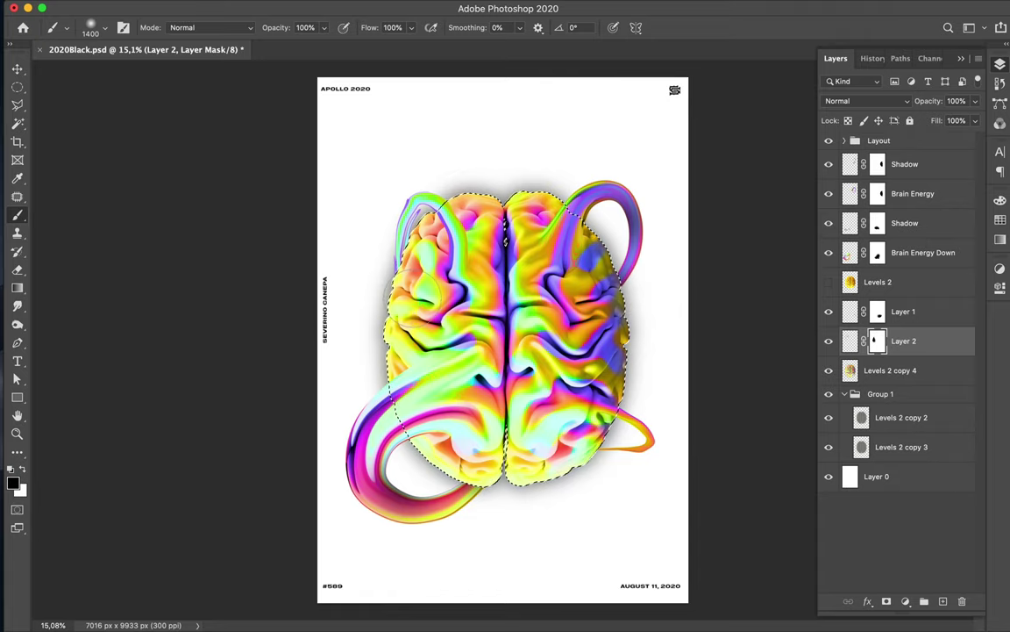
# - Clear the selection and delete the swirl layer Layer 2
pyautogui.press('m')
pyautogui.click(415, 303)
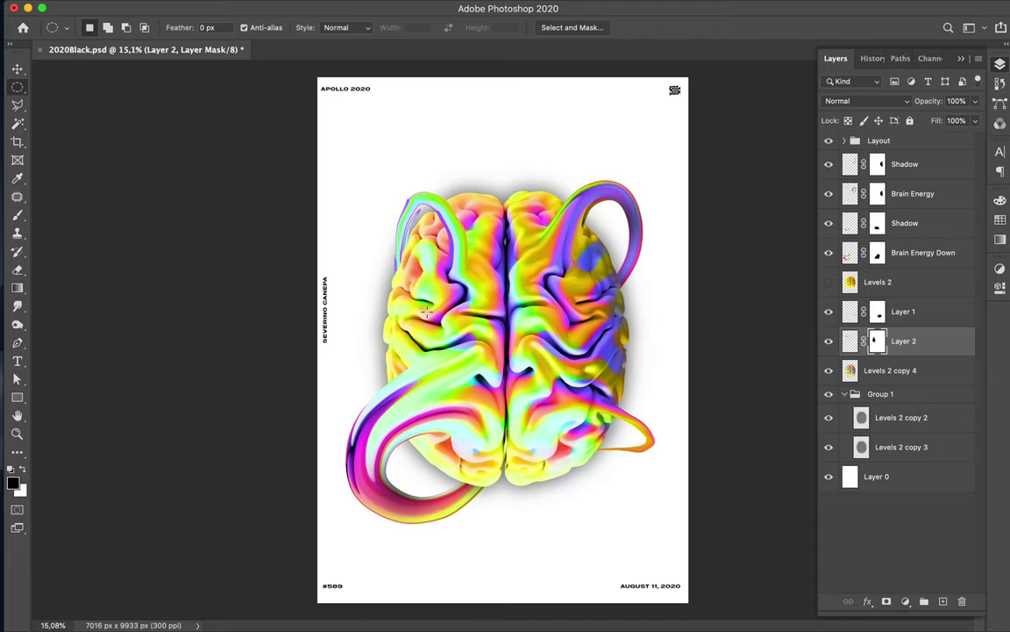
pyautogui.press('Delete')
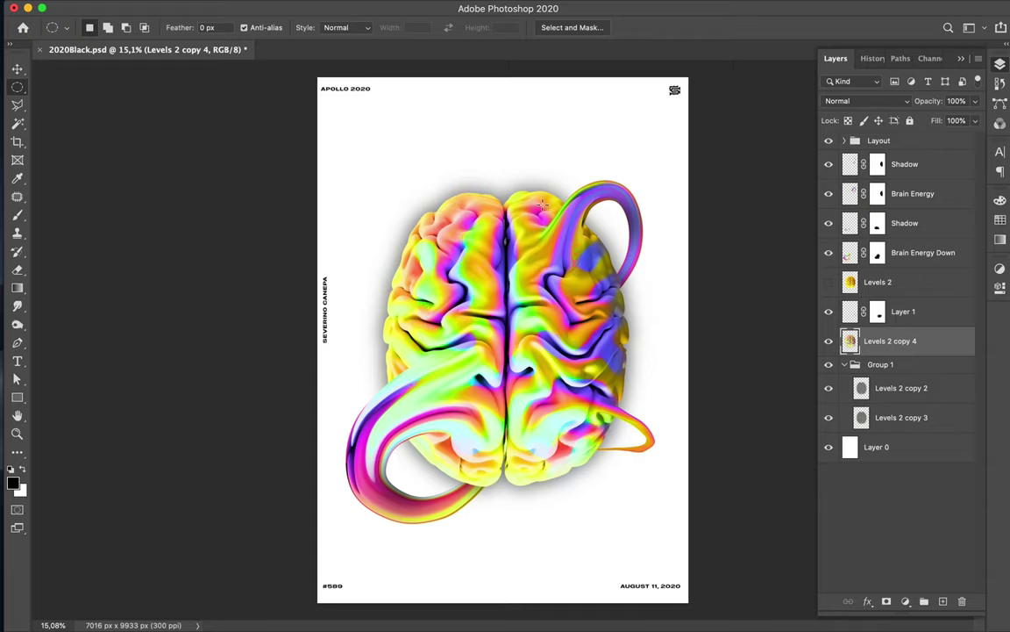
pyautogui.press('v')
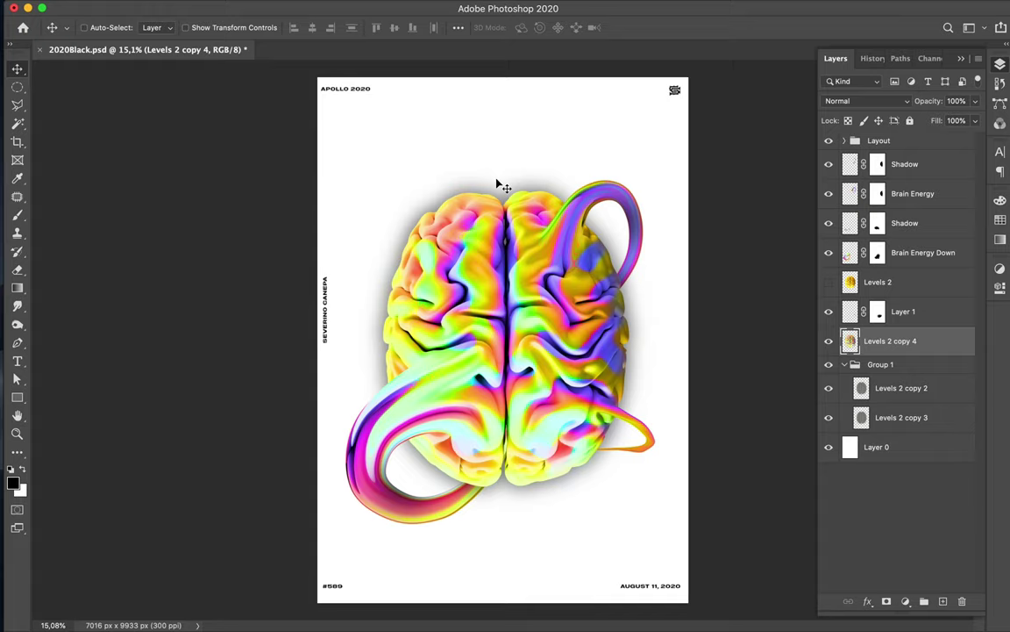
# - Copy a tiny circle of brain colour to new Layer 2 and drag it above the brain's upper left
pyautogui.press('u')
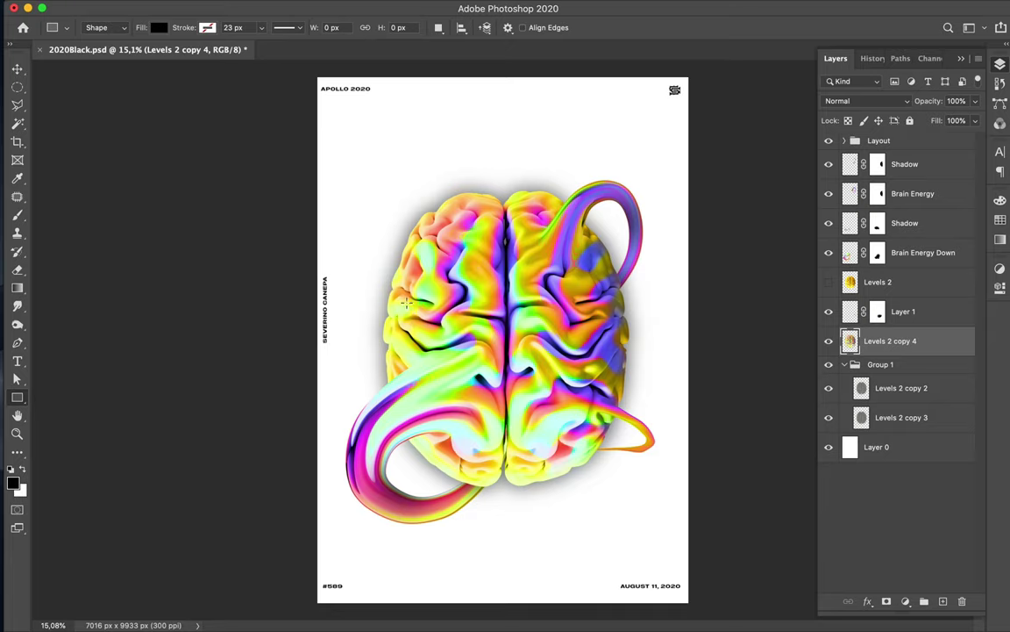
pyautogui.click(20, 88)
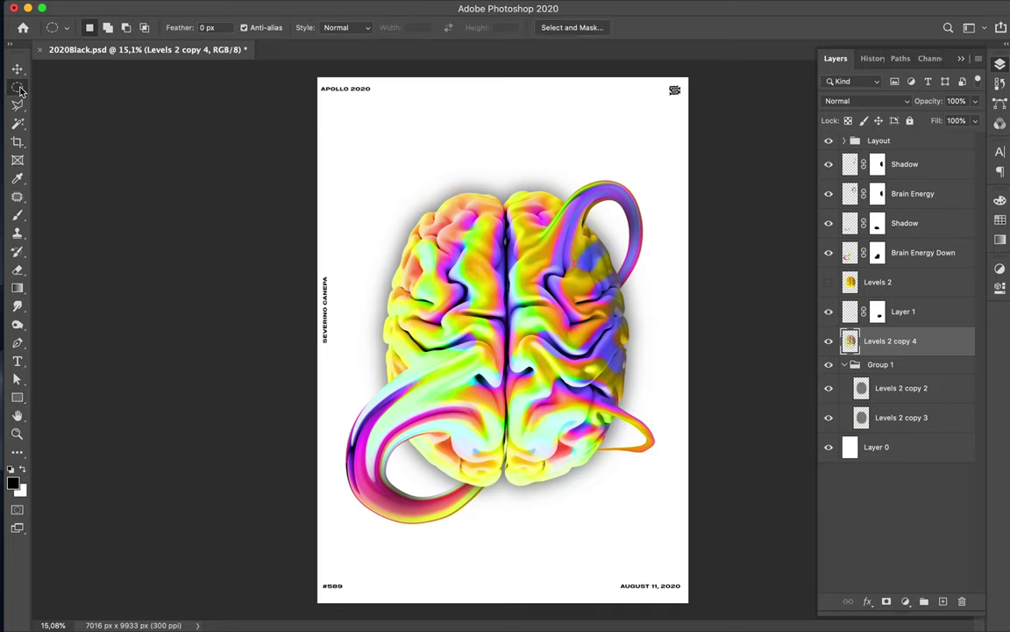
pyautogui.moveTo(445, 258); pyautogui.dragTo(446, 264)
pyautogui.hotkey('ctrl', 'shift', 'alt', 'n')
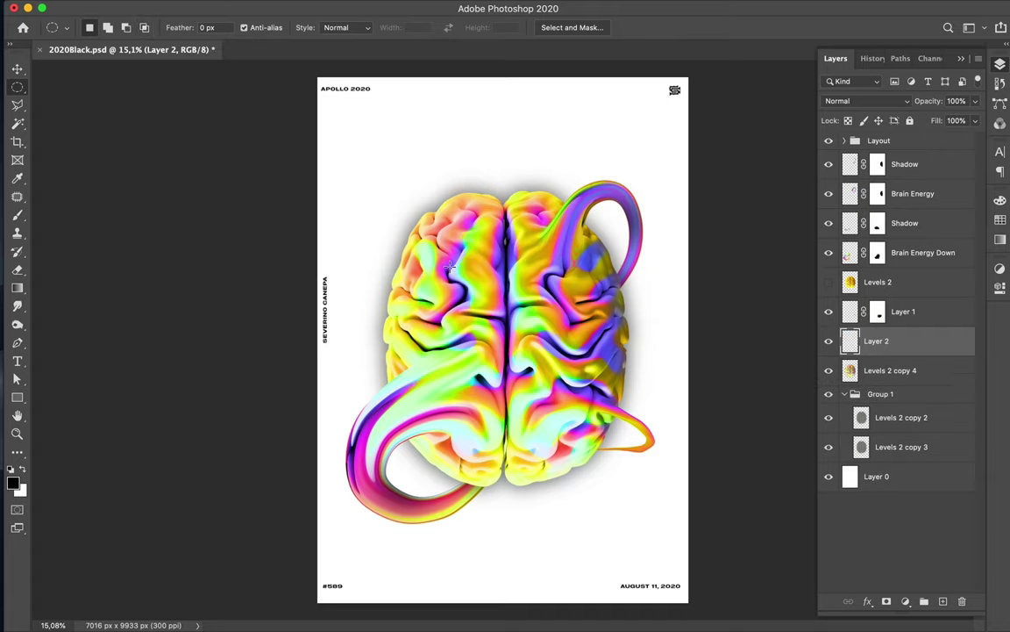
pyautogui.press('v')
pyautogui.moveTo(411, 246); pyautogui.dragTo(374, 173)
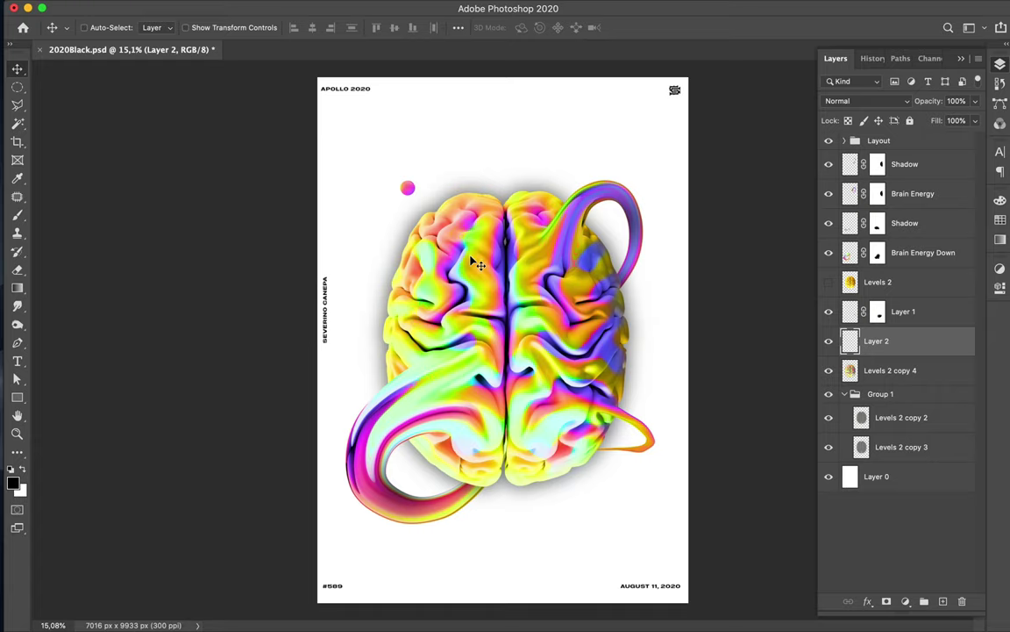
# - Copy a small circle from Brain Energy's upper right to a new layer and raise it above the brain
pyautogui.press('u')
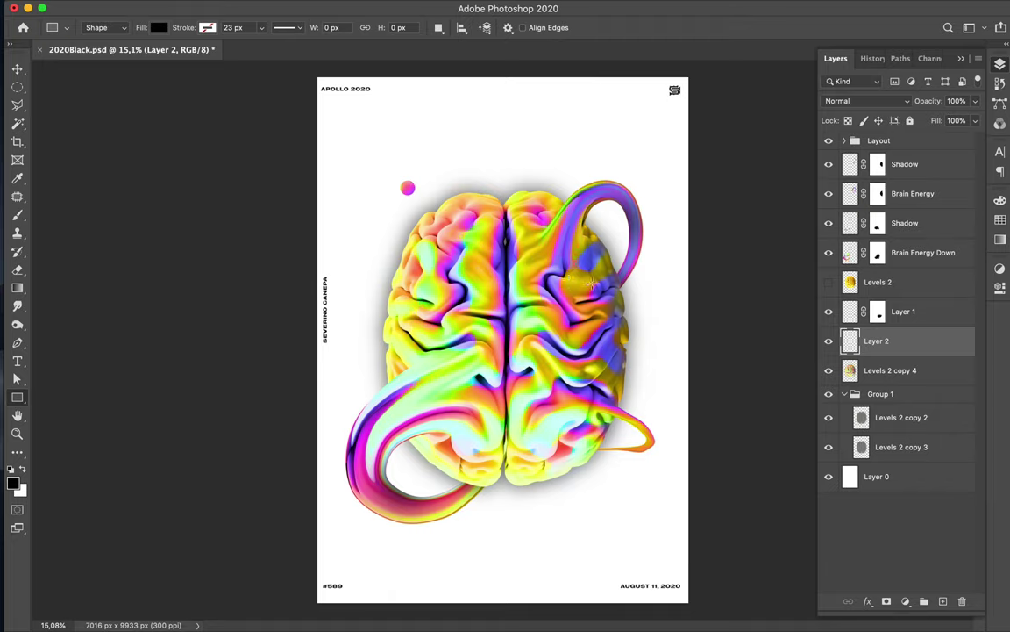
pyautogui.moveTo(565, 252); pyautogui.dragTo(571, 258)
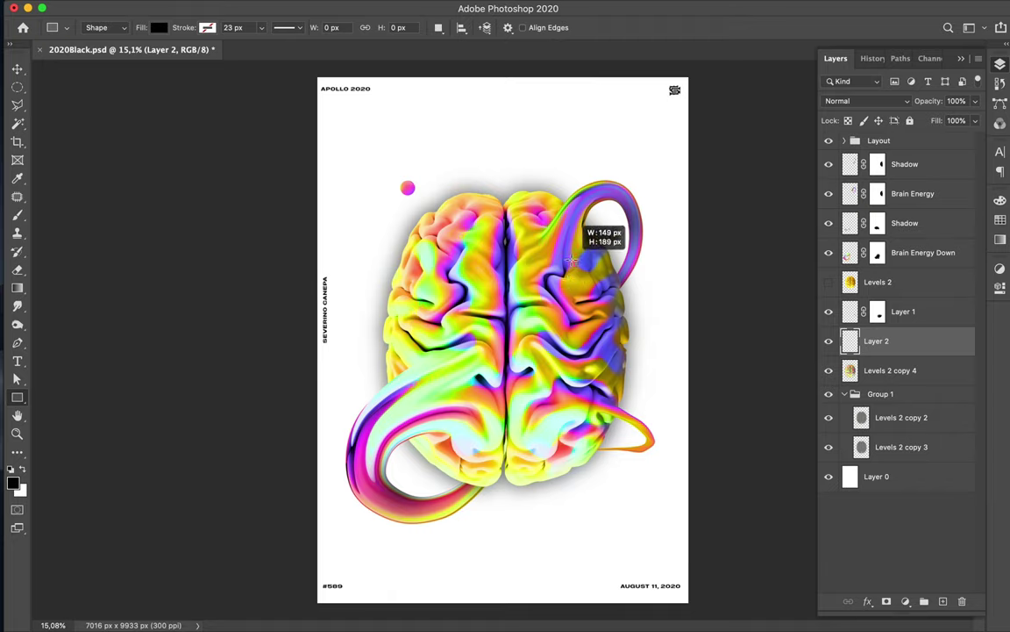
pyautogui.hotkey('ctrl', 'z')
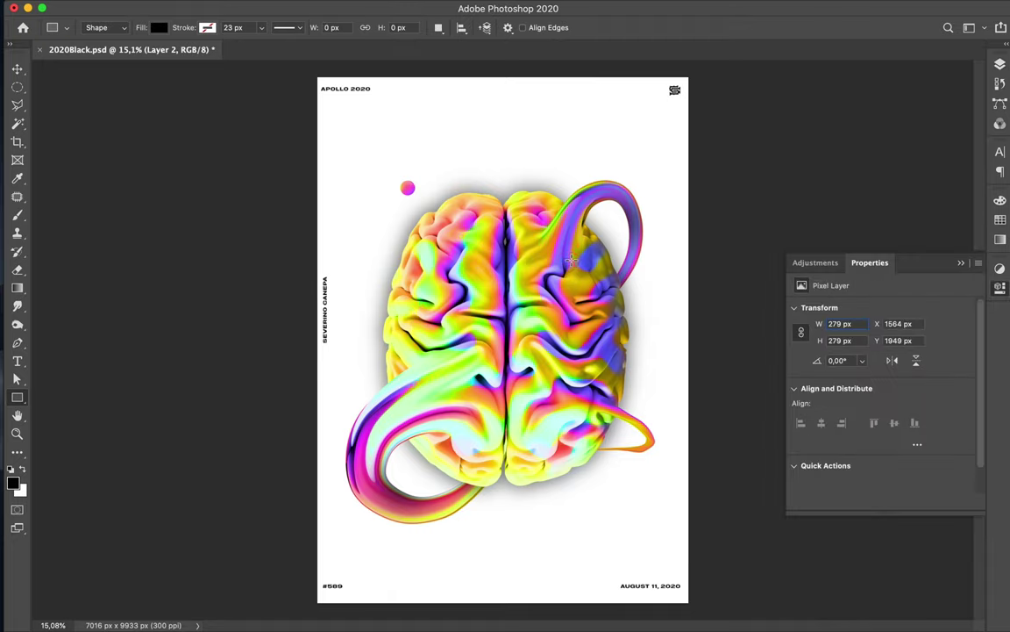
pyautogui.press('m')
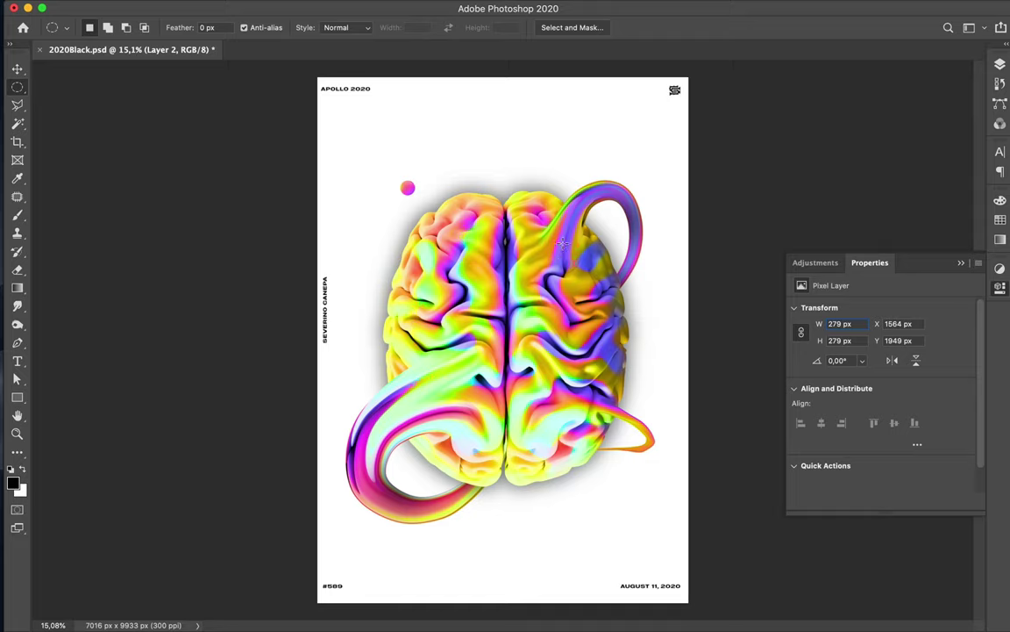
pyautogui.moveTo(562, 243); pyautogui.dragTo(570, 255)
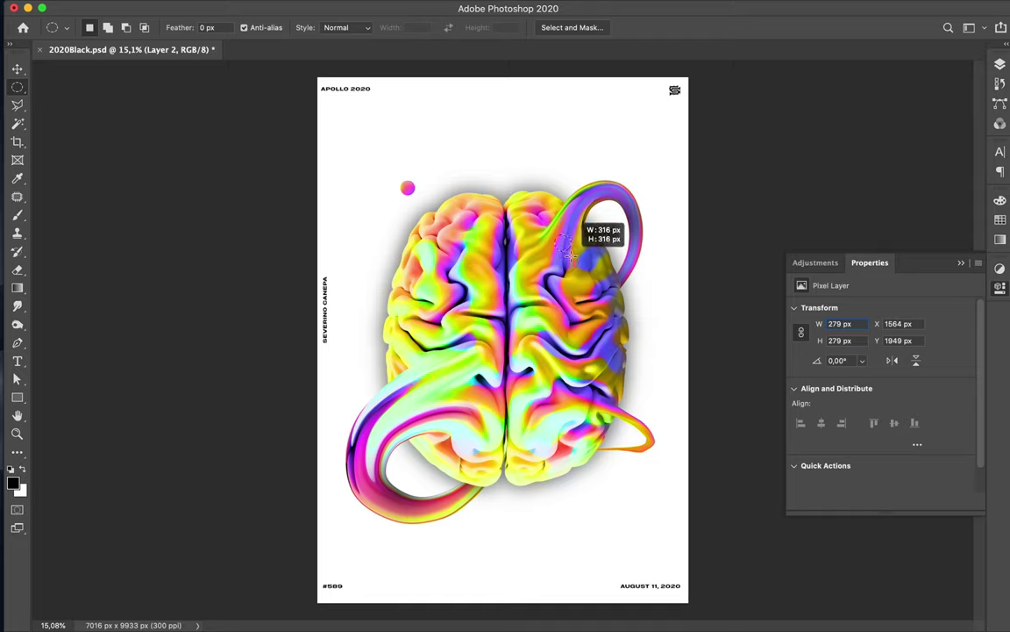
pyautogui.moveTo(571, 256); pyautogui.dragTo(571, 257)
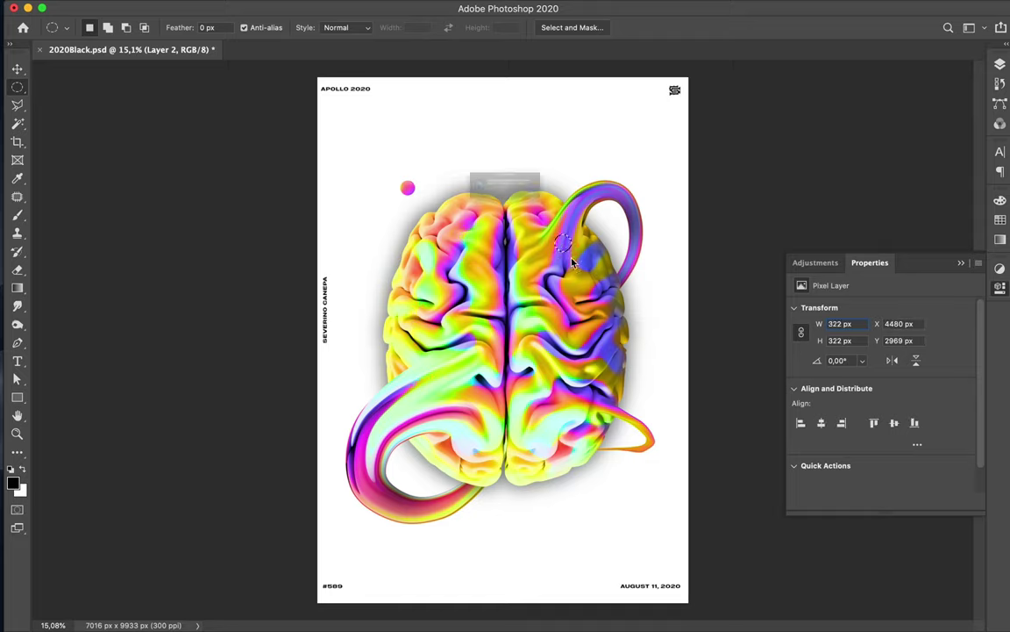
pyautogui.hotkey('ctrl', 'c')
pyautogui.click(609, 217)
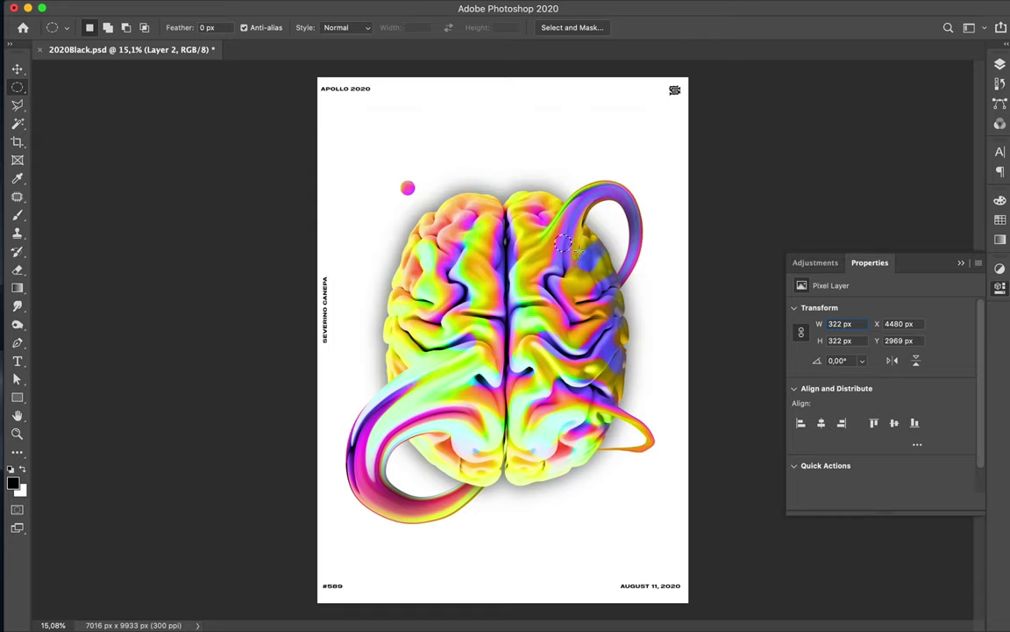
pyautogui.press('v')
pyautogui.click(572, 229)
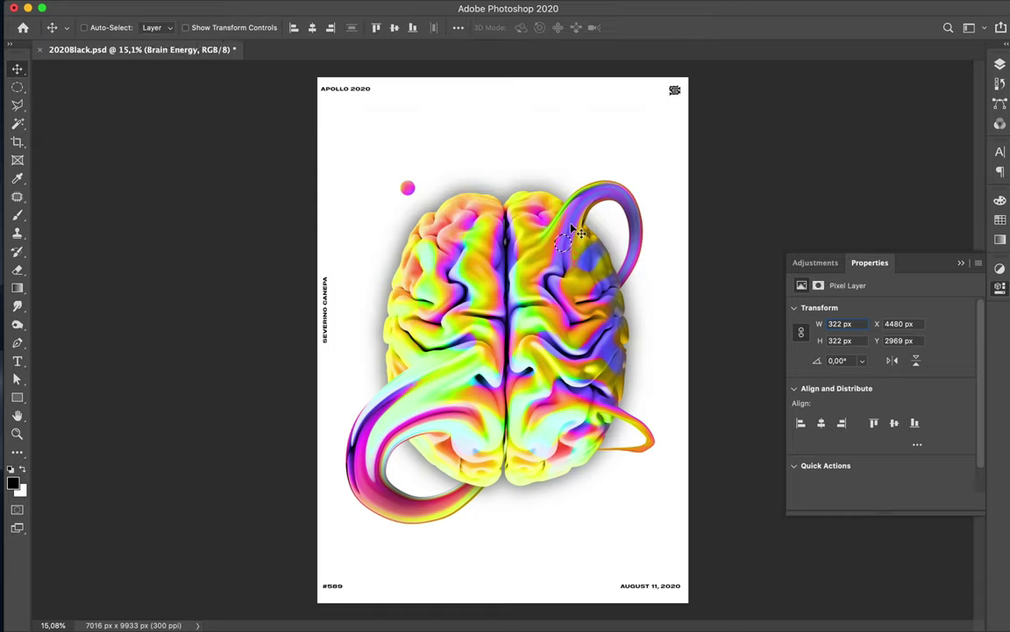
pyautogui.hotkey('ctrl', 'j')
pyautogui.moveTo(574, 248); pyautogui.dragTo(573, 145)
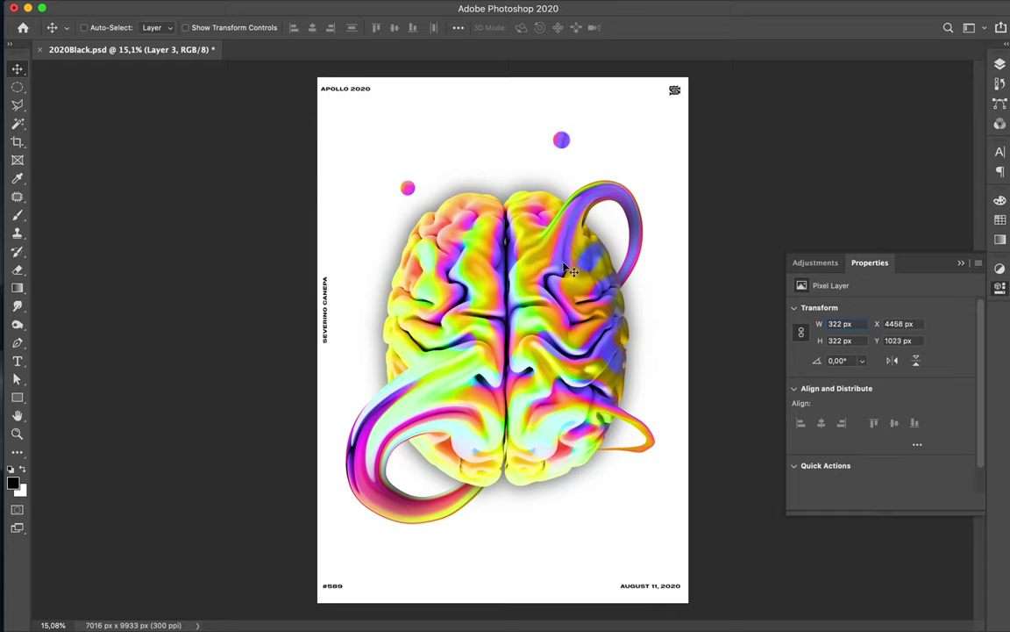
# - Copy a small circle of the Brain Energy Down swirl and place the orb near the poster's bottom edge
pyautogui.keyDown('ctrl'); pyautogui.click(546, 422); pyautogui.keyUp('ctrl')
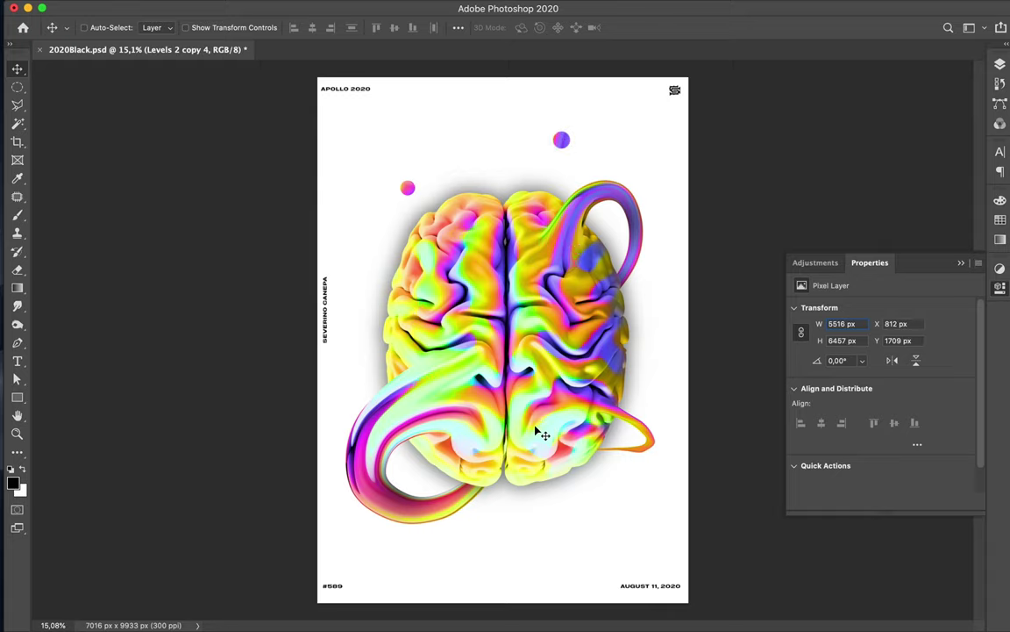
pyautogui.keyDown('ctrl'); pyautogui.click(447, 390); pyautogui.keyUp('ctrl')
pyautogui.press('u')
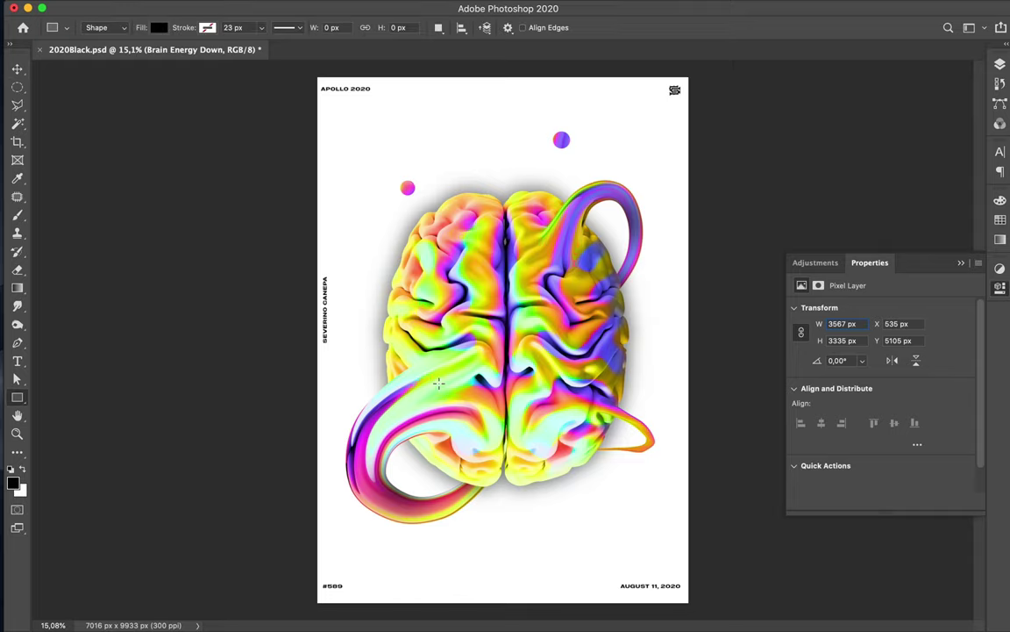
pyautogui.moveTo(403, 386); pyautogui.dragTo(420, 399)
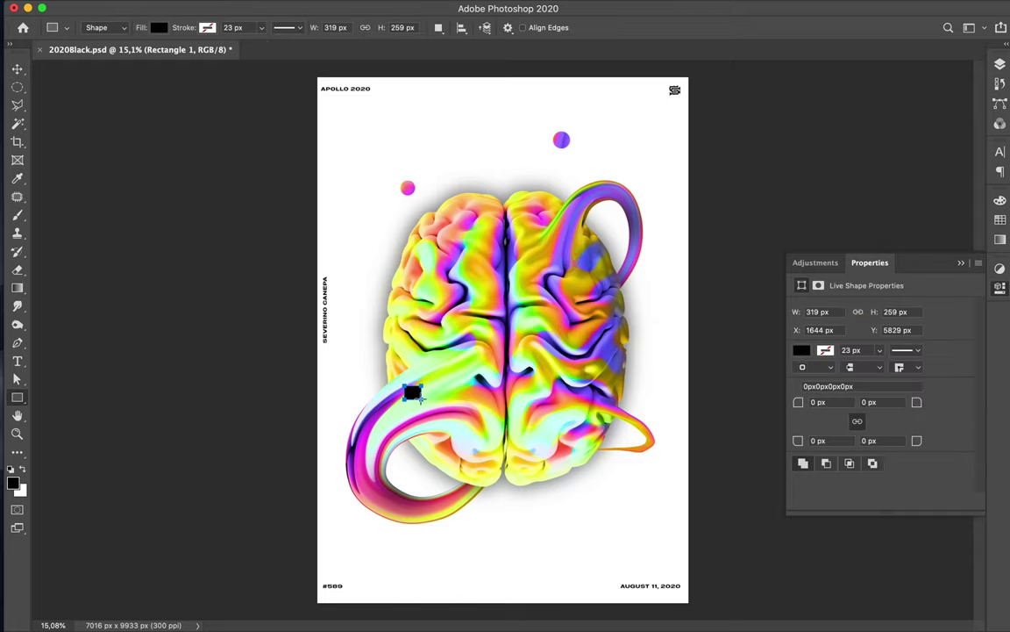
pyautogui.hotkey('ctrl', 'z')
pyautogui.press('m')
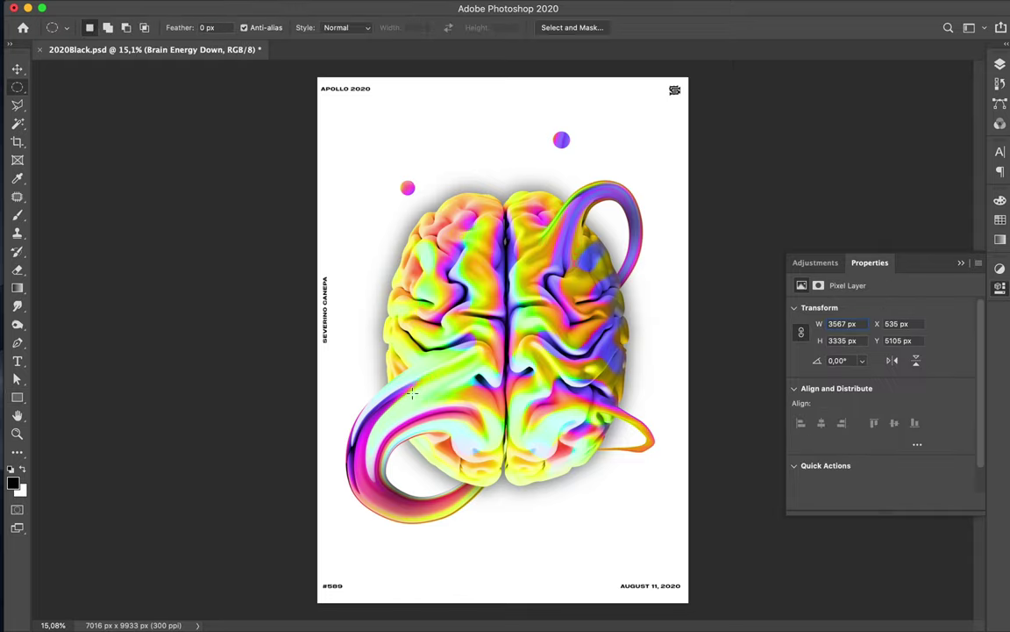
pyautogui.moveTo(410, 387); pyautogui.dragTo(425, 404)
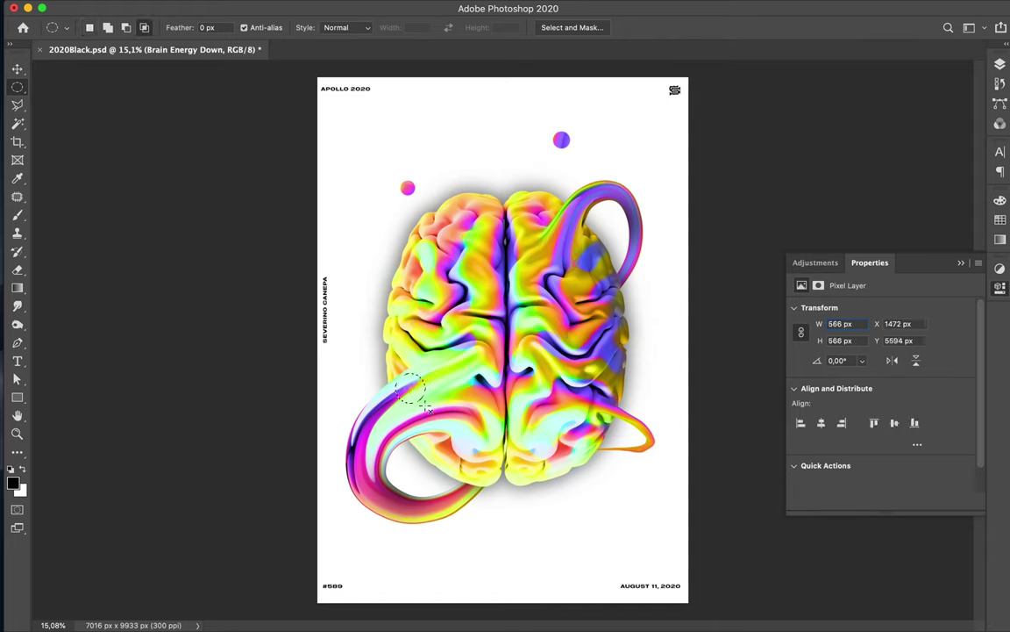
pyautogui.hotkey('ctrl', 'j')
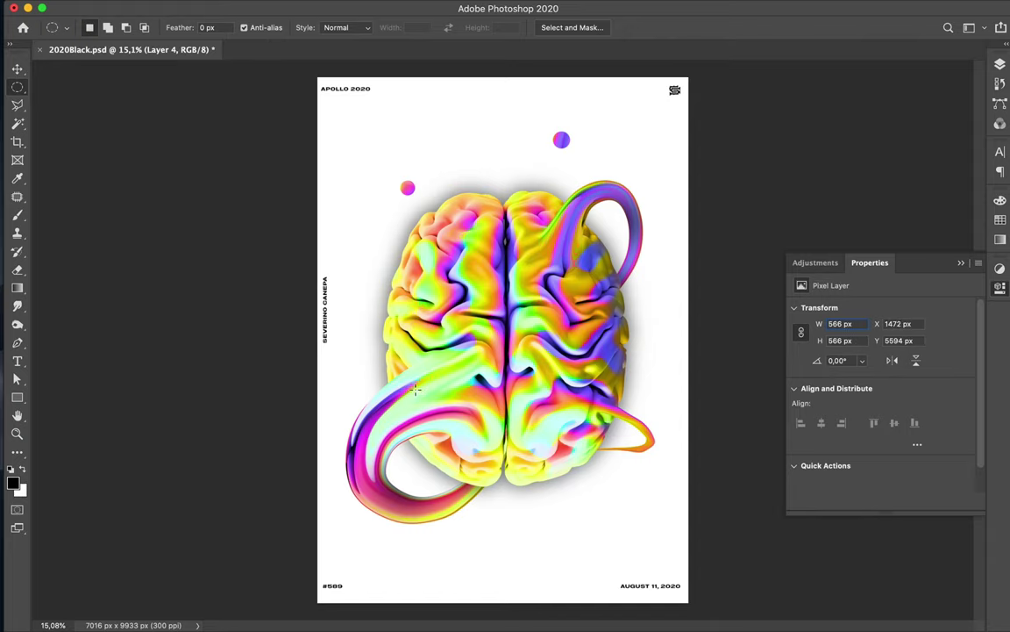
pyautogui.press('v')
pyautogui.moveTo(419, 394); pyautogui.dragTo(472, 559)
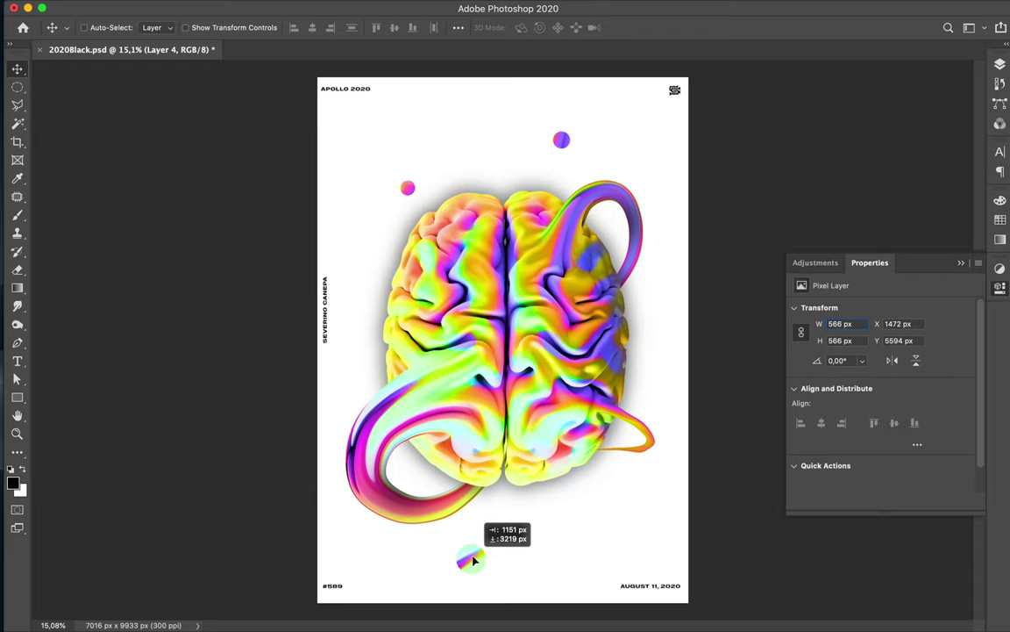
pyautogui.moveTo(472, 559); pyautogui.dragTo(458, 565)
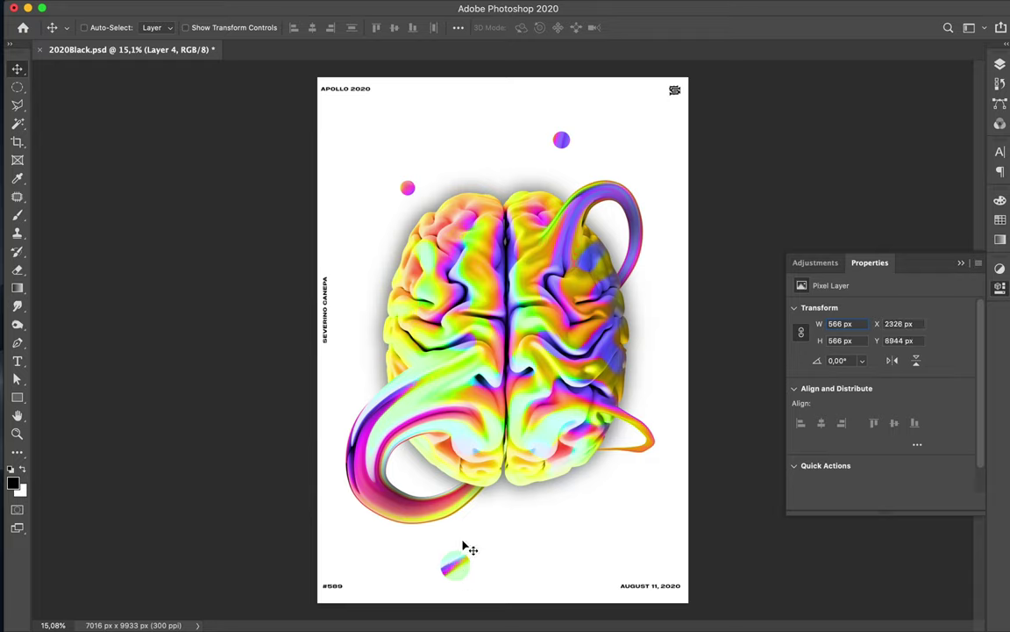
# - Copy a small purple circle from the brain's right side and float it above the upper-left orb
pyautogui.keyDown('ctrl'); pyautogui.click(608, 349); pyautogui.keyUp('ctrl')
pyautogui.press('m')
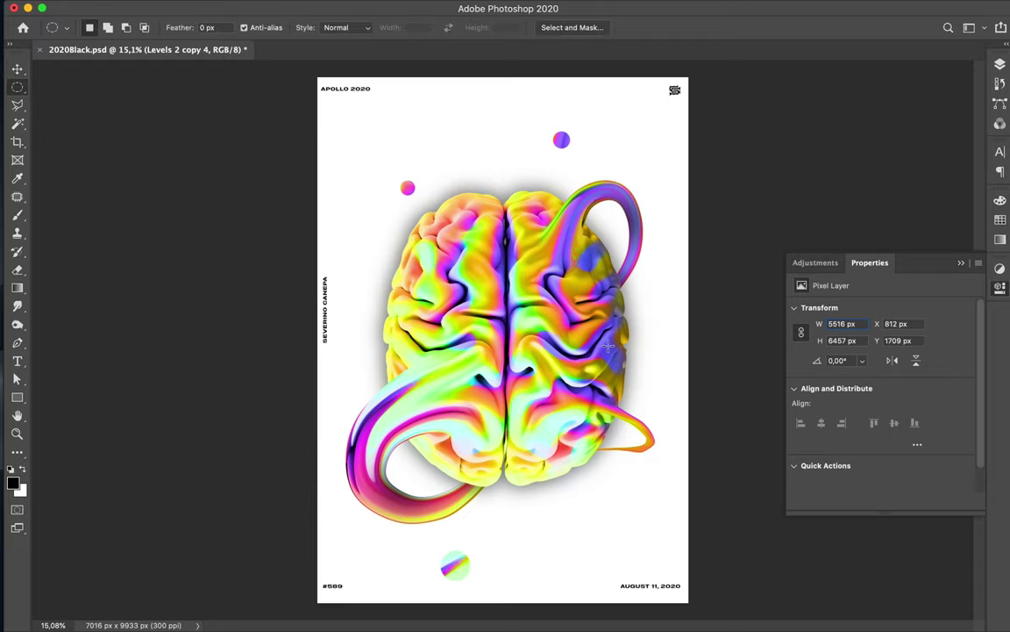
pyautogui.moveTo(608, 349); pyautogui.dragTo(605, 367)
pyautogui.hotkey('ctrl', 'shift', 'alt', 'n')
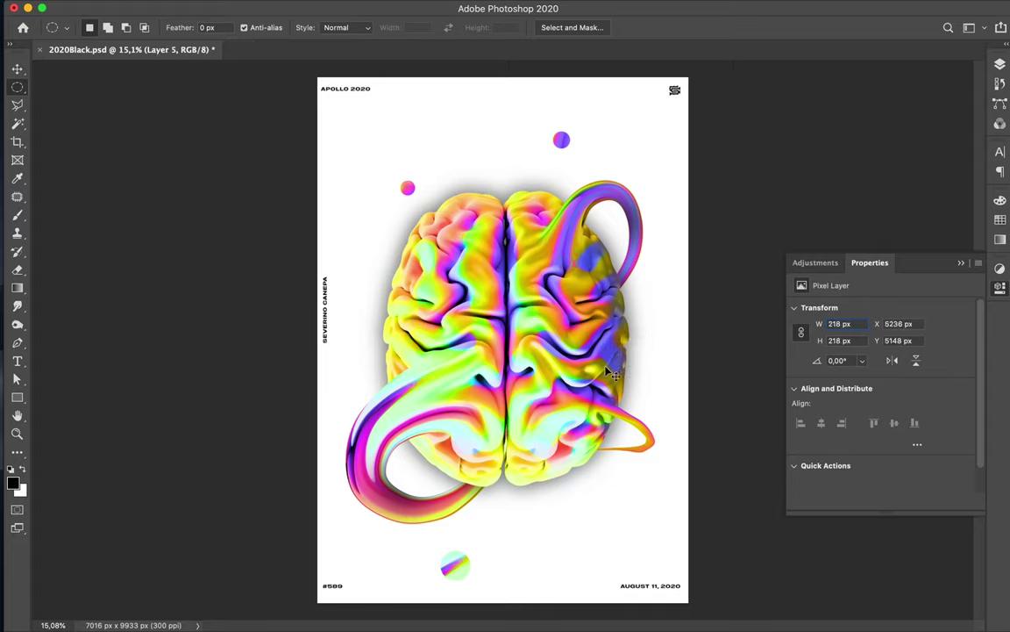
pyautogui.press('v')
pyautogui.moveTo(605, 367)
pyautogui.mouseDown()
pyautogui.moveTo(363, 375)
pyautogui.moveTo(429, 163)
pyautogui.mouseUp()
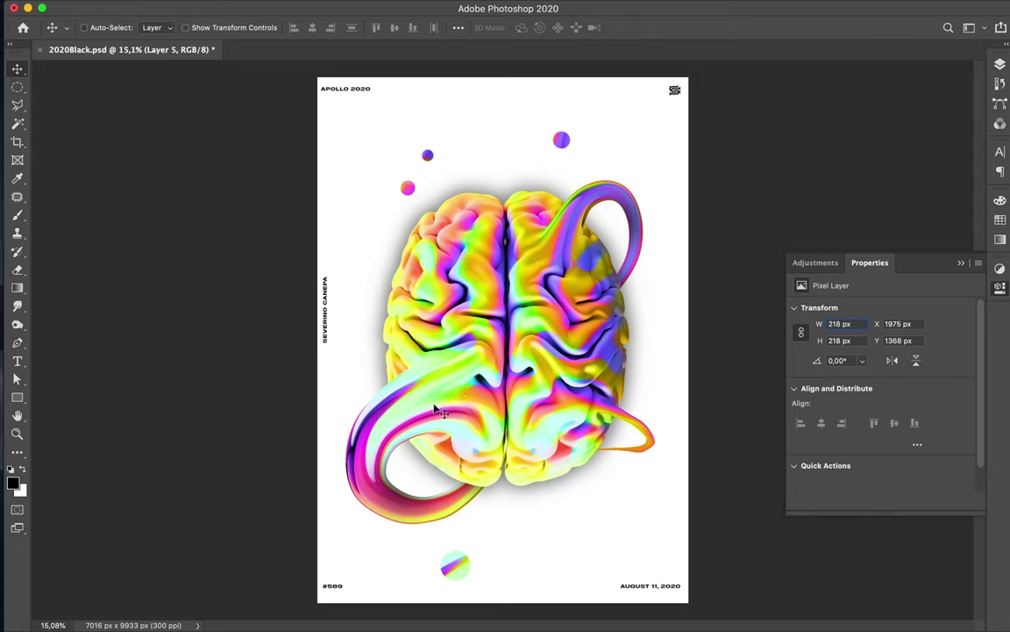
pyautogui.press('ctrl')
pyautogui.keyDown('ctrl'); pyautogui.click(375, 477); pyautogui.keyUp('ctrl')
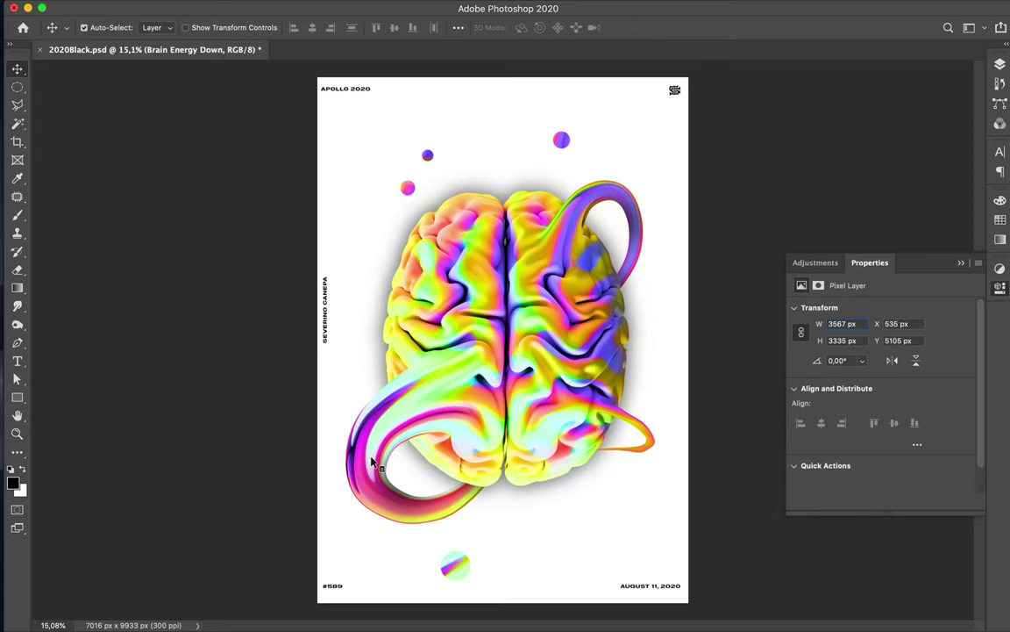
# - Copy a small circle from the lower-left swirl to a new layer, move it, then discard it
pyautogui.press('u')
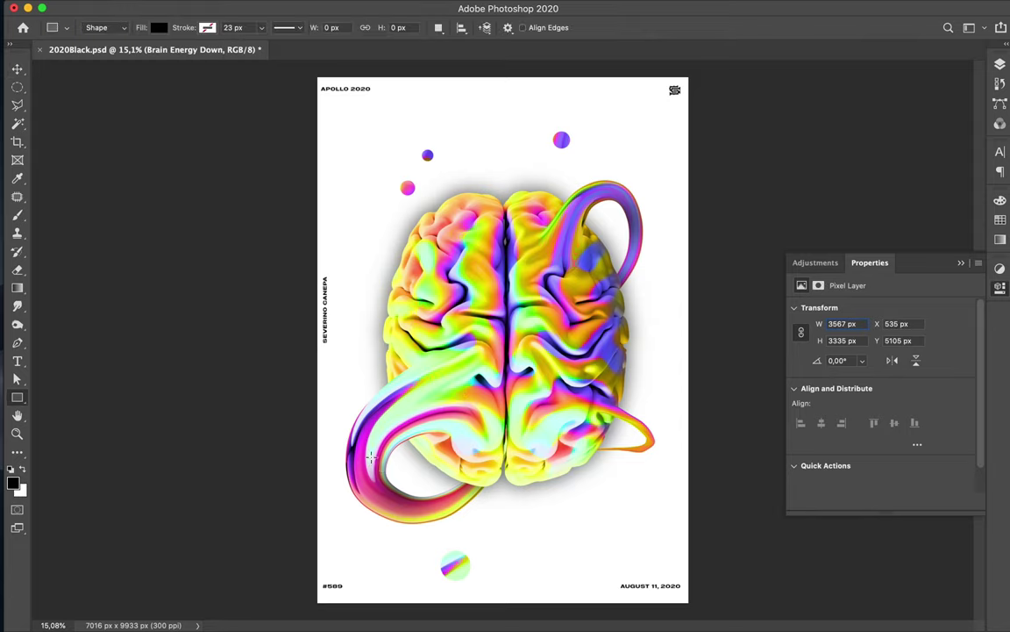
pyautogui.moveTo(357, 452); pyautogui.dragTo(370, 464)
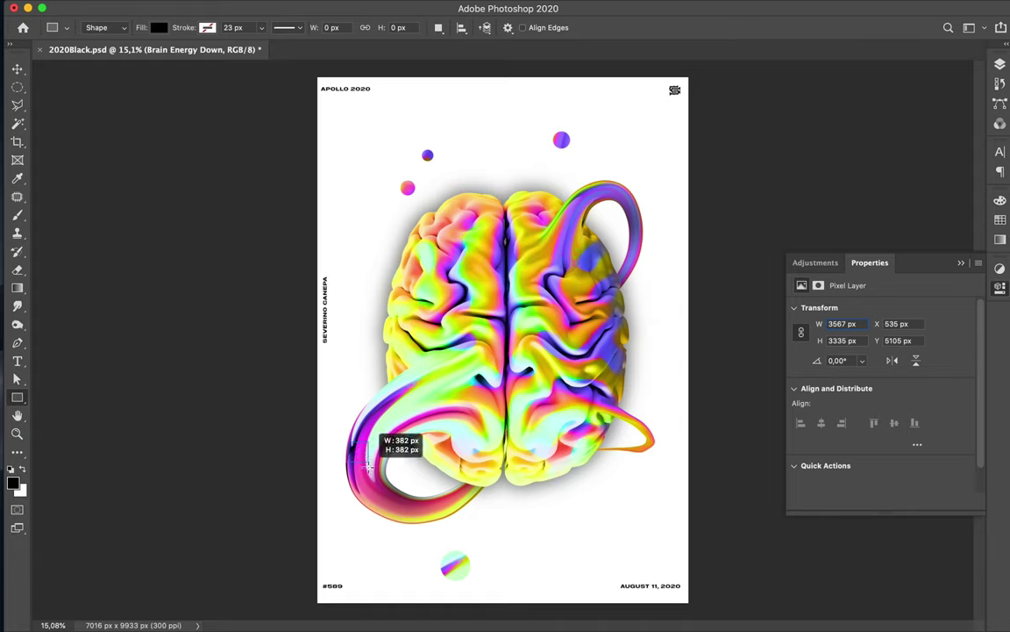
pyautogui.hotkey('ctrl', 'z')
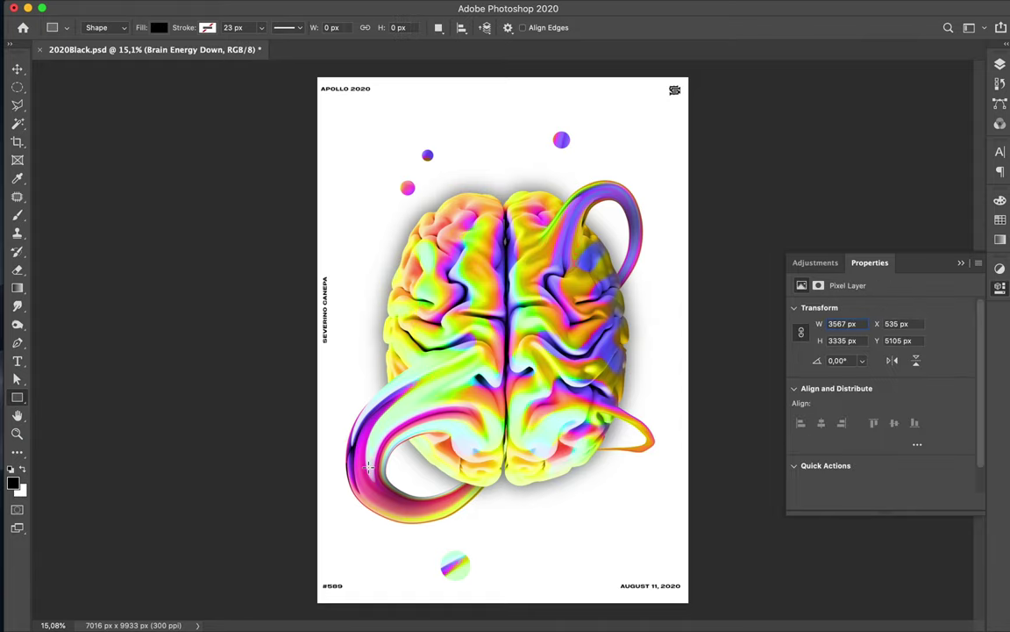
pyautogui.press('m')
pyautogui.moveTo(363, 453); pyautogui.dragTo(374, 465)
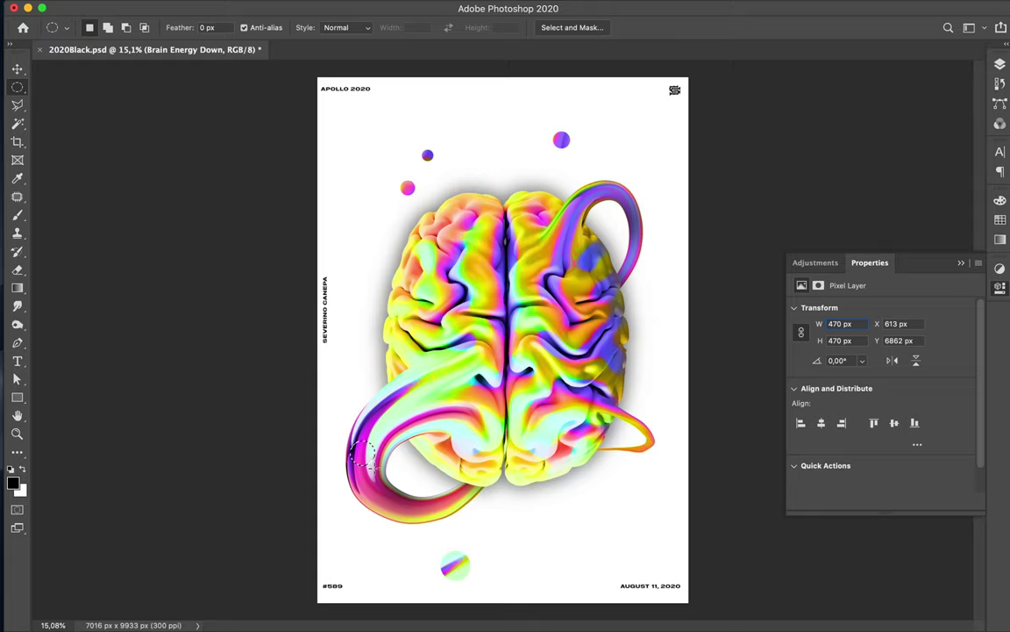
pyautogui.press('cmd+j')
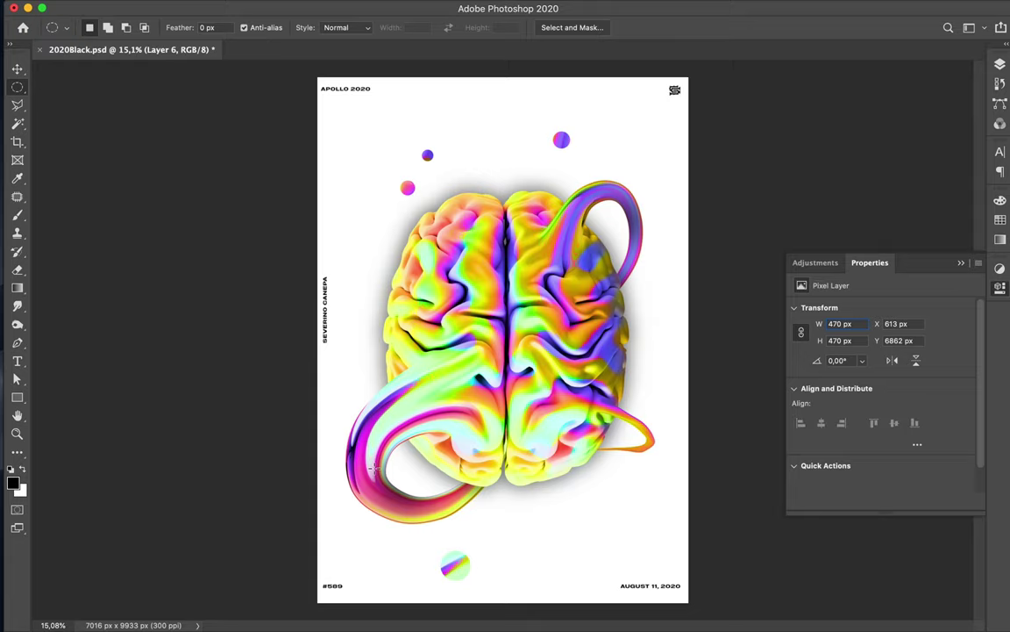
pyautogui.press('v')
pyautogui.moveTo(370, 458); pyautogui.dragTo(581, 510)
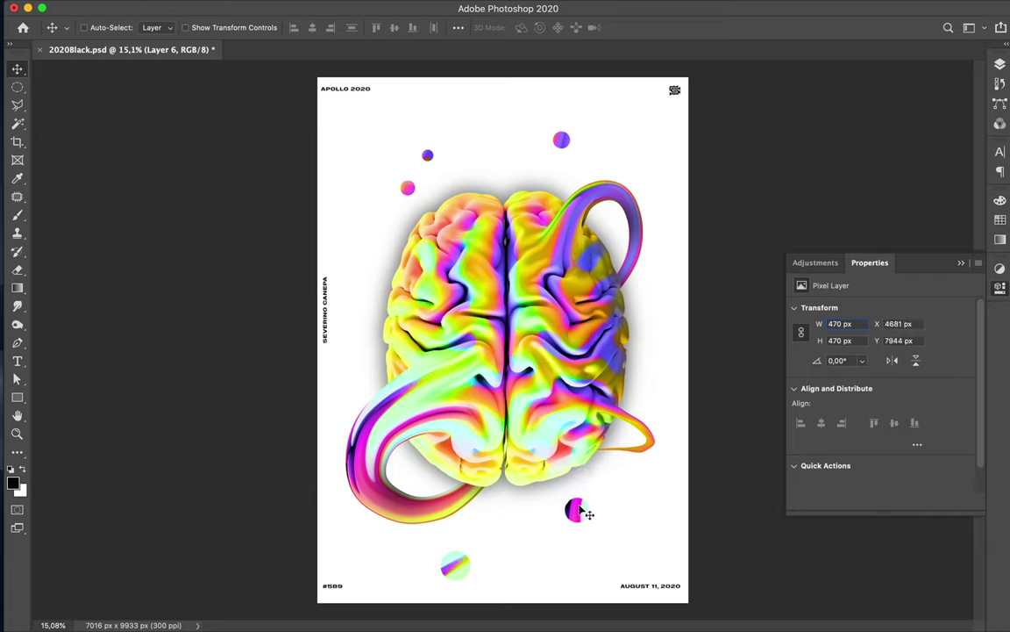
pyautogui.press('Delete')
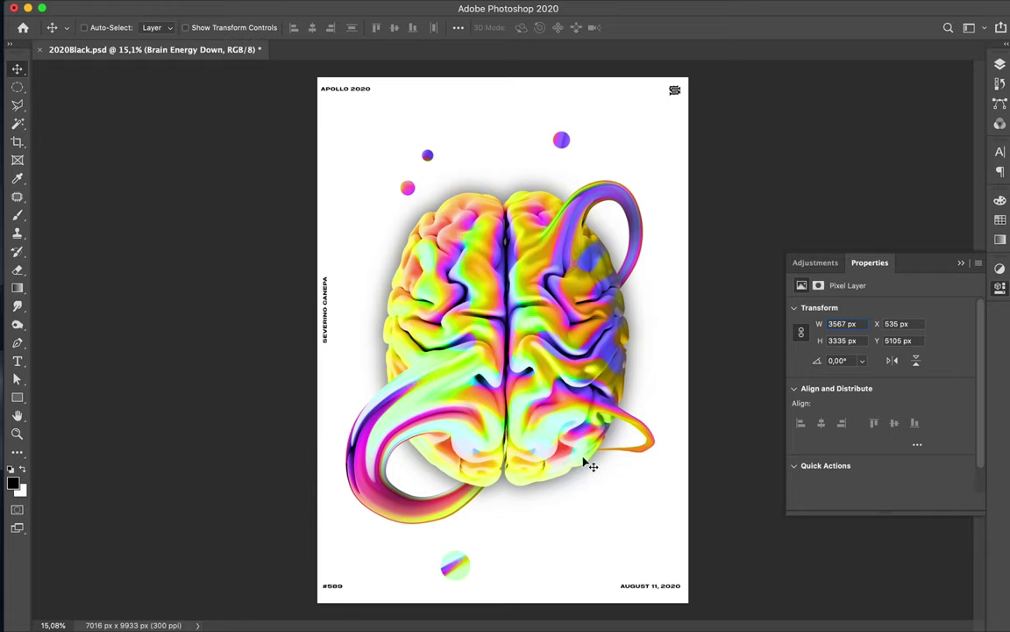
# - Copy a 466 px circle from the brain's centre to Layer 6 and place it below the brain's lower right
pyautogui.press('u')
pyautogui.moveTo(457, 375); pyautogui.dragTo(467, 386)
pyautogui.hotkey('ctrl', 'z')
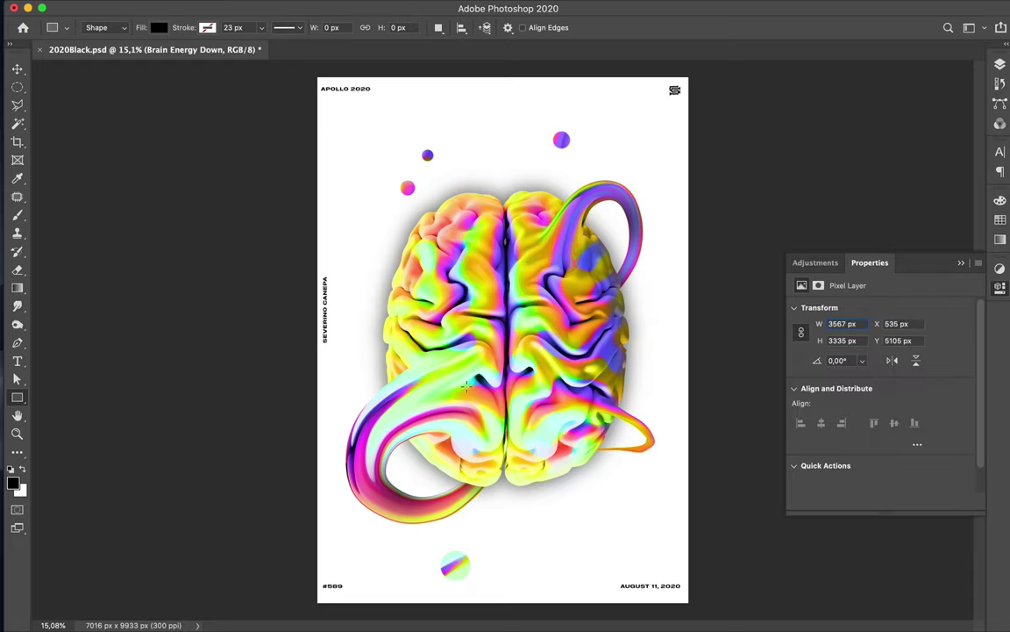
pyautogui.press('m')
pyautogui.moveTo(444, 373); pyautogui.dragTo(474, 400)
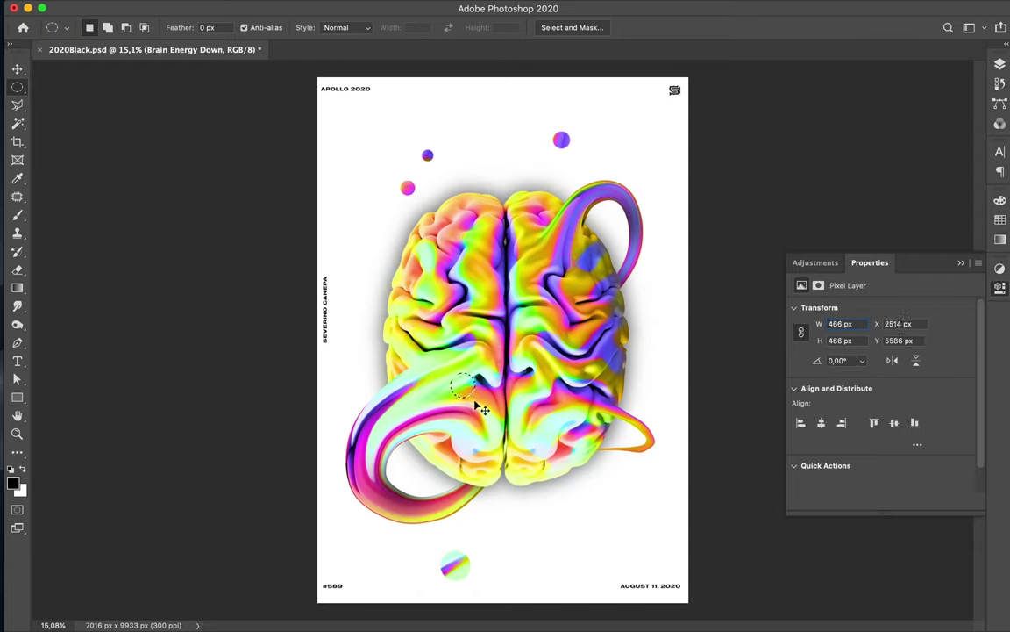
pyautogui.hotkey('ctrl', 'j')
pyautogui.press('v')
pyautogui.moveTo(471, 399); pyautogui.dragTo(564, 528)
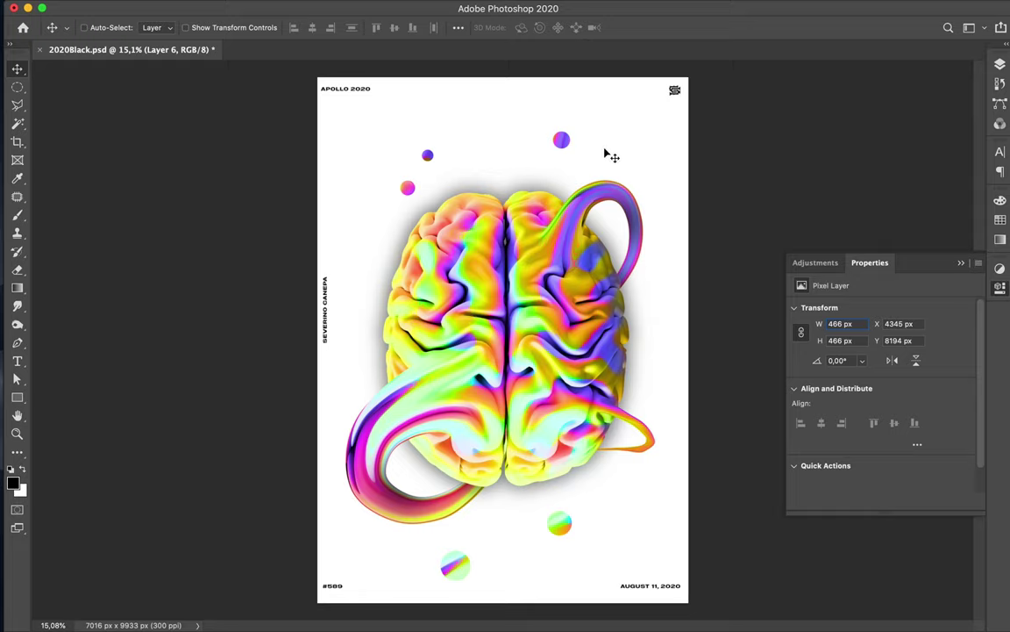
# - Copy a tiny 129 px circle from Brain Energy to Layer 7 near the poster's bottom
pyautogui.press('super')
pyautogui.click(572, 237)
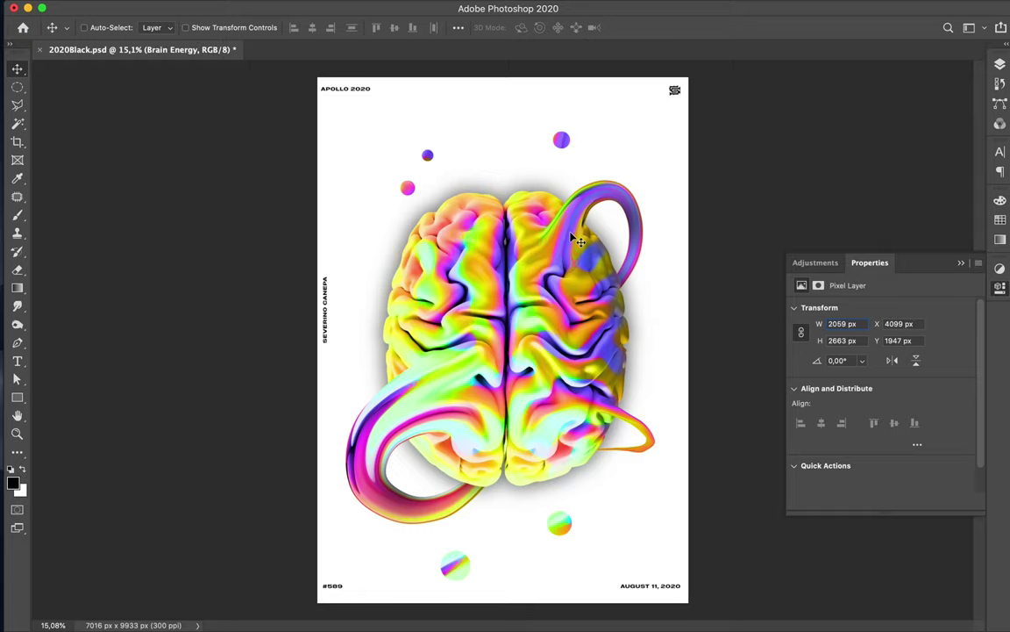
pyautogui.press('w')
pyautogui.press('m')
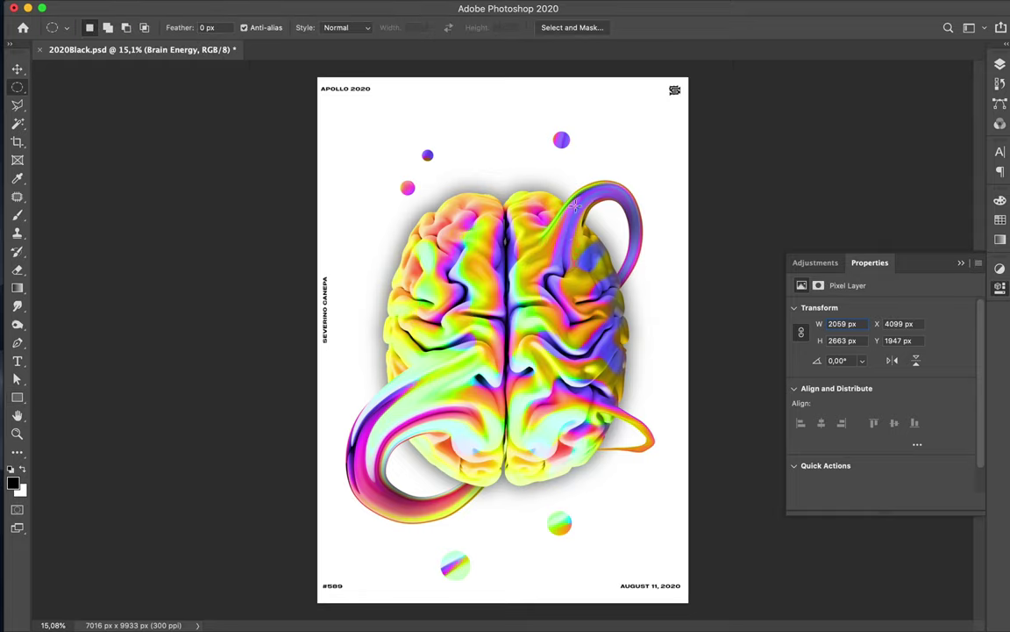
pyautogui.moveTo(576, 206); pyautogui.dragTo(579, 209)
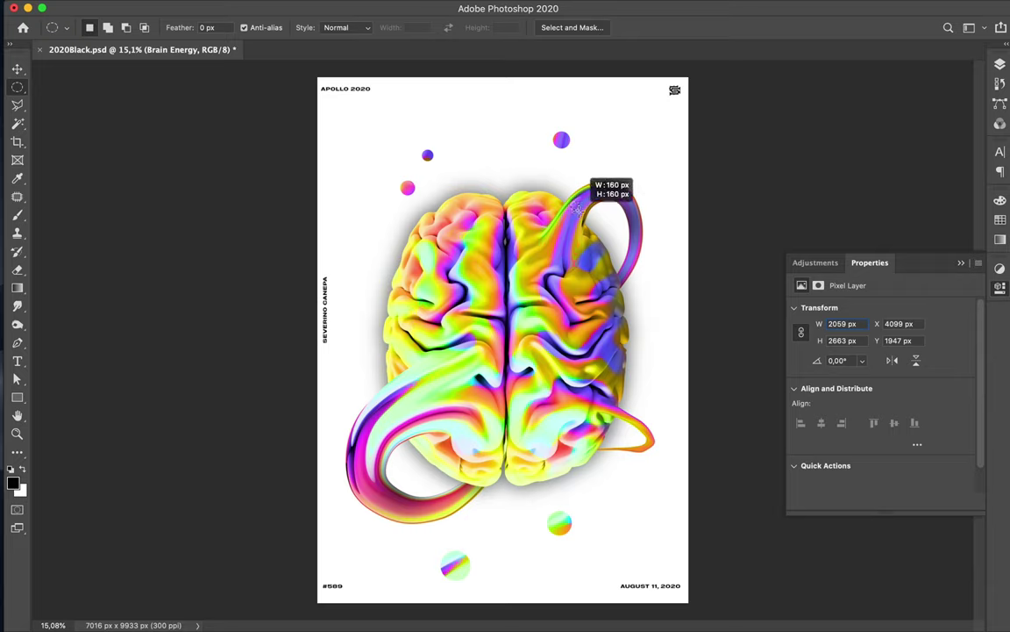
pyautogui.moveTo(577, 207)
pyautogui.mouseDown()
pyautogui.moveTo(555, 576)
pyautogui.moveTo(552, 561)
pyautogui.mouseUp()
pyautogui.hotkey('ctrl', 'j')
pyautogui.press('v')
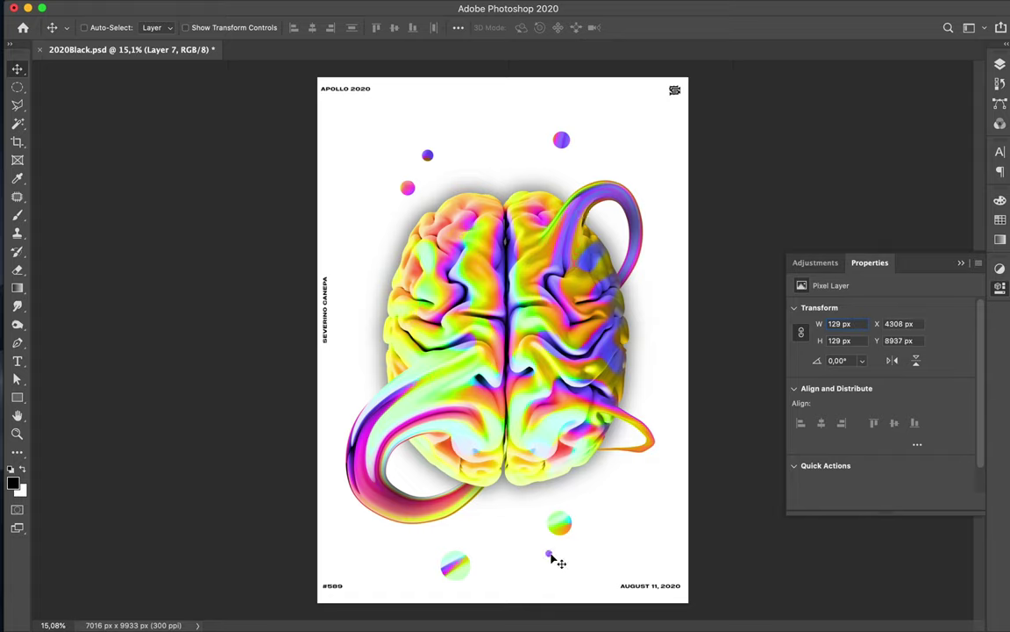
# - Set the Rectangle tool's shape fill to light grey from Recently Used Colors
pyautogui.press('u')
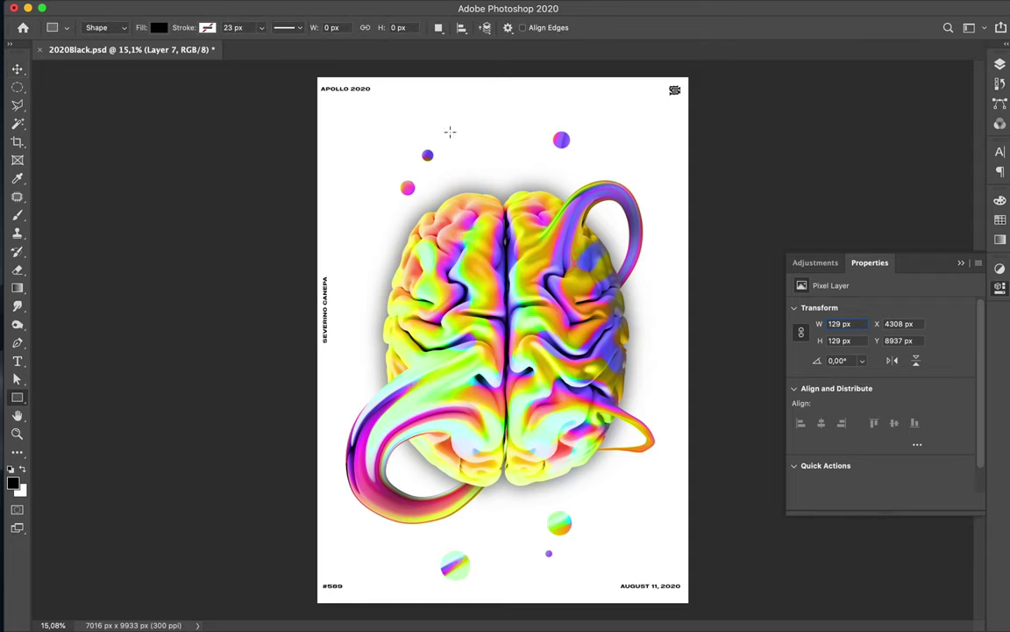
pyautogui.click(156, 27)
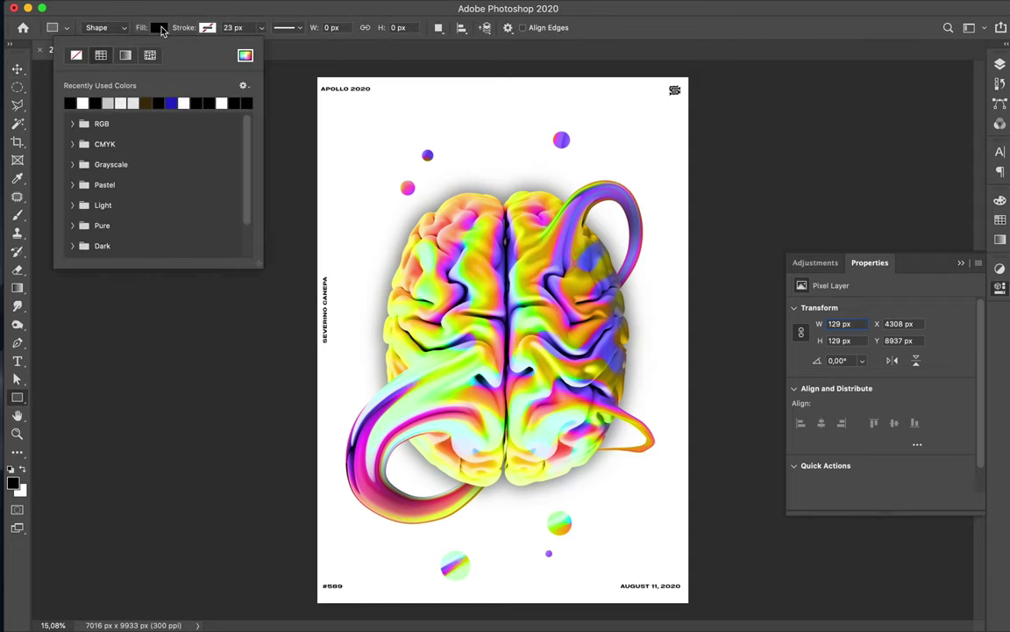
pyautogui.click(110, 102)
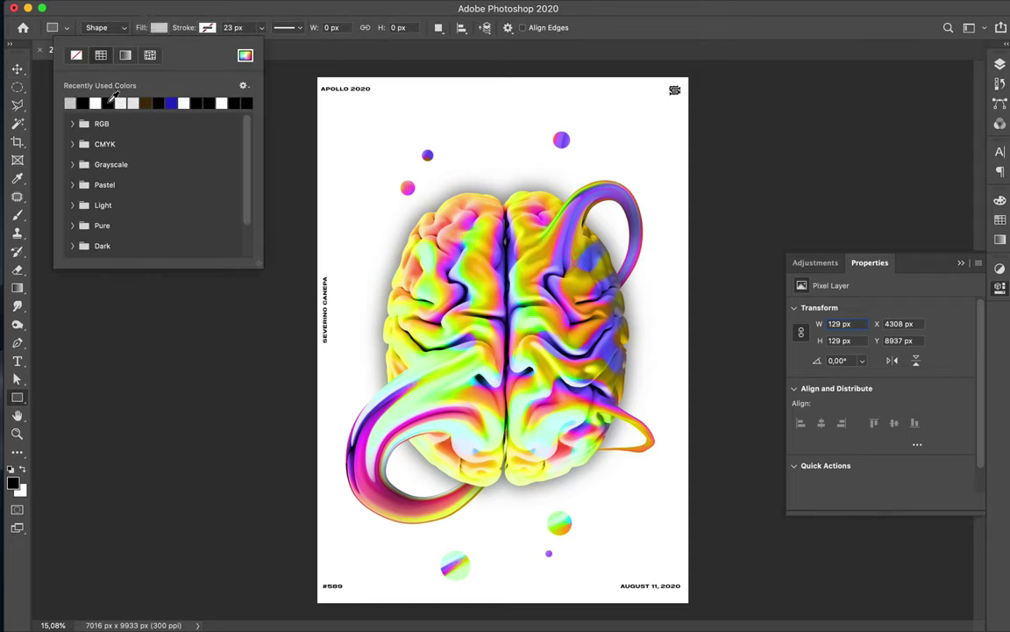
pyautogui.press('v')
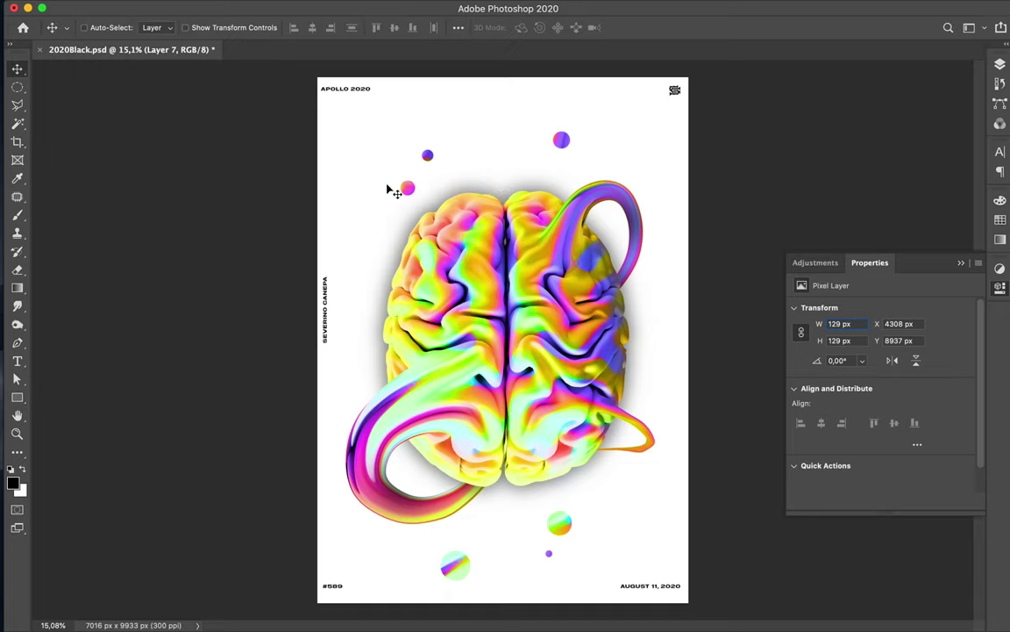
# - Add a text layer reading PLASTICITY above the brain
pyautogui.press('t')
pyautogui.click(387, 170)
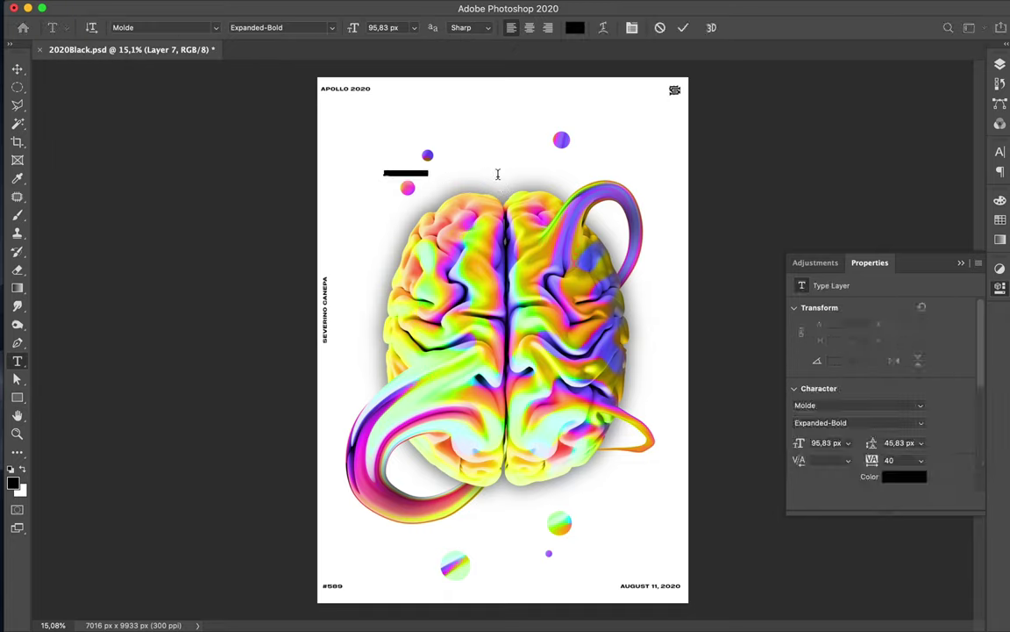
pyautogui.press('BackSpace')
pyautogui.write('PLASTICITY')
pyautogui.click(500, 182)
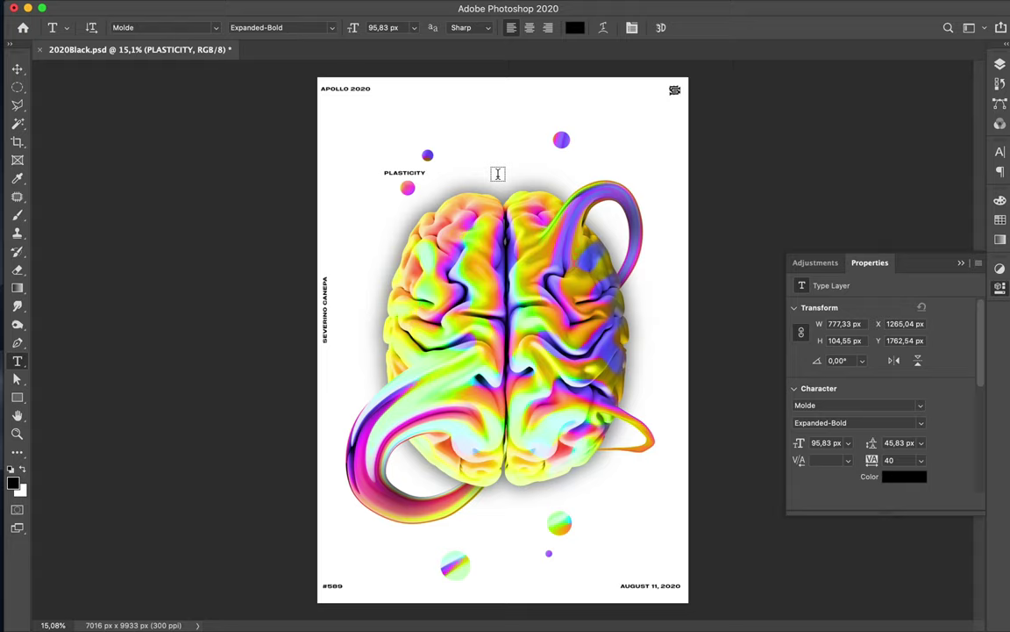
# - Enlarge PLASTICITY about 626% to span the brain and move it onto the brain's middle
pyautogui.hotkey('ctrl', 't')
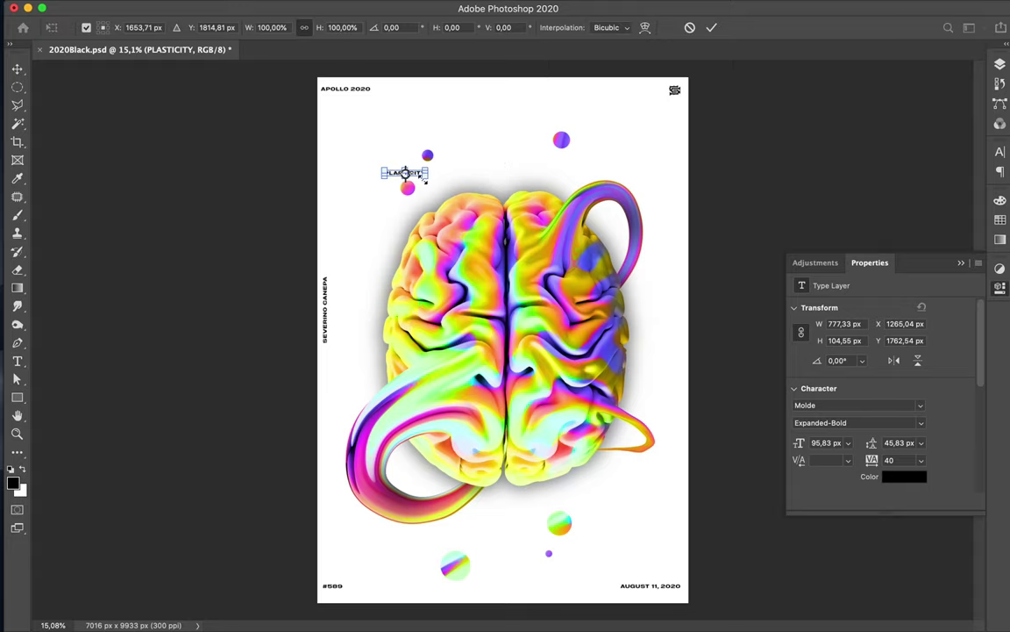
pyautogui.moveTo(440, 178); pyautogui.dragTo(574, 215)
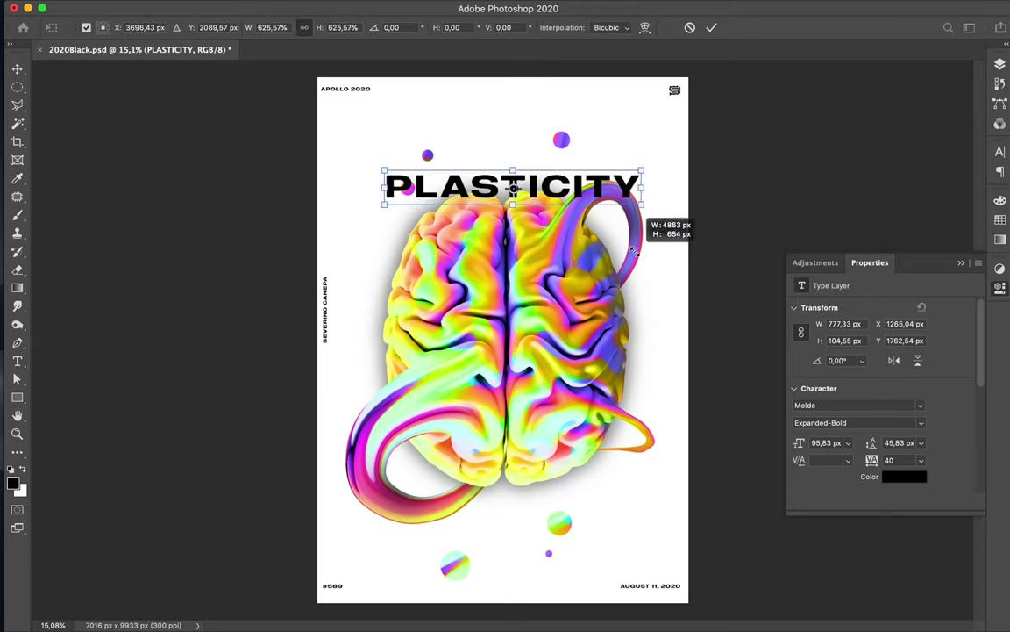
pyautogui.press('Return')
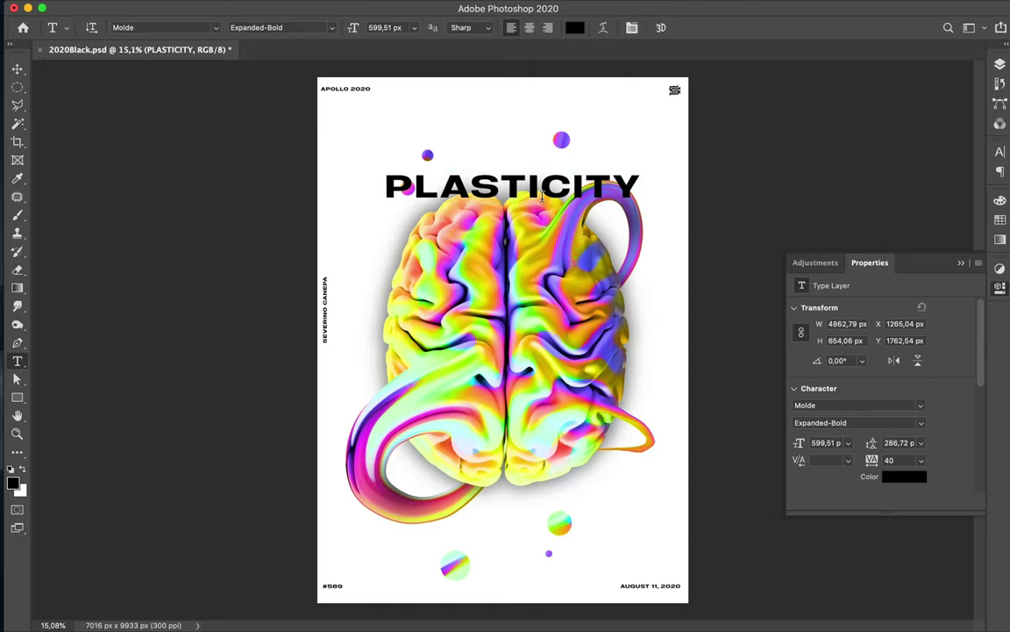
pyautogui.click(542, 223)
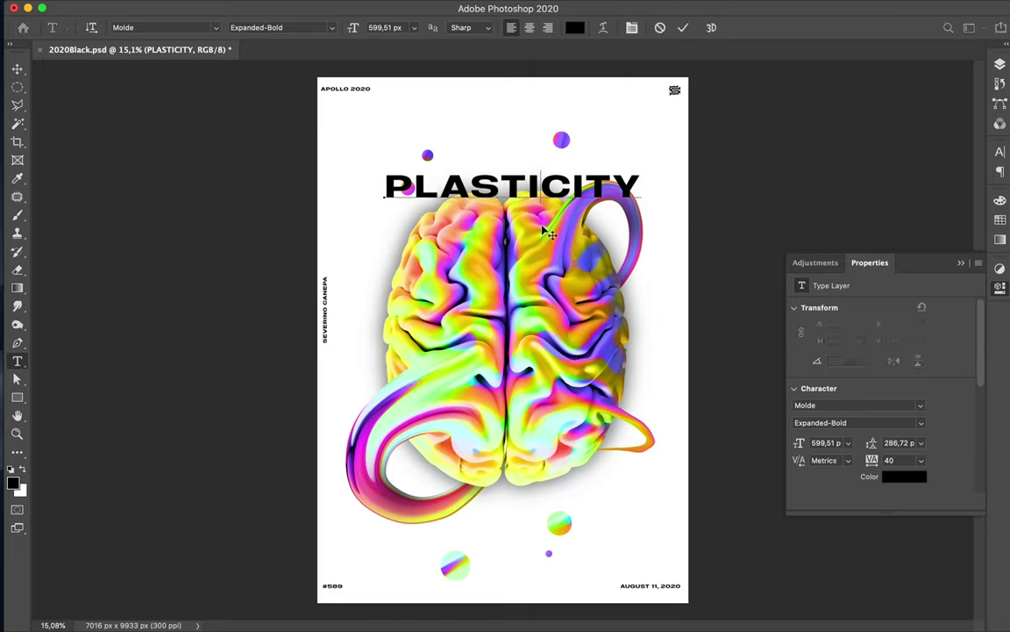
pyautogui.press('Escape')
pyautogui.press('v')
pyautogui.moveTo(524, 193); pyautogui.dragTo(518, 307)
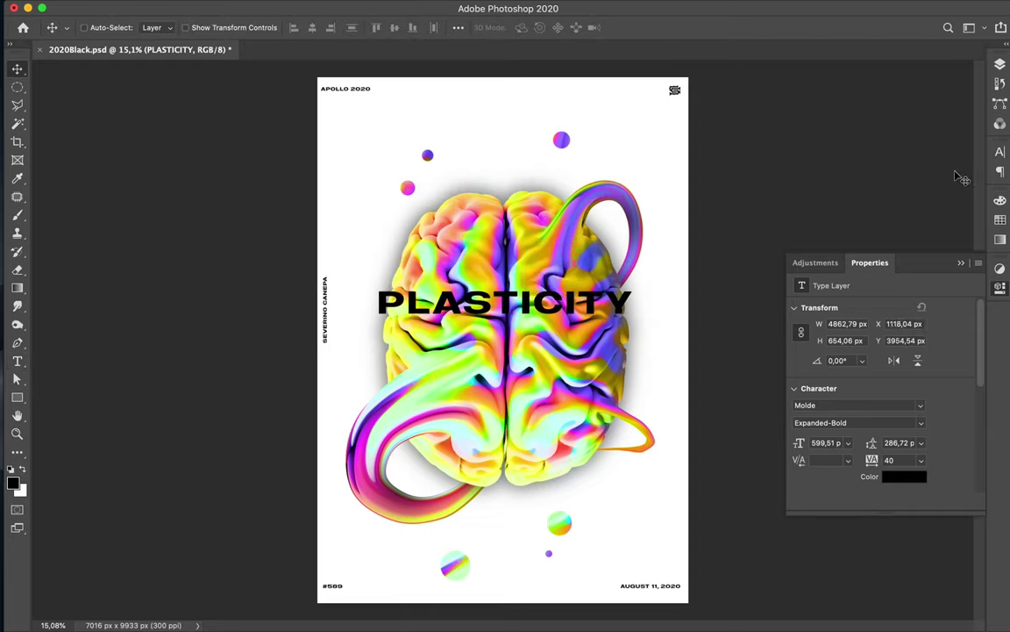
pyautogui.click(1000, 150)
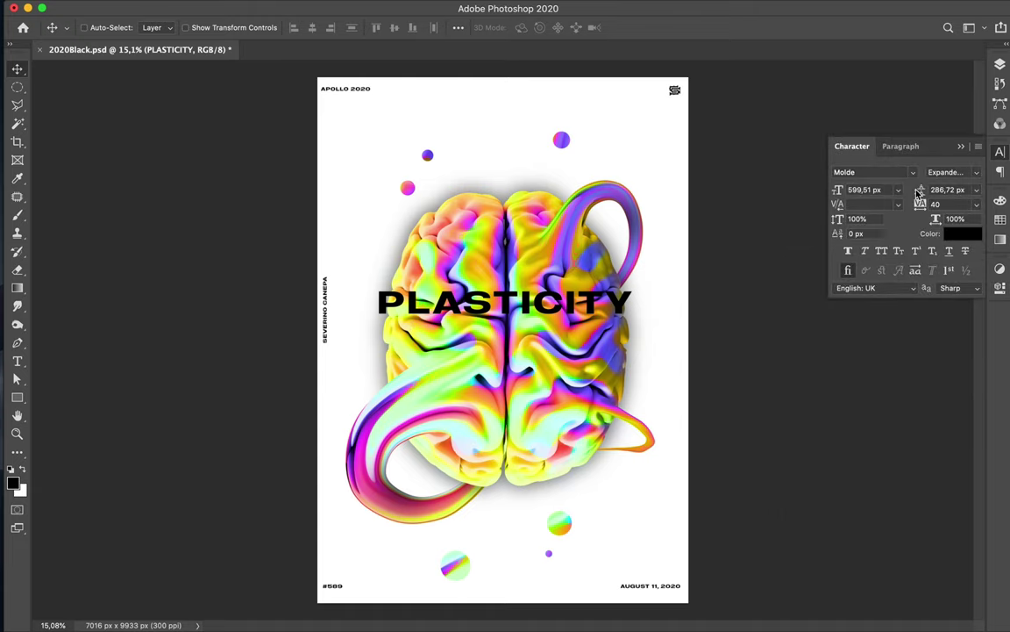
# - Try a light gray colour on PLASTICITY, then revert it to black
pyautogui.click(957, 234)
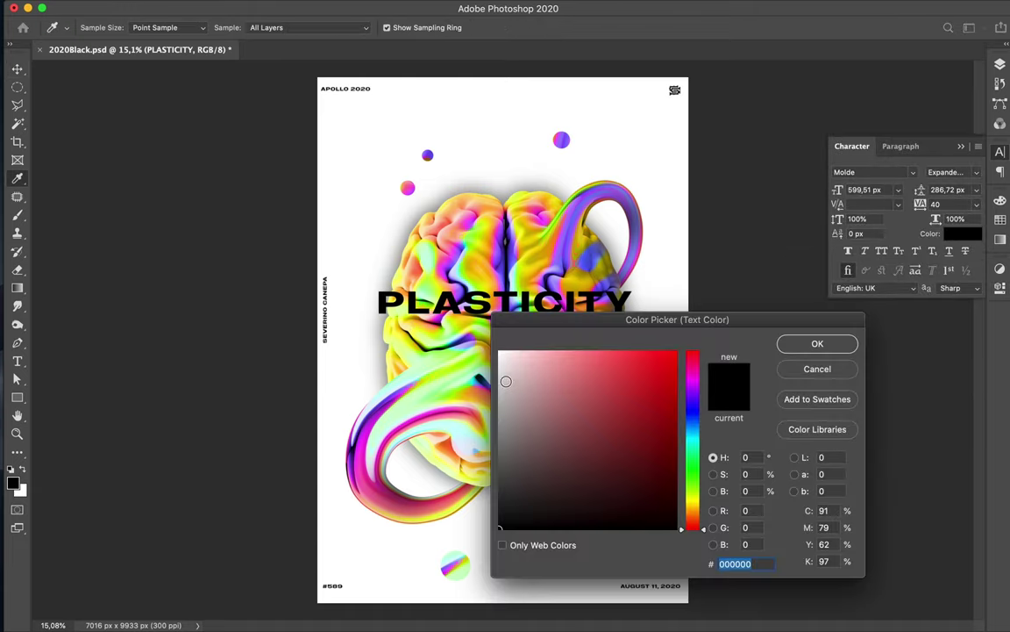
pyautogui.click(489, 375)
pyautogui.click(499, 368)
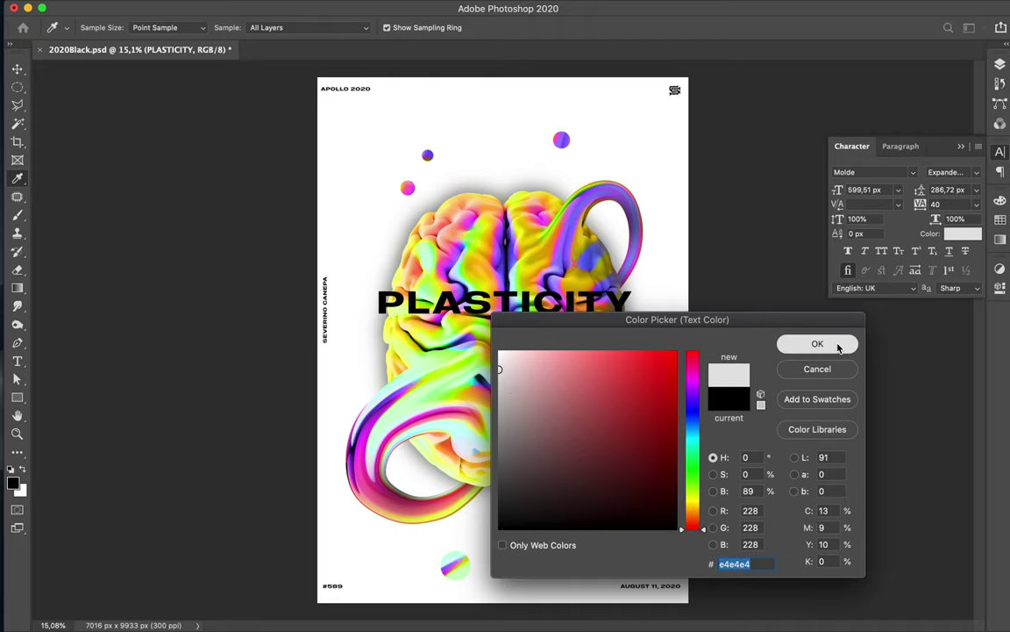
pyautogui.click(818, 344)
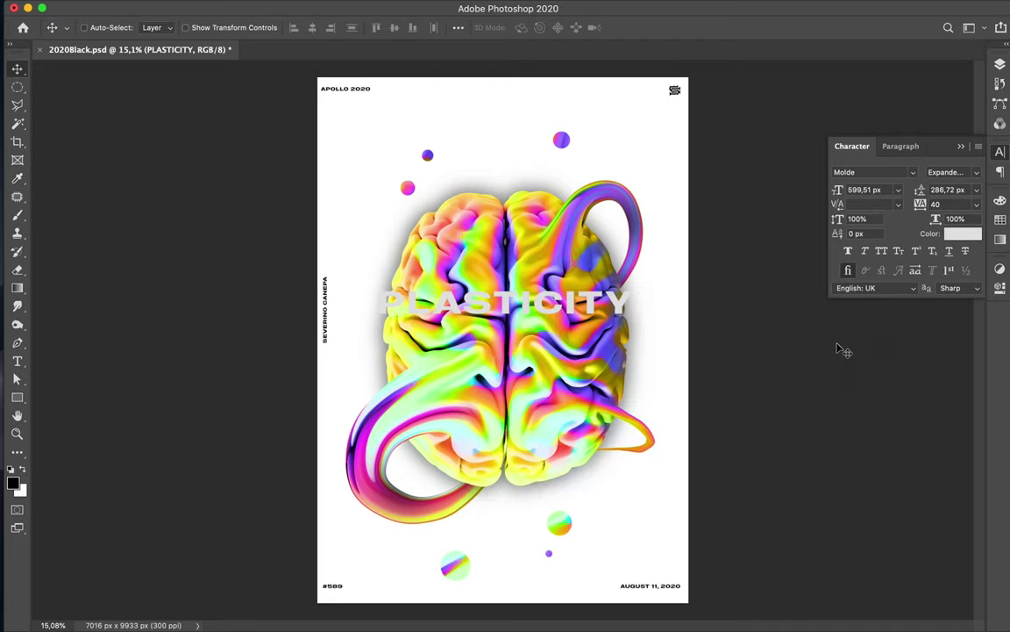
pyautogui.hotkey('ctrl', 'z')
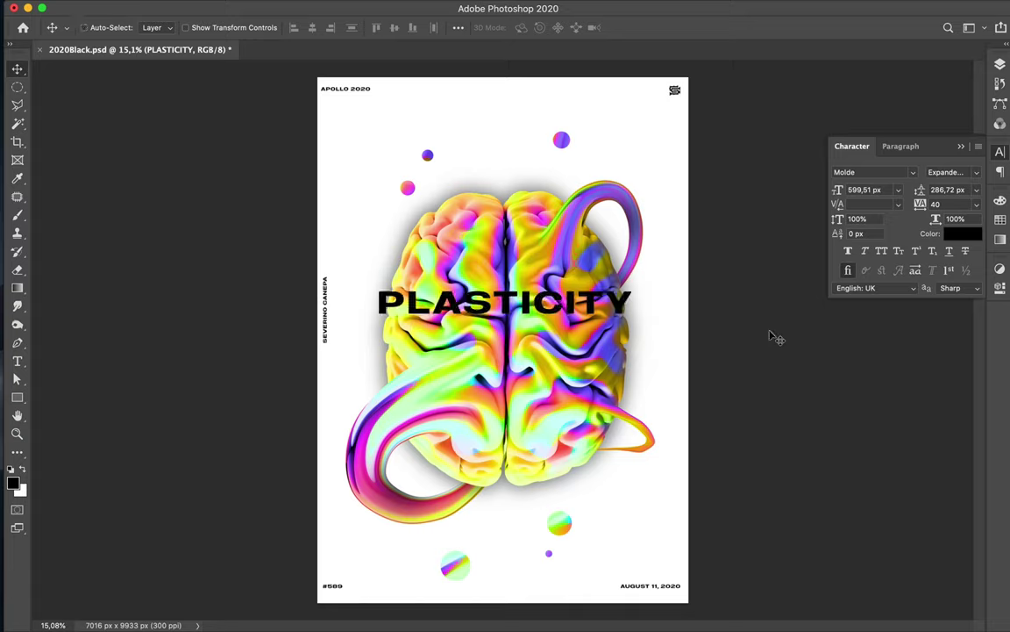
# - Move PLASTICITY slightly lower, centred on the brain, and set its tracking to 0
pyautogui.moveTo(551, 301); pyautogui.dragTo(558, 326)
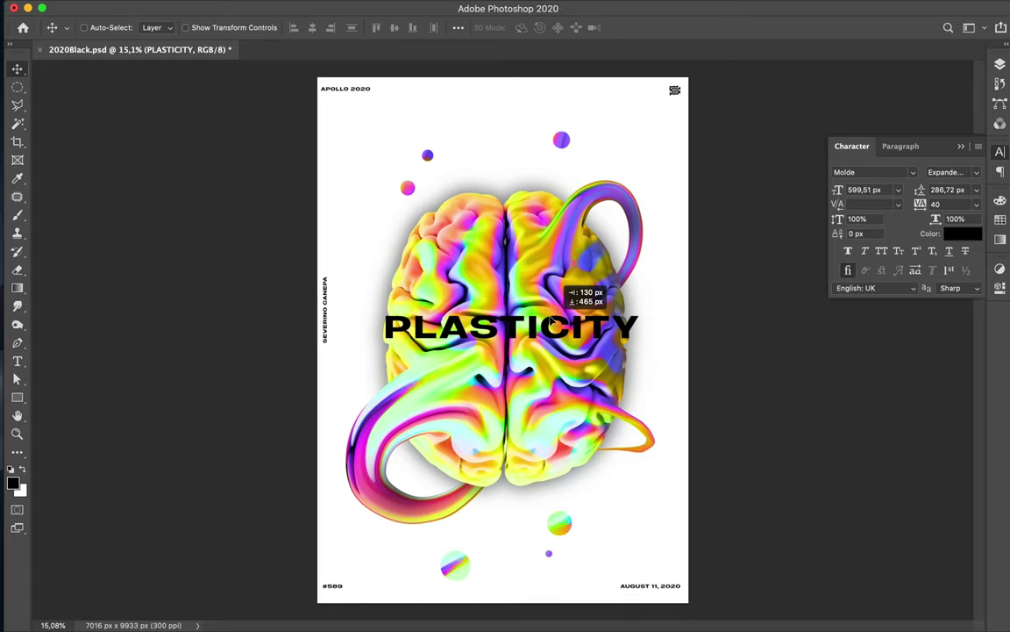
pyautogui.moveTo(553, 319)
pyautogui.mouseDown()
pyautogui.moveTo(534, 307)
pyautogui.moveTo(546, 322)
pyautogui.mouseUp()
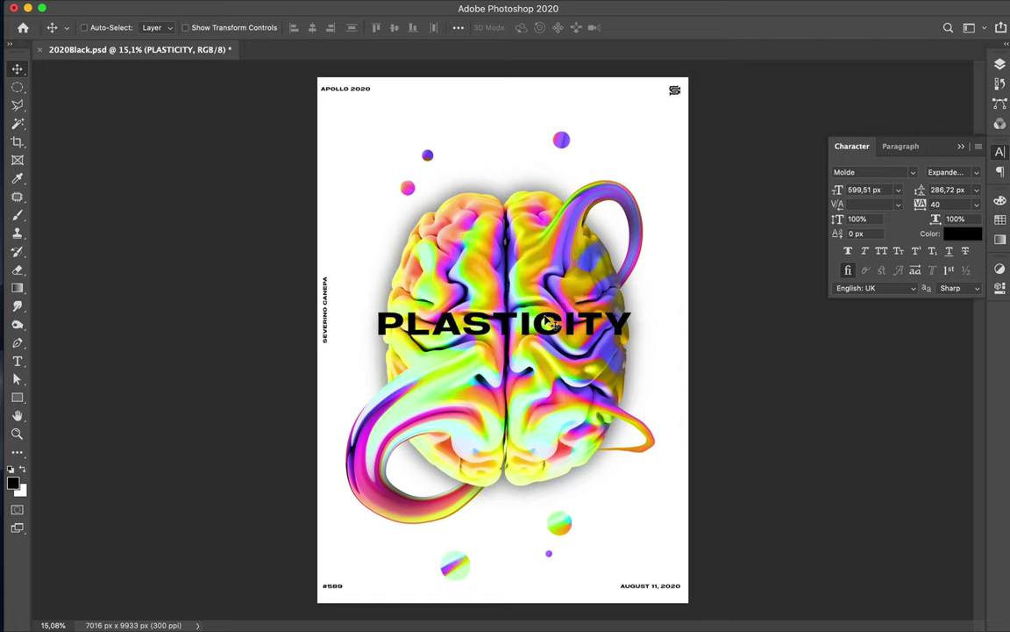
pyautogui.click(976, 203)
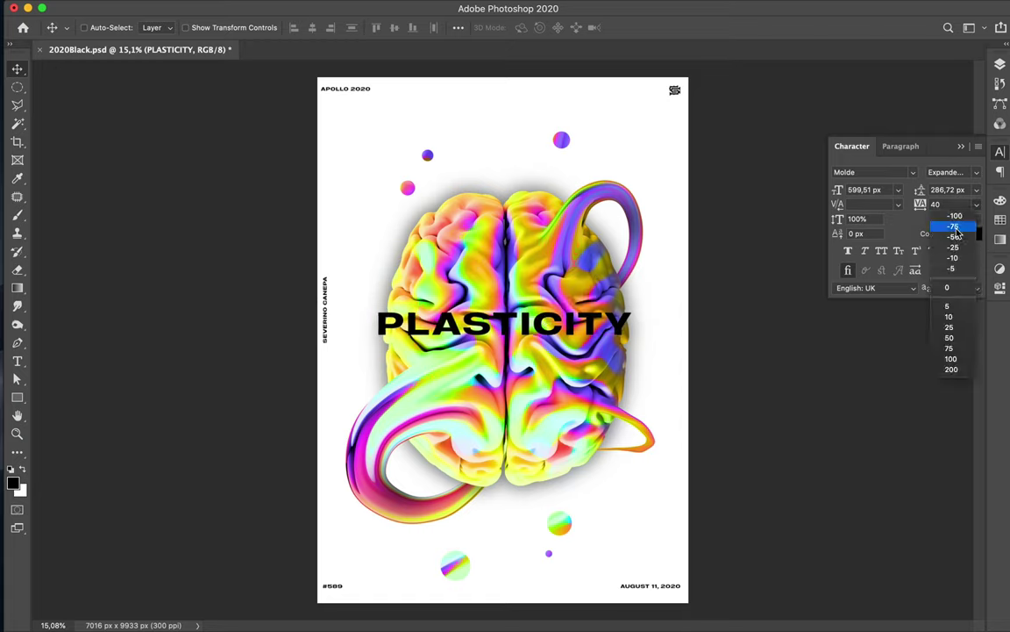
pyautogui.click(947, 287)
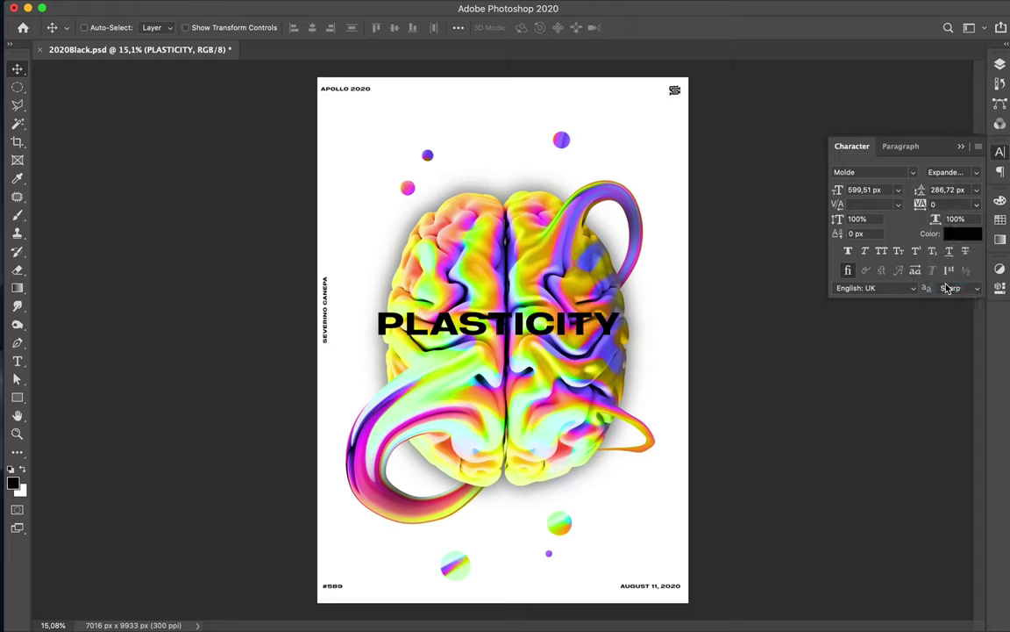
# - Toggle Warp on PLASTICITY, nudge it slightly higher, and commit it still straight
pyautogui.hotkey('ctrl', 't')
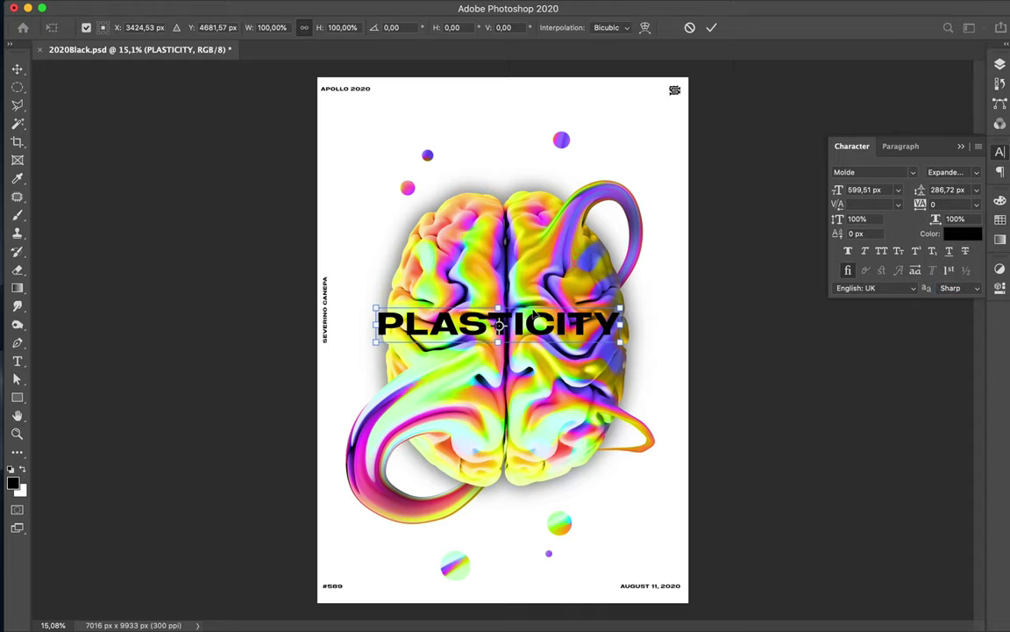
pyautogui.rightClick(536, 331)
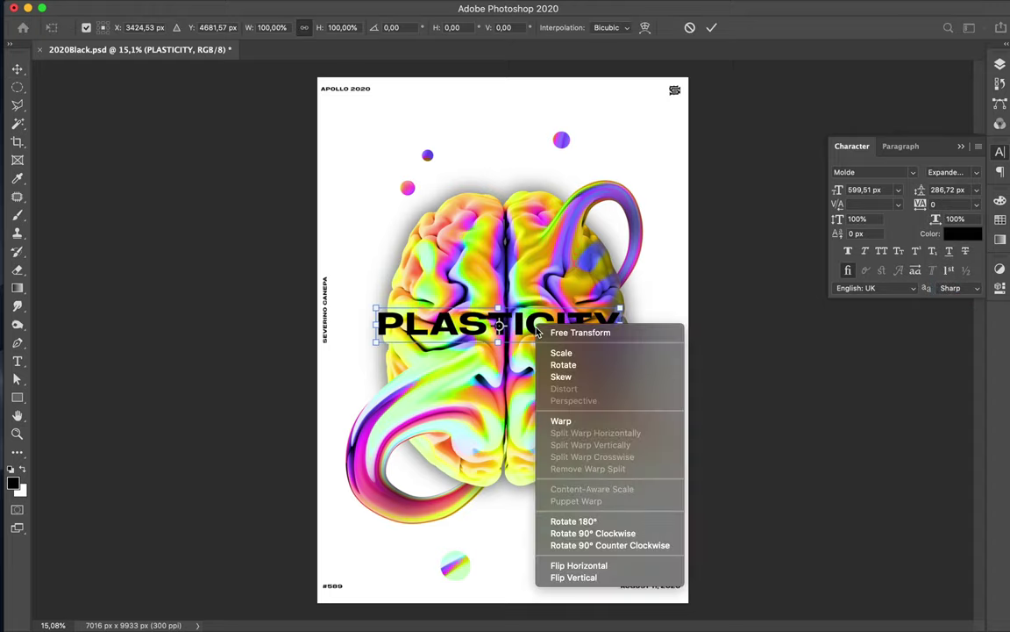
pyautogui.click(559, 421)
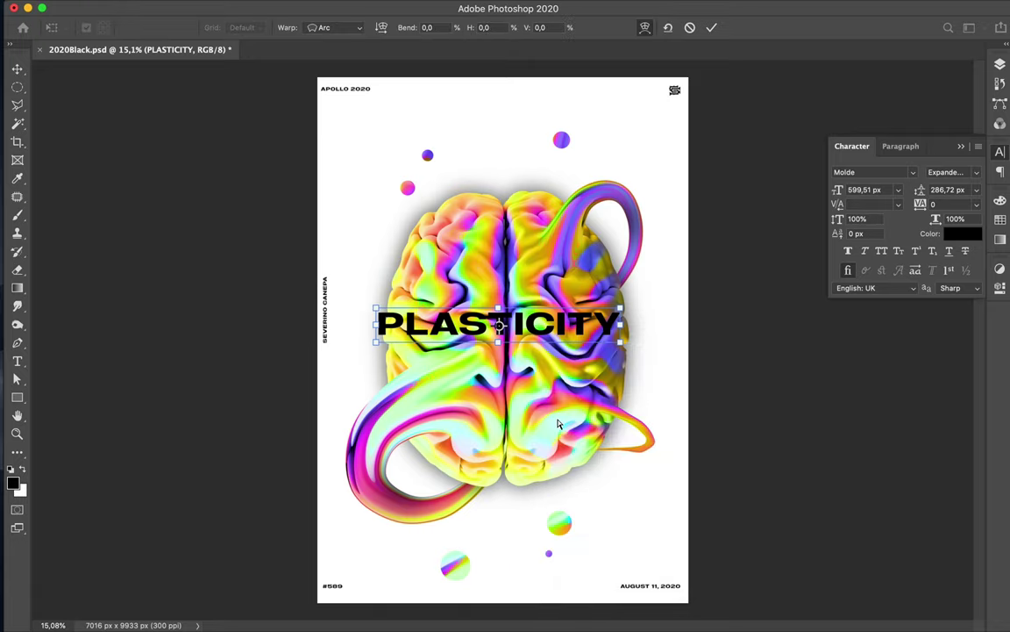
pyautogui.moveTo(403, 324)
pyautogui.mouseDown()
pyautogui.moveTo(402, 307)
pyautogui.moveTo(423, 318)
pyautogui.mouseUp()
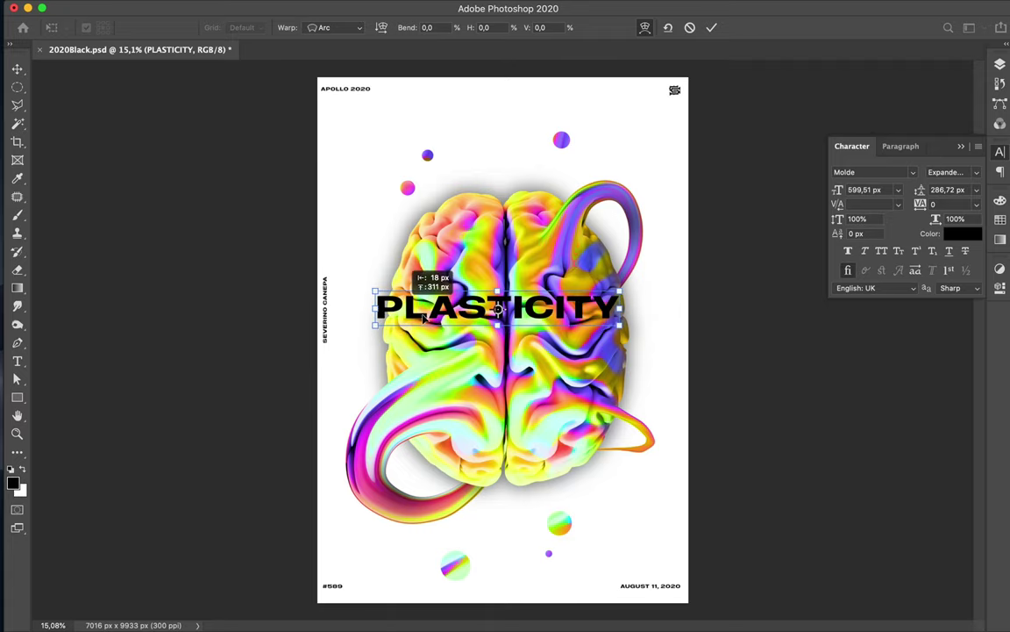
pyautogui.rightClick(382, 284)
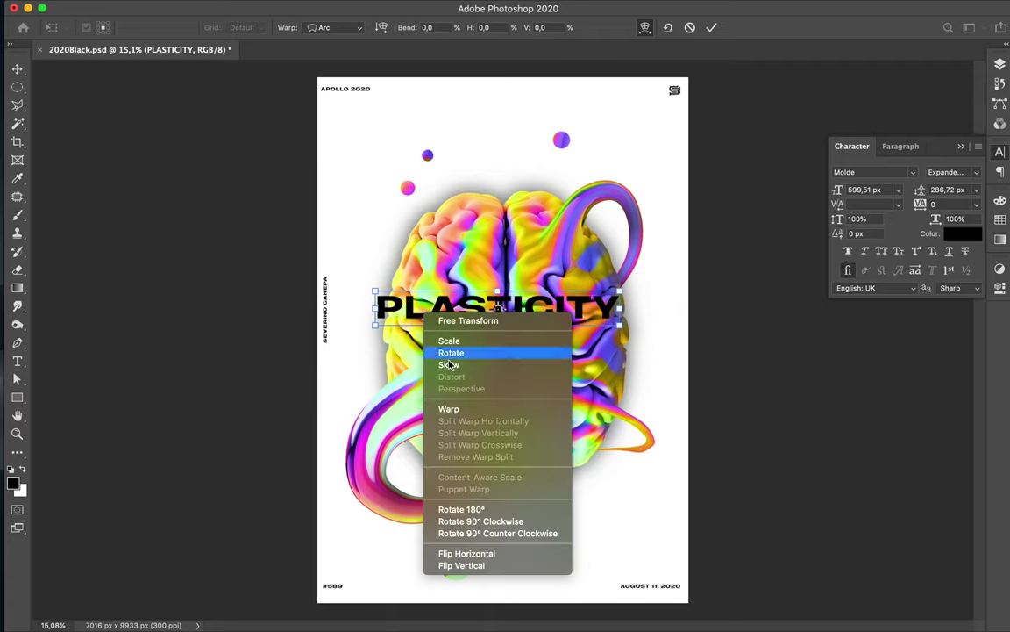
pyautogui.click(461, 410)
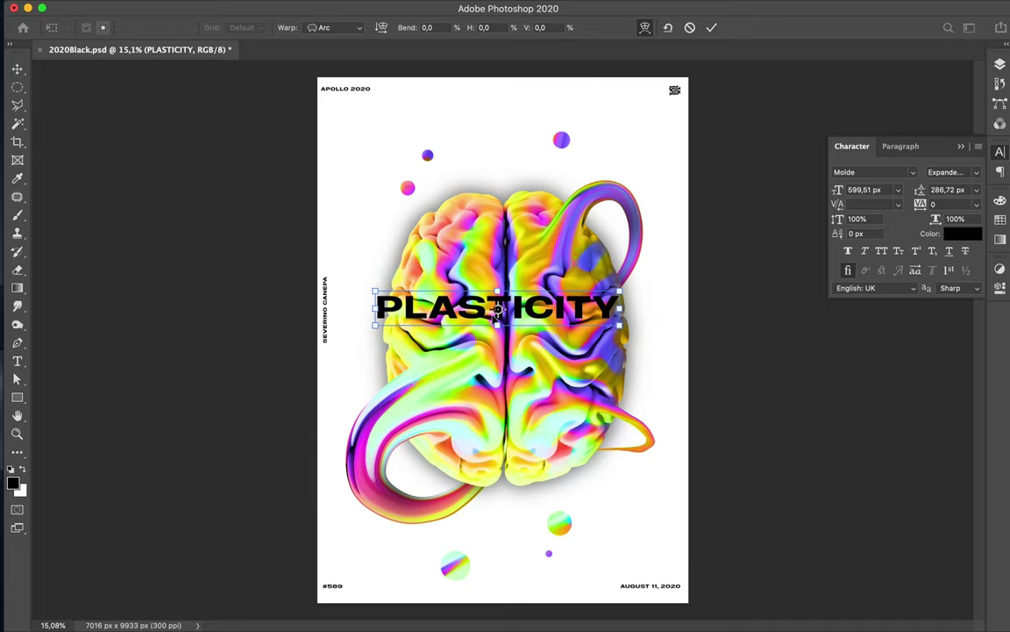
pyautogui.hotkey('ctrl', 't')
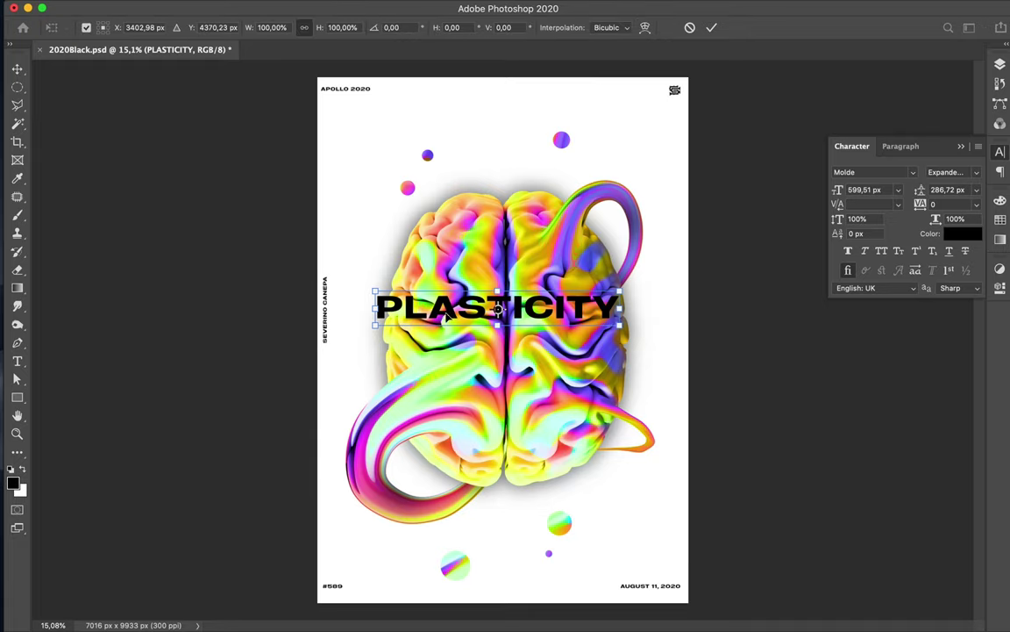
pyautogui.rightClick(442, 316)
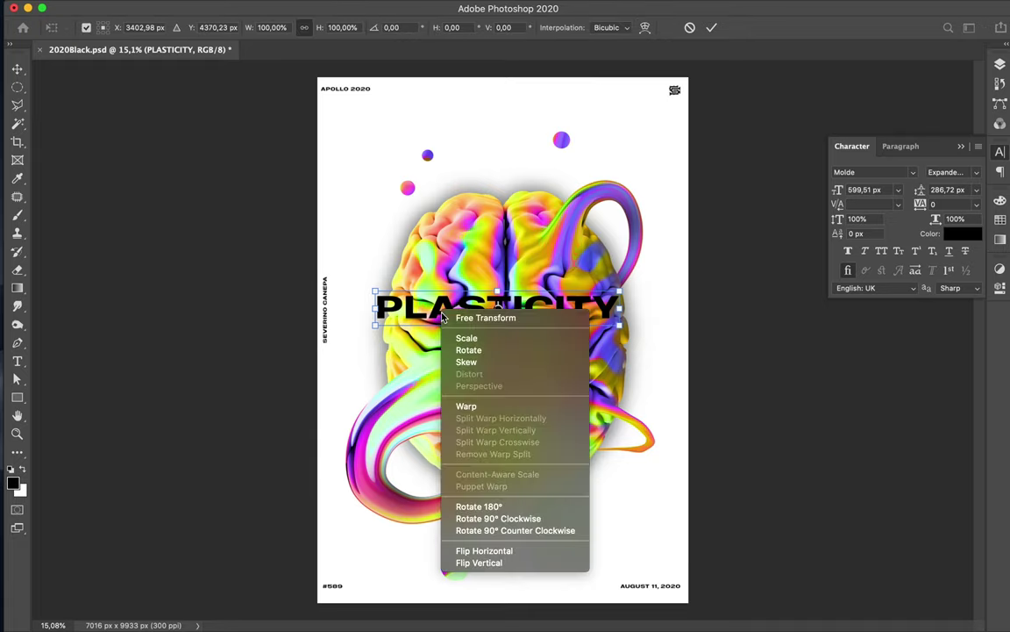
pyautogui.click(467, 407)
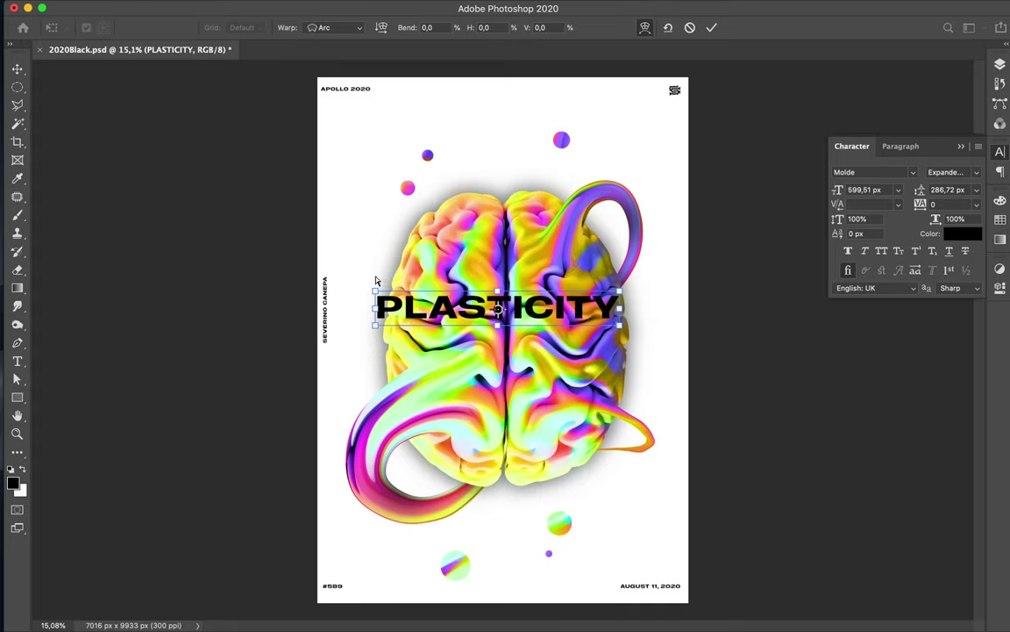
pyautogui.press('Return')
# - Duplicate the PLASTICITY layer and convert the copy to a smart object
pyautogui.press('F7')
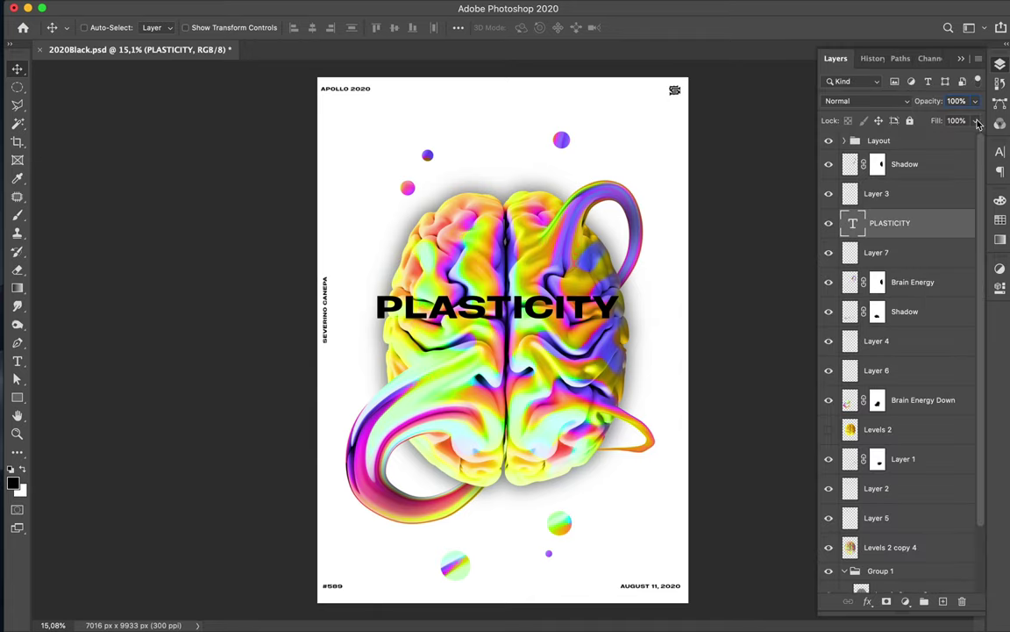
pyautogui.moveTo(908, 234); pyautogui.dragTo(877, 211)
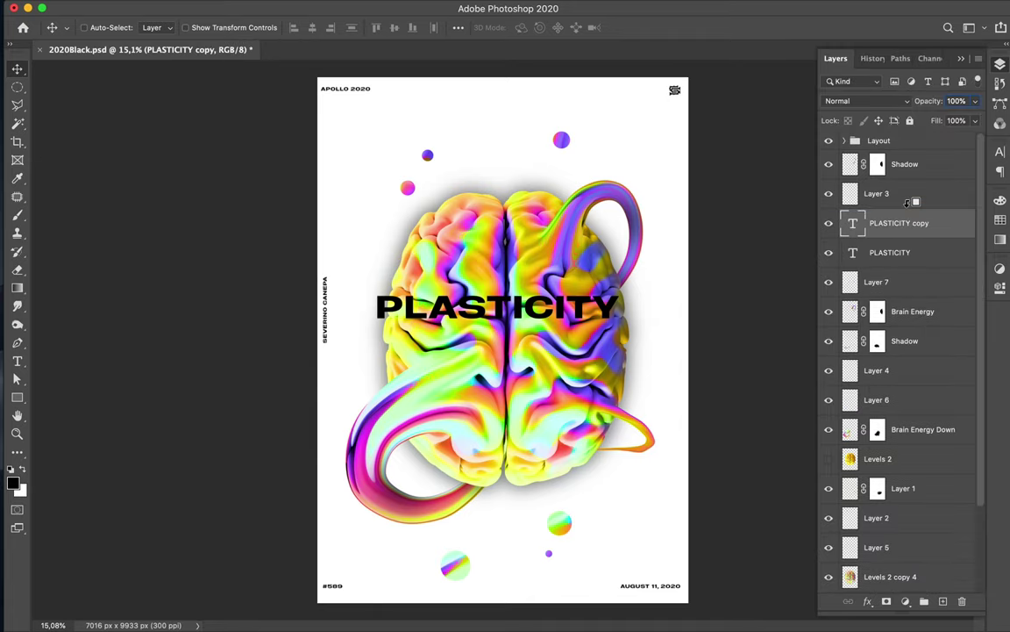
pyautogui.rightClick(936, 228)
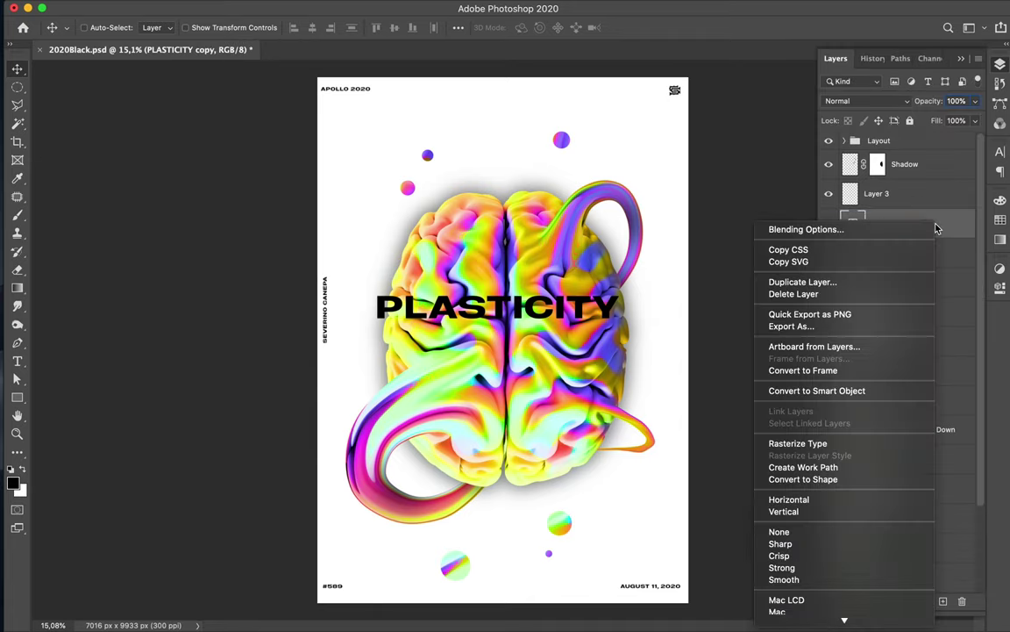
pyautogui.click(816, 395)
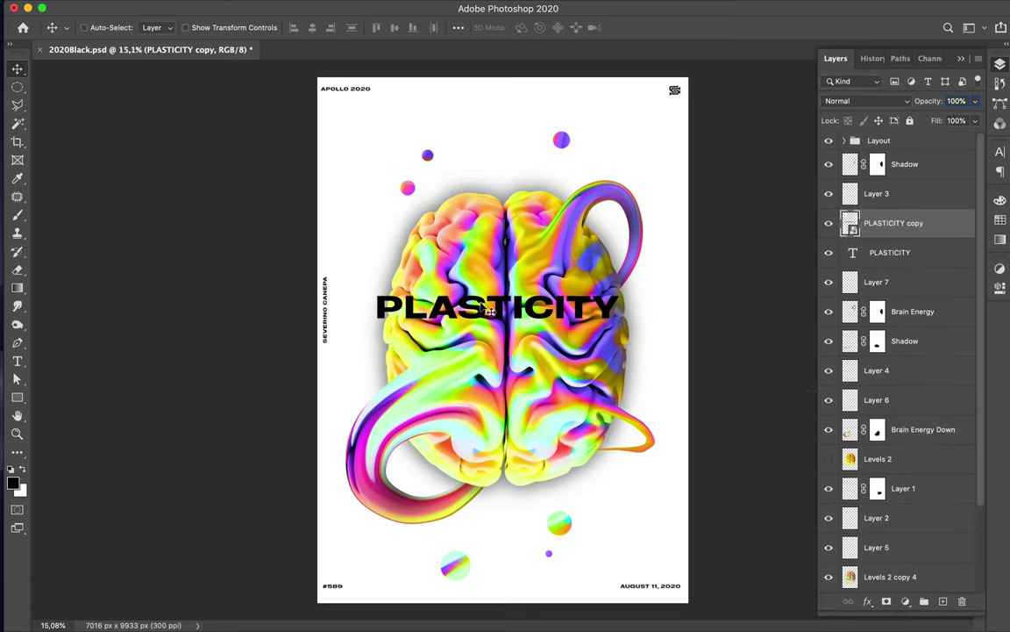
# - Begin a Warp transform on the PLASTICITY copy
pyautogui.hotkey('ctrl', 't')
pyautogui.rightClick(471, 299)
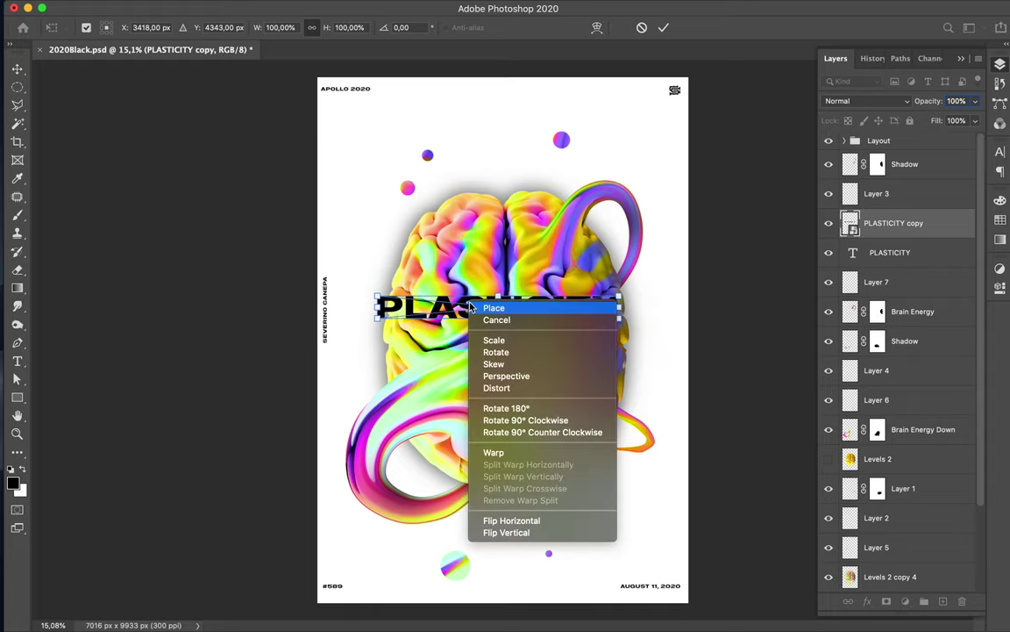
pyautogui.click(493, 452)
# - Drag the warp mesh to arch the PLASTICITY copy upward and bend its TY end down
pyautogui.scroll(3, 415, 294)
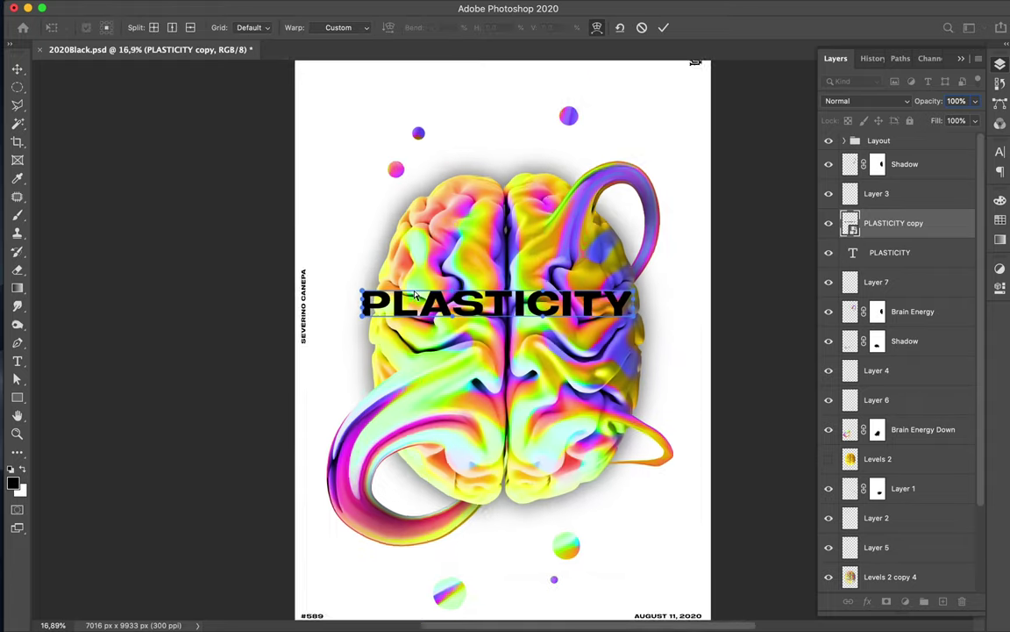
pyautogui.scroll(2, 415, 295)
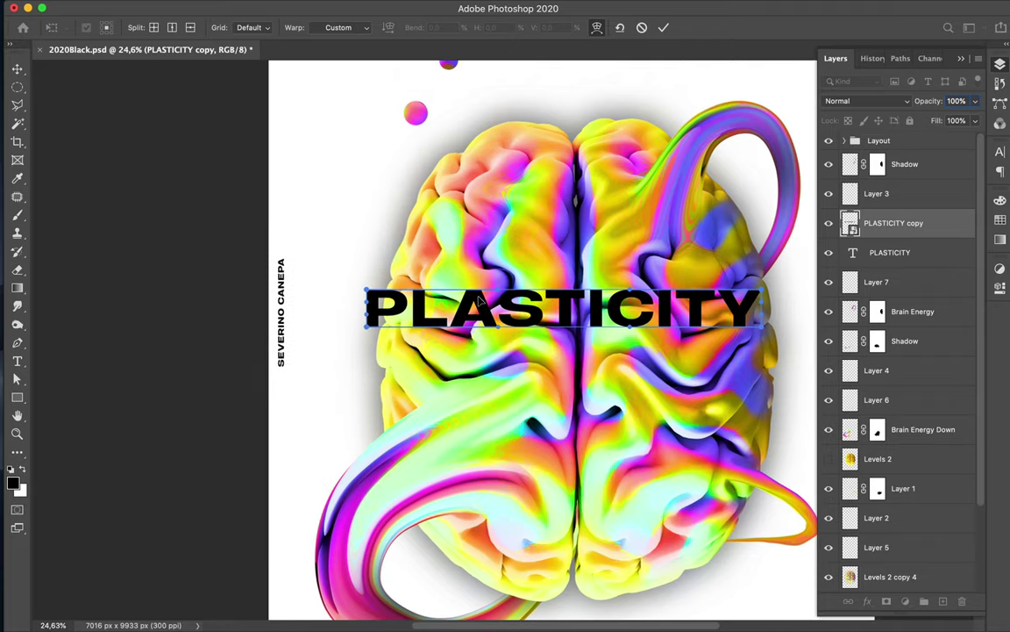
pyautogui.moveTo(479, 313); pyautogui.dragTo(475, 274)
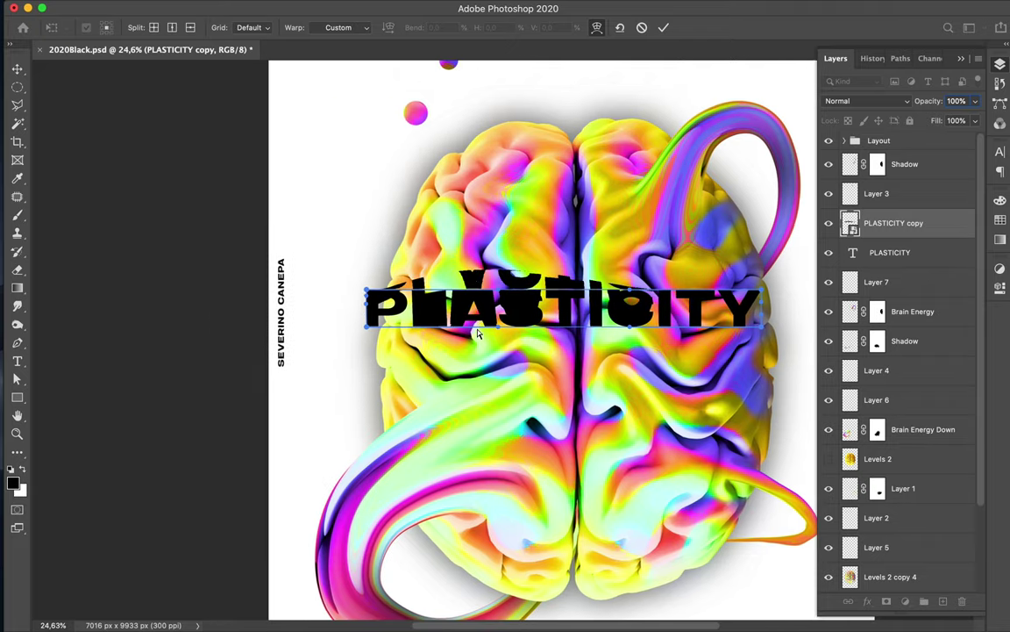
pyautogui.hotkey('ctrl', 'z')
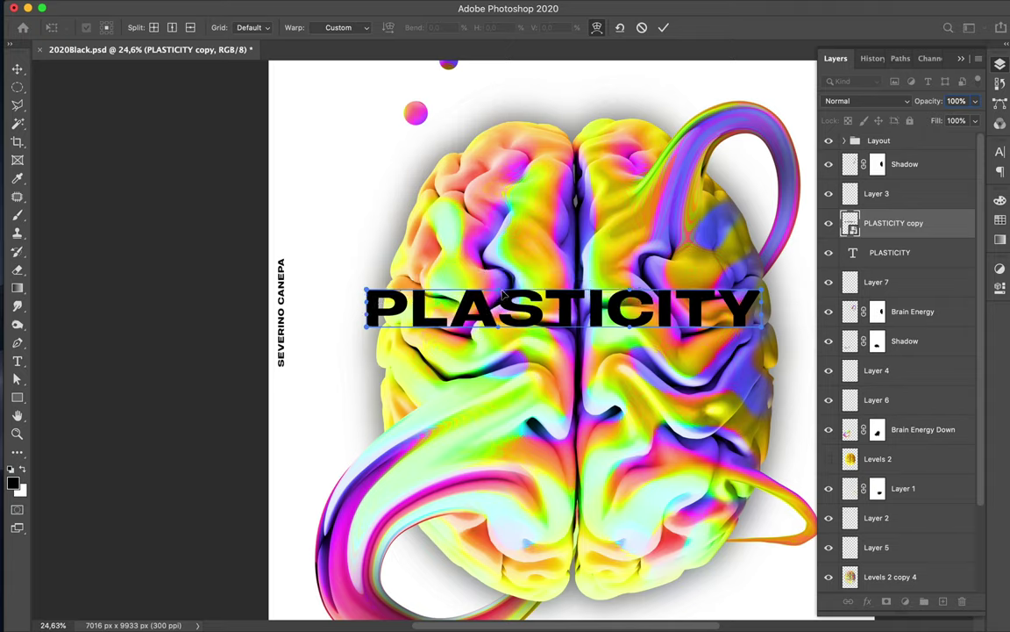
pyautogui.moveTo(500, 294); pyautogui.dragTo(490, 225)
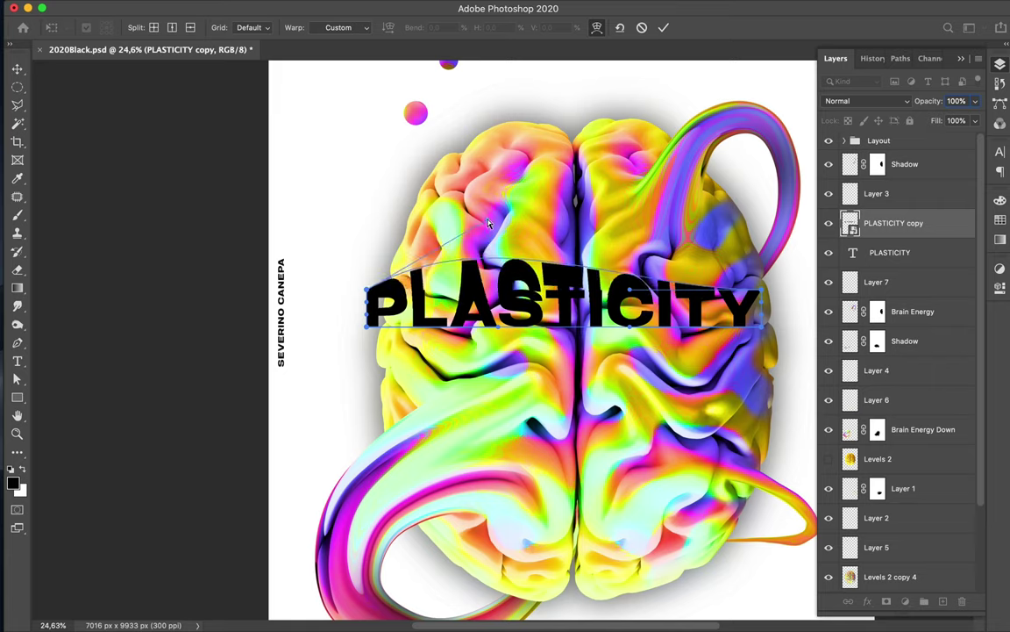
pyautogui.moveTo(496, 332); pyautogui.dragTo(496, 273)
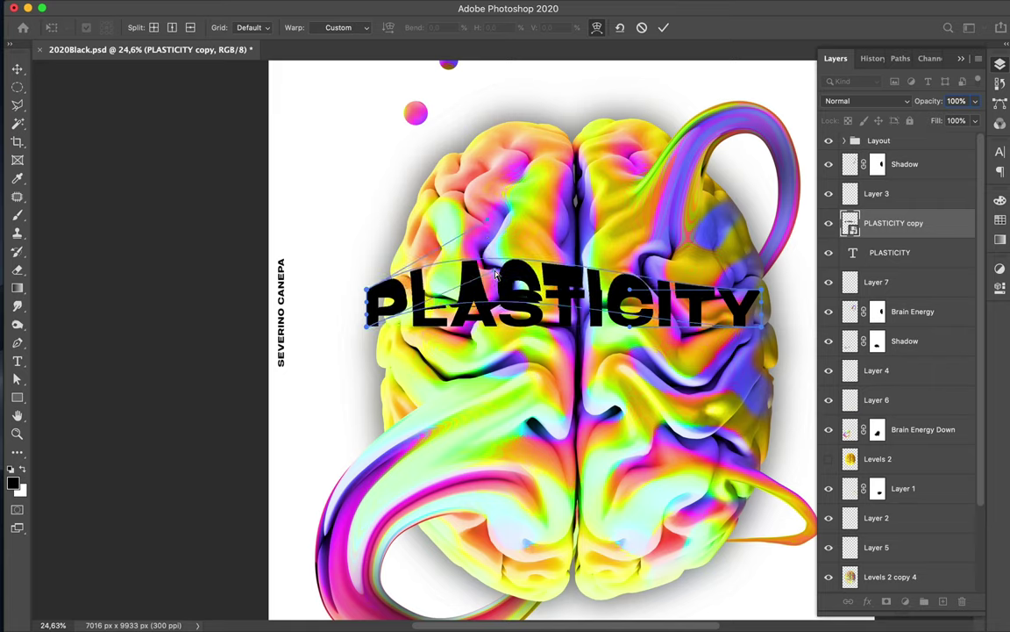
pyautogui.moveTo(633, 268); pyautogui.dragTo(641, 227)
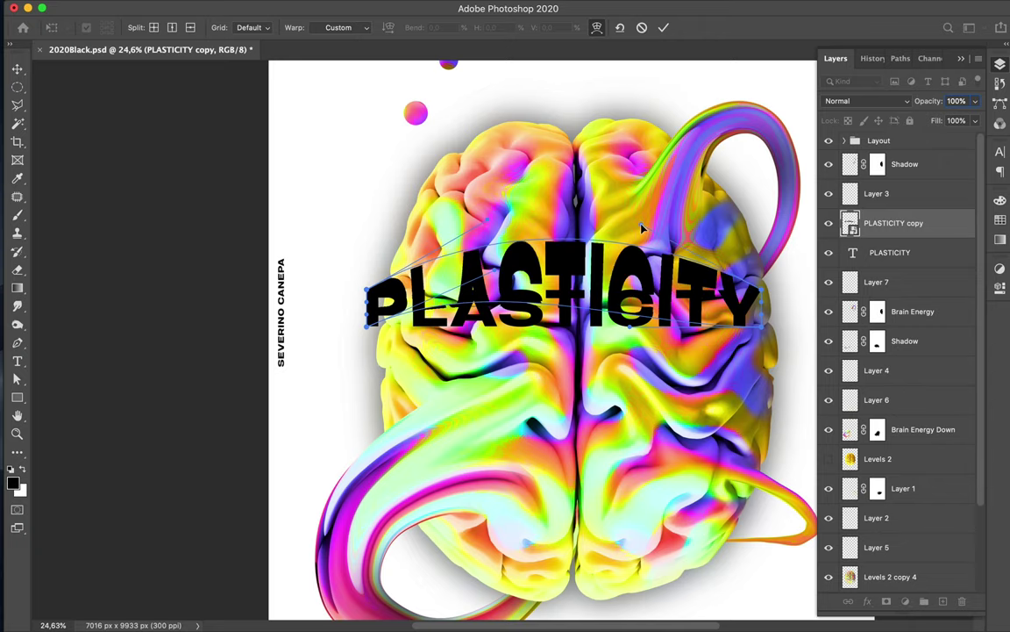
pyautogui.moveTo(568, 263); pyautogui.dragTo(633, 280)
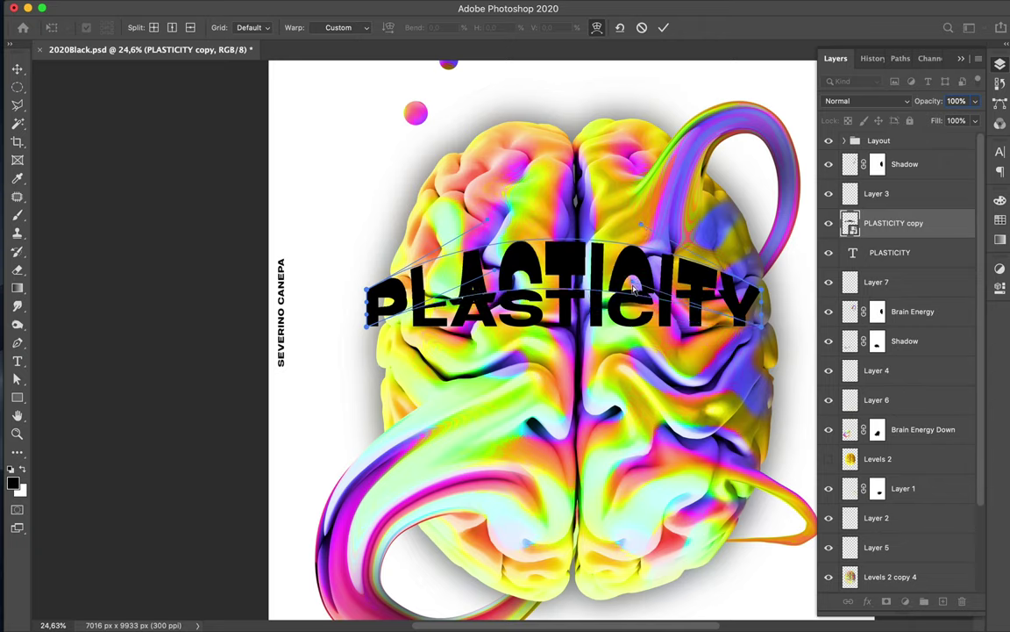
pyautogui.moveTo(765, 295); pyautogui.dragTo(785, 283)
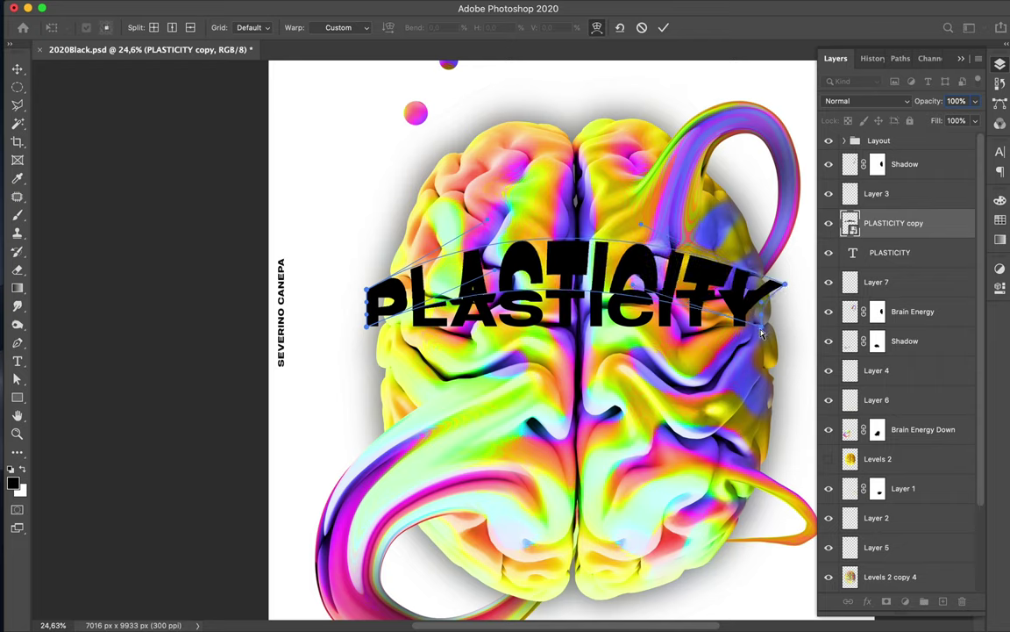
pyautogui.moveTo(762, 333); pyautogui.dragTo(795, 351)
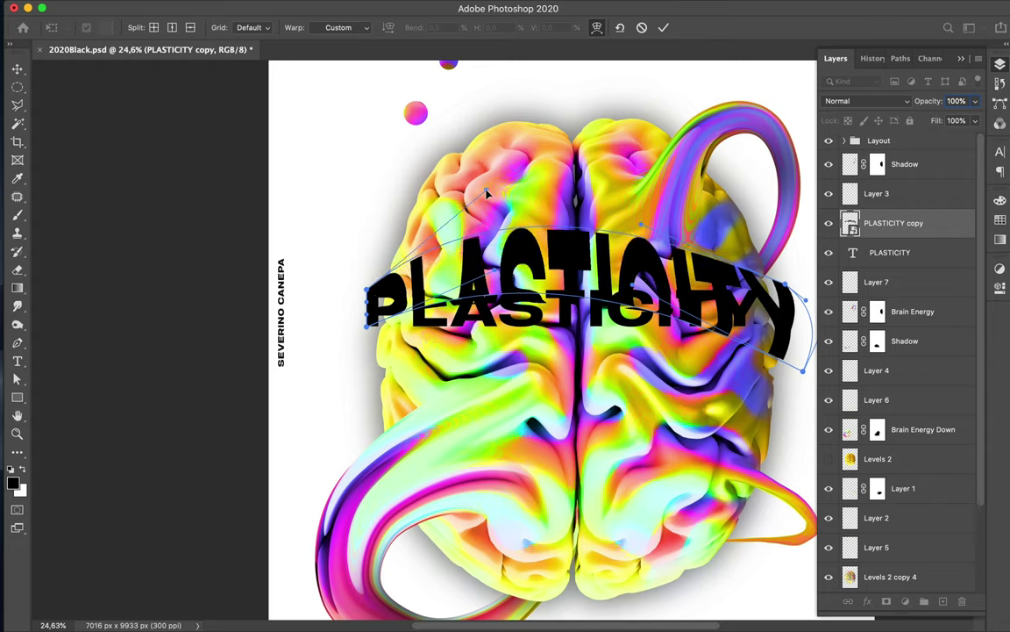
# - Refine the arch, the P's left end and the right-end corner, then commit the warp
pyautogui.moveTo(495, 275)
pyautogui.mouseDown()
pyautogui.moveTo(441, 321)
pyautogui.moveTo(480, 234)
pyautogui.mouseUp()
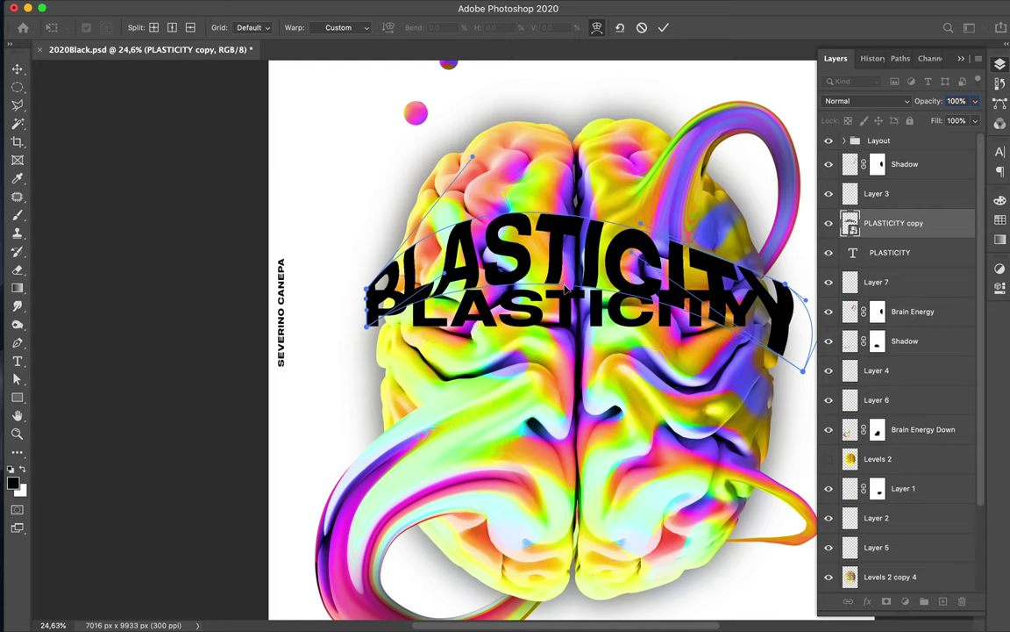
pyautogui.moveTo(566, 284)
pyautogui.mouseDown()
pyautogui.moveTo(596, 297)
pyautogui.moveTo(452, 301)
pyautogui.moveTo(472, 285)
pyautogui.mouseUp()
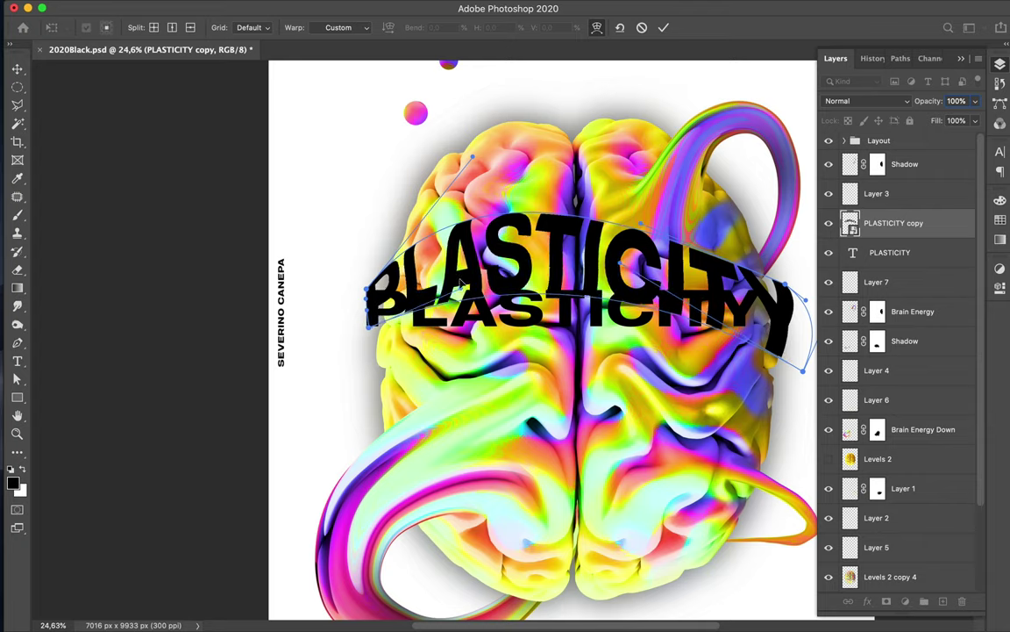
pyautogui.moveTo(471, 283); pyautogui.dragTo(458, 285)
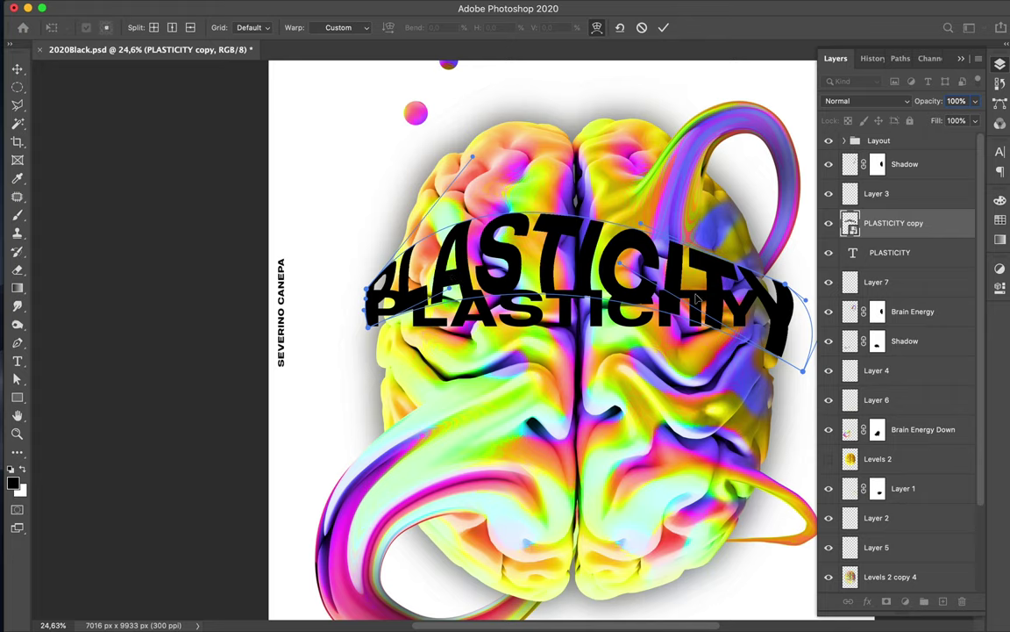
pyautogui.moveTo(804, 371)
pyautogui.mouseDown()
pyautogui.moveTo(790, 382)
pyautogui.moveTo(802, 401)
pyautogui.mouseUp()
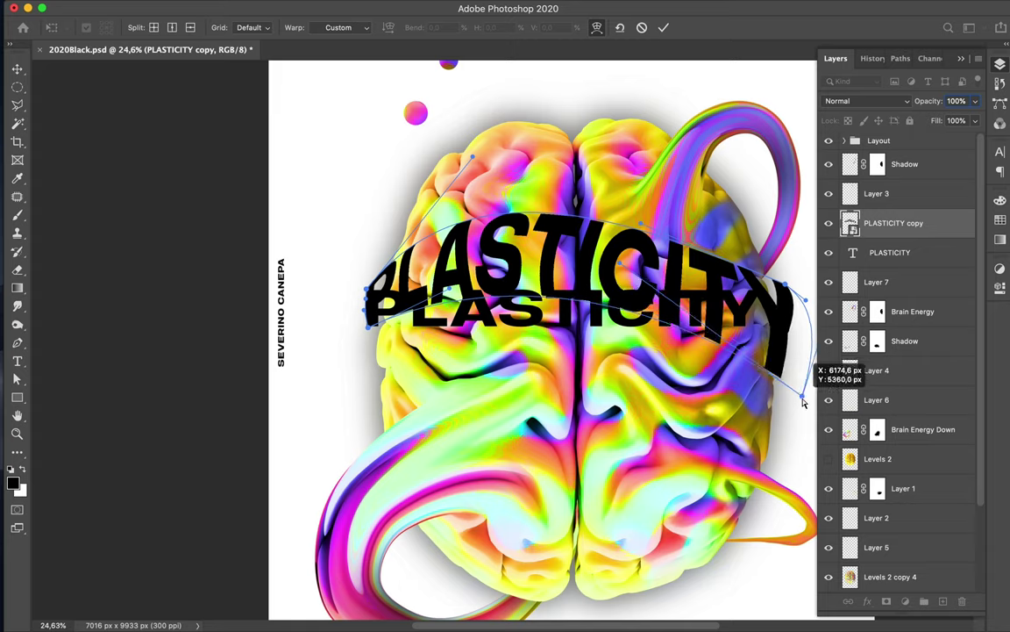
pyautogui.moveTo(802, 402); pyautogui.dragTo(801, 396)
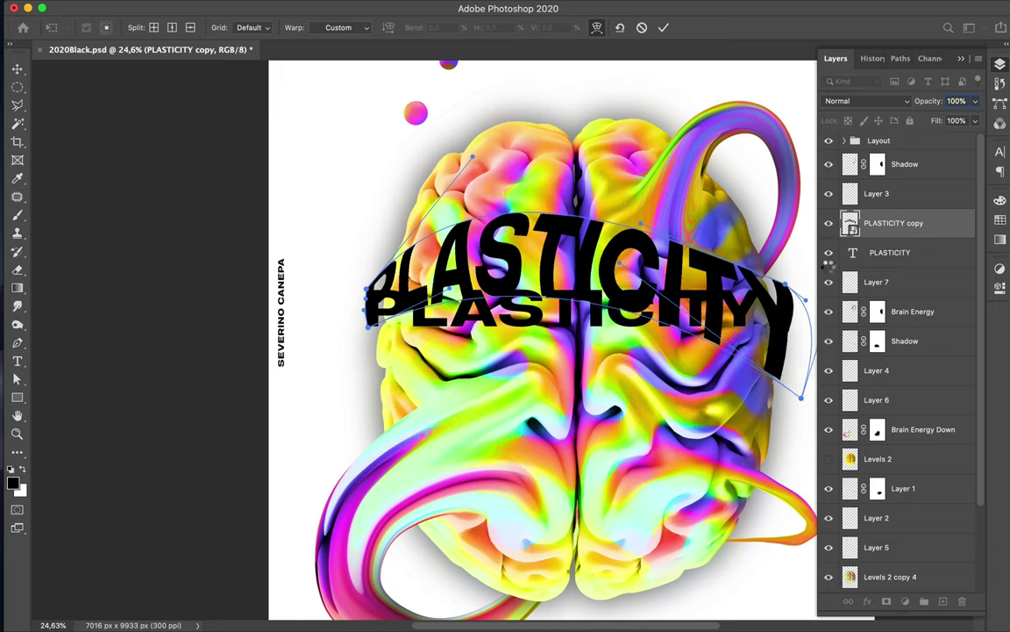
pyautogui.press('Return')
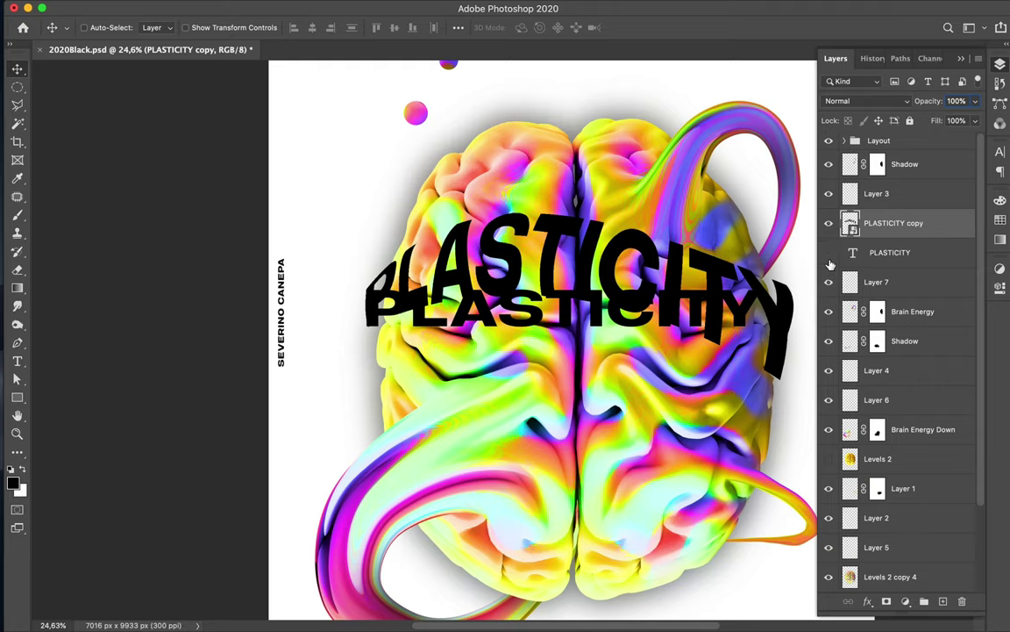
# - Hide the straight PLASTICITY layer and move the arched headline slightly lower
pyautogui.click(829, 253)
pyautogui.moveTo(617, 285); pyautogui.dragTo(607, 306)
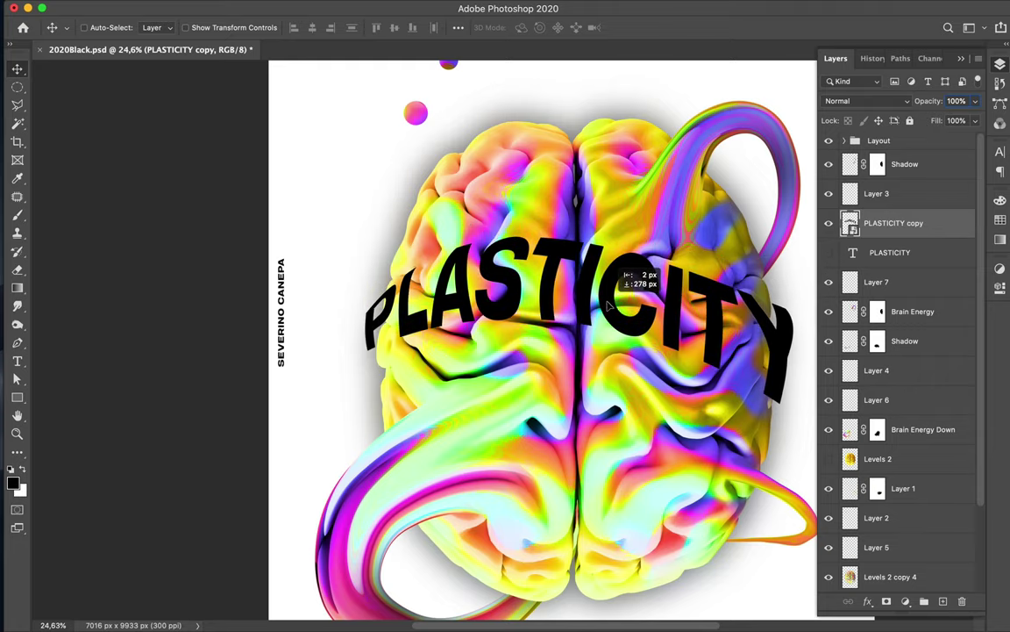
pyautogui.moveTo(607, 305); pyautogui.dragTo(610, 307)
pyautogui.scroll(-1, 611, 307)
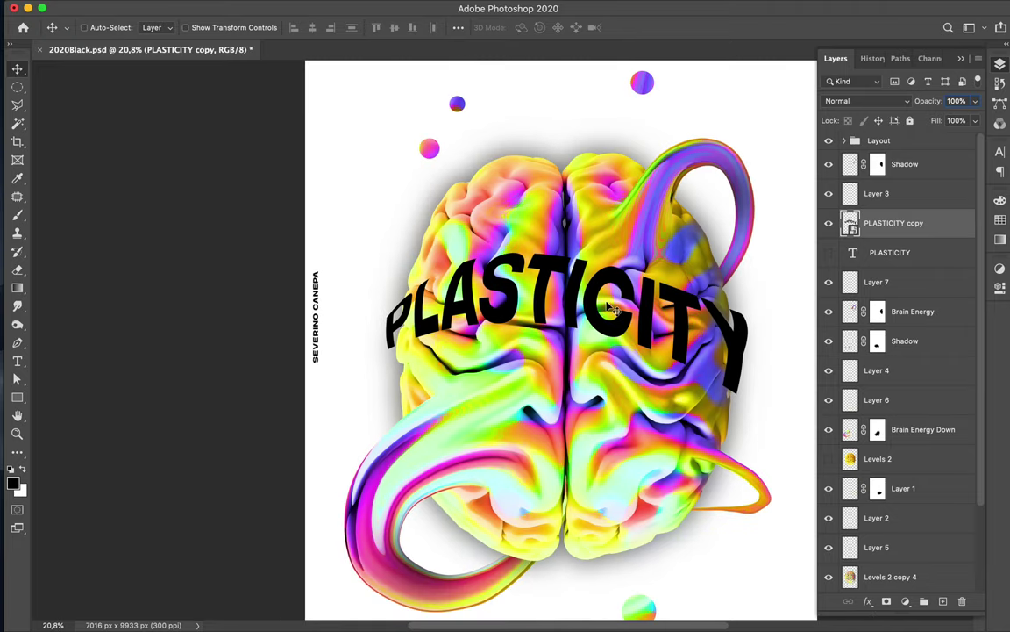
pyautogui.scroll(-1, 611, 307)
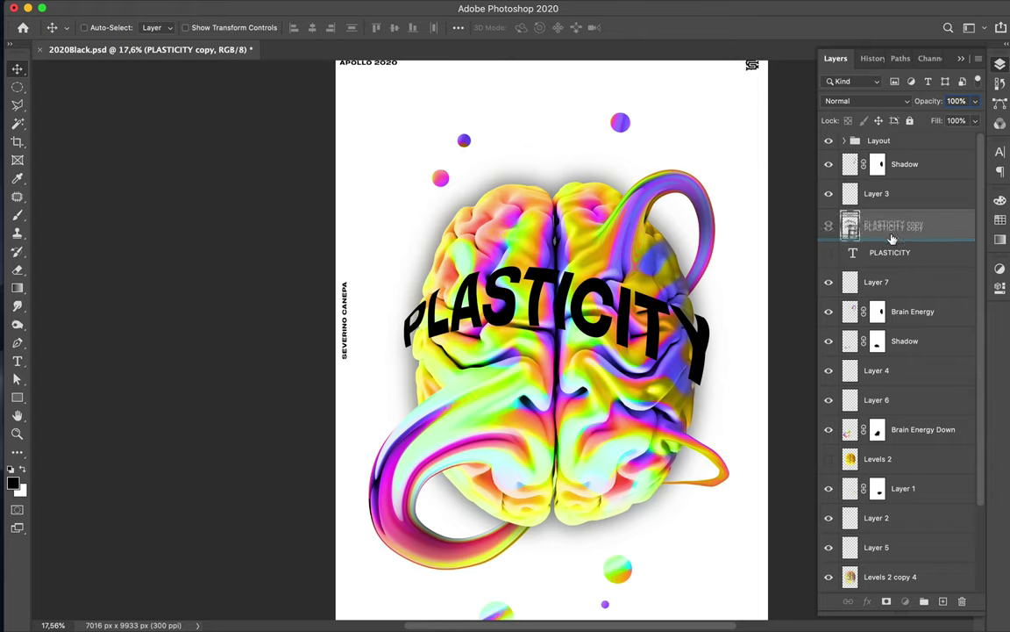
# - Try duplicating the arched headline layer, then undo the duplicate
pyautogui.keyDown('alt'); pyautogui.moveTo(892, 233); pyautogui.dragTo(892, 238); pyautogui.keyUp('alt')
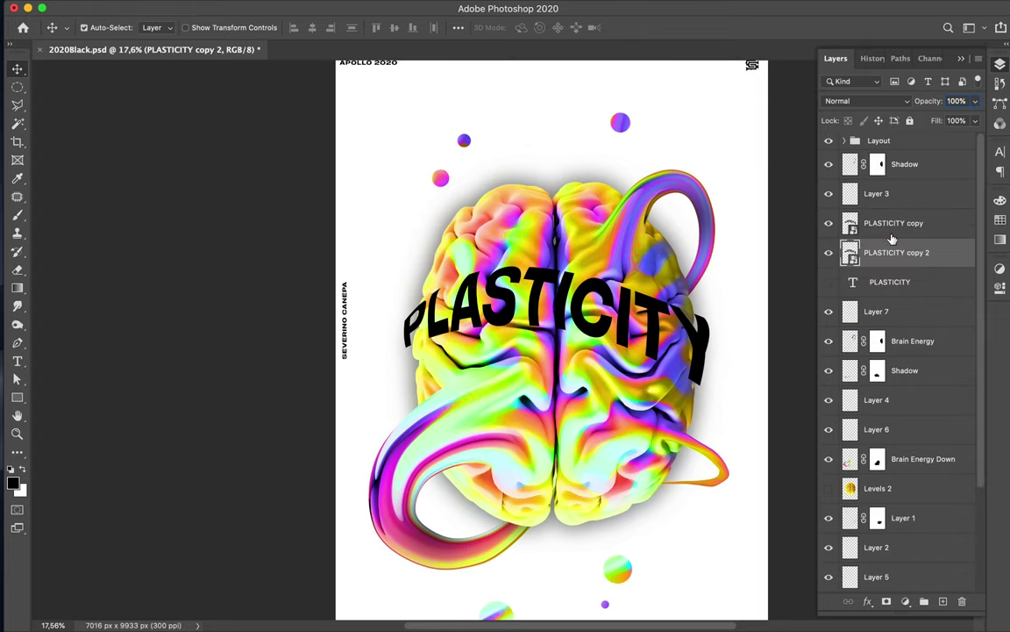
pyautogui.hotkey('ctrl', 'z')
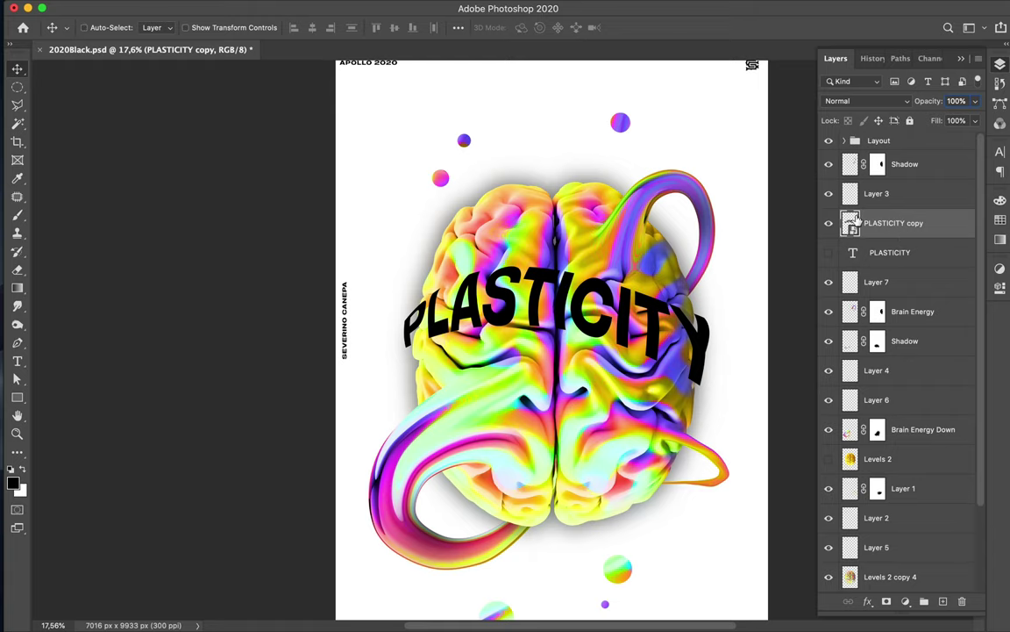
pyautogui.scroll(5, 526, 280)
pyautogui.scroll(-3, 549, 301)
pyautogui.scroll(-2, 550, 301)
pyautogui.scroll(-1, 549, 301)
pyautogui.hotkey('ctrl', 't')
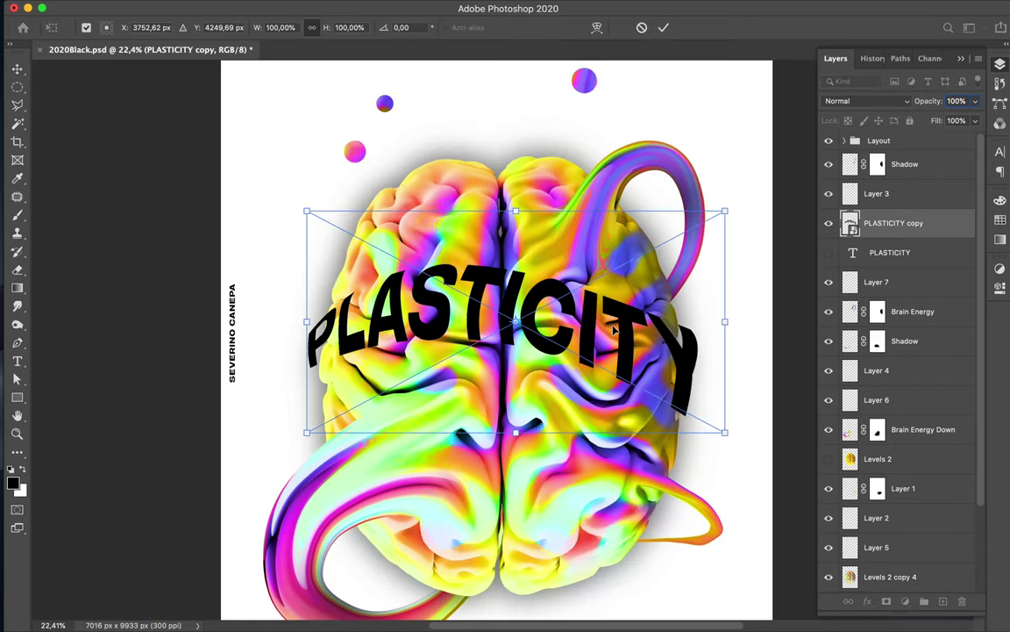
# - Warp the arched headline again, pulling its right-end ITY letters further downward
pyautogui.rightClick(612, 336)
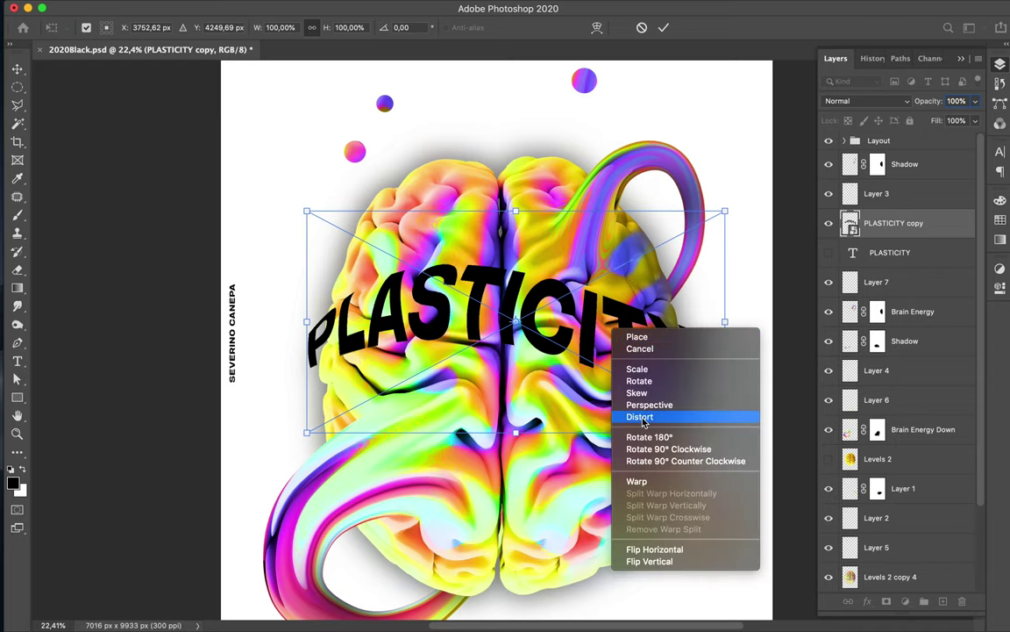
pyautogui.click(642, 480)
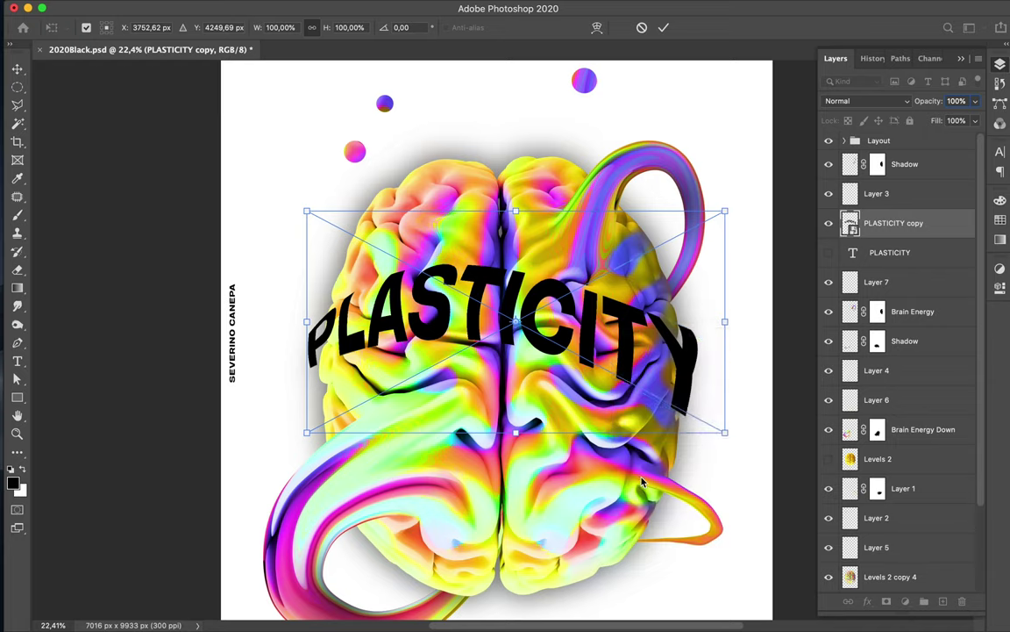
pyautogui.moveTo(724, 211); pyautogui.dragTo(693, 331)
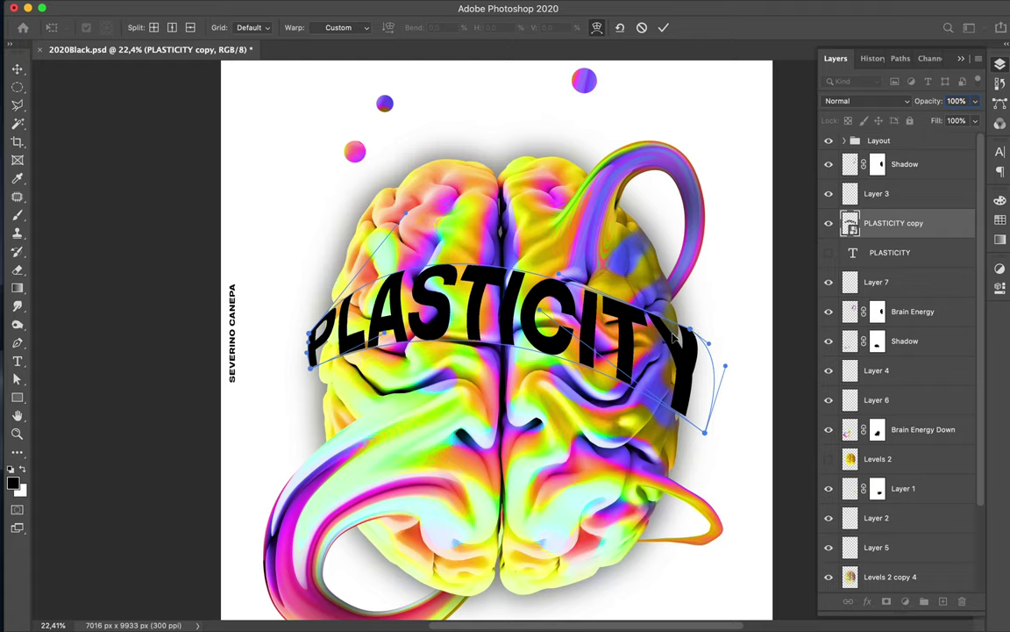
pyautogui.moveTo(669, 406); pyautogui.dragTo(668, 428)
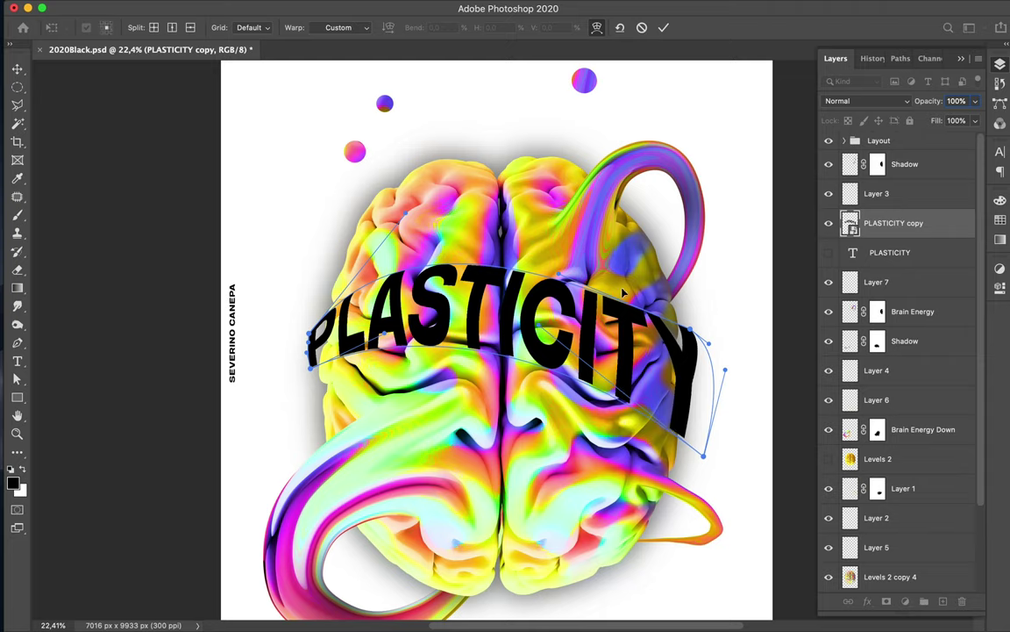
pyautogui.moveTo(620, 394)
pyautogui.mouseDown()
pyautogui.moveTo(611, 401)
pyautogui.moveTo(617, 299)
pyautogui.mouseUp()
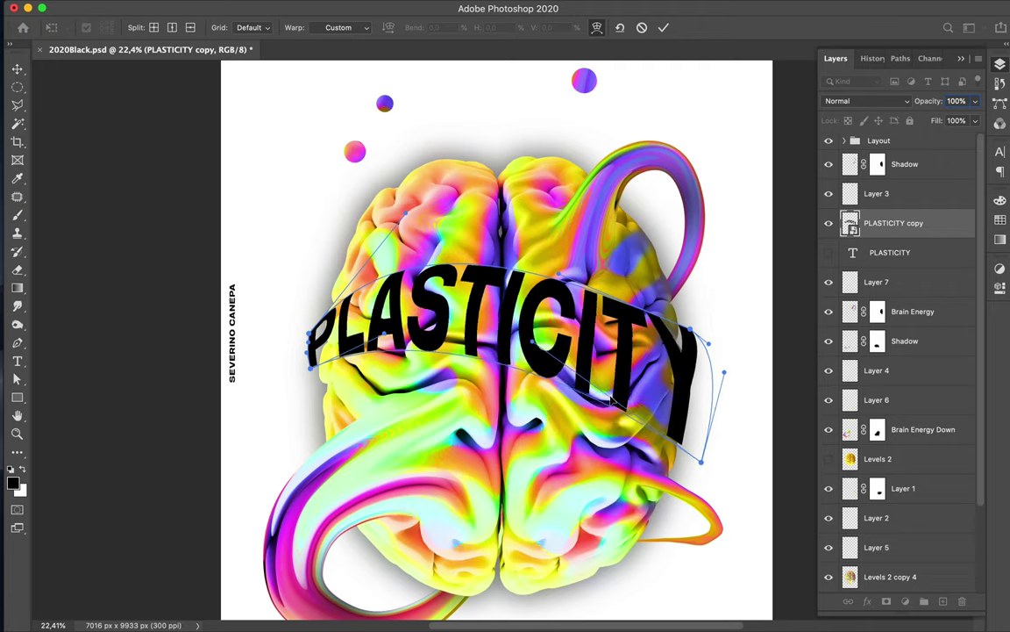
pyautogui.moveTo(693, 326); pyautogui.dragTo(702, 392)
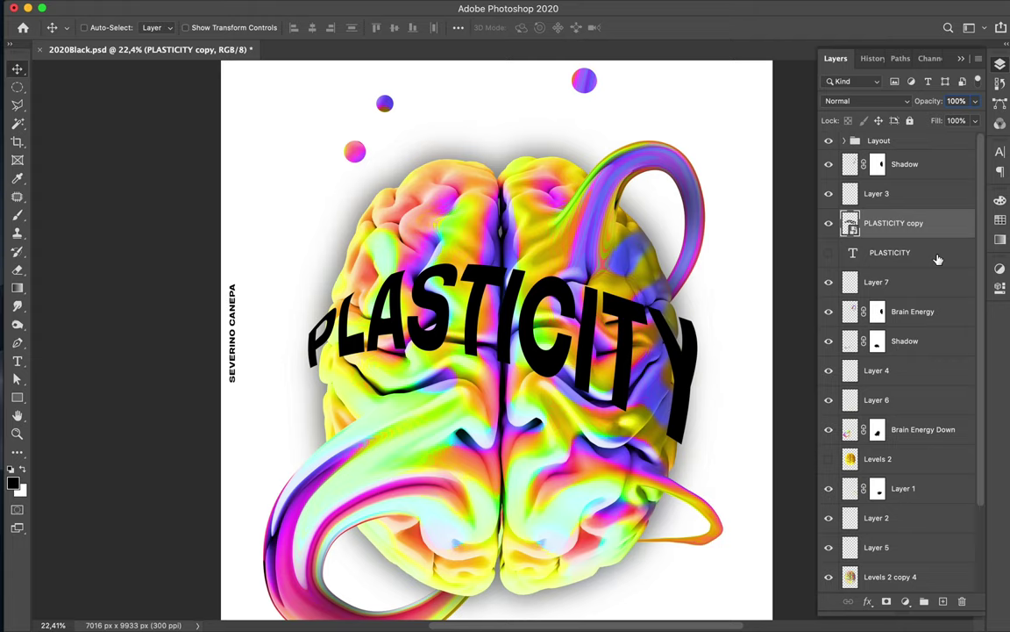
pyautogui.hotkey('ctrl', 't')
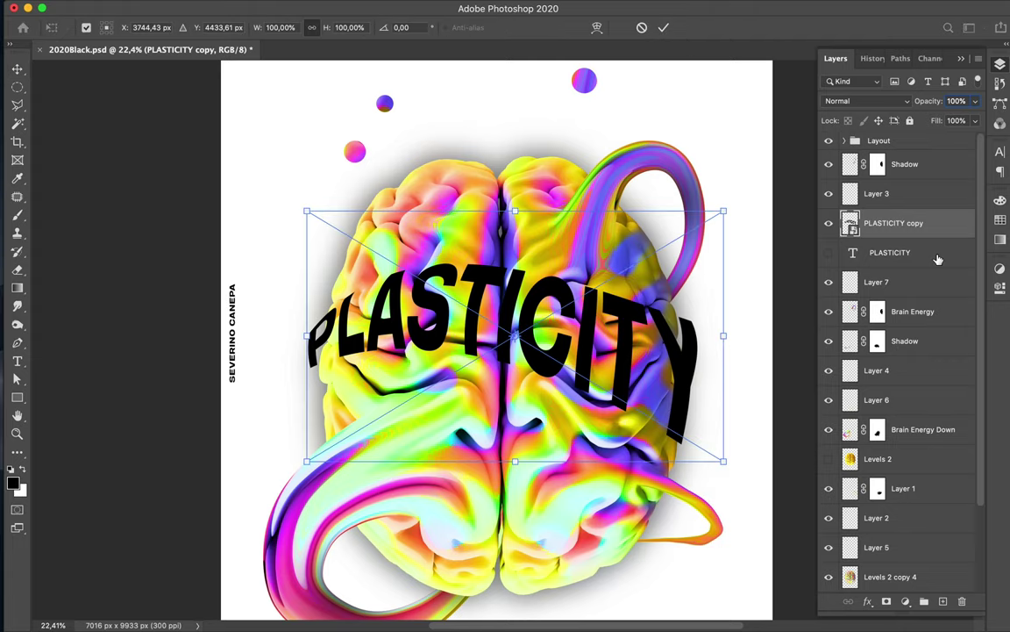
# - Slightly enlarge and shift the arched copy, commit, and duplicate it as PLASTICITY copy 2
pyautogui.moveTo(727, 342); pyautogui.dragTo(741, 343)
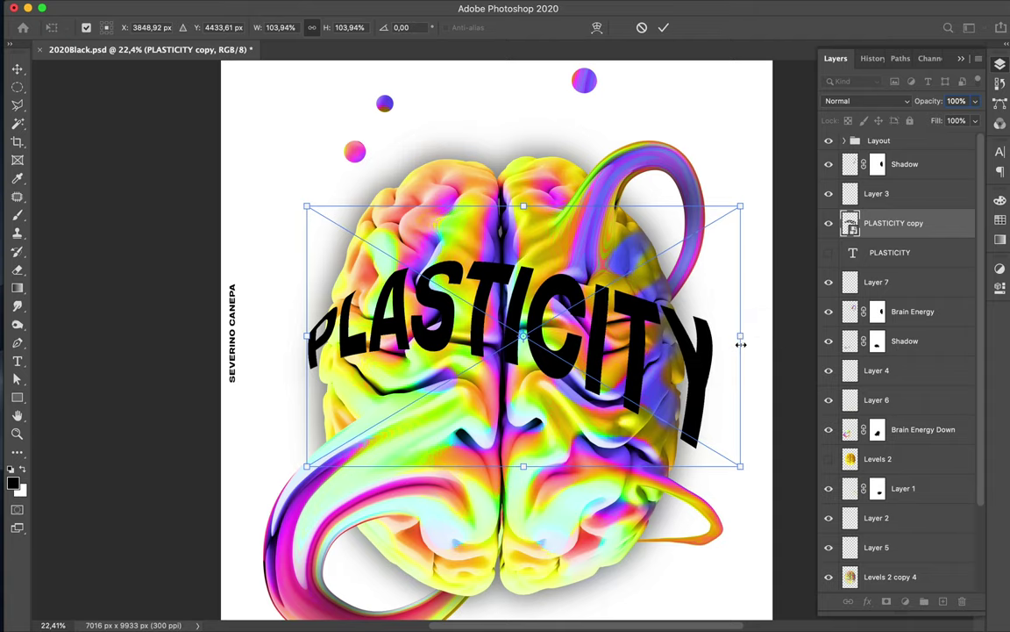
pyautogui.moveTo(706, 363); pyautogui.dragTo(702, 362)
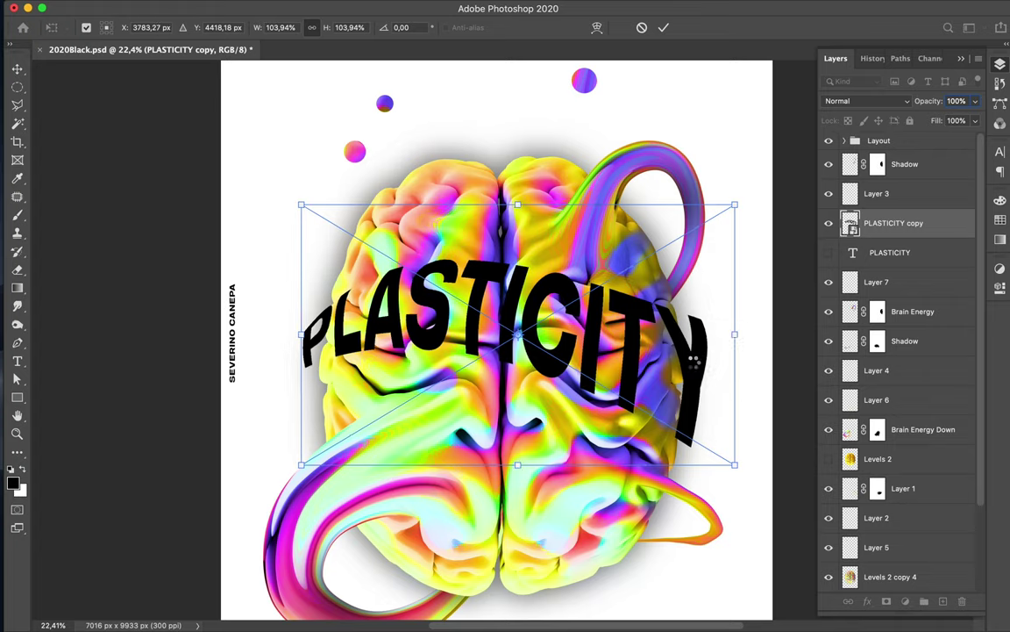
pyautogui.press('Return')
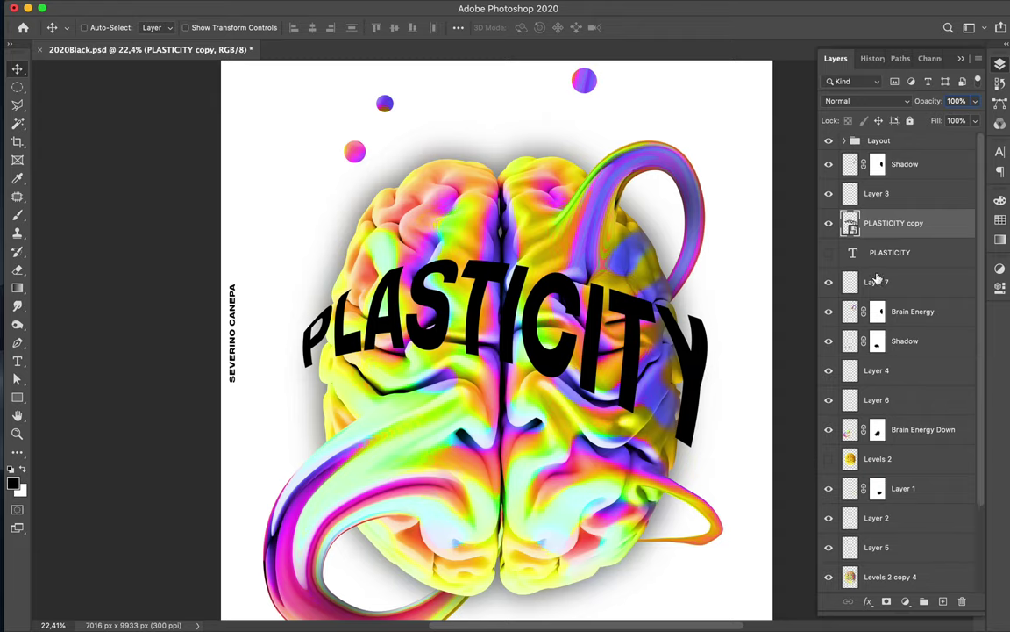
pyautogui.moveTo(937, 224); pyautogui.dragTo(937, 236)
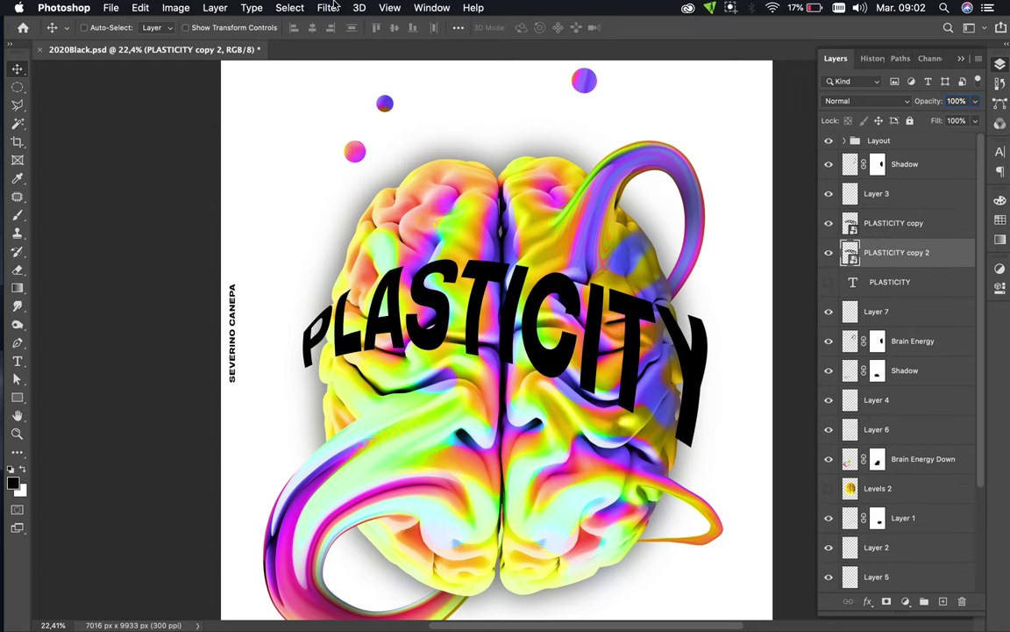
# - Apply a Gaussian Blur smart filter of about 30.3 px to PLASTICITY copy 2
pyautogui.click(331, 7)
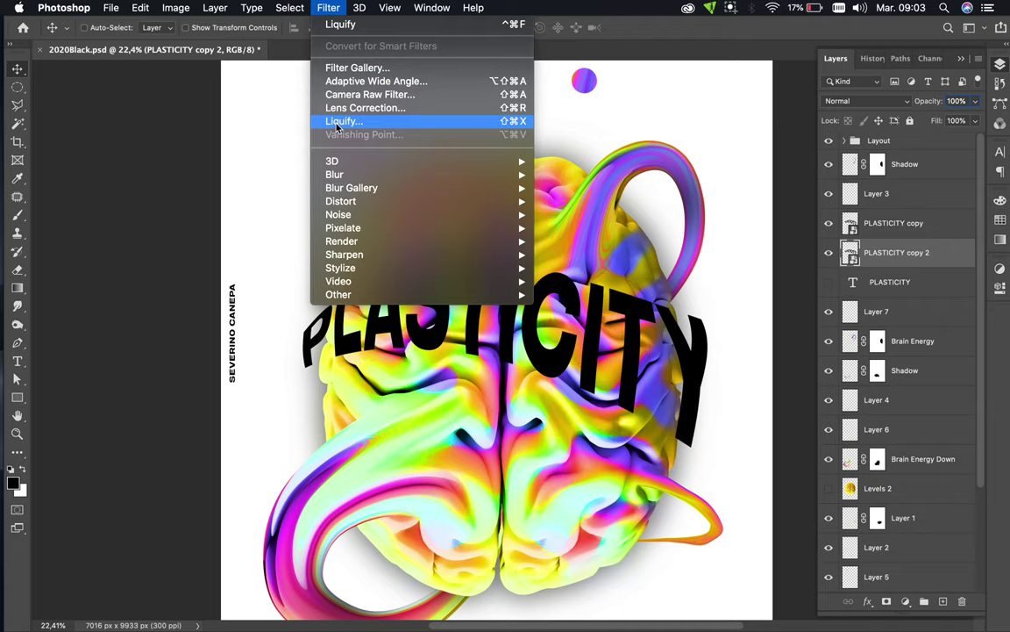
pyautogui.moveTo(334, 175)
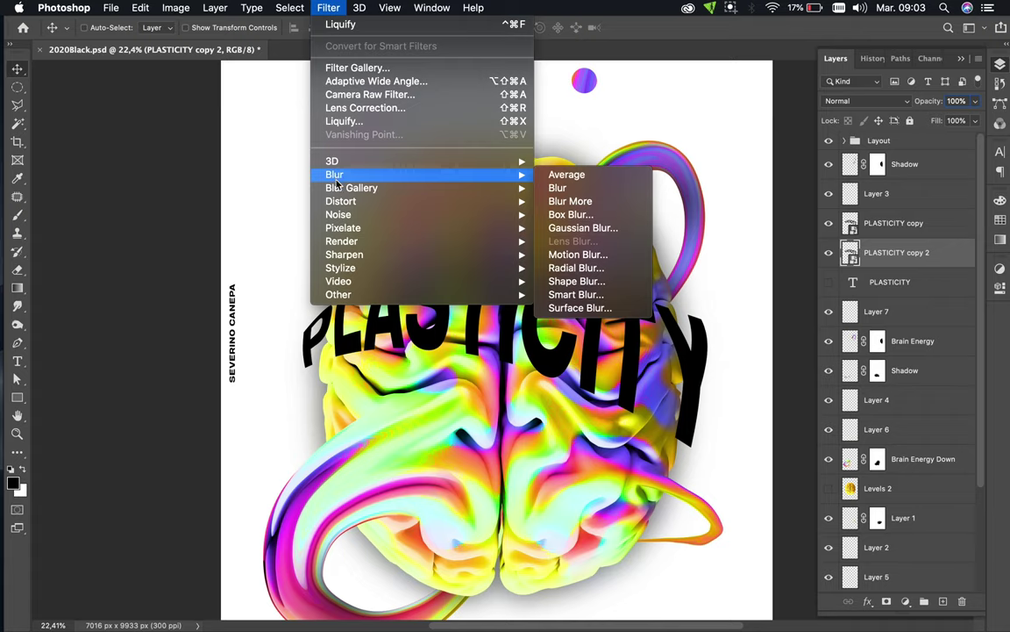
pyautogui.click(582, 228)
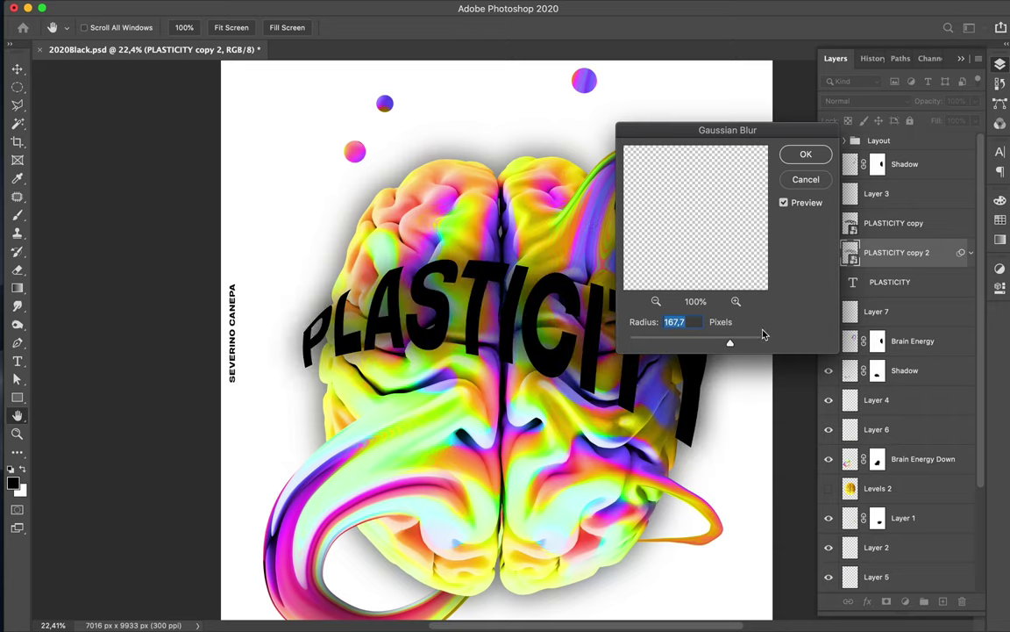
pyautogui.moveTo(730, 342); pyautogui.dragTo(693, 347)
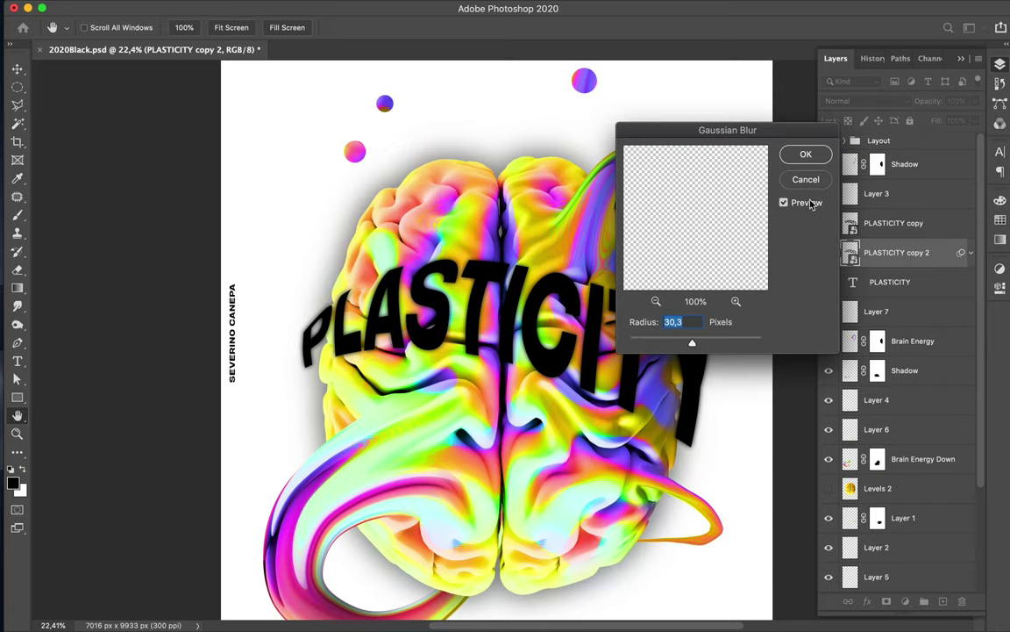
pyautogui.click(807, 153)
pyautogui.press('super')
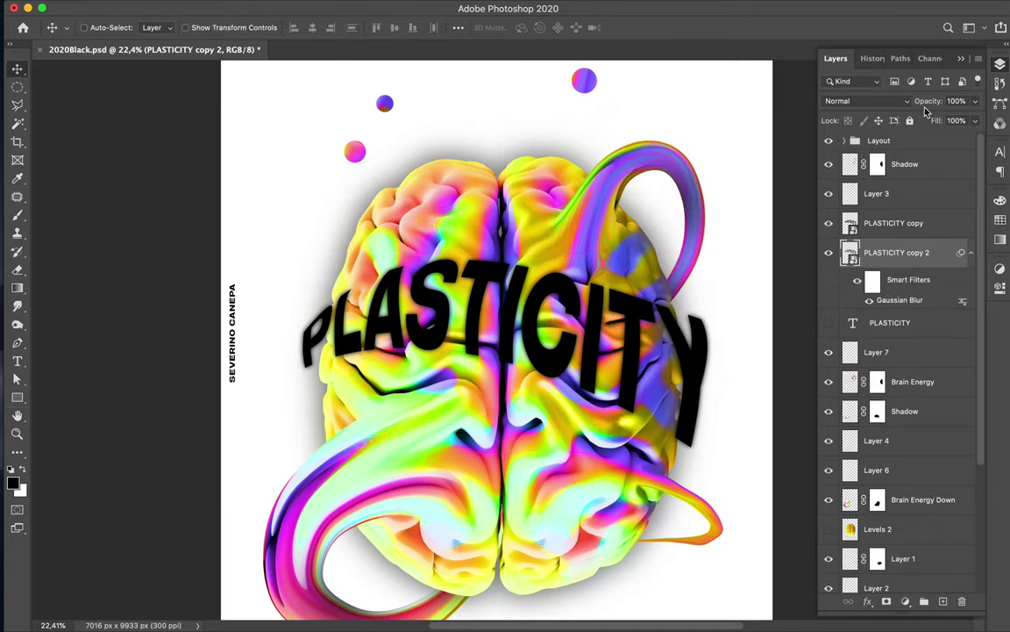
# - Set the blurred copy to Overlay blending and warp its left letters outward
pyautogui.click(841, 100)
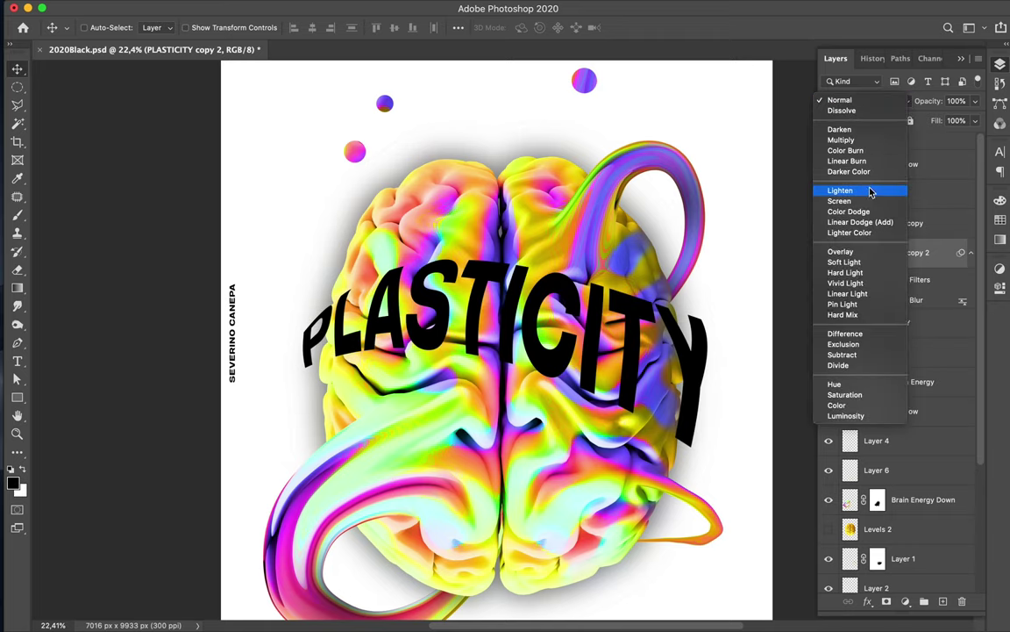
pyautogui.click(864, 256)
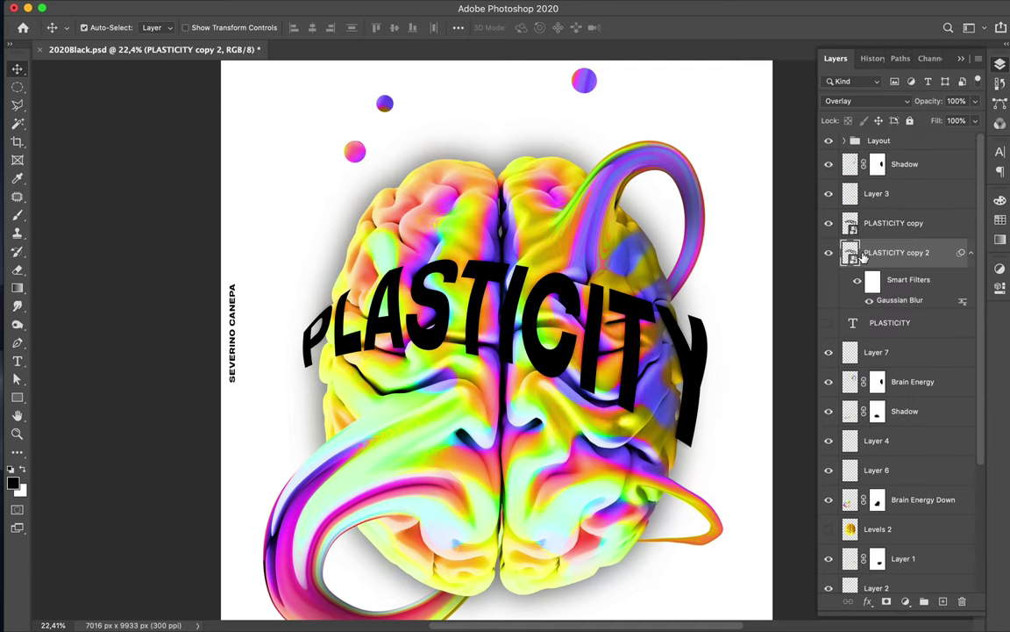
pyautogui.hotkey('ctrl', 't')
pyautogui.rightClick(547, 286)
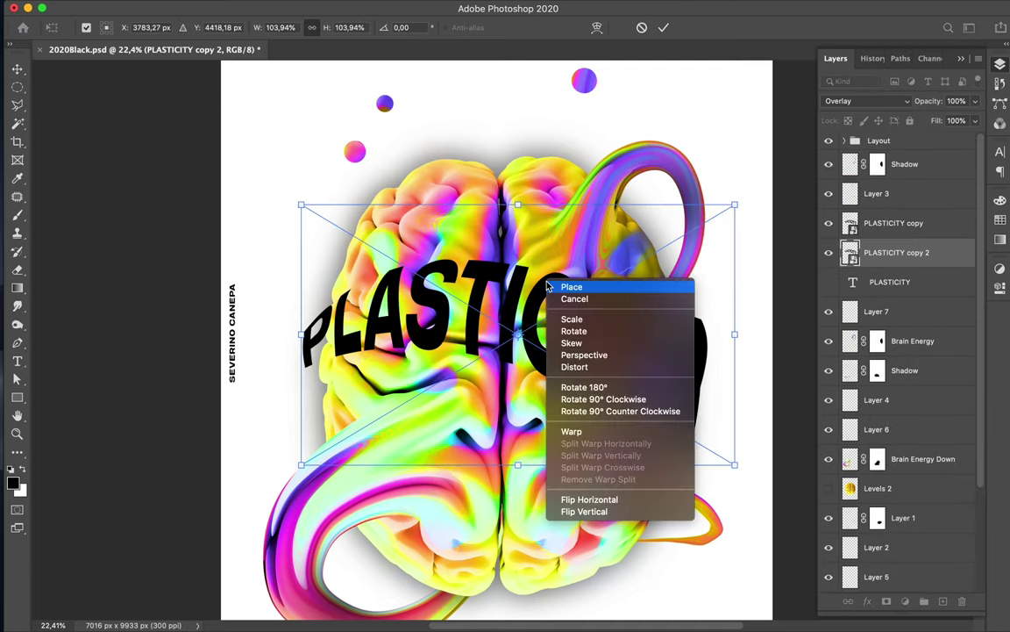
pyautogui.click(574, 432)
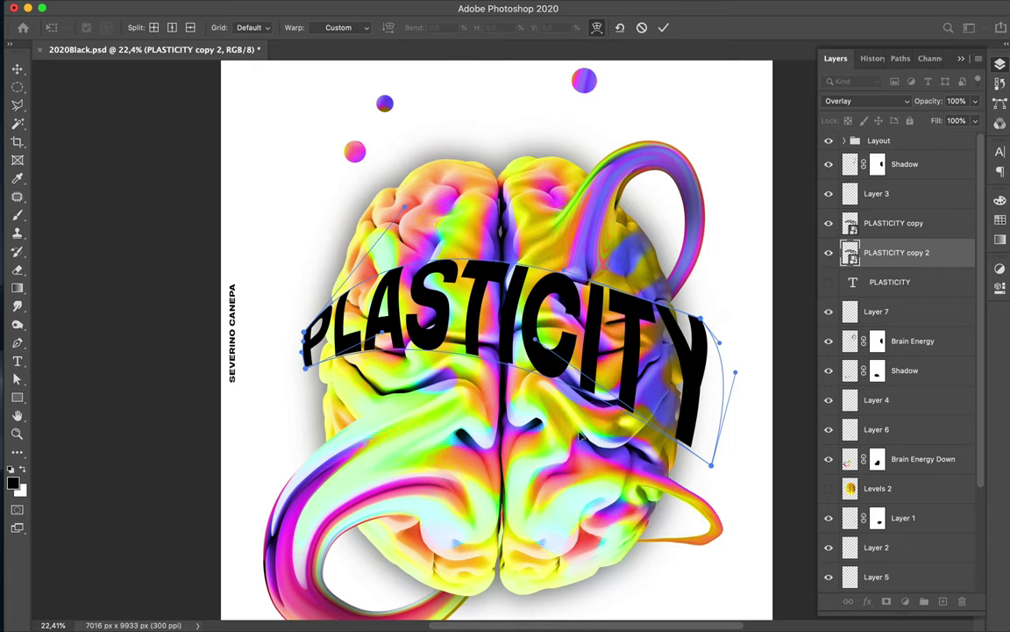
pyautogui.moveTo(429, 329); pyautogui.dragTo(382, 324)
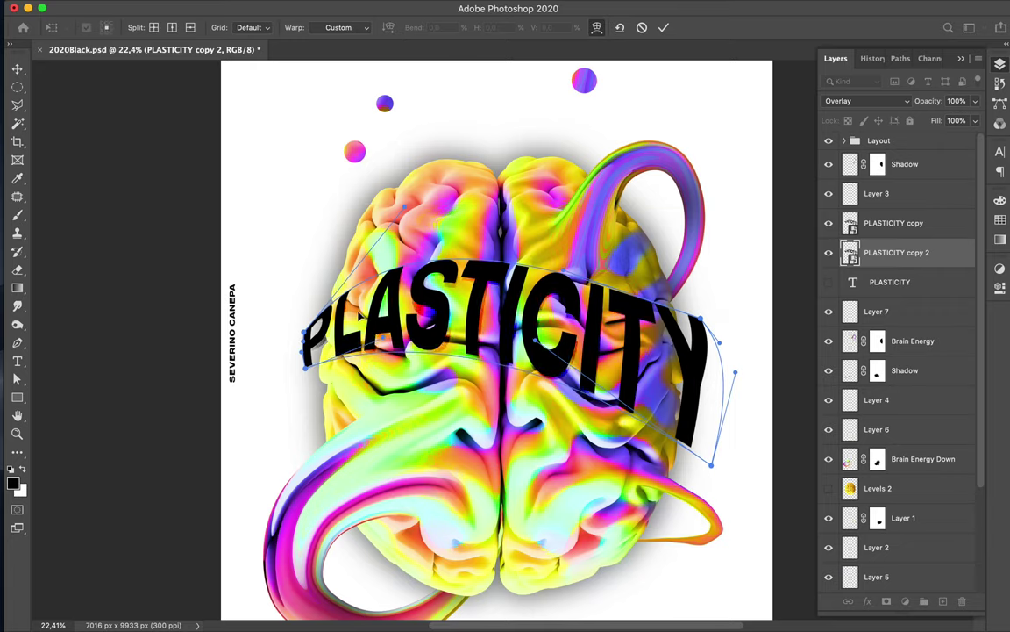
pyautogui.moveTo(380, 324); pyautogui.dragTo(360, 321)
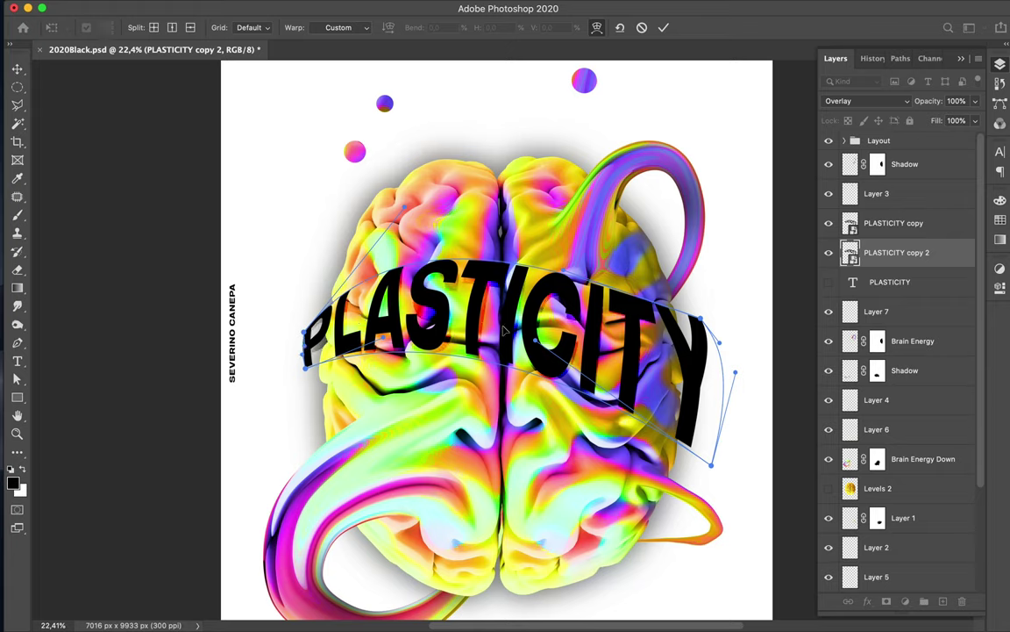
# - Warp the middle and CITY letters, pull the Y end down, and commit the warp
pyautogui.moveTo(439, 294)
pyautogui.mouseDown()
pyautogui.moveTo(488, 334)
pyautogui.moveTo(483, 364)
pyautogui.mouseUp()
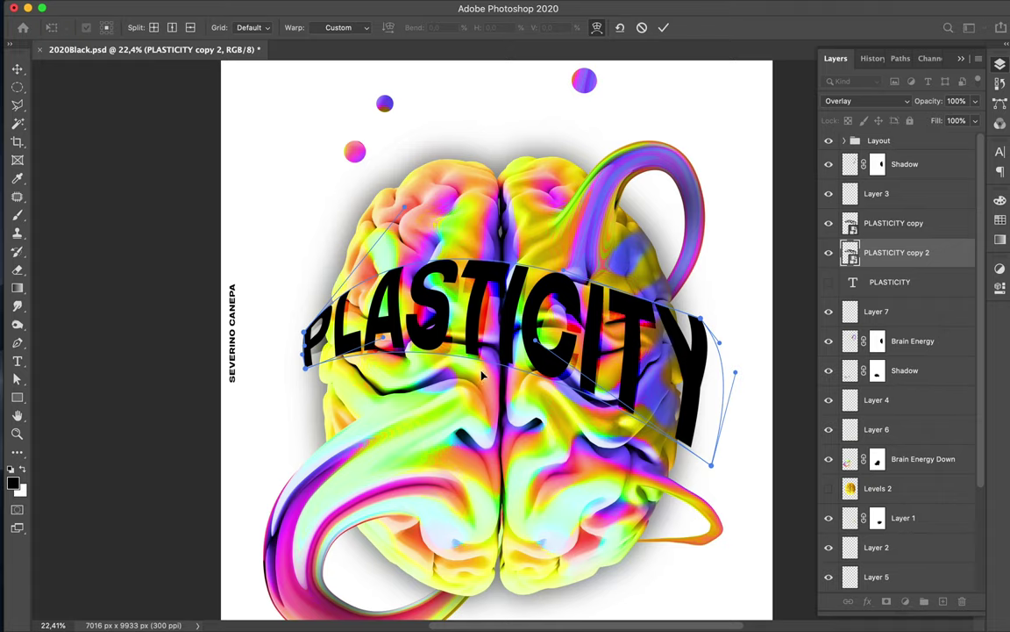
pyautogui.moveTo(488, 378); pyautogui.dragTo(480, 371)
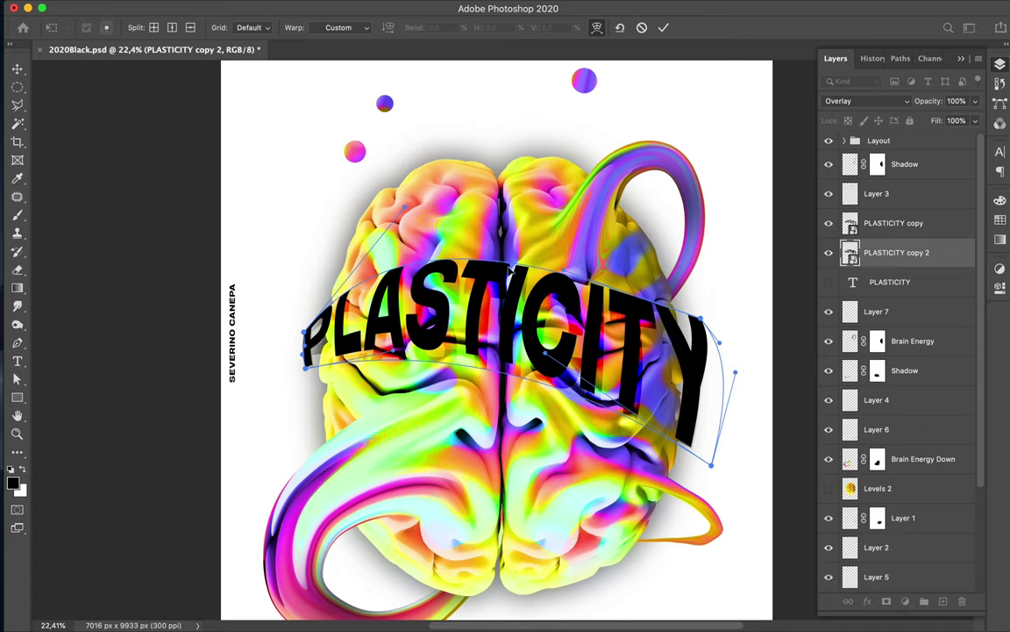
pyautogui.moveTo(512, 267); pyautogui.dragTo(515, 282)
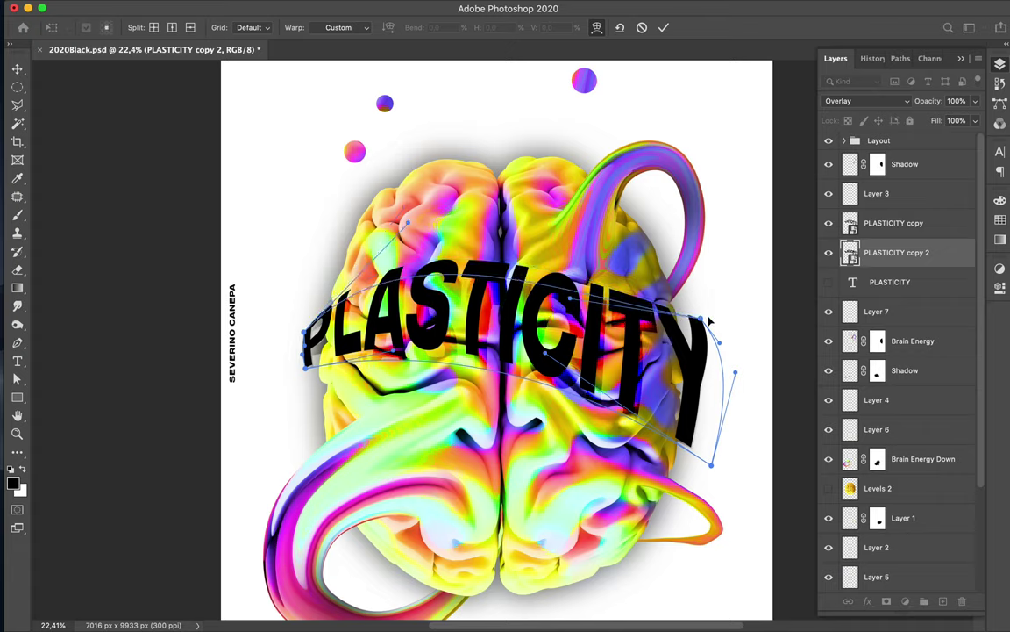
pyautogui.moveTo(625, 300); pyautogui.dragTo(692, 332)
pyautogui.moveTo(712, 467); pyautogui.dragTo(686, 427)
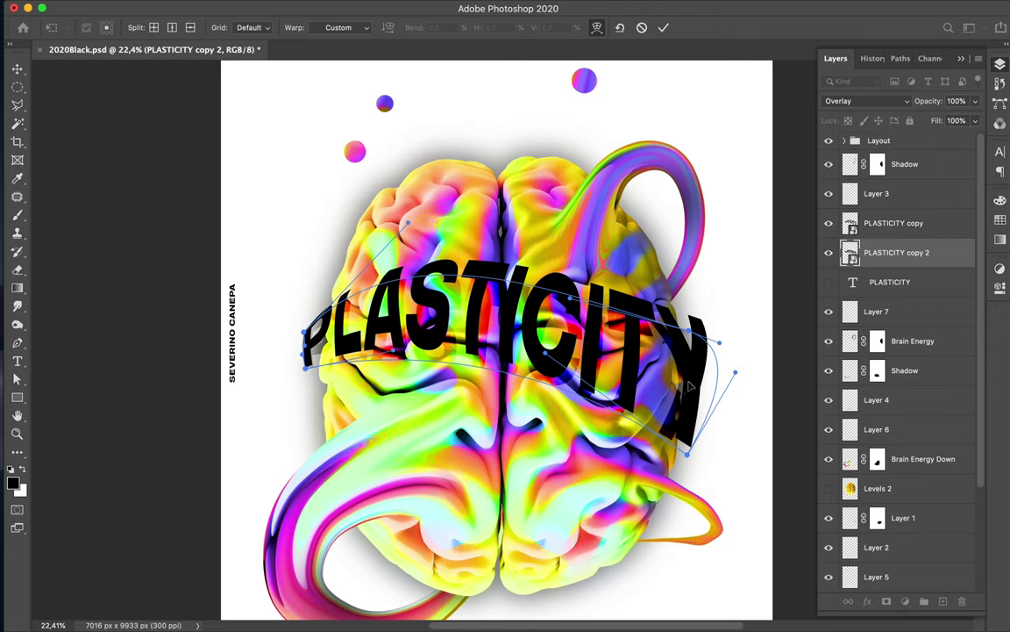
pyautogui.moveTo(687, 427); pyautogui.dragTo(678, 386)
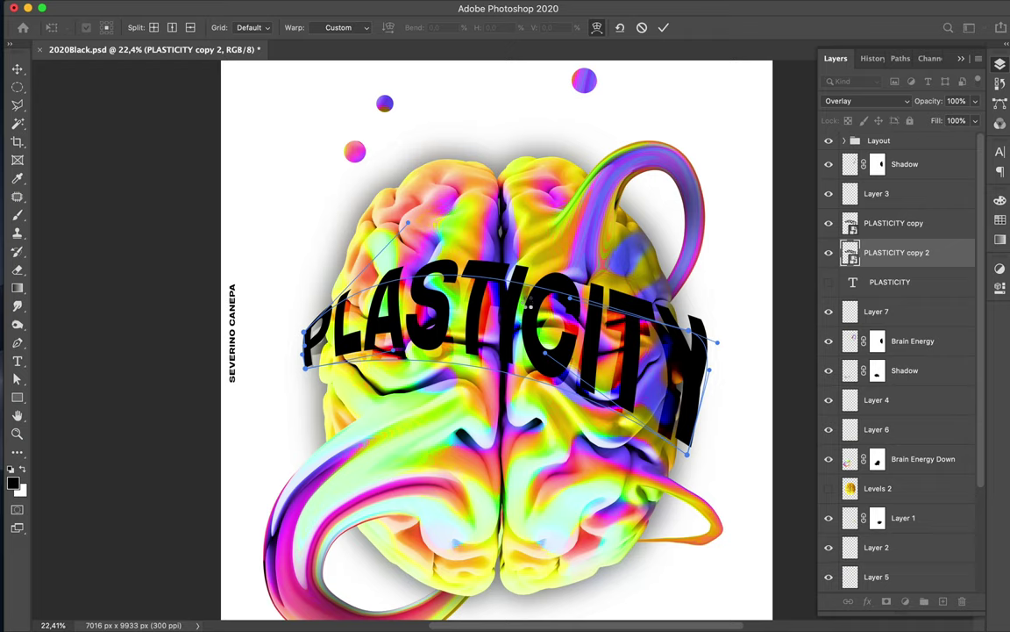
pyautogui.press('Return')
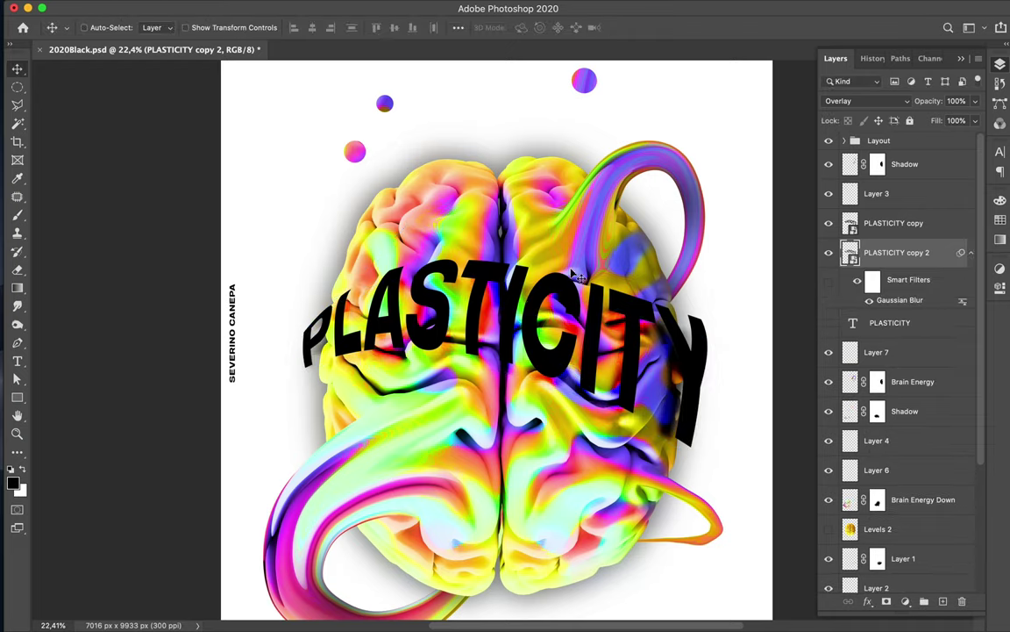
# - Undo the extra duplicate and give PLASTICITY copy 2 Normal blending at 40% fill
pyautogui.moveTo(475, 288)
pyautogui.mouseDown()
pyautogui.moveTo(521, 346)
pyautogui.moveTo(518, 318)
pyautogui.mouseUp()
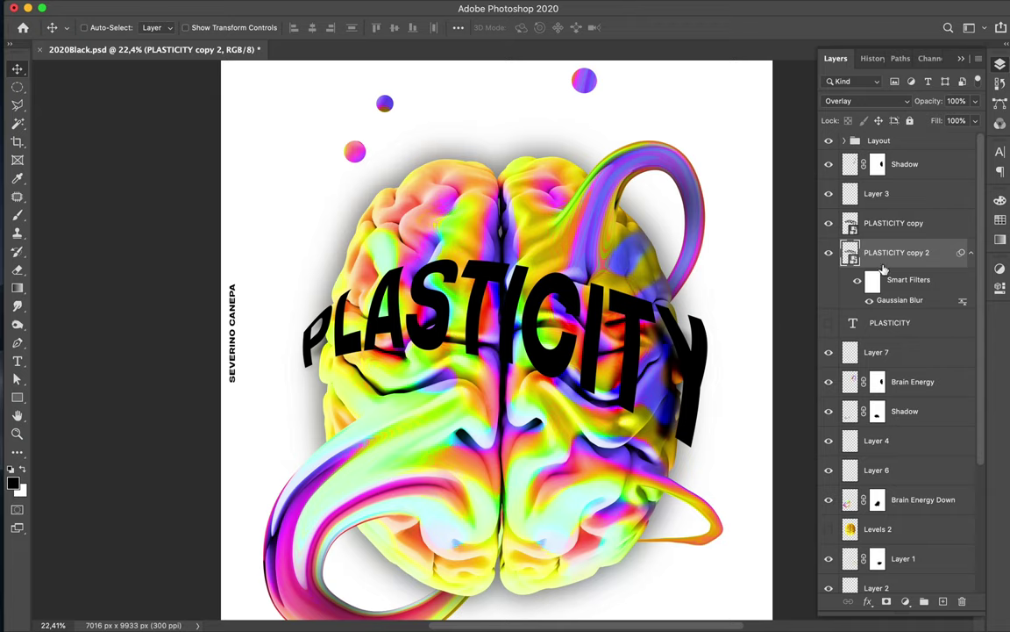
pyautogui.moveTo(877, 254); pyautogui.dragTo(913, 250)
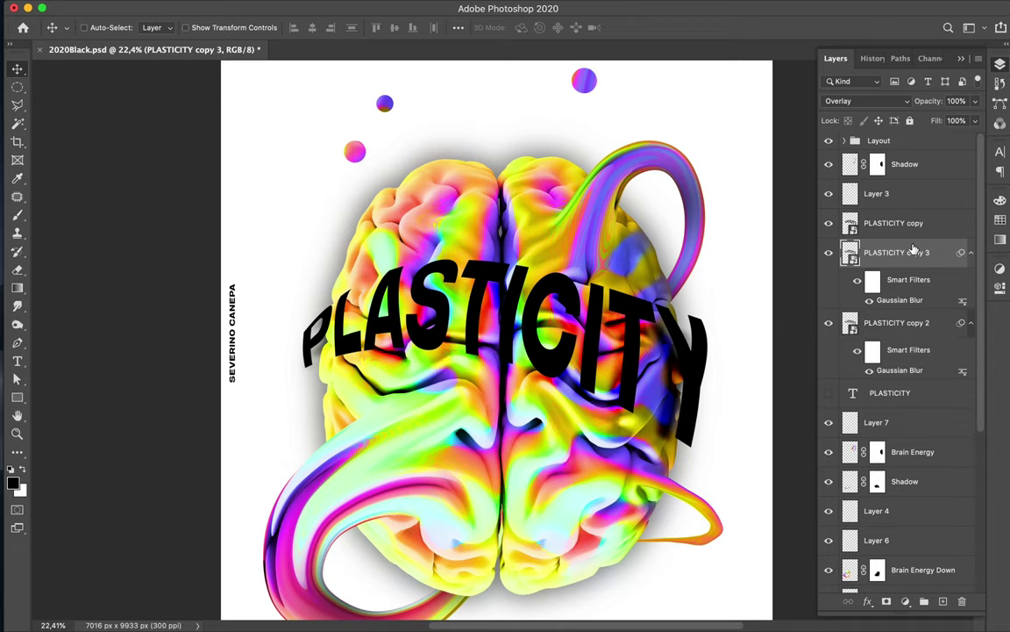
pyautogui.hotkey('ctrl', 'z')
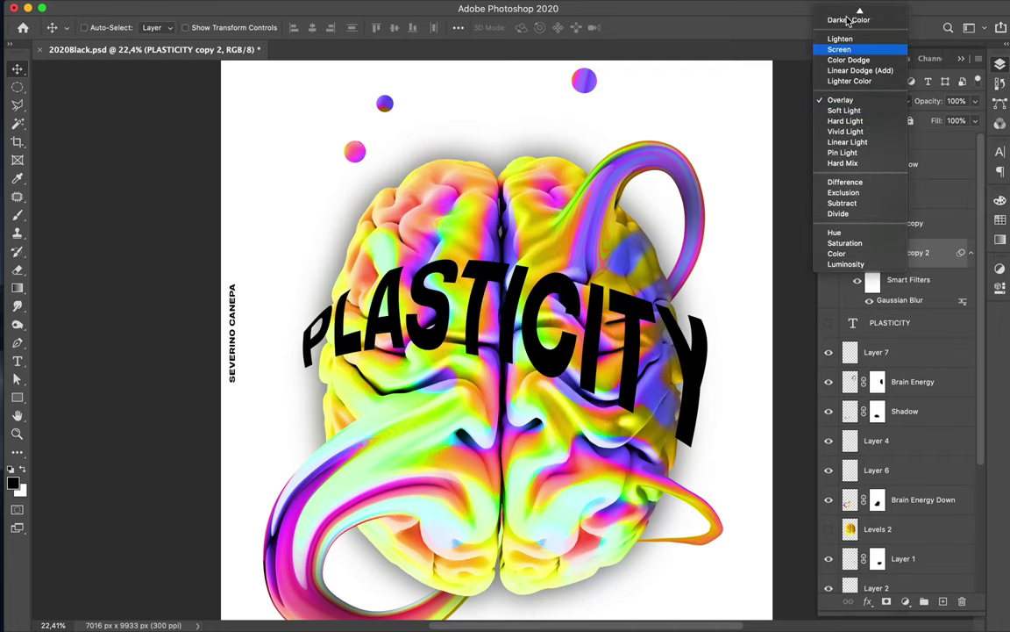
pyautogui.click(843, 13)
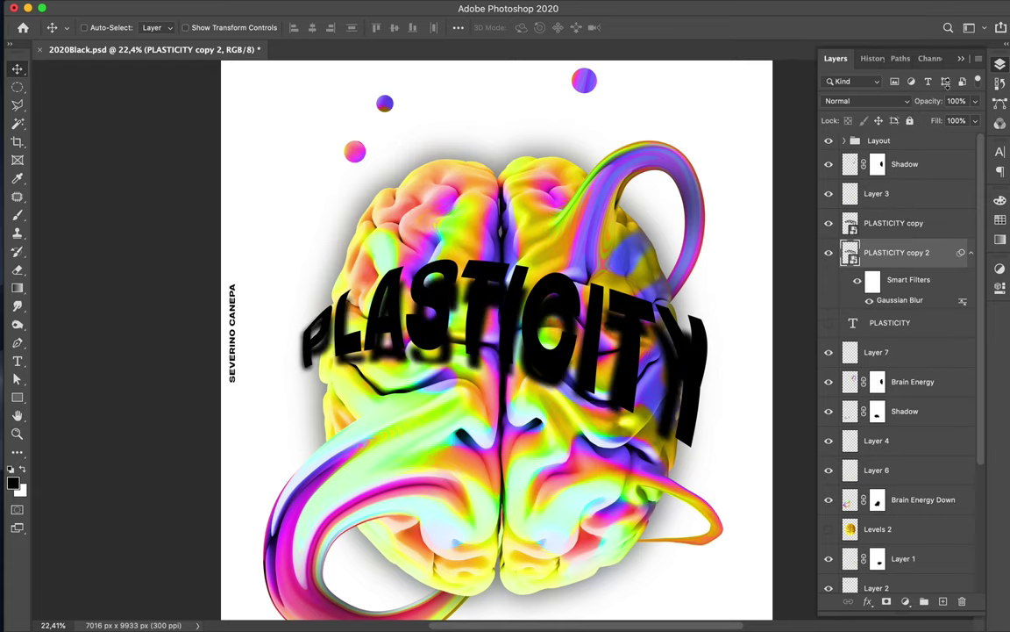
pyautogui.moveTo(975, 138); pyautogui.dragTo(939, 140)
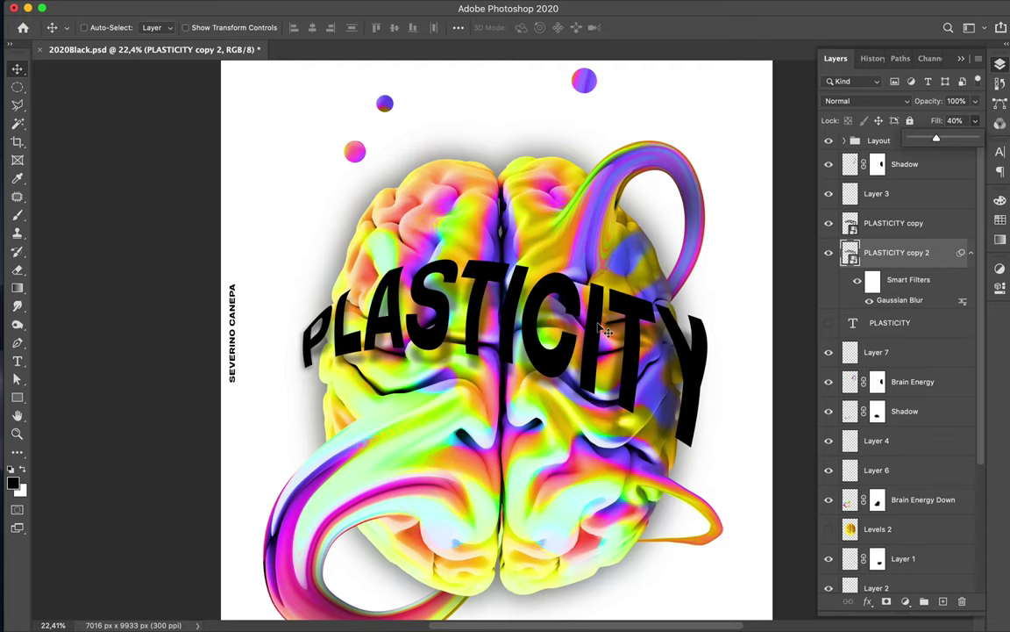
pyautogui.hotkey('ctrl', '-')
pyautogui.scroll(-2, 605, 331)
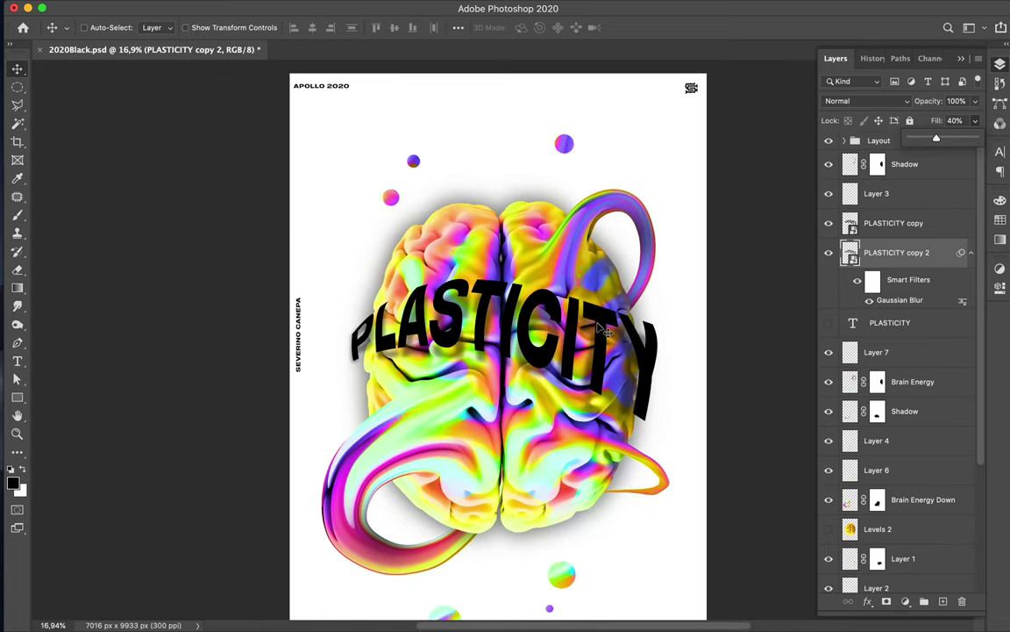
pyautogui.scroll(-2, 605, 332)
pyautogui.scroll(-2, 606, 332)
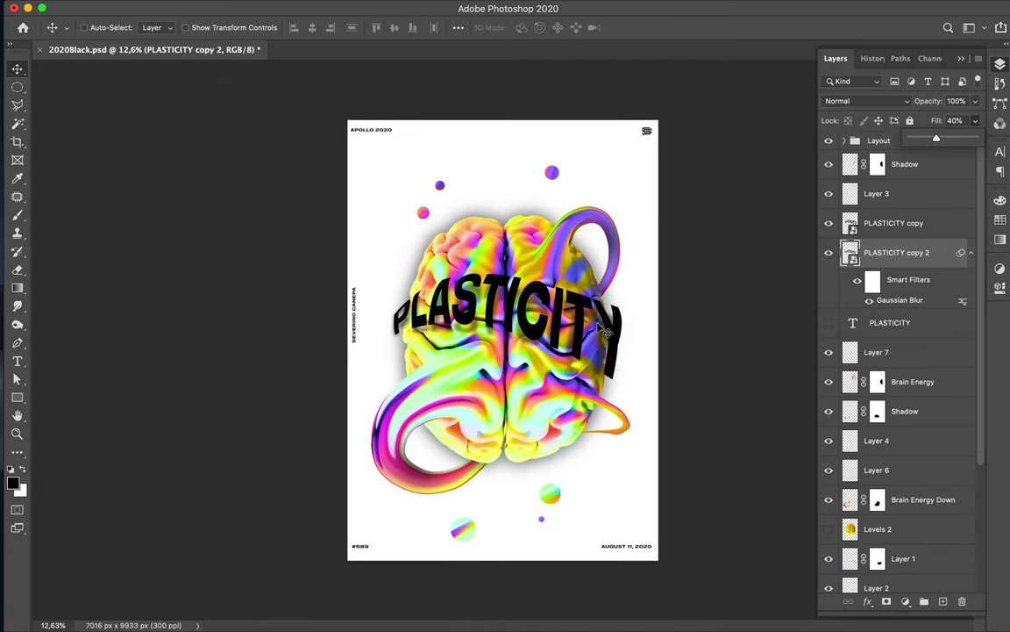
pyautogui.click(917, 175)
pyautogui.scroll(-4, 877, 369)
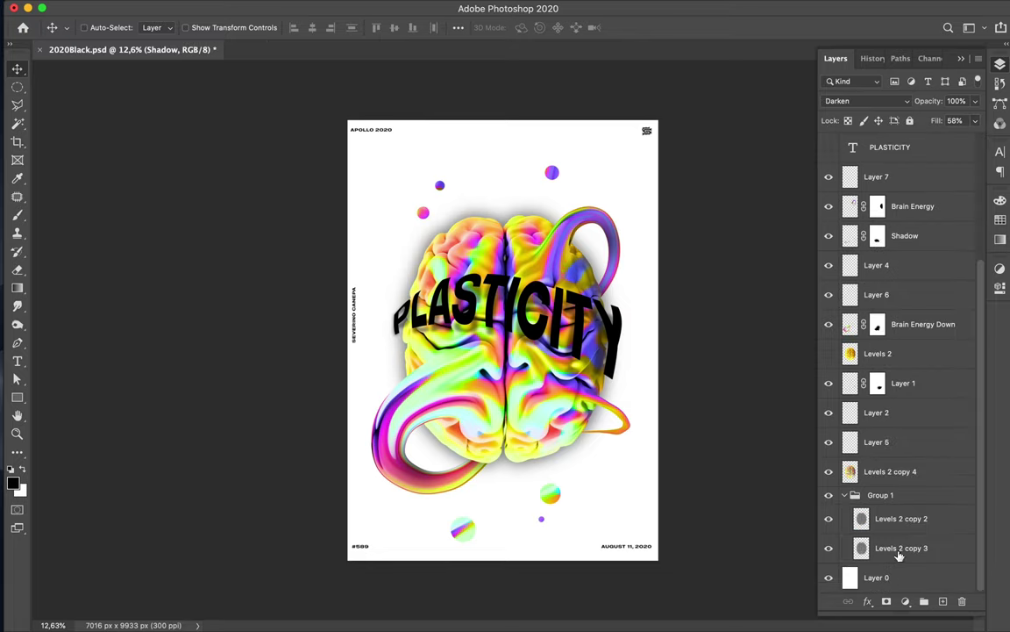
pyautogui.press('super+alt+a')
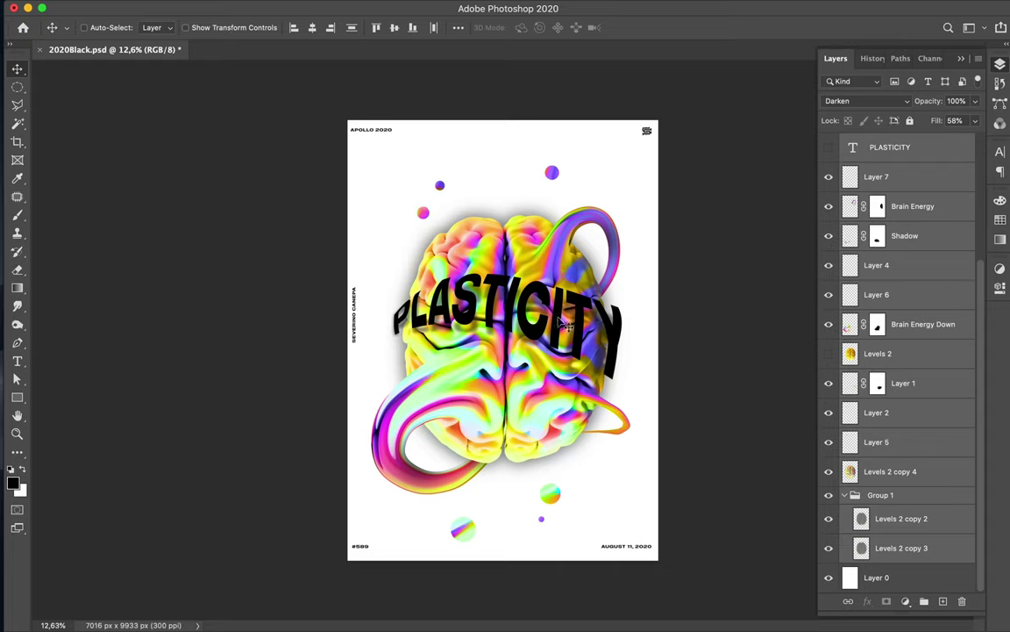
pyautogui.moveTo(509, 294)
pyautogui.mouseDown()
pyautogui.moveTo(562, 324)
pyautogui.moveTo(562, 367)
pyautogui.mouseUp()
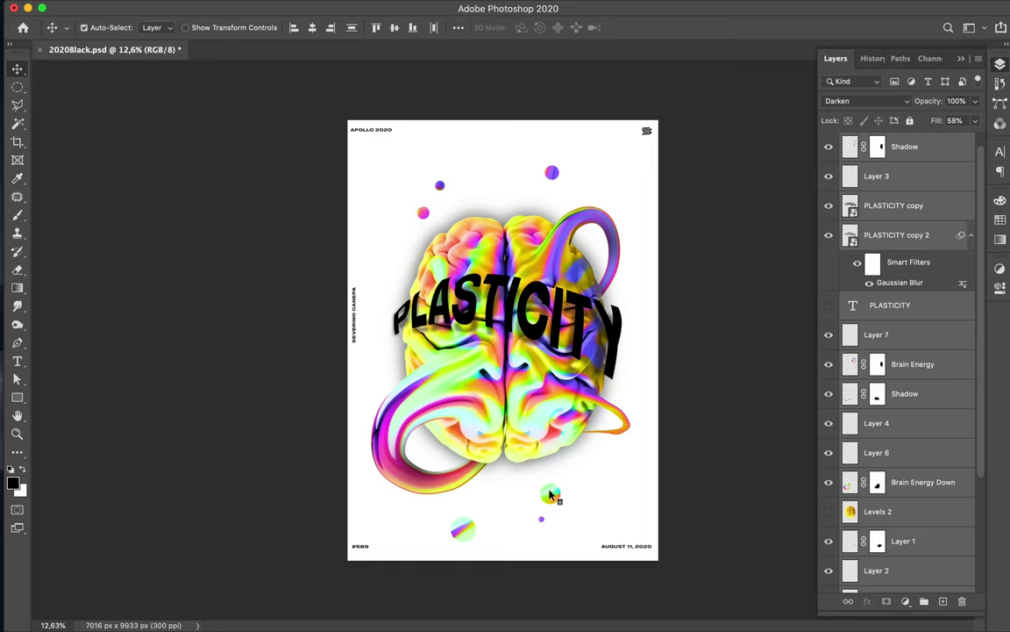
pyautogui.click(547, 489)
pyautogui.click(541, 524)
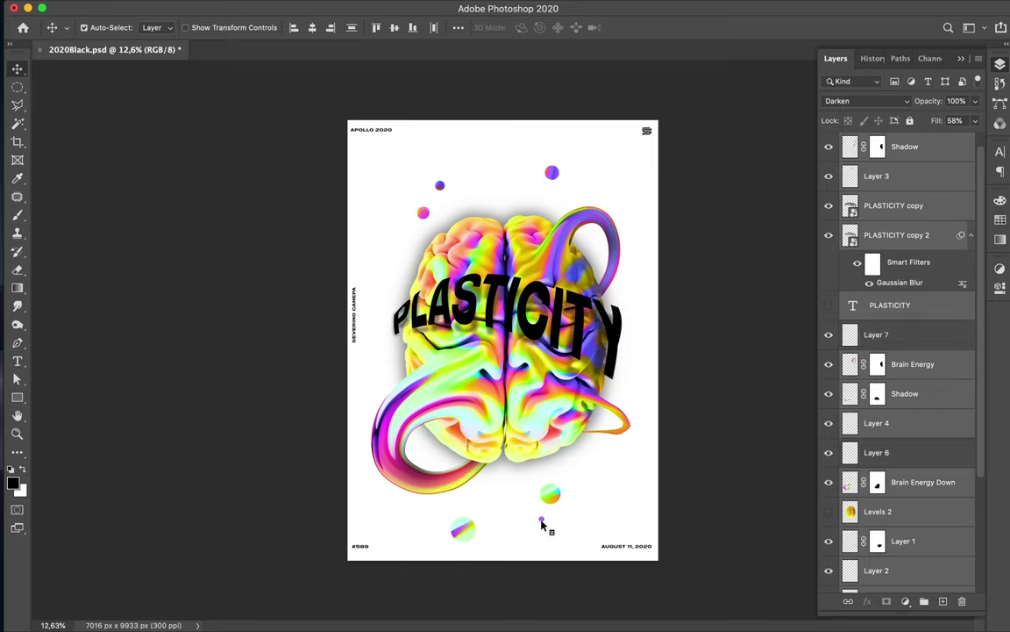
pyautogui.click(463, 530)
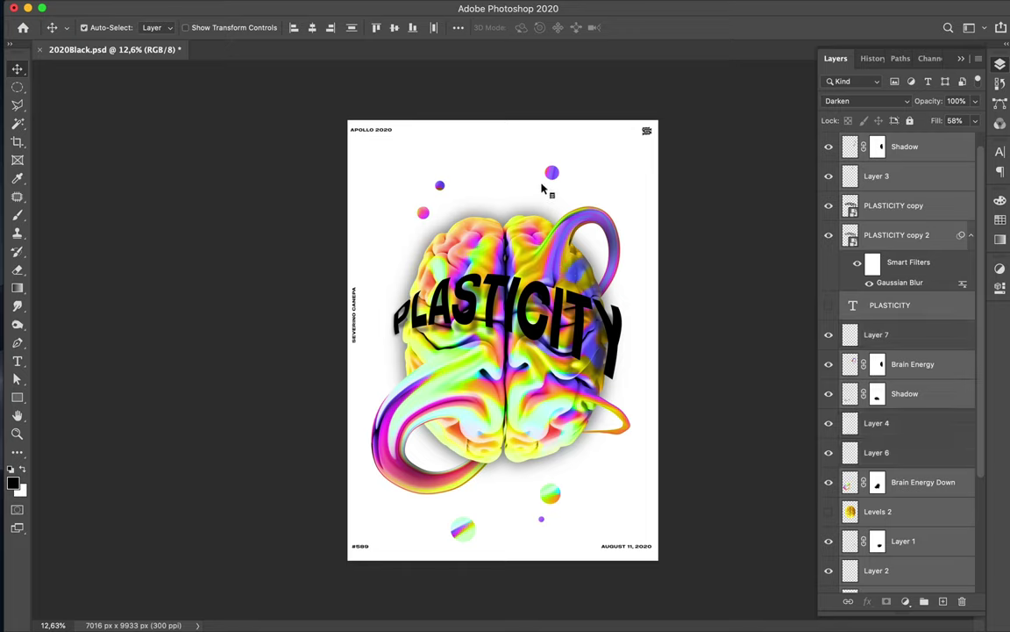
pyautogui.keyDown('shift'); pyautogui.click(465, 184); pyautogui.keyUp('shift')
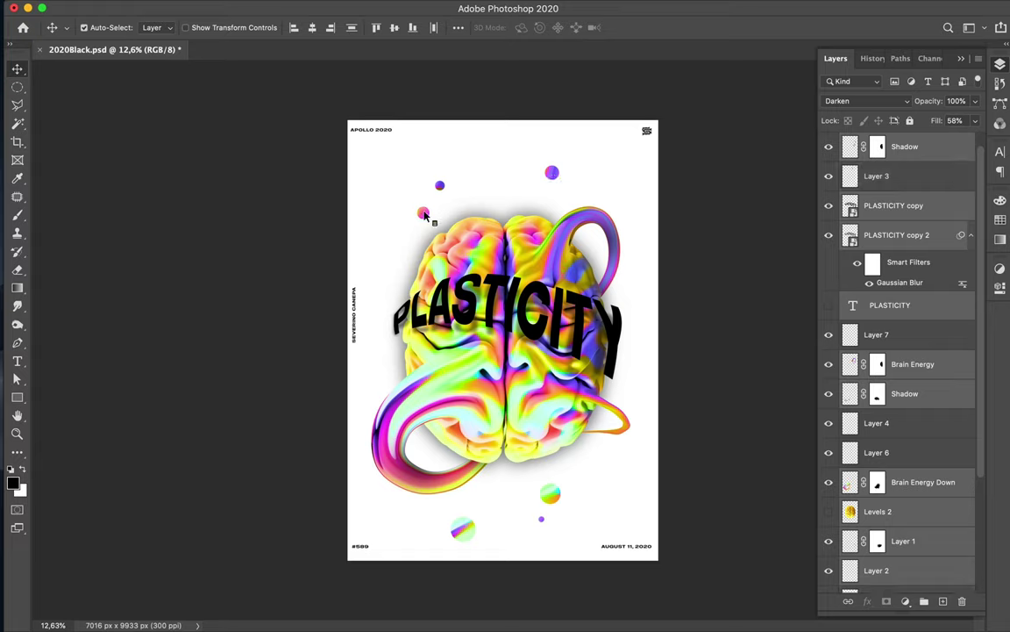
pyautogui.press('super')
pyautogui.moveTo(512, 253); pyautogui.dragTo(511, 253)
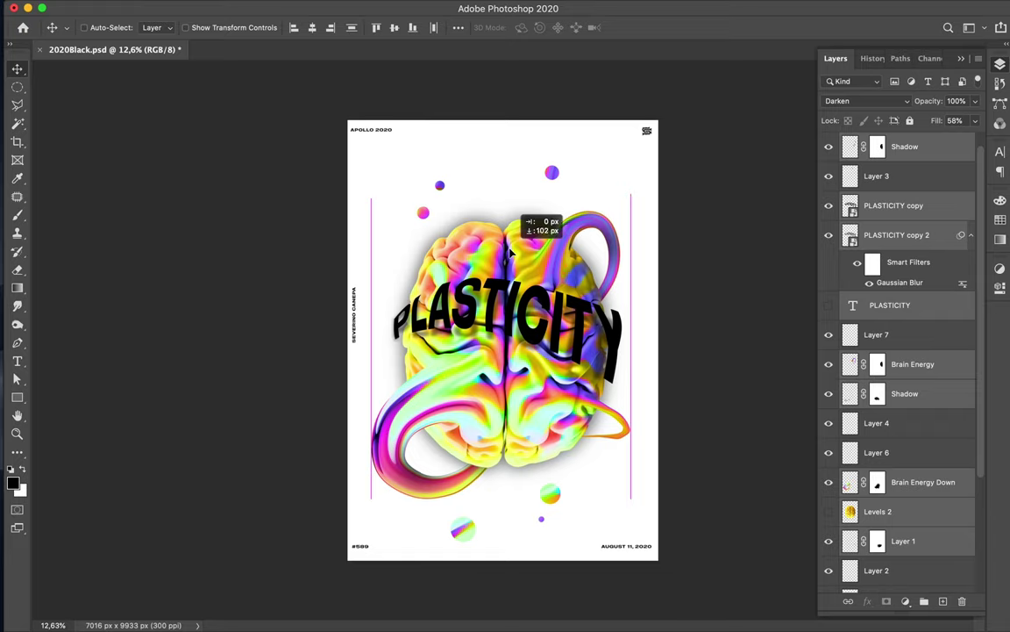
pyautogui.moveTo(511, 254); pyautogui.dragTo(511, 254)
pyautogui.click(558, 317)
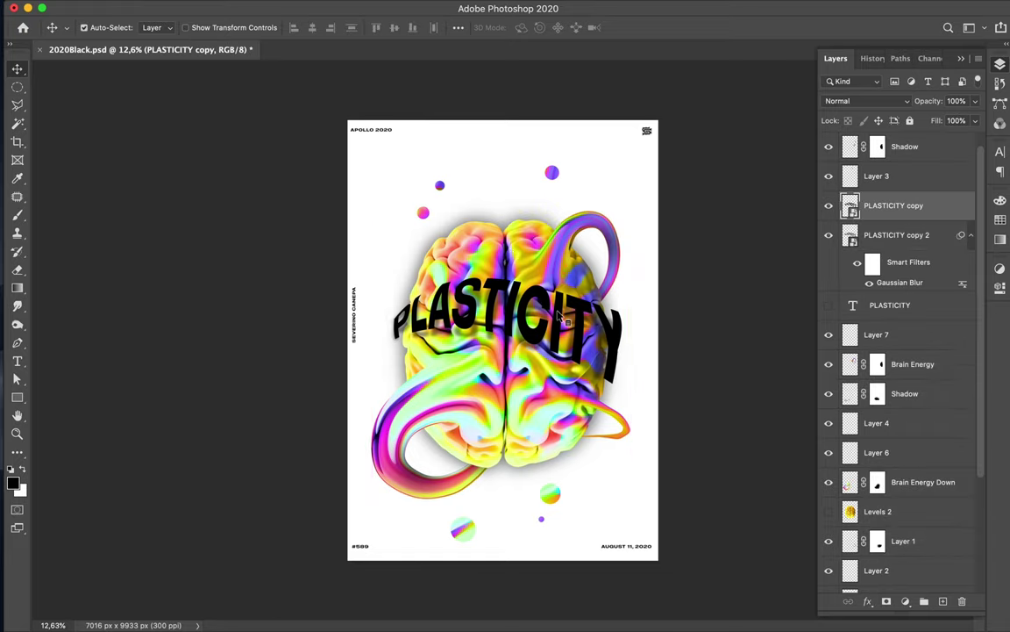
# - Move both PLASTICITY headline copies slightly lower on the poster
pyautogui.keyDown('shift'); pyautogui.click(892, 243); pyautogui.keyUp('shift')
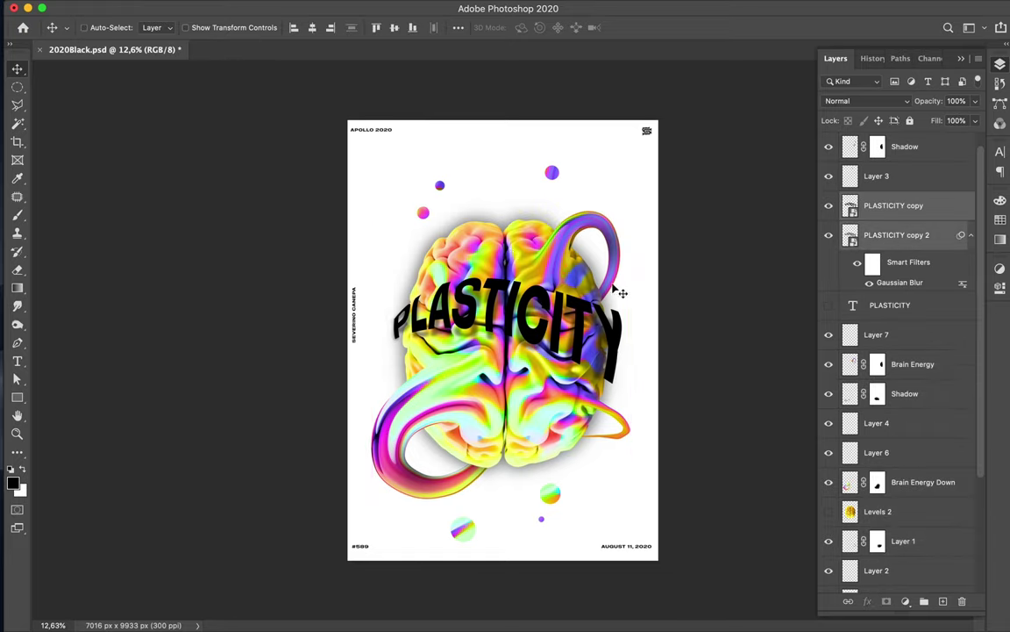
pyautogui.moveTo(497, 279); pyautogui.dragTo(548, 312)
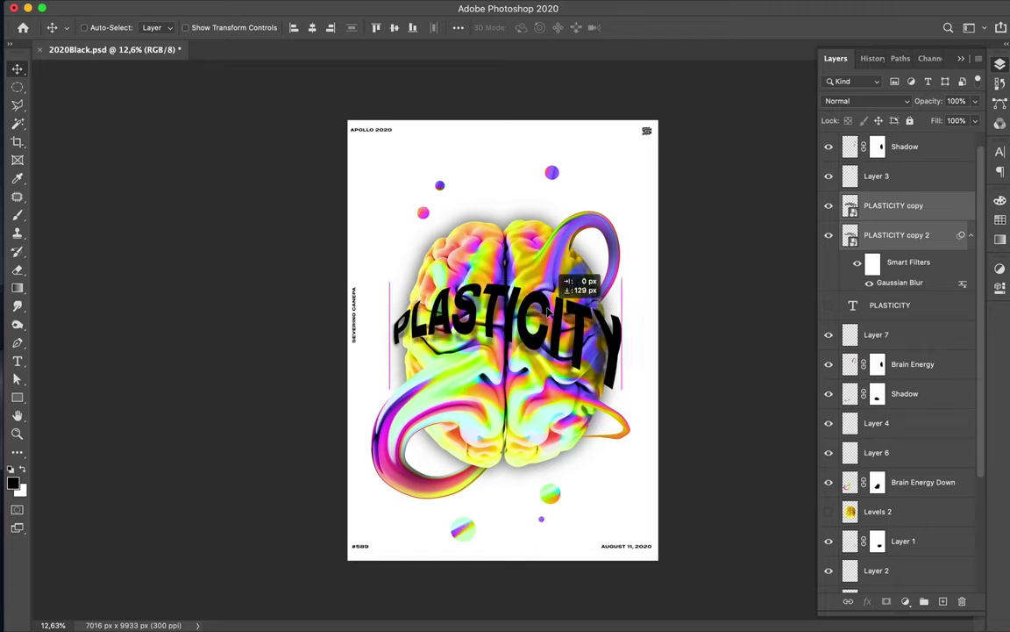
pyautogui.moveTo(549, 309); pyautogui.dragTo(554, 318)
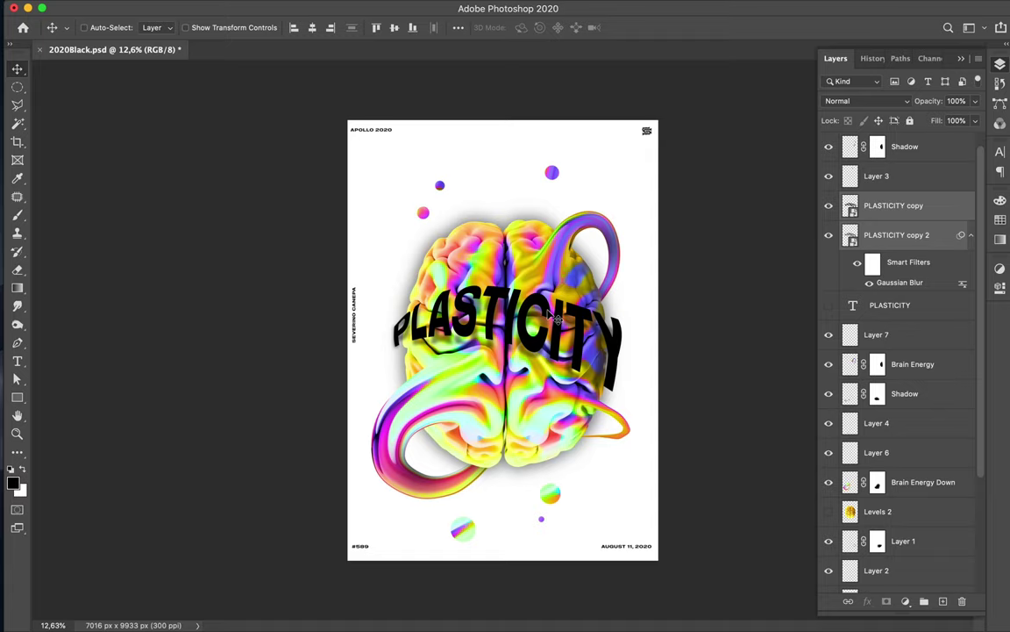
# - Lower the PLASTICITY copy layer's fill to 95%
pyautogui.scroll(1, 556, 319)
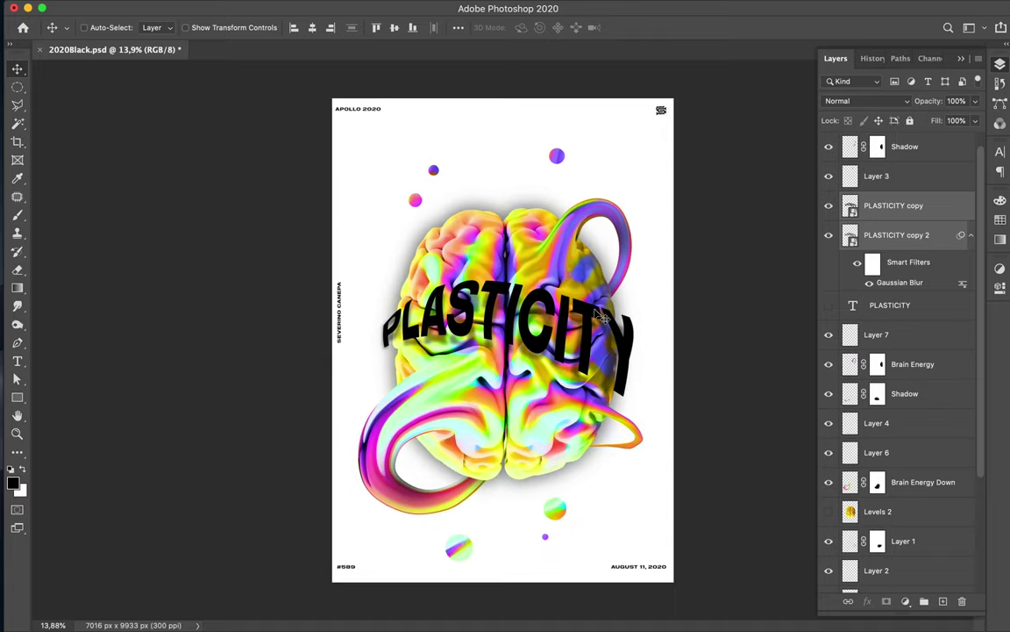
pyautogui.click(536, 289)
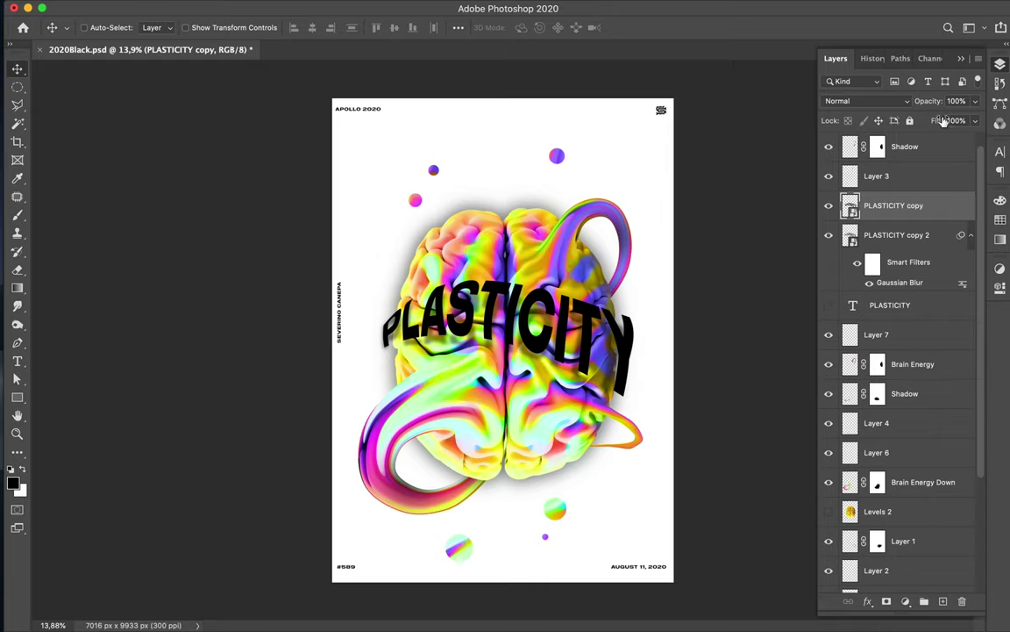
pyautogui.moveTo(973, 124); pyautogui.dragTo(972, 142)
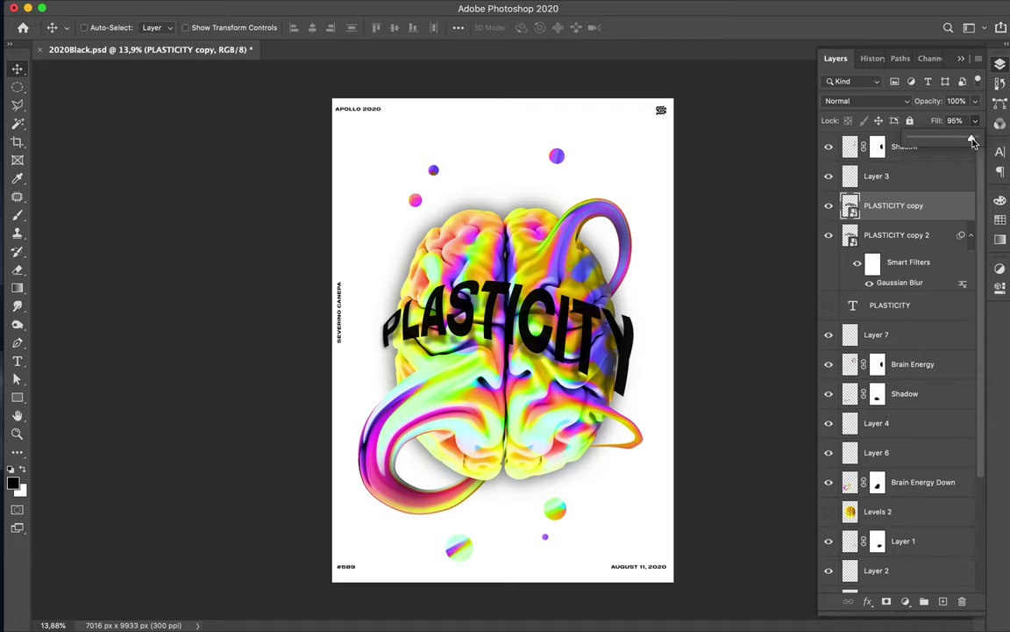
pyautogui.moveTo(972, 142)
pyautogui.mouseDown()
pyautogui.moveTo(960, 143)
pyautogui.moveTo(972, 142)
pyautogui.mouseUp()
pyautogui.scroll(3, 649, 345)
pyautogui.scroll(3, 649, 345)
pyautogui.scroll(3, 647, 348)
pyautogui.scroll(-1, 646, 349)
pyautogui.scroll(-2, 646, 349)
pyautogui.scroll(-2, 646, 348)
pyautogui.scroll(-2, 646, 348)
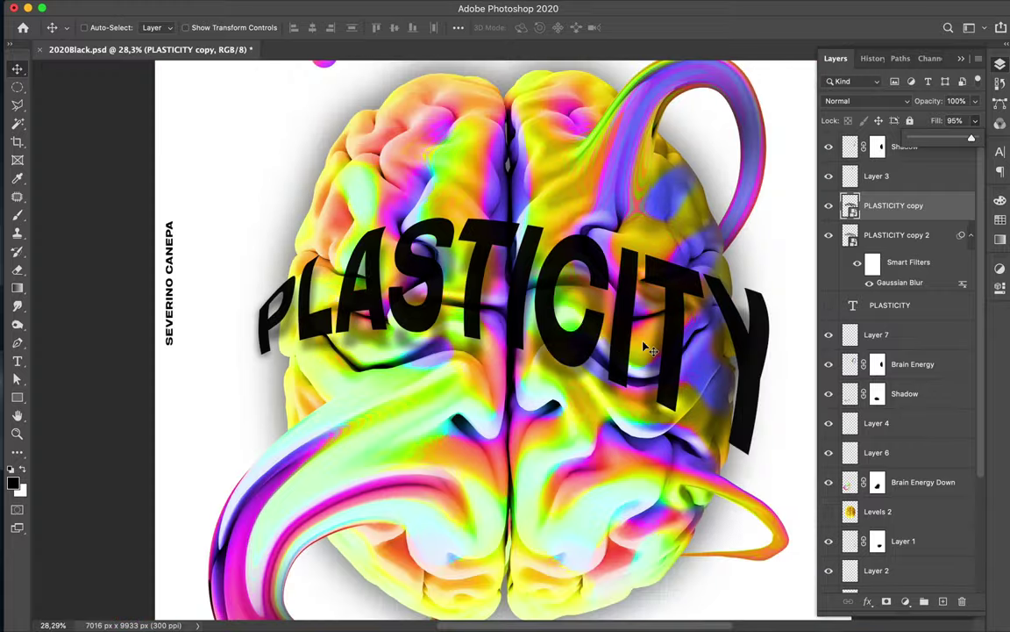
pyautogui.scroll(-2, 646, 348)
pyautogui.scroll(-1, 646, 348)
pyautogui.scroll(-1, 647, 348)
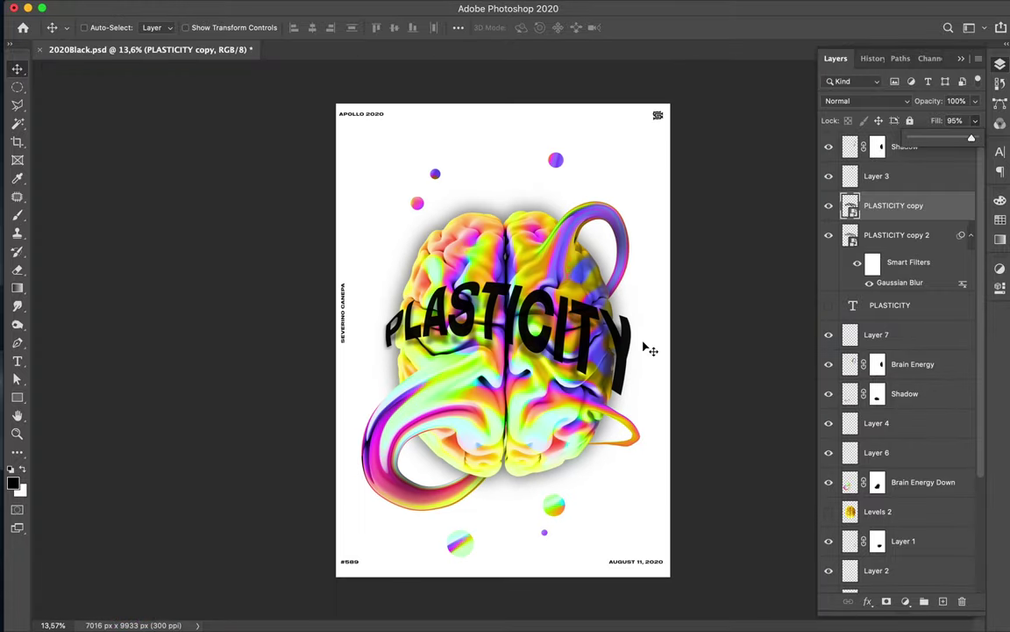
pyautogui.press('u')
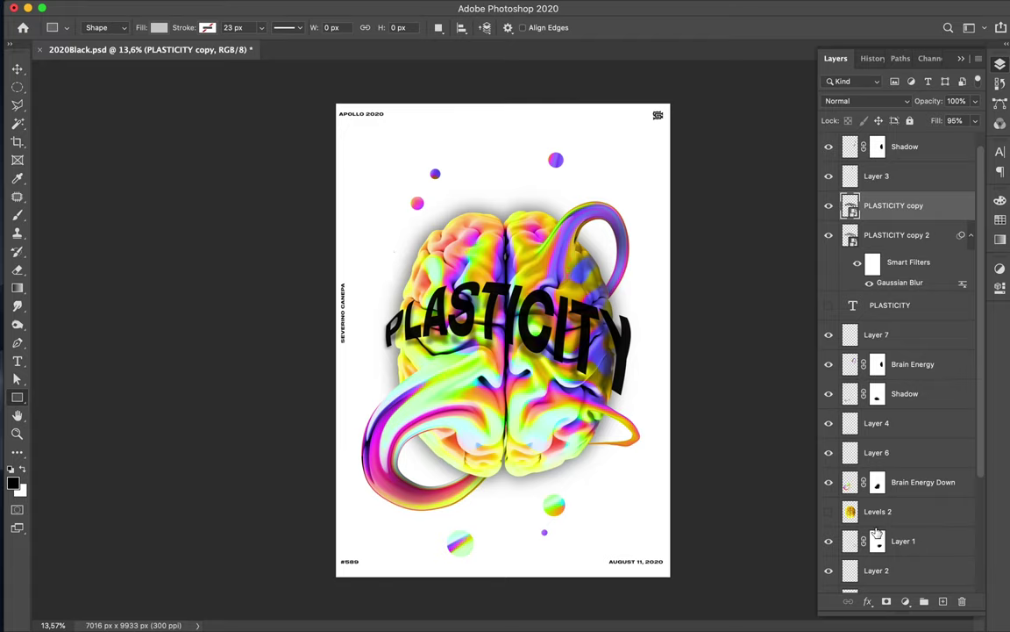
# - Draw a 4646 px grey square above Layer 0 behind the brain and nudge it up-left
pyautogui.scroll(-5, 912, 438)
pyautogui.click(913, 579)
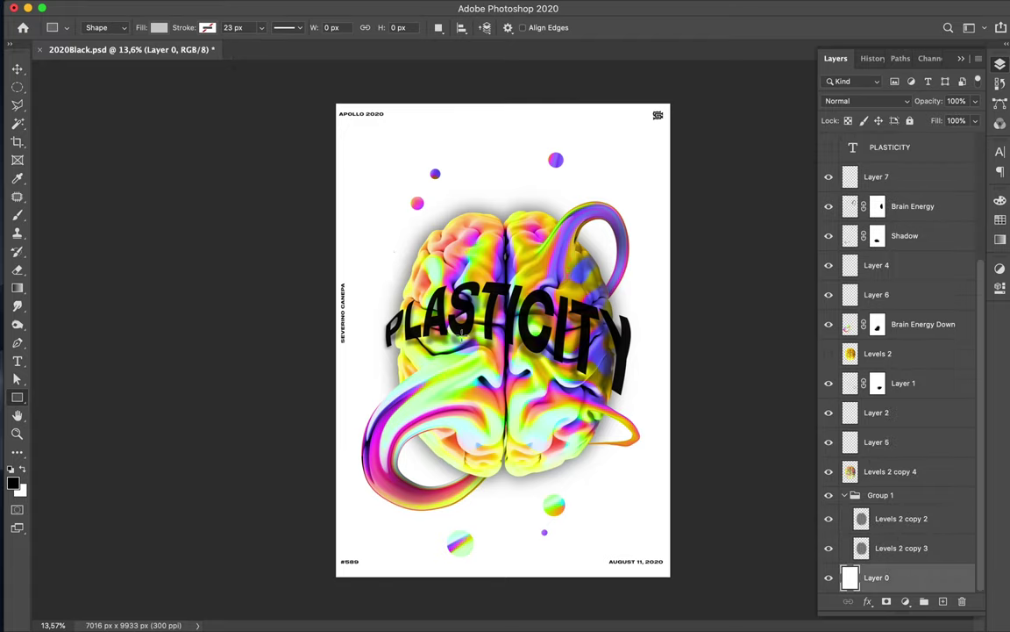
pyautogui.moveTo(398, 248); pyautogui.dragTo(608, 473)
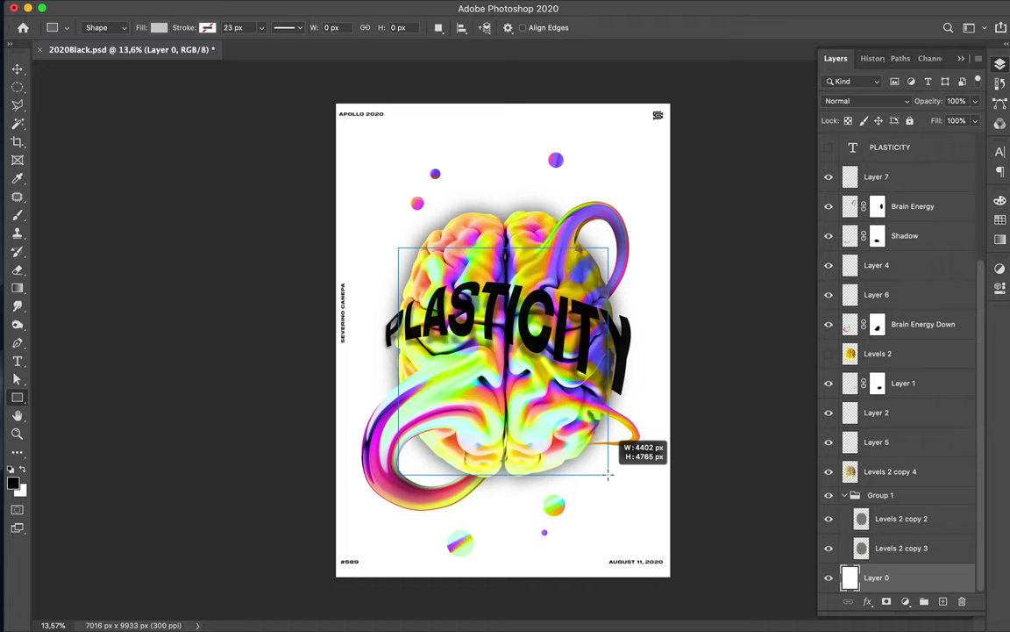
pyautogui.moveTo(608, 474); pyautogui.dragTo(620, 482)
pyautogui.press('v')
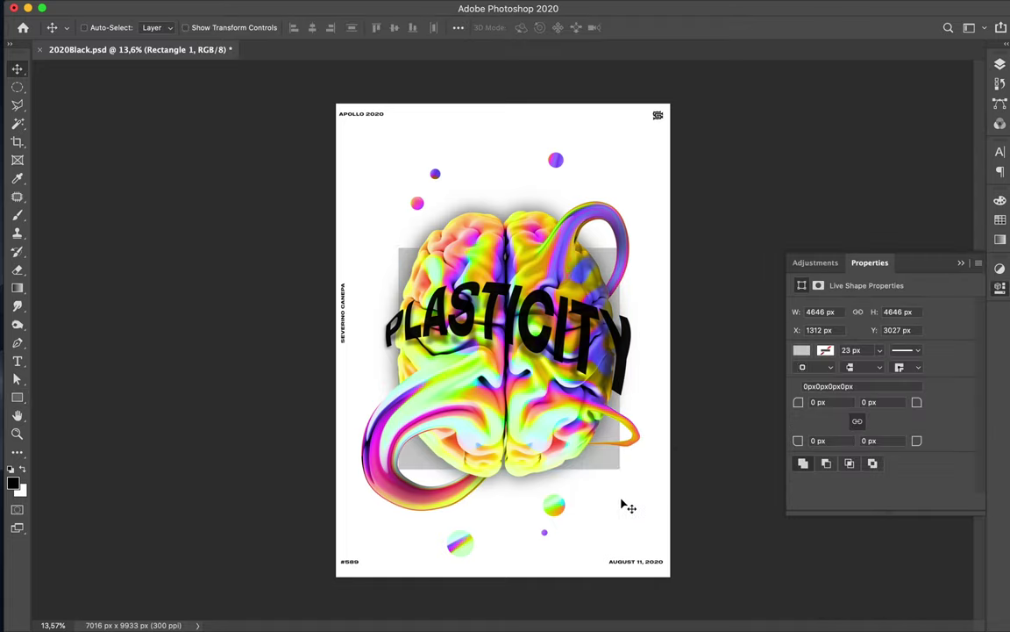
pyautogui.moveTo(608, 473); pyautogui.dragTo(603, 472)
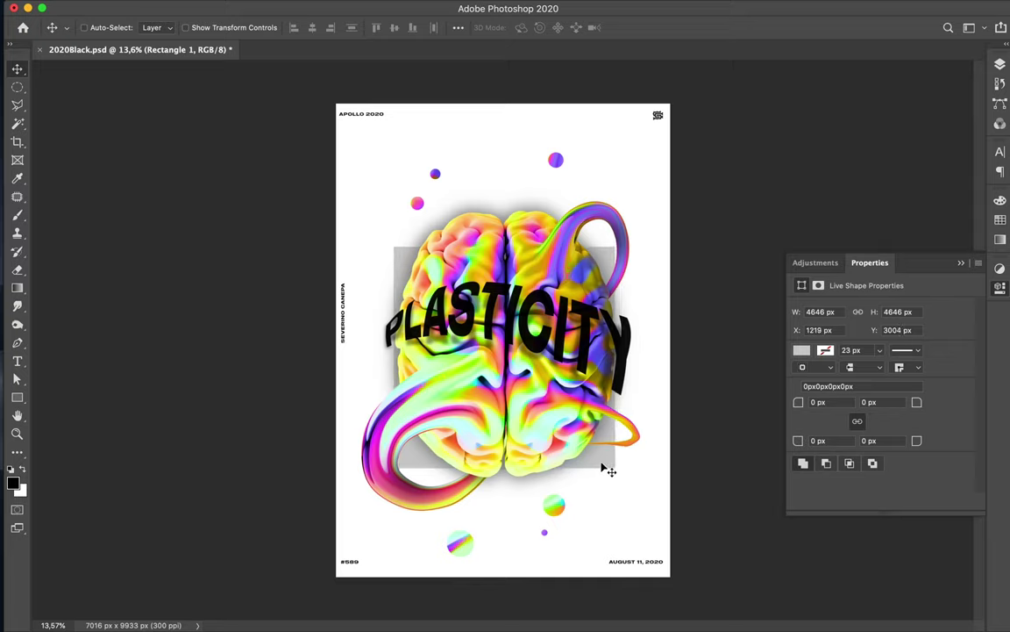
pyautogui.press('a')
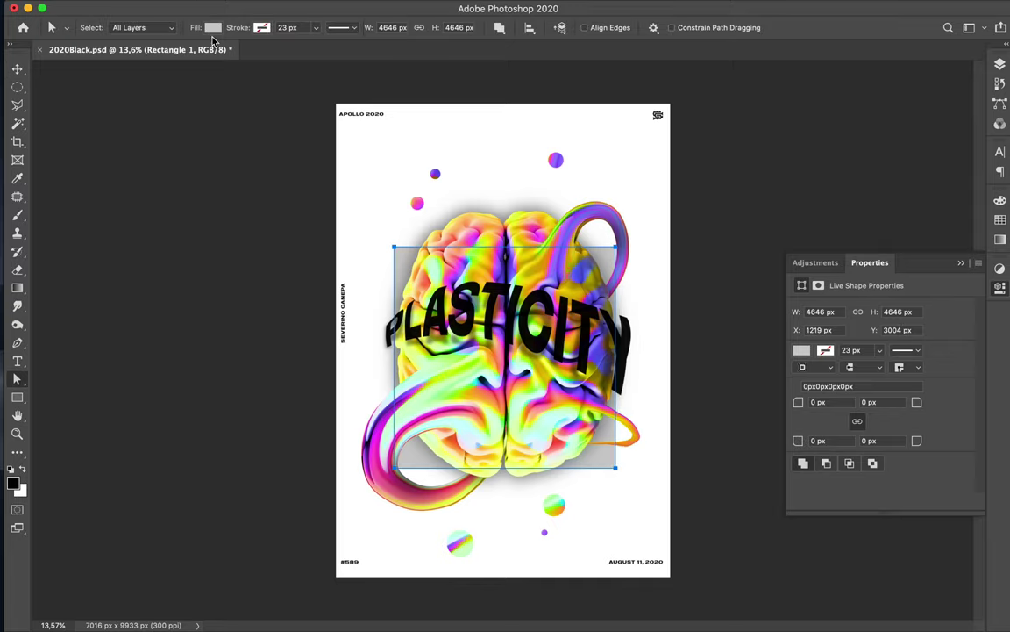
# - Change the square's fill to a lighter grey, e9e9e9
pyautogui.click(213, 29)
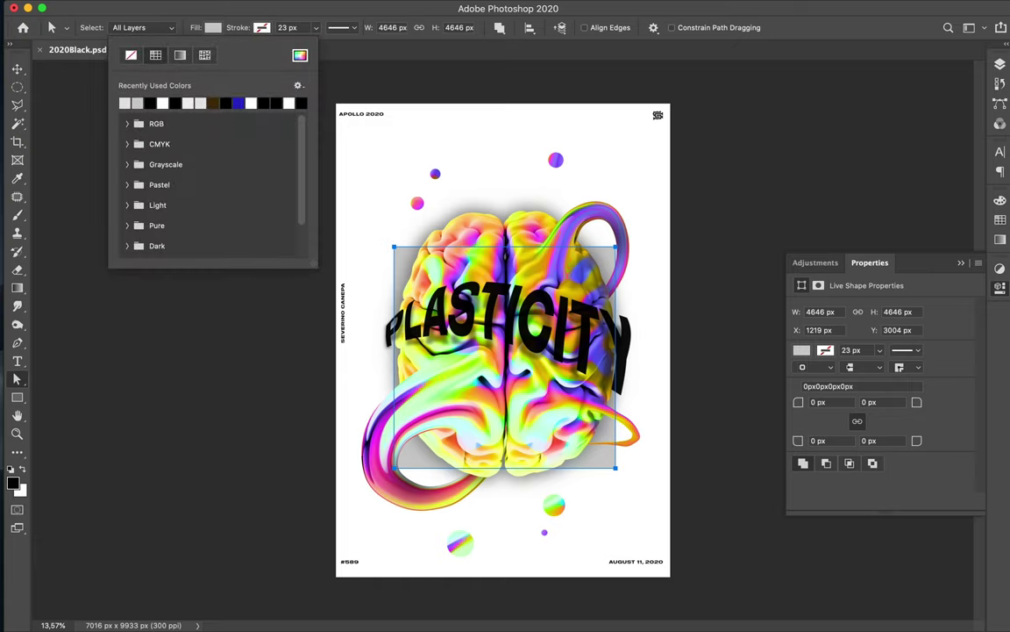
pyautogui.click(1000, 238)
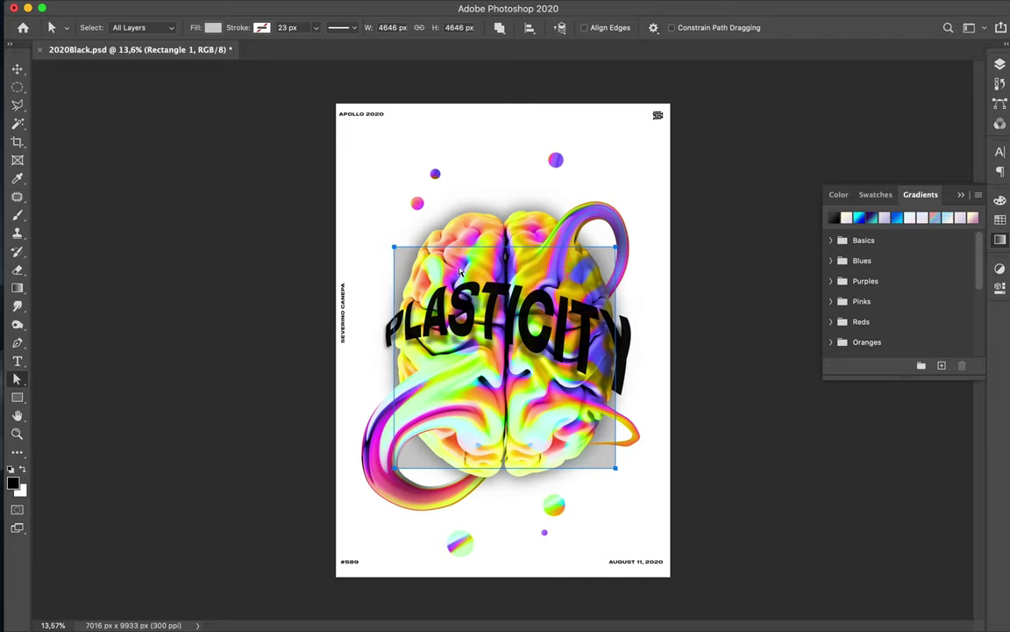
pyautogui.click(211, 28)
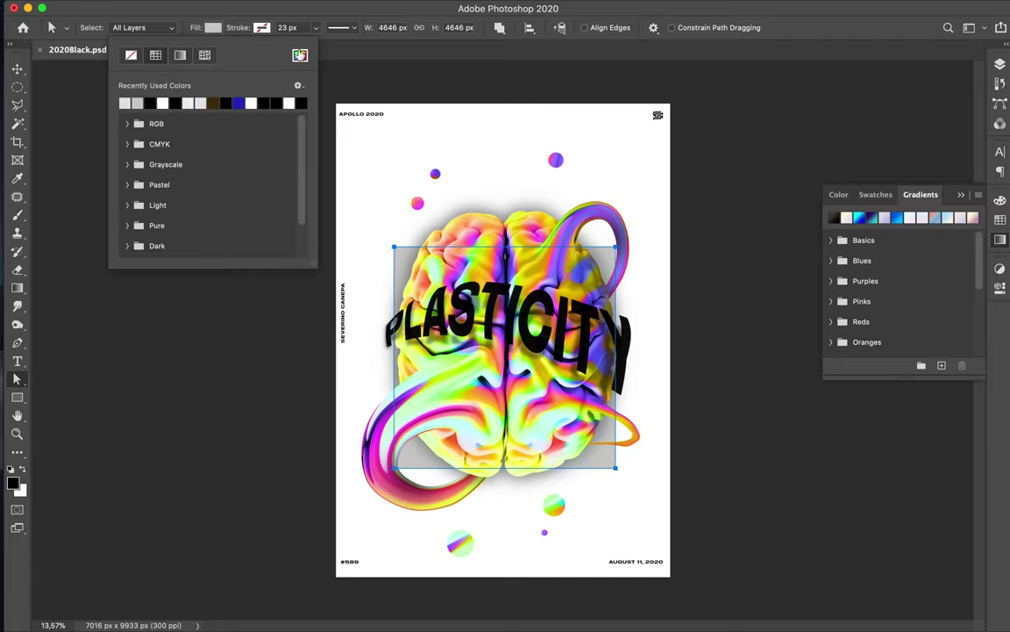
pyautogui.click(299, 55)
pyautogui.click(499, 367)
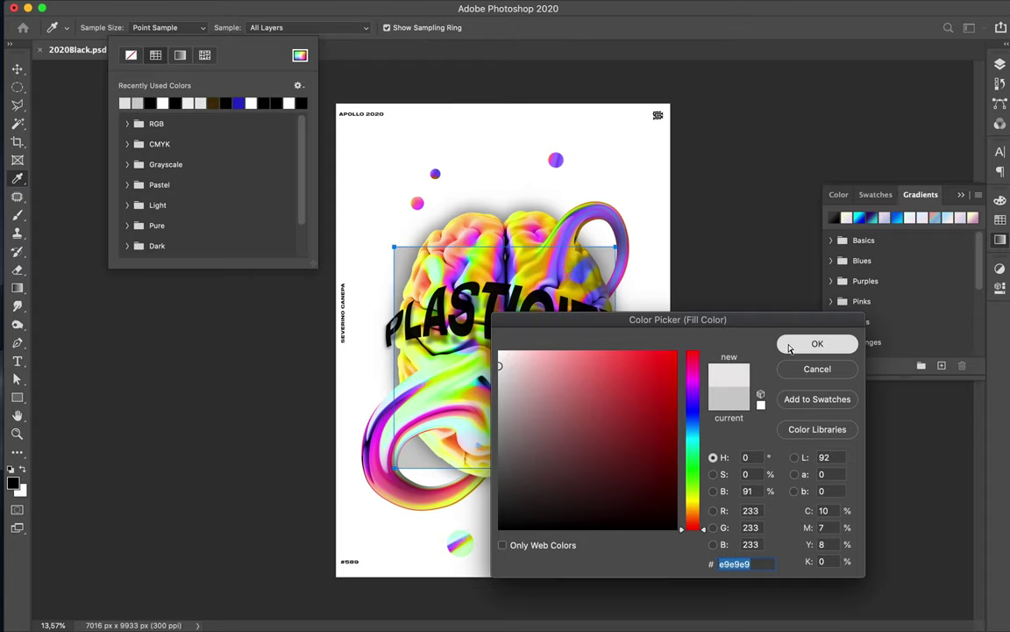
pyautogui.click(789, 348)
pyautogui.press('v')
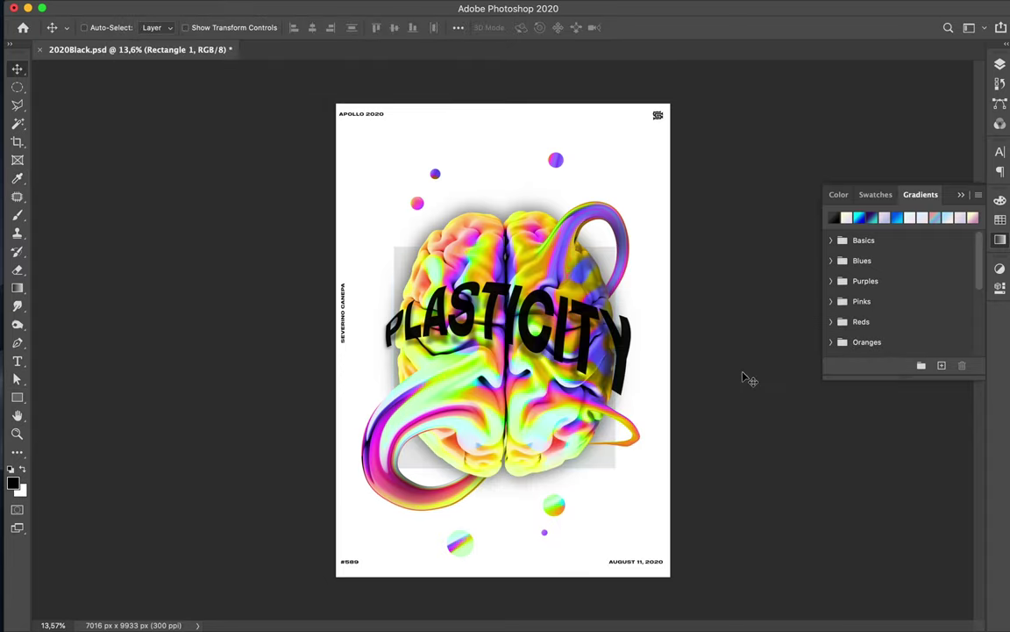
pyautogui.press('a')
# - Lighten the square's fill further to f0f0f0
pyautogui.click(207, 27)
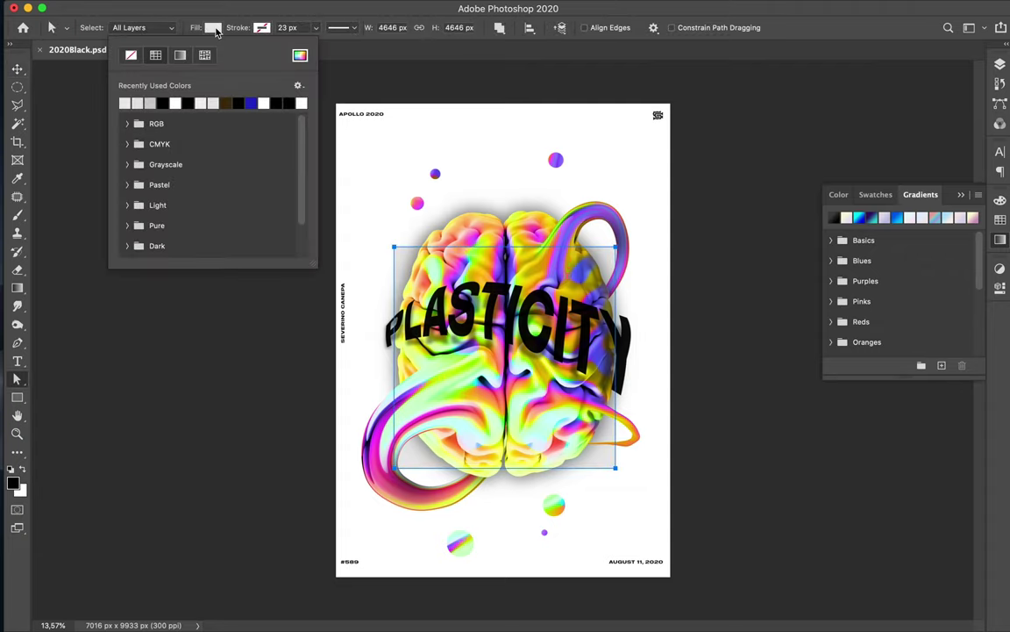
pyautogui.click(300, 56)
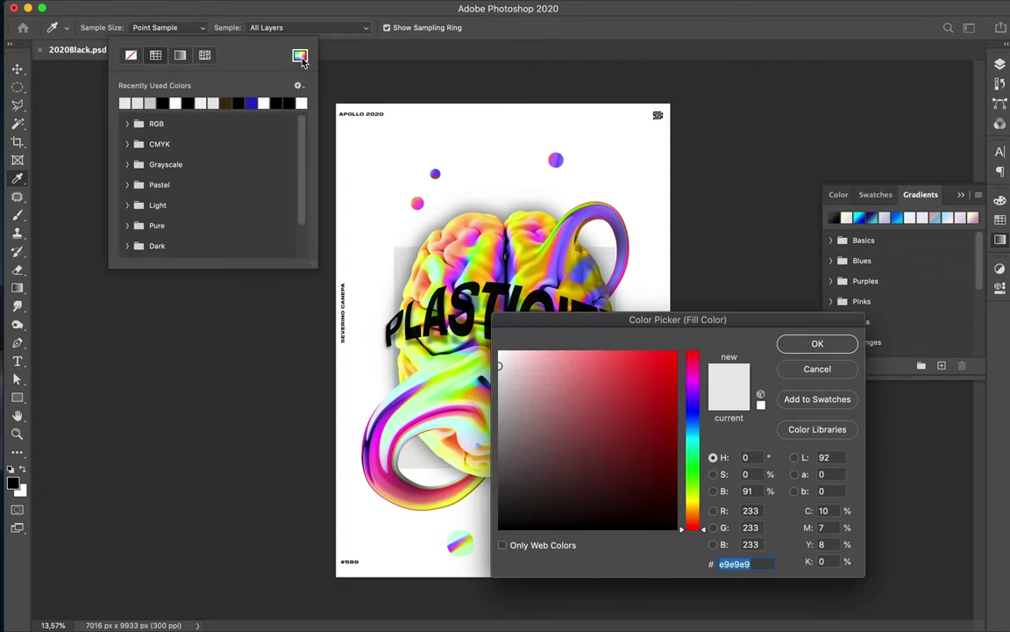
pyautogui.click(447, 333)
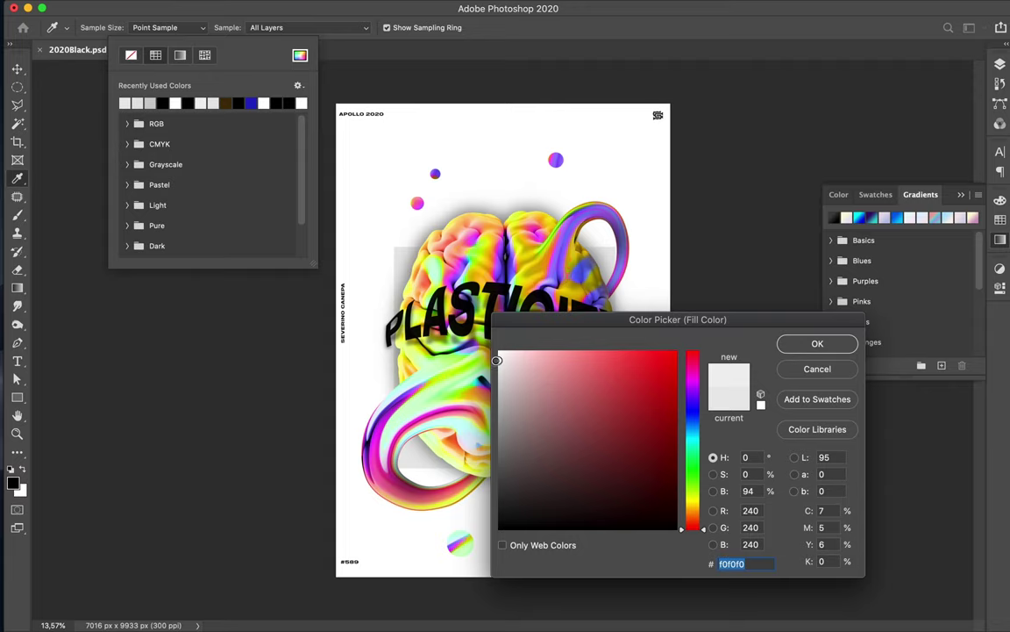
pyautogui.click(837, 347)
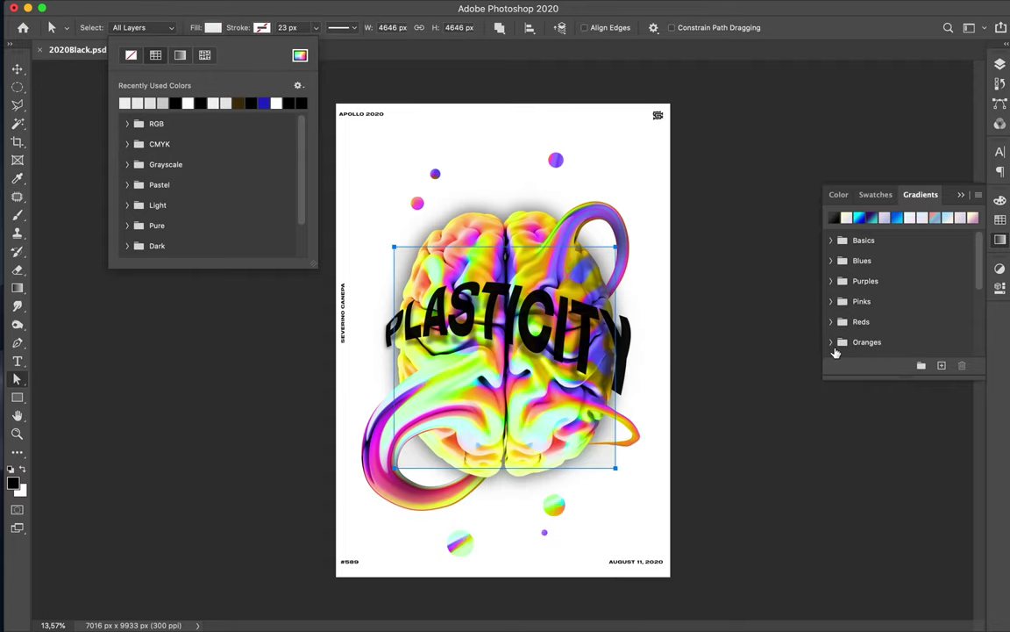
pyautogui.click(749, 327)
pyautogui.click(735, 342)
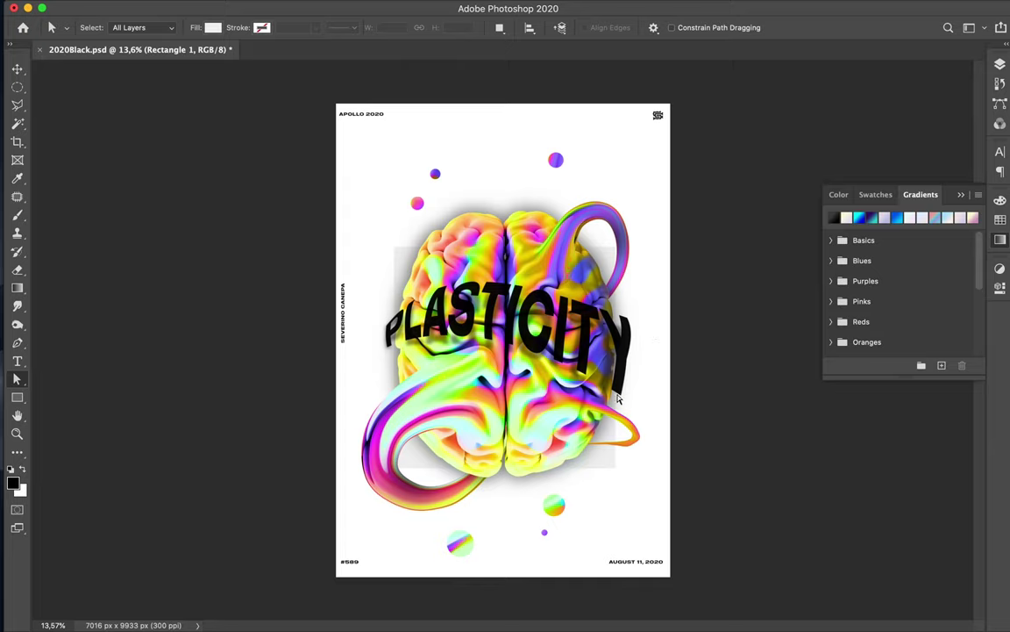
pyautogui.press('v')
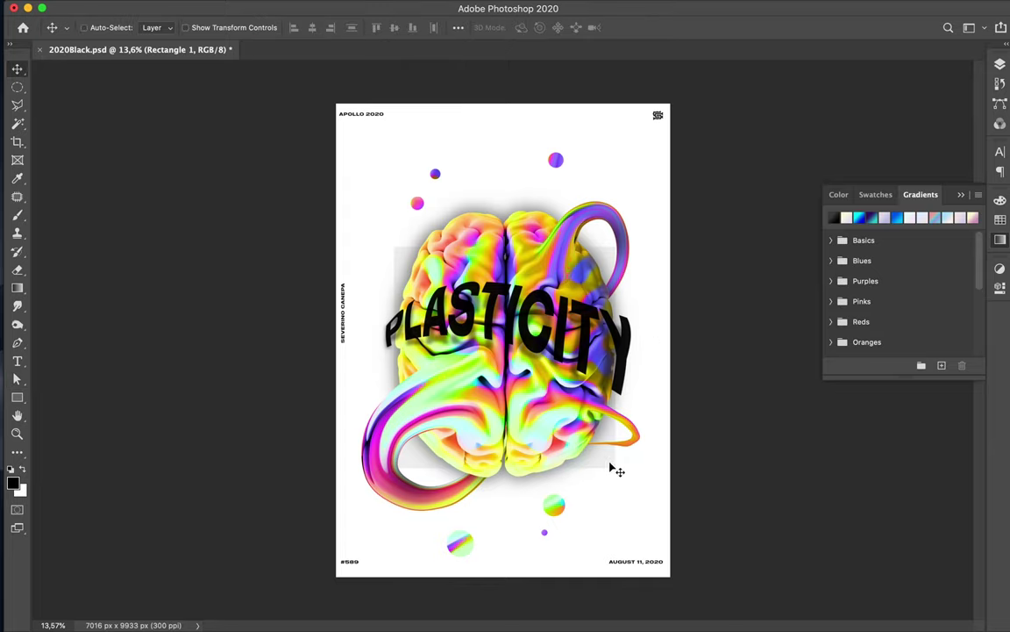
# - Scale the grey backing square up about 110% to 5093 px
pyautogui.hotkey('ctrl', 't')
pyautogui.moveTo(617, 470); pyautogui.dragTo(628, 480)
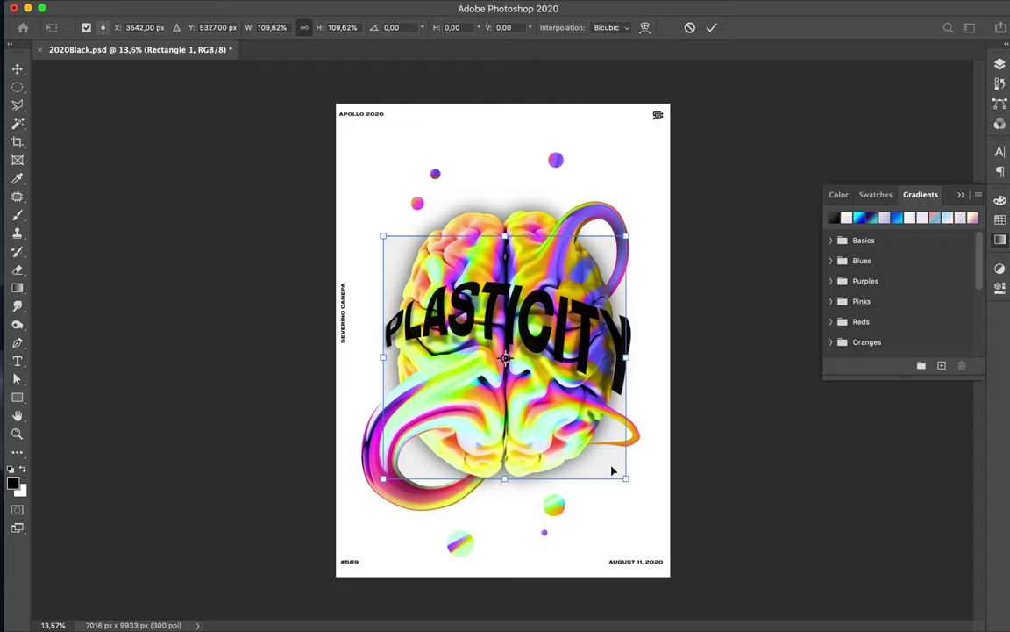
pyautogui.press('Return')
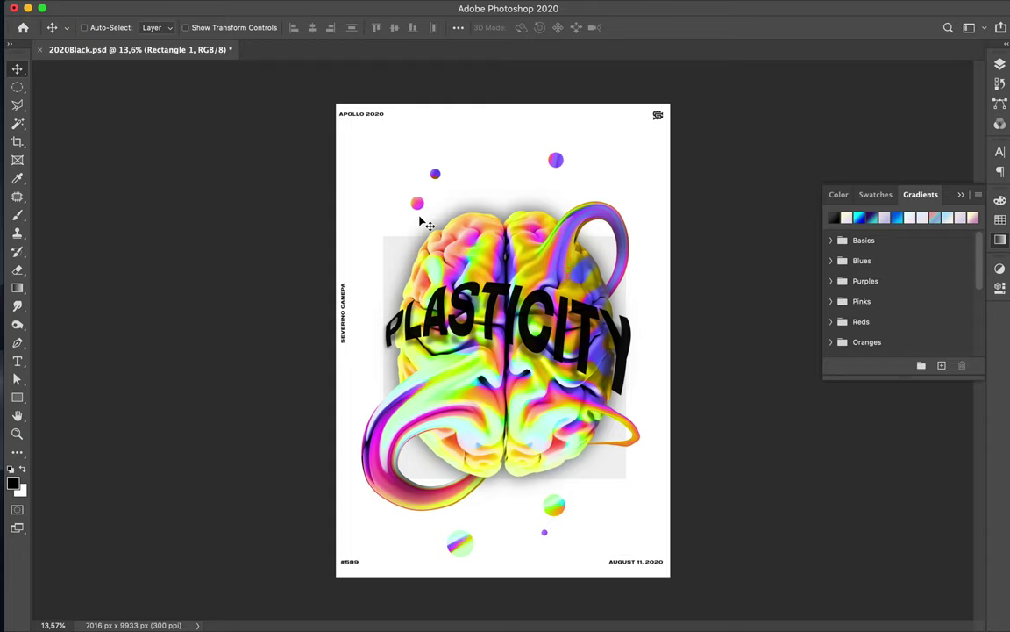
pyautogui.scroll(4, 395, 216)
# - Draw a thin 49 × 825 px bar and shift it just left of the backing square
pyautogui.press('u')
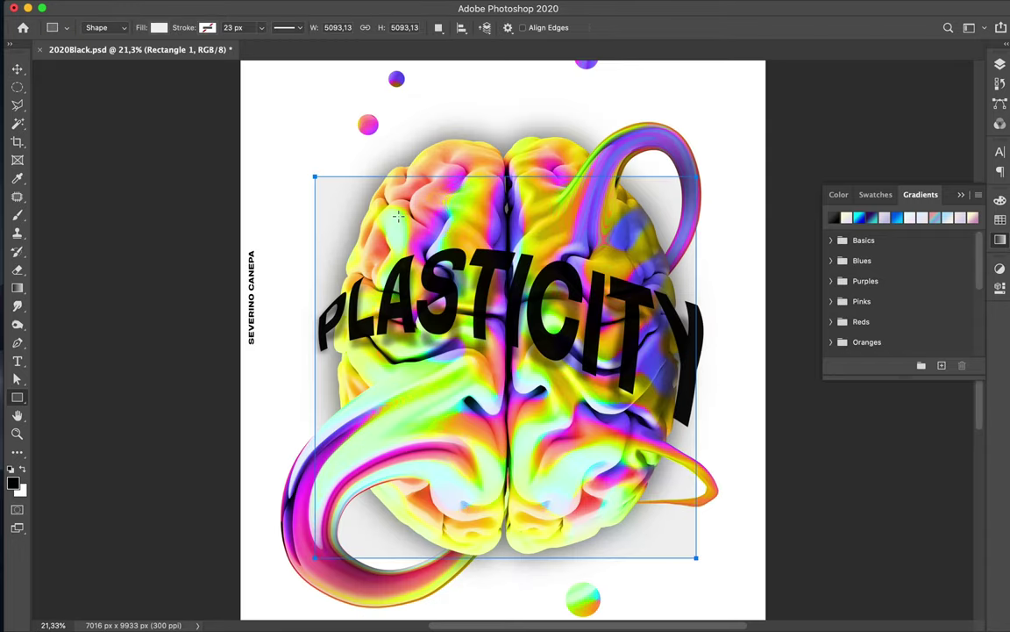
pyautogui.scroll(4, 303, 174)
pyautogui.scroll(-2, 304, 174)
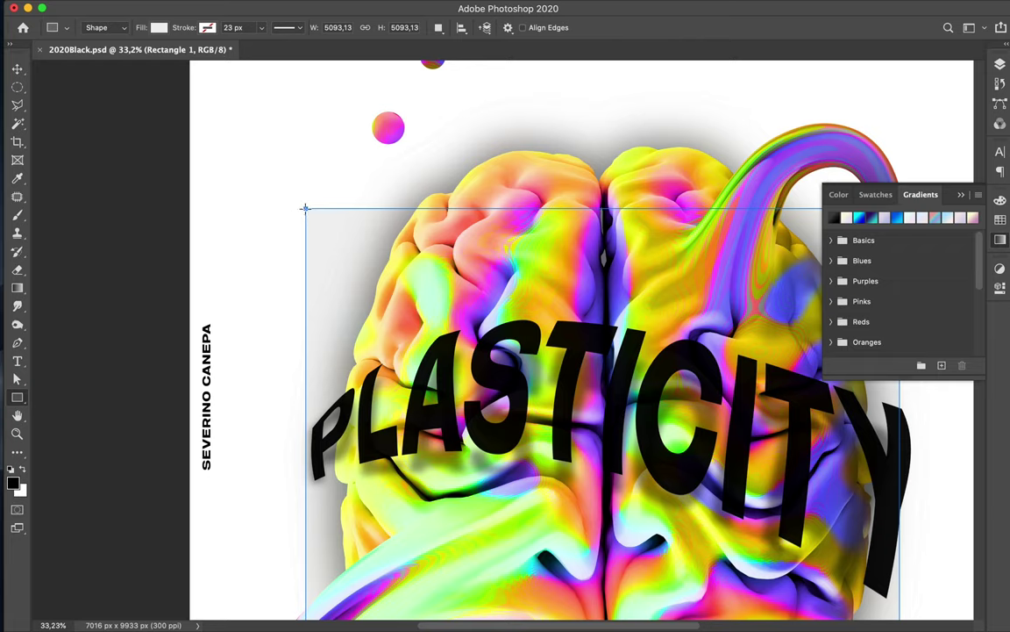
pyautogui.moveTo(306, 208); pyautogui.dragTo(299, 303)
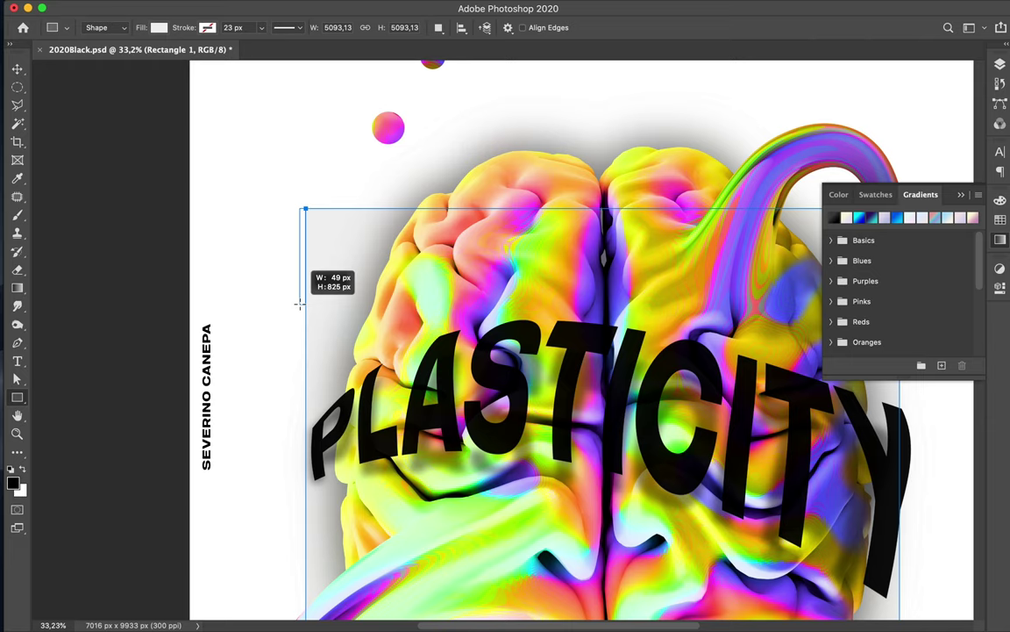
pyautogui.press('v')
pyautogui.moveTo(305, 303); pyautogui.dragTo(300, 300)
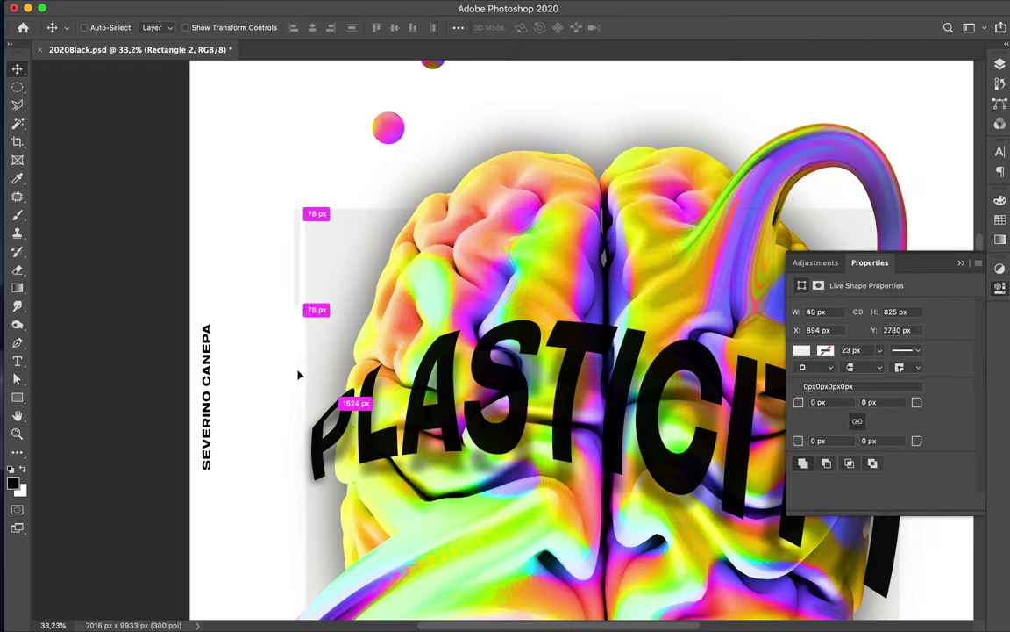
# - Alt-drag a bar copy below the first, and another toward the square's bottom-right
pyautogui.moveTo(298, 350); pyautogui.dragTo(300, 384)
pyautogui.scroll(-2, 294, 395)
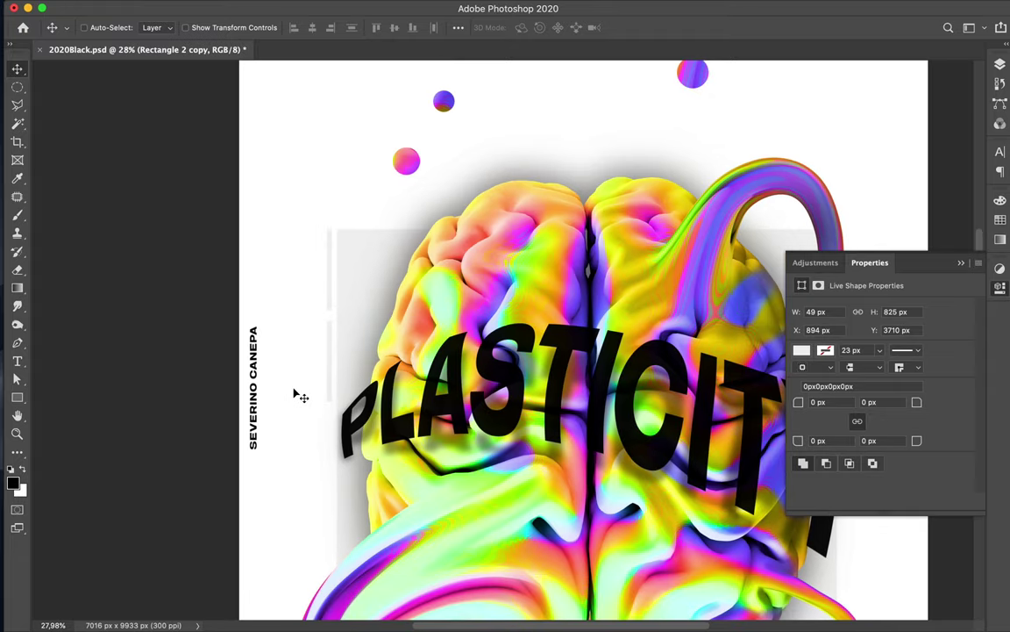
pyautogui.scroll(-2, 294, 395)
pyautogui.scroll(-2, 294, 395)
pyautogui.scroll(-5, 294, 395)
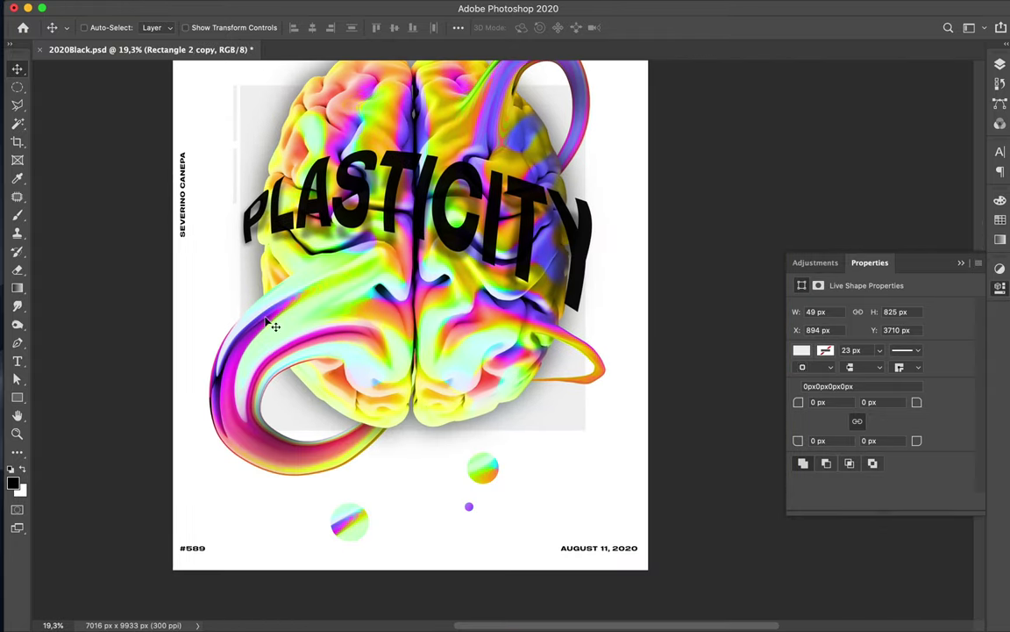
pyautogui.moveTo(236, 190); pyautogui.dragTo(545, 478)
# - Rotate the copied bar -90° and place it under the square's bottom-right edge
pyautogui.hotkey('ctrl', 't')
pyautogui.moveTo(544, 424); pyautogui.dragTo(506, 463)
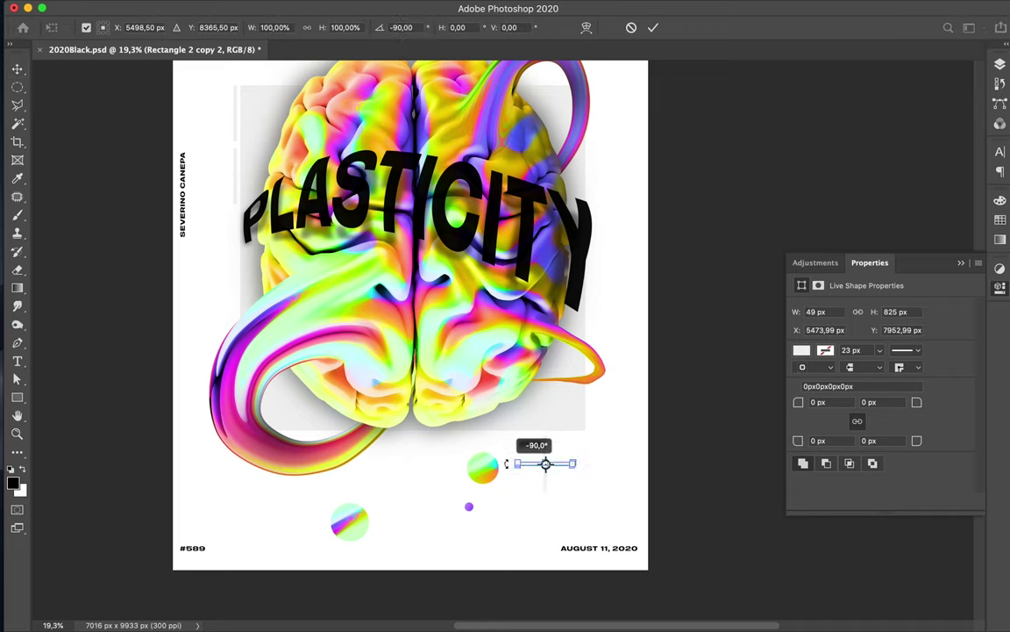
pyautogui.press('Return')
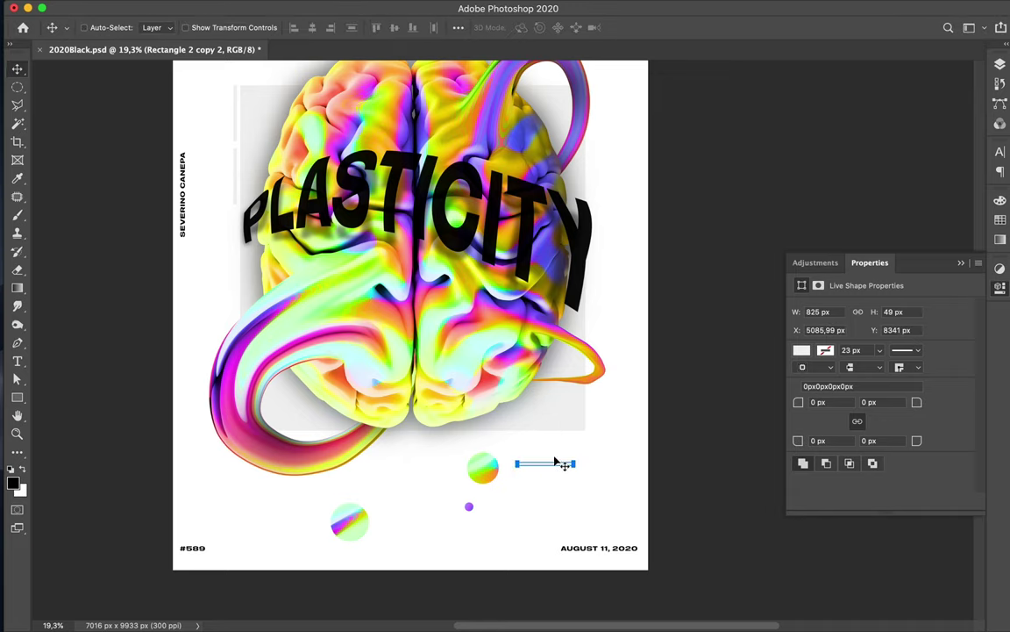
pyautogui.moveTo(562, 469); pyautogui.dragTo(567, 442)
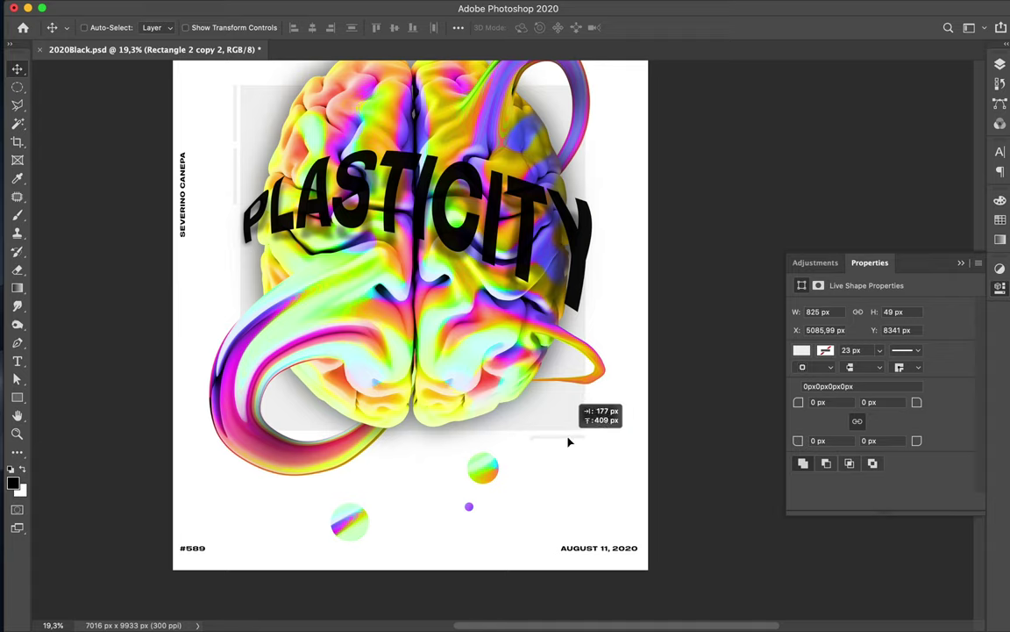
pyautogui.moveTo(568, 442); pyautogui.dragTo(571, 441)
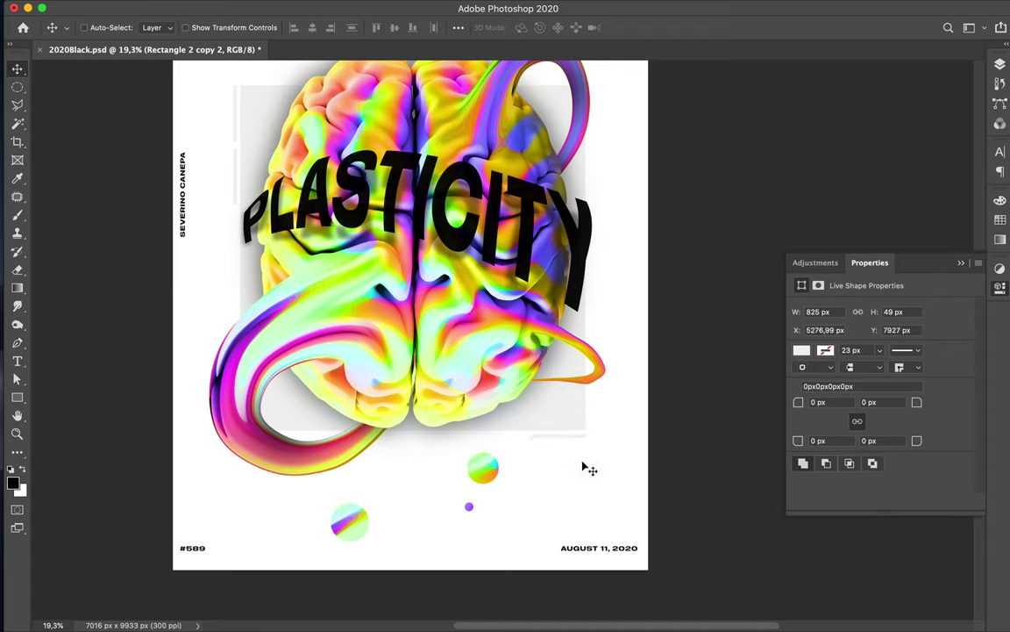
pyautogui.scroll(2, 586, 469)
pyautogui.scroll(2, 586, 469)
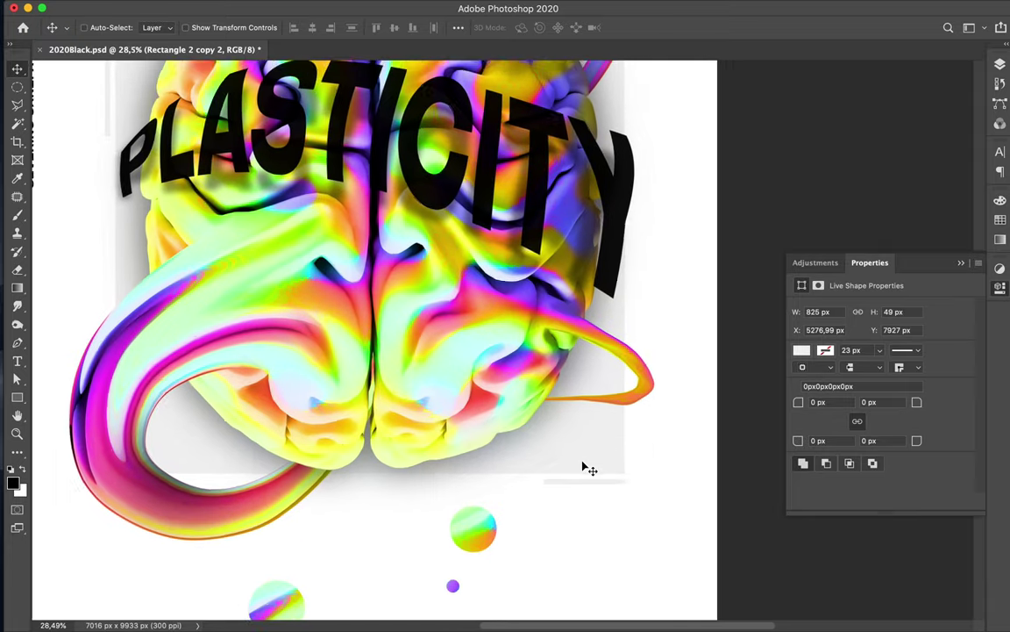
pyautogui.scroll(4, 586, 469)
pyautogui.scroll(-5, 586, 469)
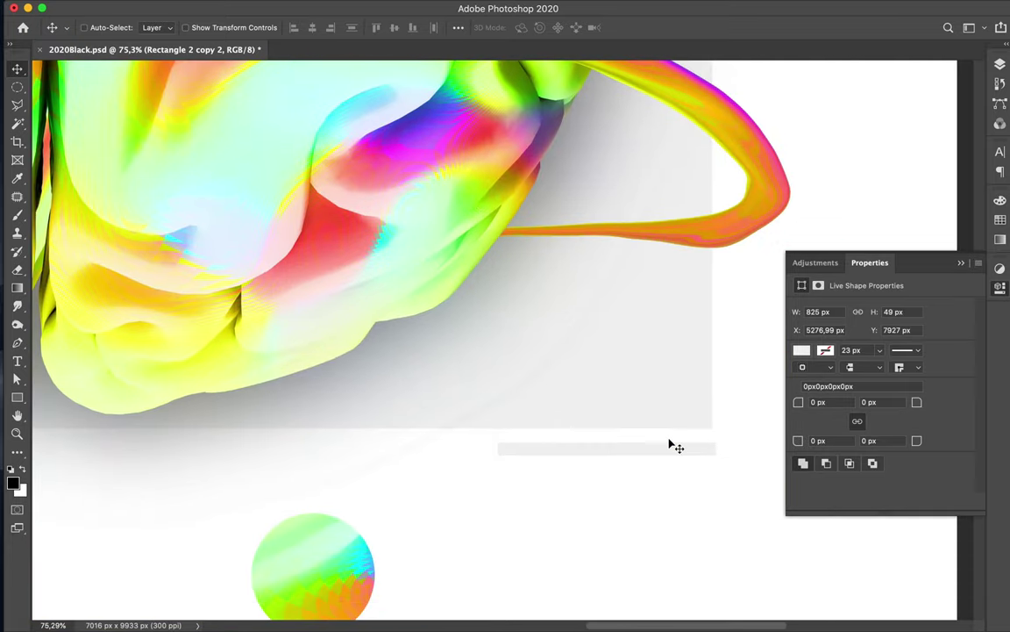
pyautogui.moveTo(666, 448); pyautogui.dragTo(667, 448)
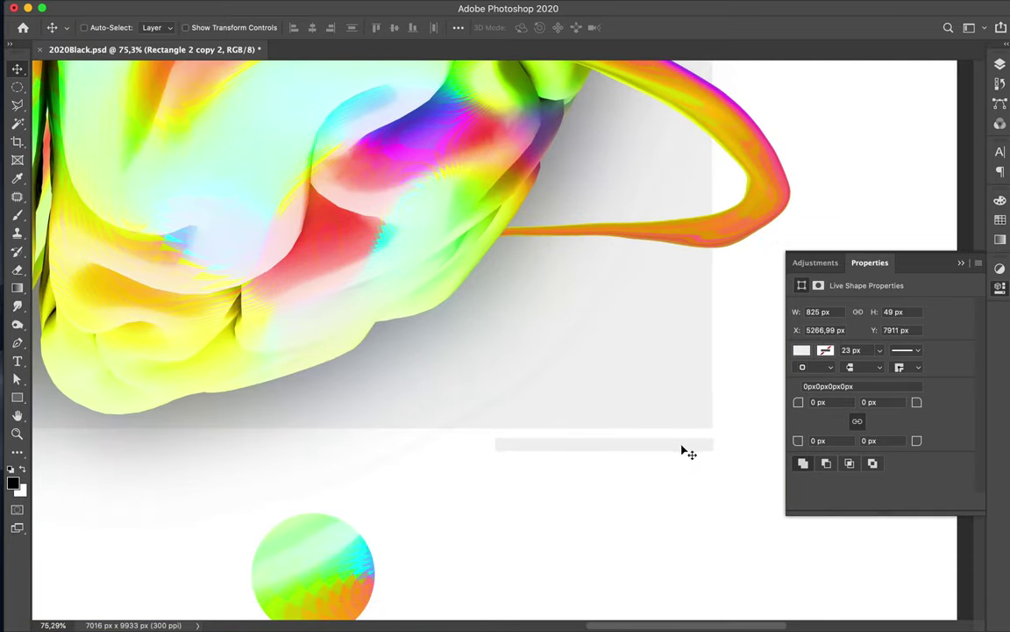
# - Add a second parallel 825 × 49 px bar beside it and fit the poster in view
pyautogui.scroll(2, 684, 449)
pyautogui.scroll(2, 684, 449)
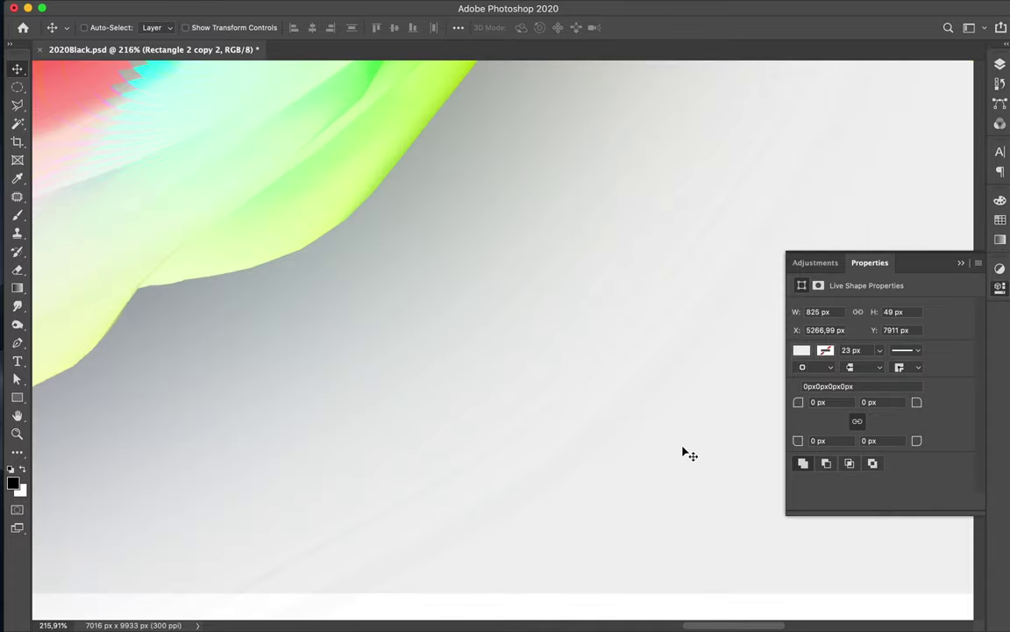
pyautogui.scroll(2, 683, 449)
pyautogui.scroll(1, 684, 449)
pyautogui.moveTo(664, 428)
pyautogui.mouseDown()
pyautogui.moveTo(653, 368)
pyautogui.moveTo(647, 471)
pyautogui.mouseUp()
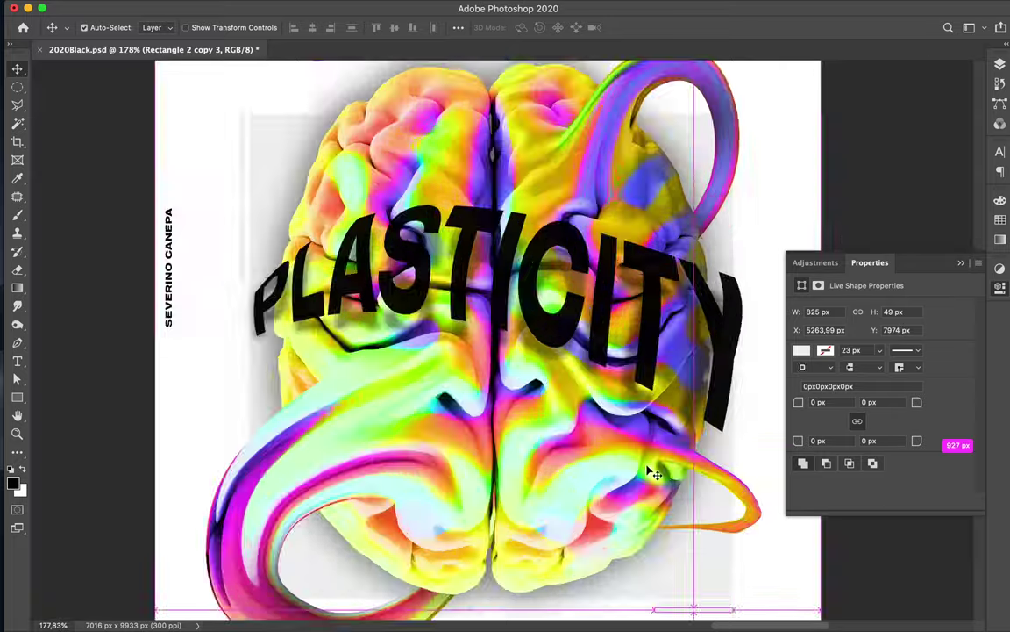
pyautogui.hotkey('ctrl', '0')
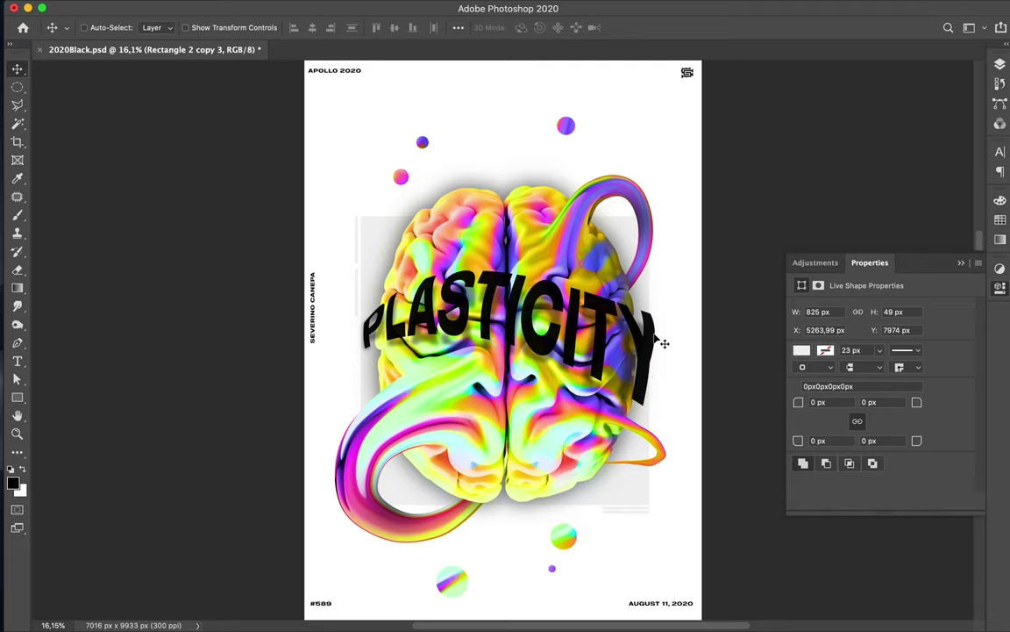
pyautogui.scroll(2, 664, 343)
pyautogui.scroll(2, 664, 343)
pyautogui.scroll(1, 662, 342)
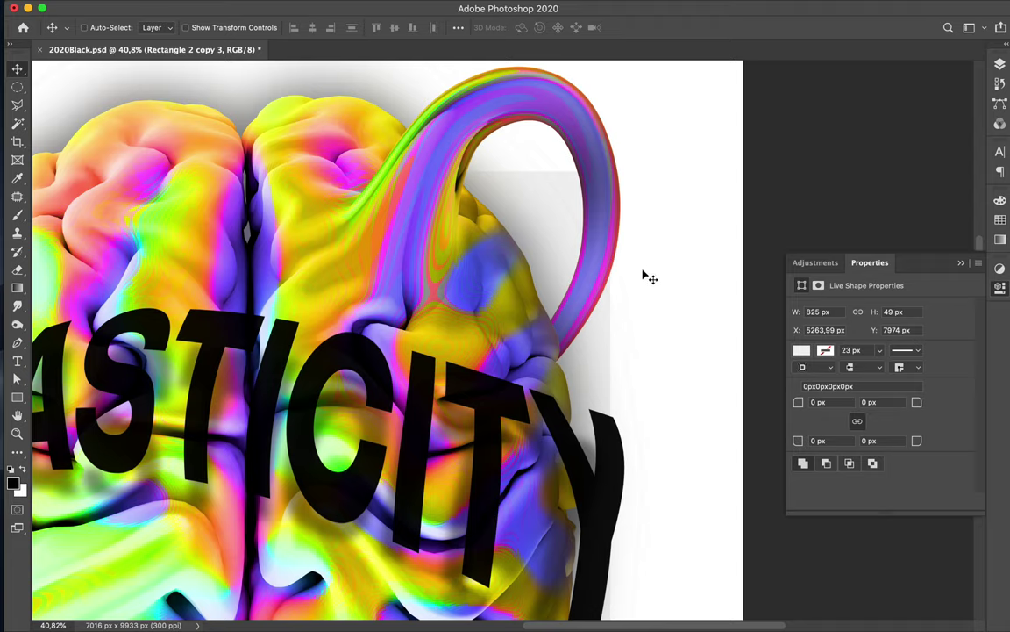
pyautogui.press('u')
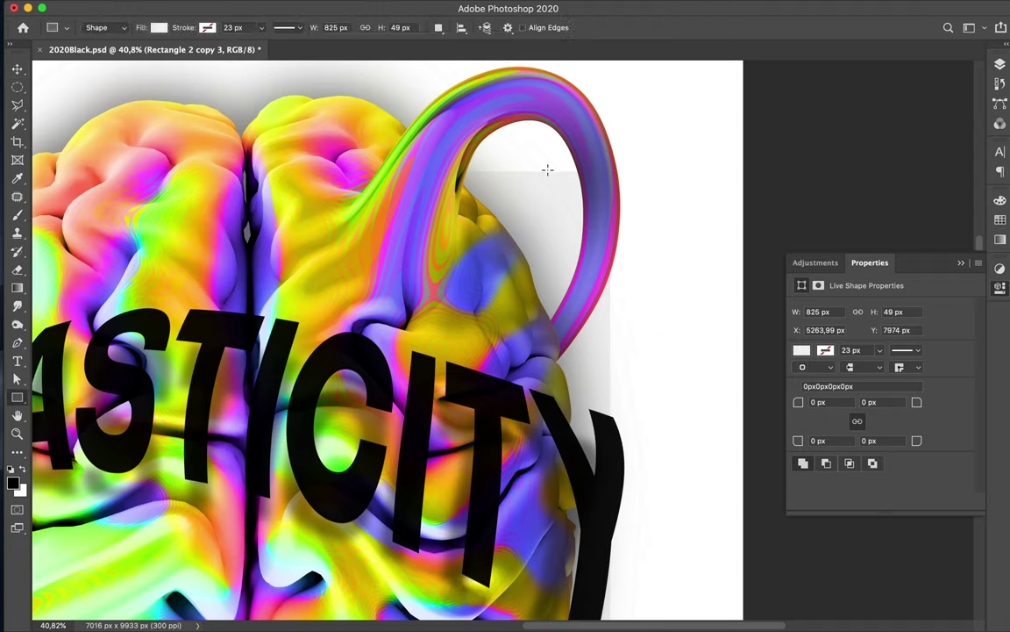
# - Draw a small 119 × 119 px square and move it to the backing square's top-right corner
pyautogui.moveTo(534, 172)
pyautogui.mouseDown()
pyautogui.moveTo(564, 190)
pyautogui.moveTo(636, 186)
pyautogui.mouseUp()
pyautogui.press('v')
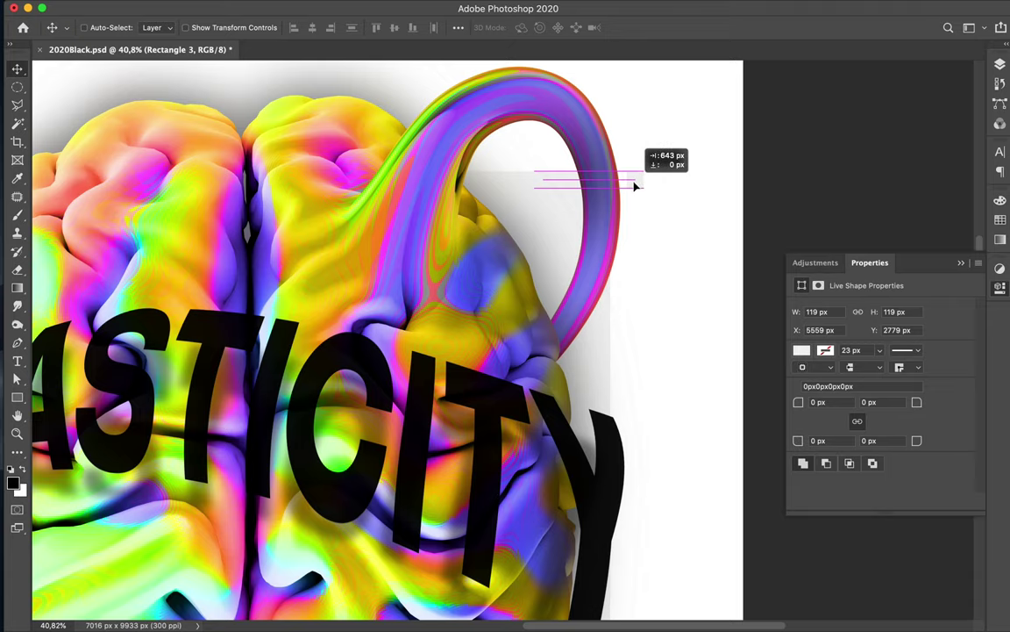
pyautogui.moveTo(635, 186); pyautogui.dragTo(623, 185)
pyautogui.scroll(-1, 671, 241)
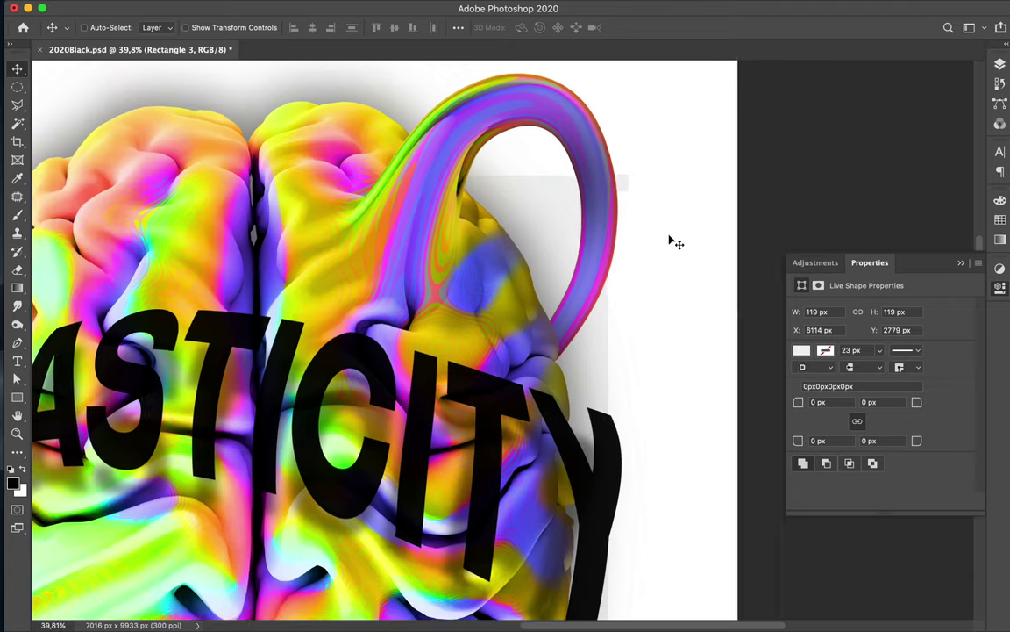
pyautogui.scroll(-2, 671, 242)
pyautogui.scroll(-1, 672, 241)
pyautogui.scroll(-1, 671, 241)
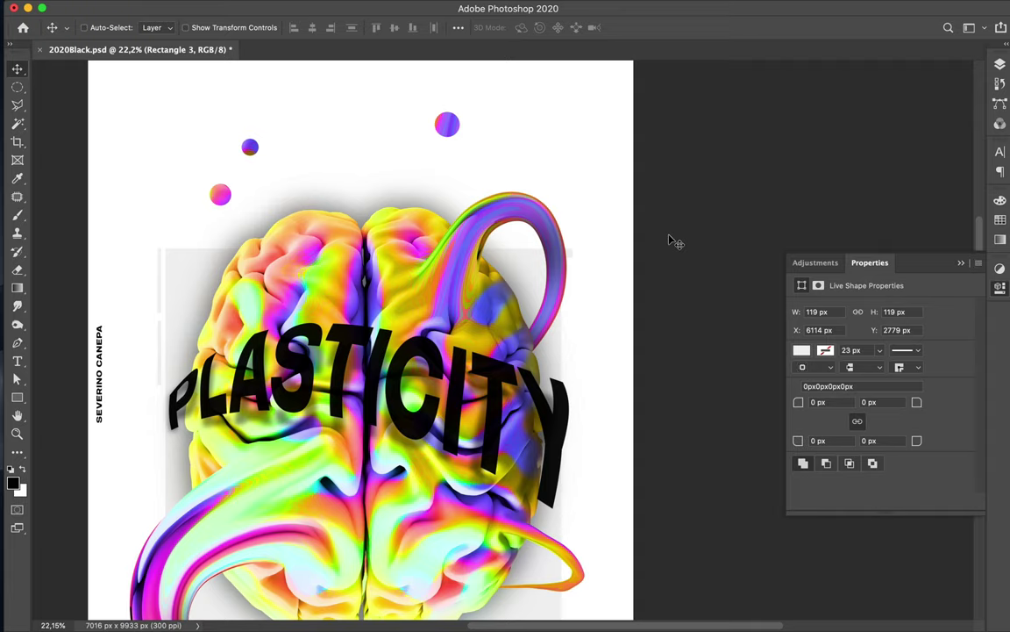
pyautogui.moveTo(568, 253); pyautogui.dragTo(596, 128)
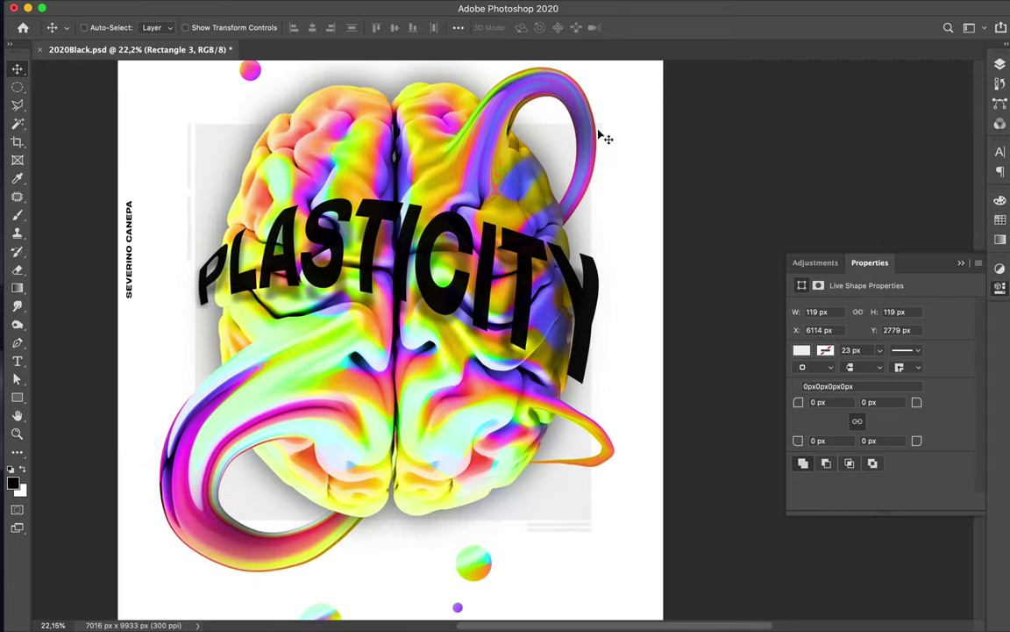
# - Select the lower horizontal bar, Rectangle 2 copy 3, and switch to full-screen view
pyautogui.keyDown('ctrl'); pyautogui.click(600, 529); pyautogui.keyUp('ctrl')
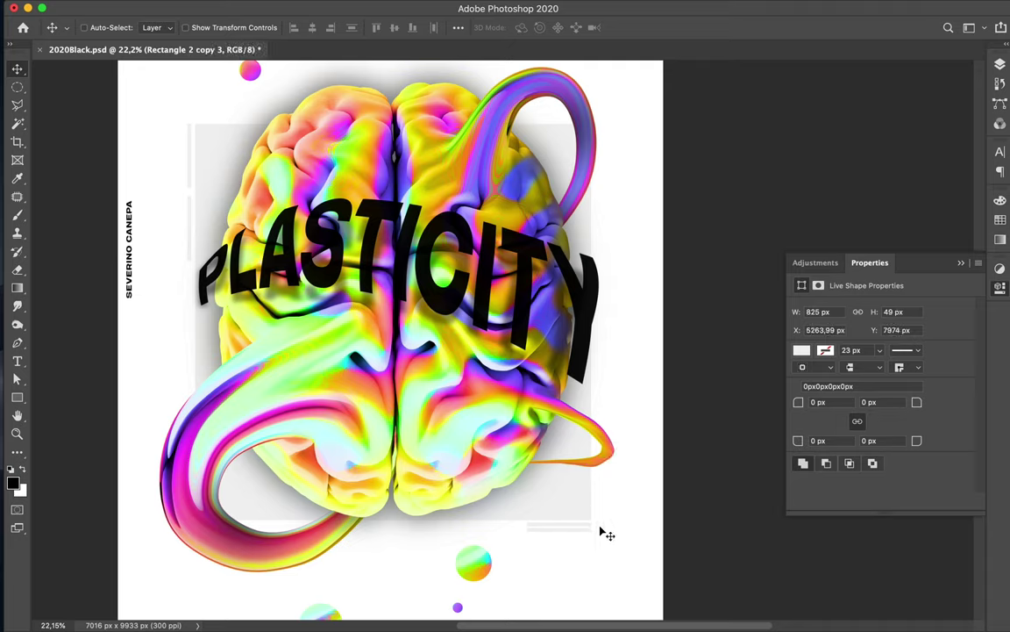
pyautogui.scroll(-1, 601, 532)
pyautogui.scroll(-1, 601, 531)
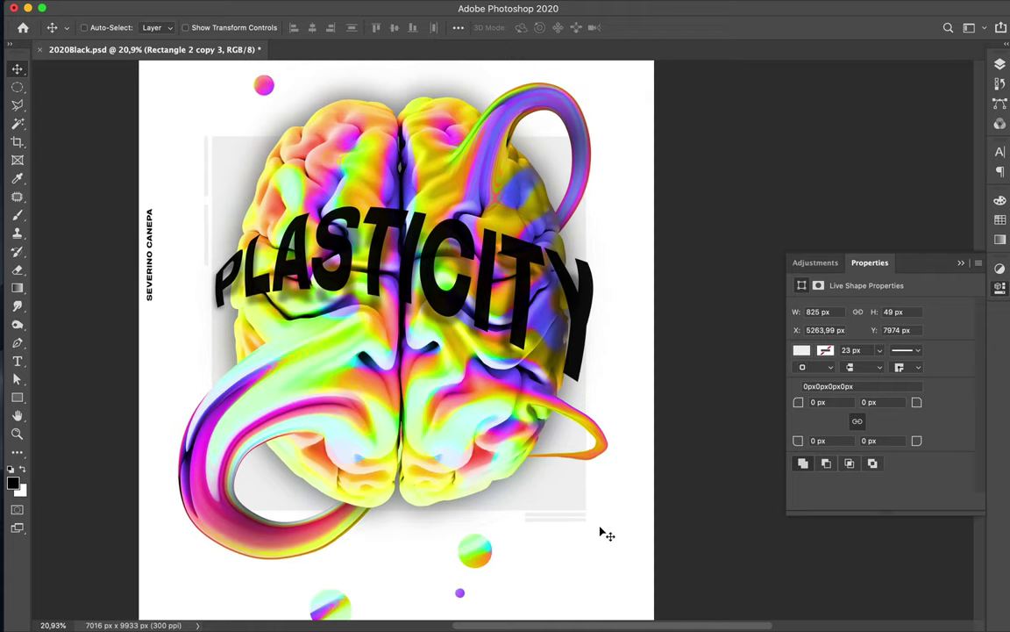
pyautogui.scroll(-2, 602, 533)
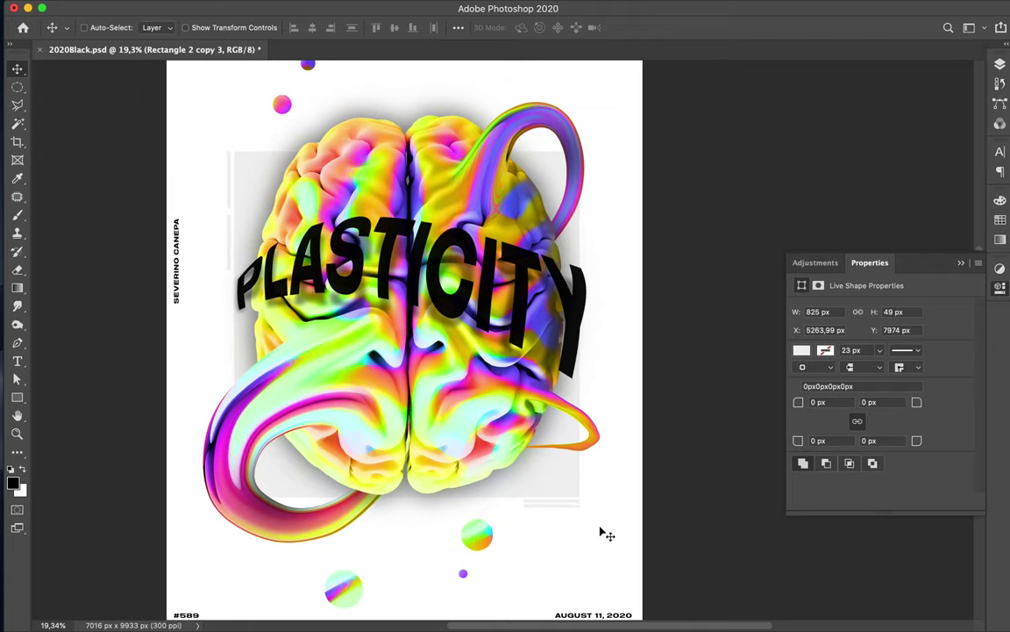
pyautogui.scroll(-2, 602, 533)
pyautogui.press('f')
pyautogui.press('f')
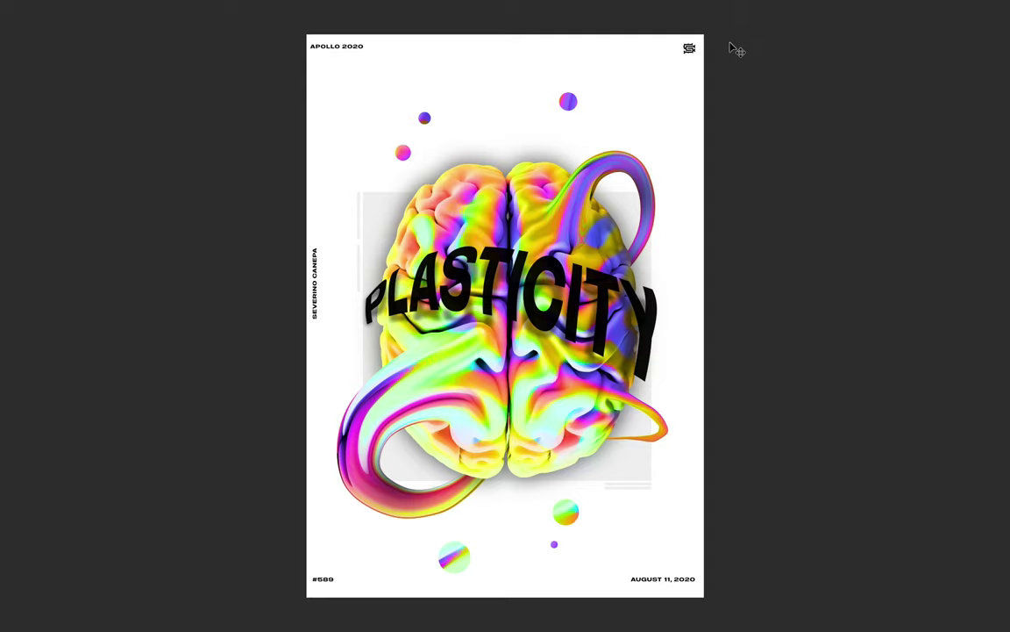
# - Leave full-screen view, then stop the screen recording with 'Arrêter et enregistrer l'enregistrement'
pyautogui.press('f')
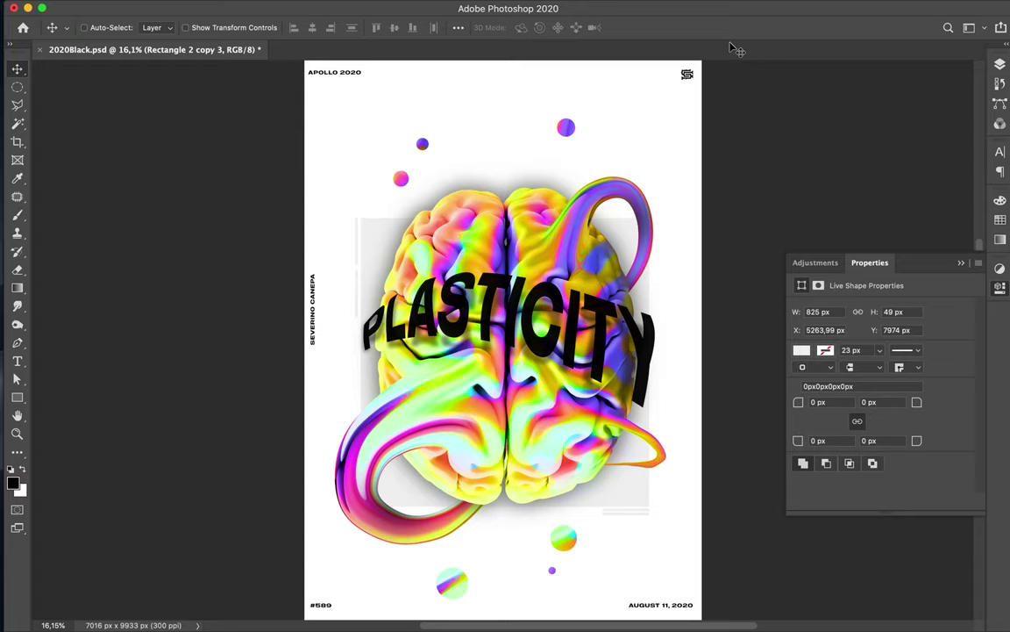
pyautogui.moveTo(768, 6)
pyautogui.click(740, 7)
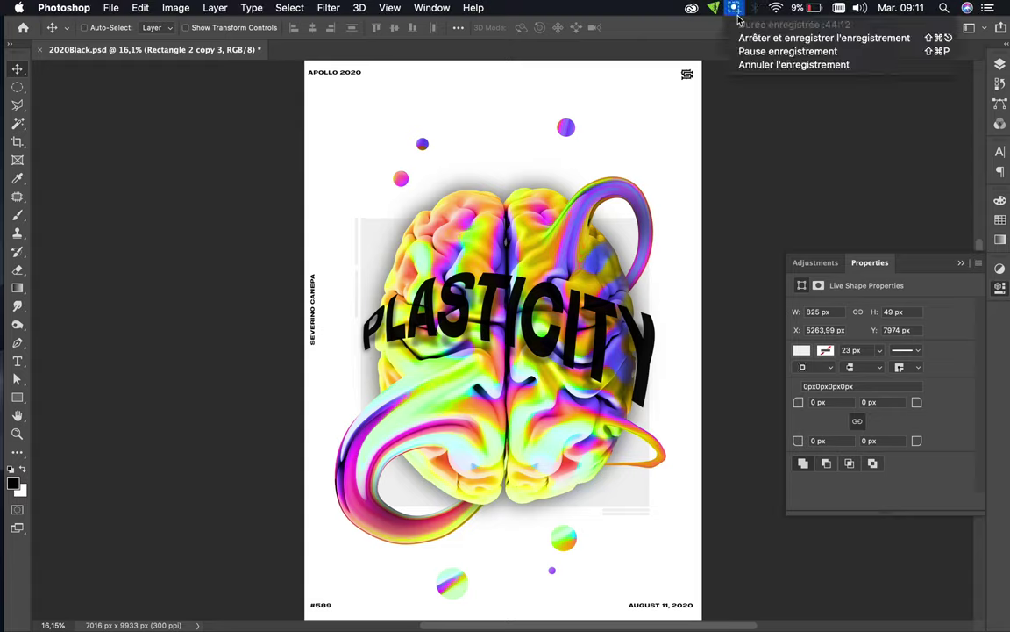
pyautogui.click(745, 38)
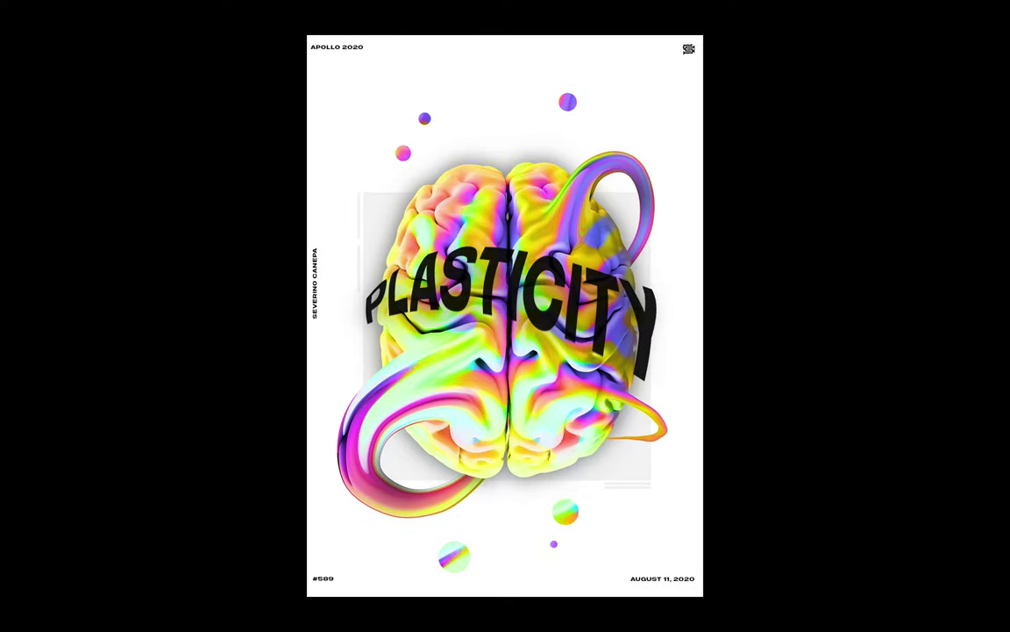